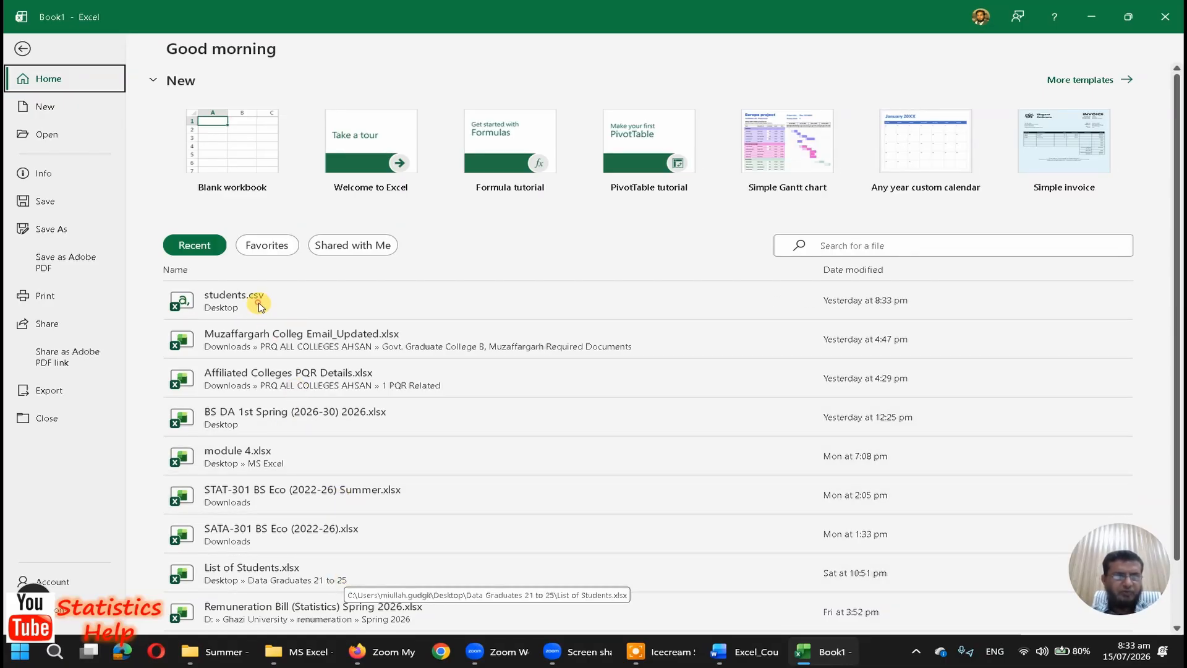
Step: Open students.csv from the recent files and dismiss the possible data loss warning
key(Escape)
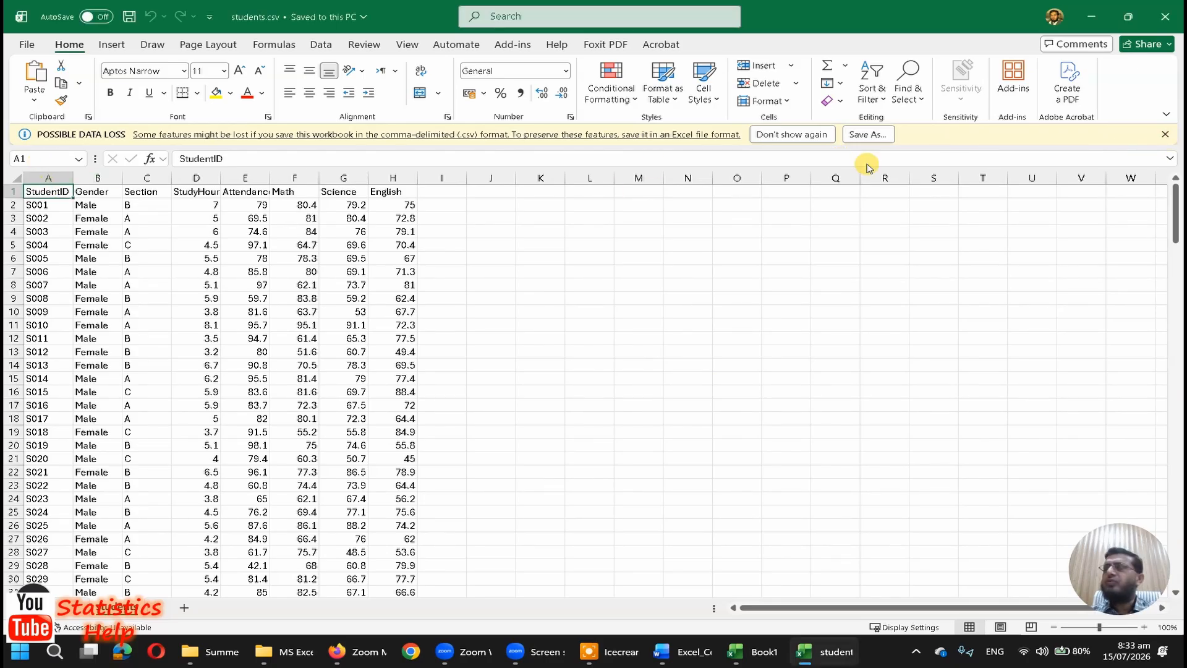
click(1166, 132)
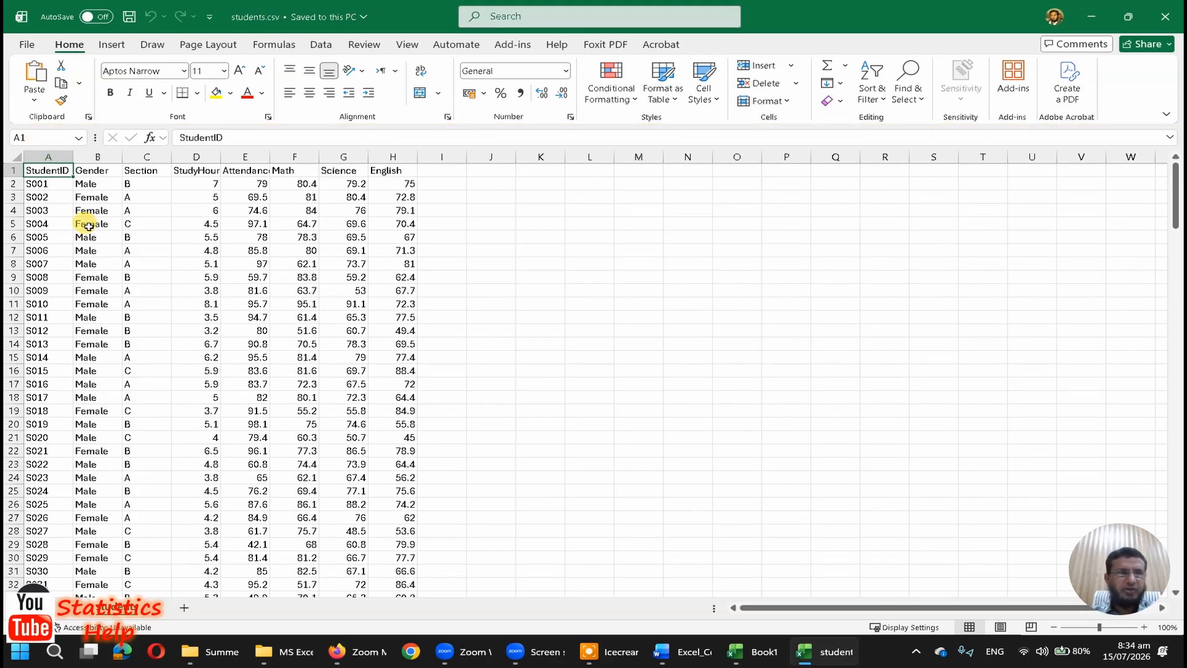
Step: Center-align the whole student data table, A1:H201, and apply all borders to it
key(ctrl+shift+Right)
key(ctrl+shift+Down)
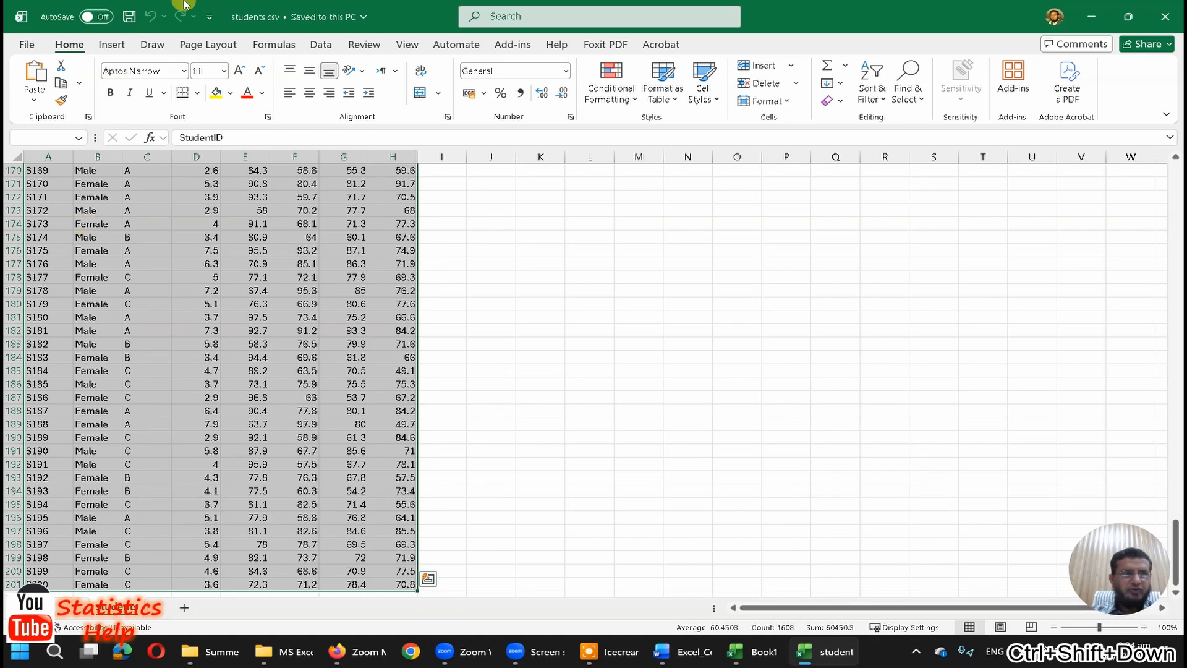
key(ctrl+BackSpace)
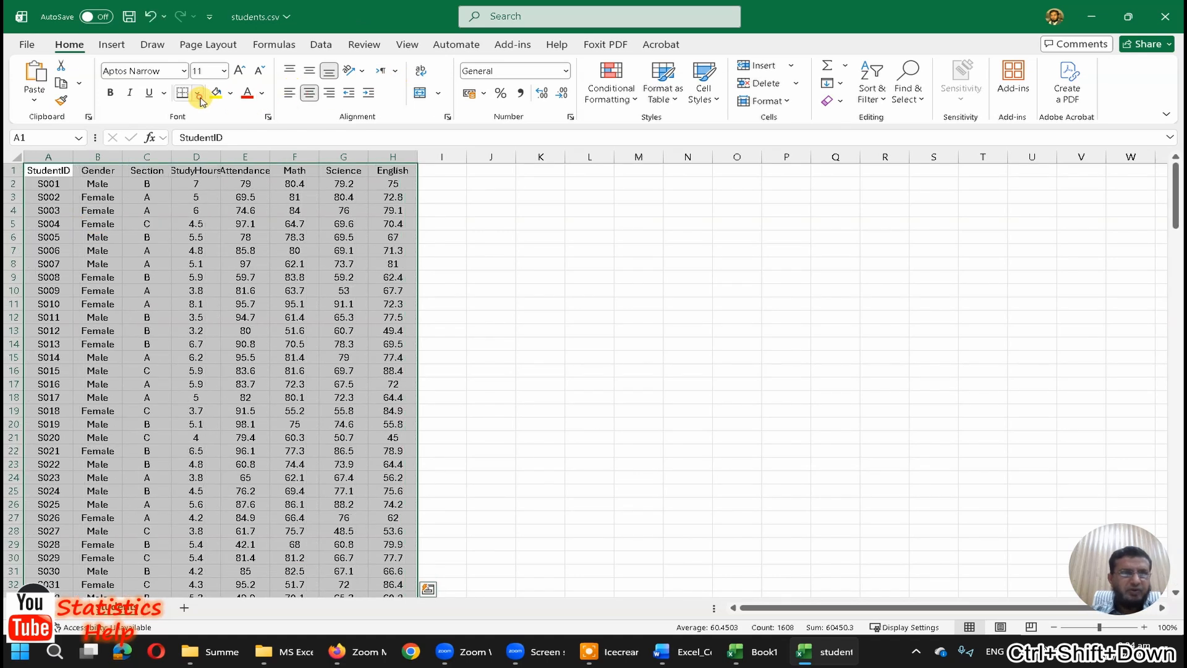
click(196, 93)
click(213, 234)
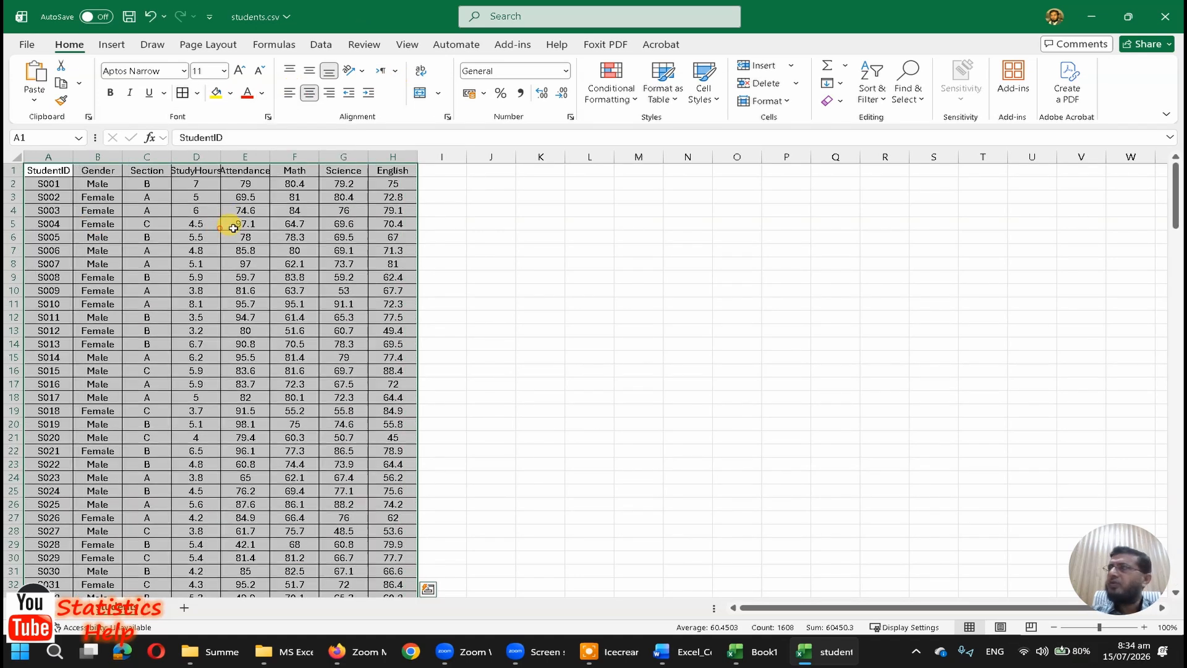
Step: Make the header row bold and auto-fit all column widths to their contents
click(42, 169)
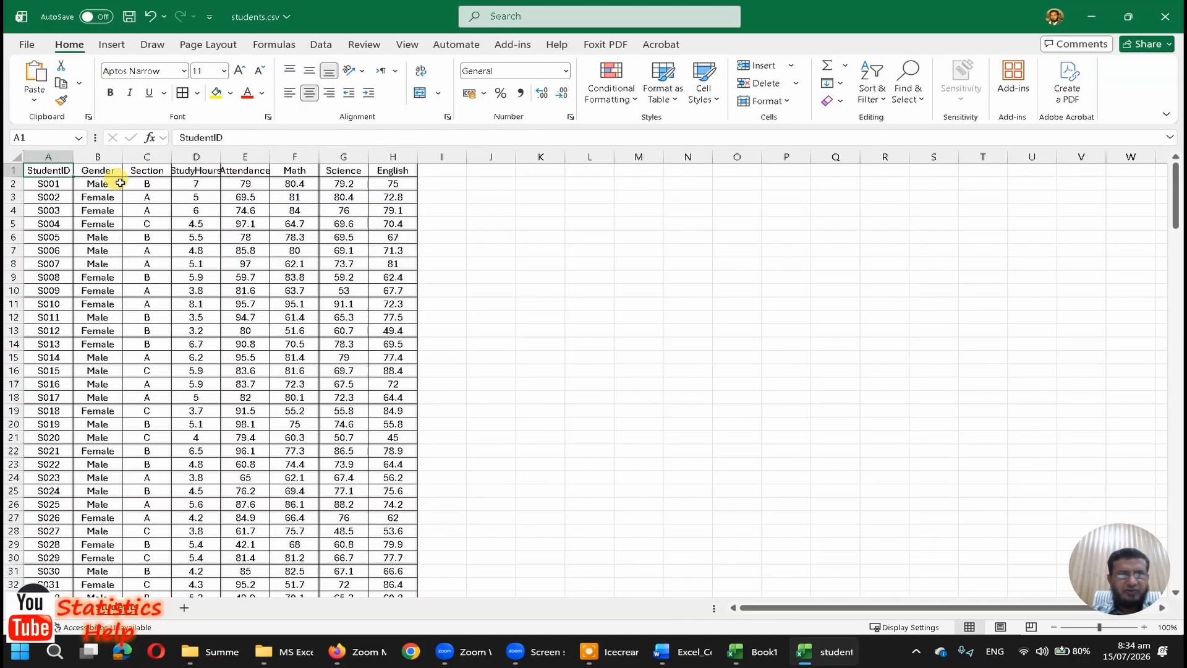
key(ctrl+shift+Right)
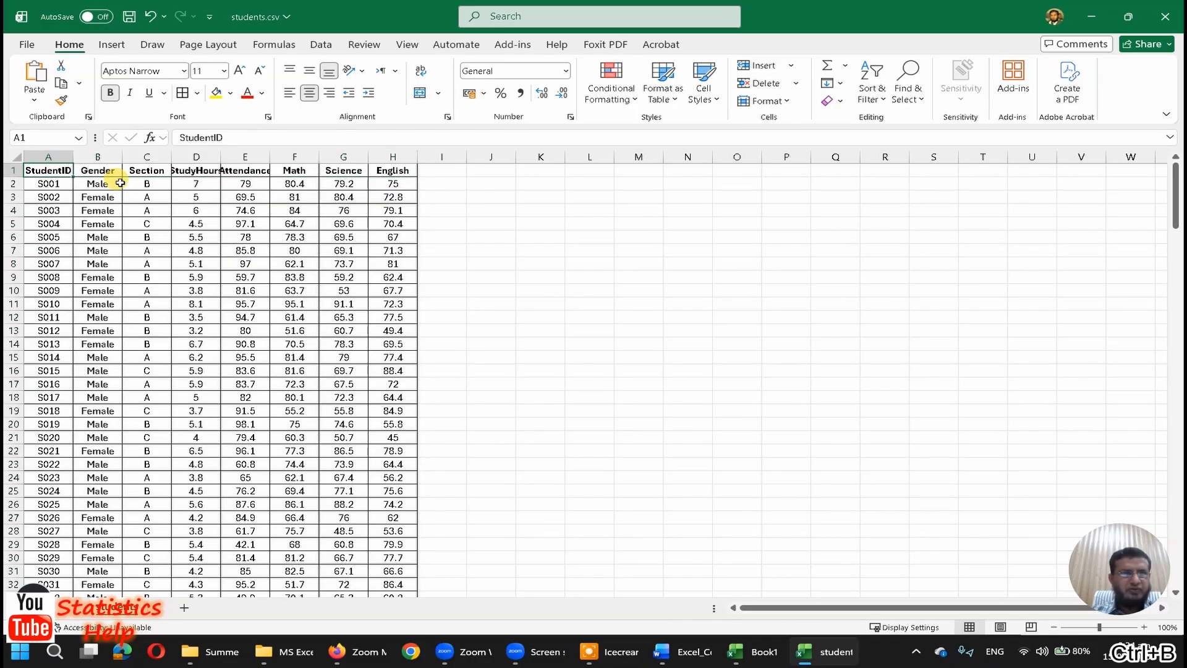
key(ctrl+shift+Down)
key(ctrl+a)
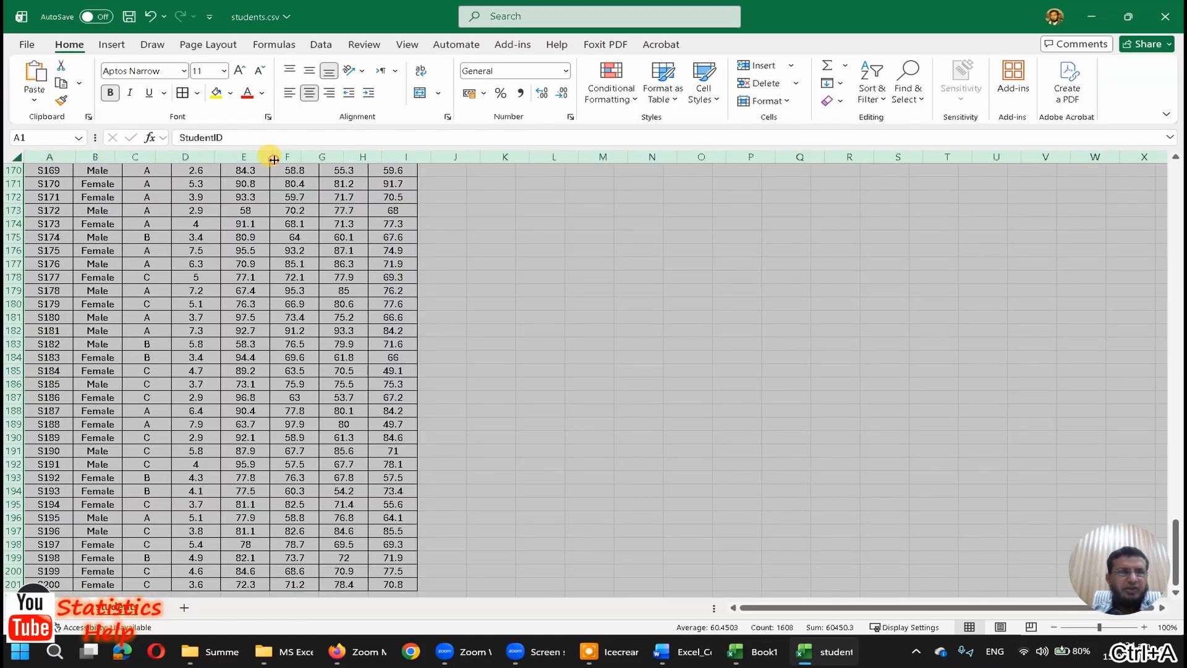
double_click(270, 157)
scroll(221, 246, up, 20)
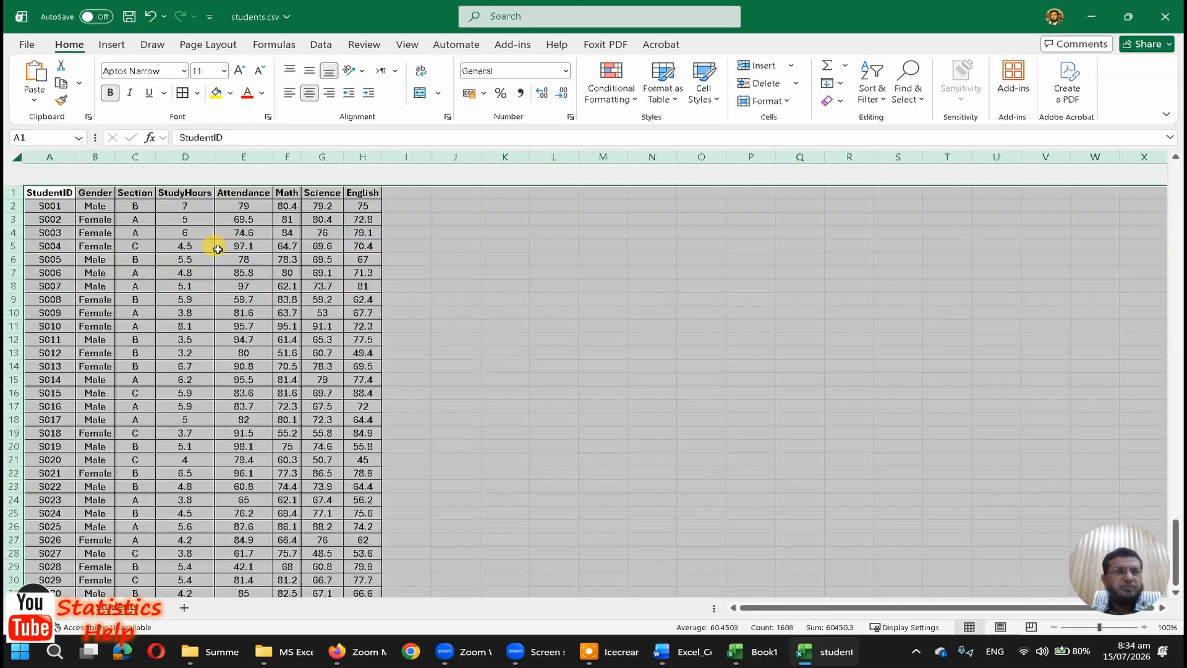
click(183, 274)
Step: Examine the categorical columns Gender and Section and the numeric columns StudyHours through English by highlighting each group
drag(134, 157, 109, 159)
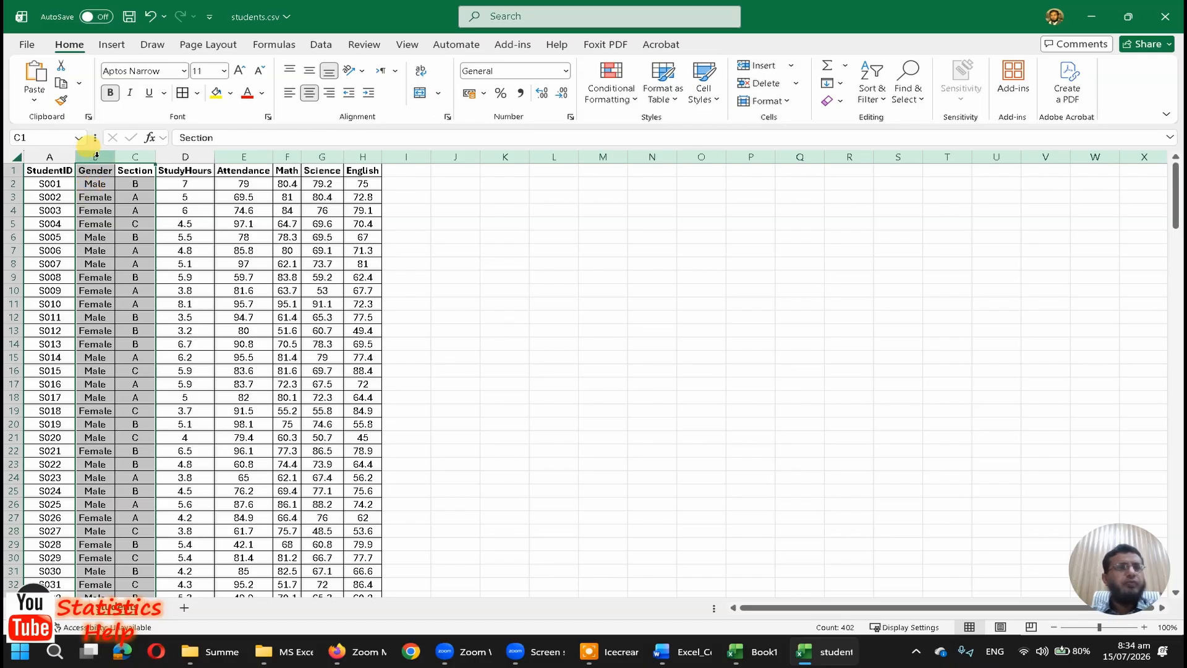
drag(96, 157, 130, 156)
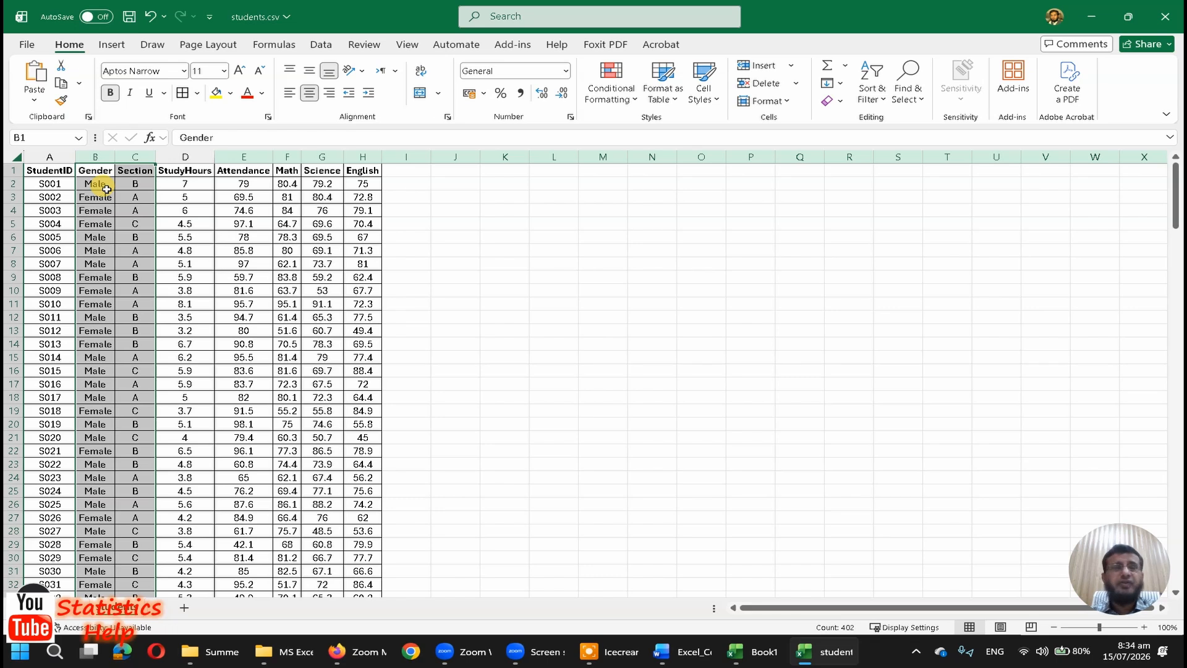
click(102, 159)
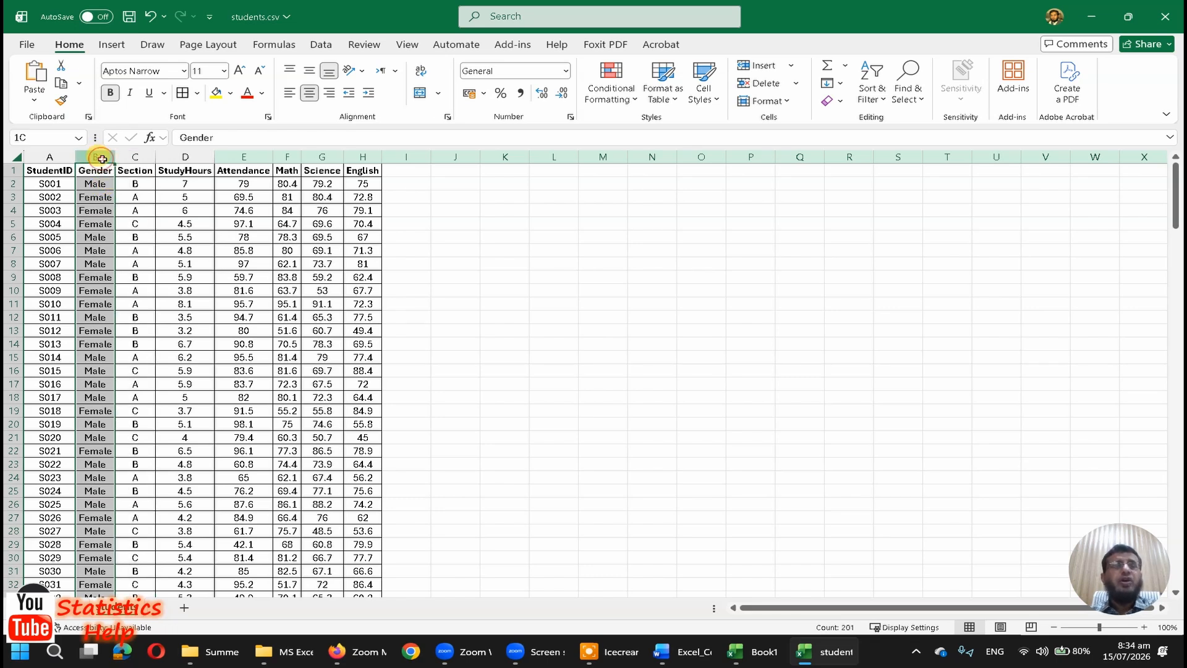
drag(102, 159, 127, 162)
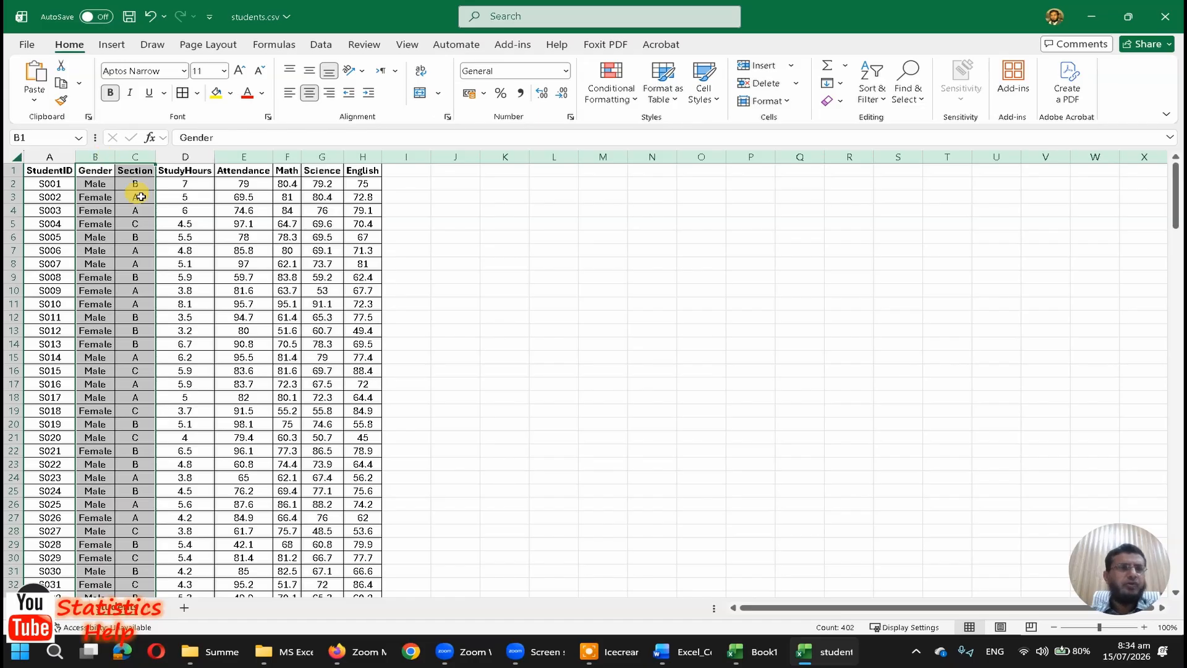
drag(201, 155, 357, 162)
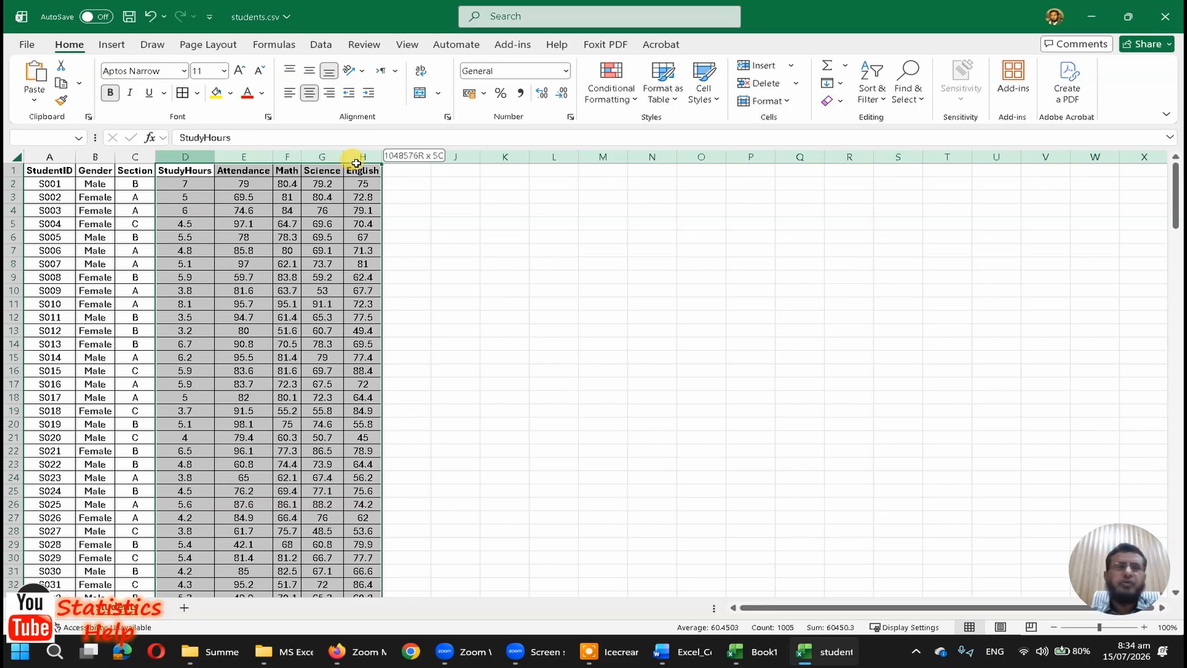
drag(357, 162, 358, 164)
scroll(363, 210, down, 3)
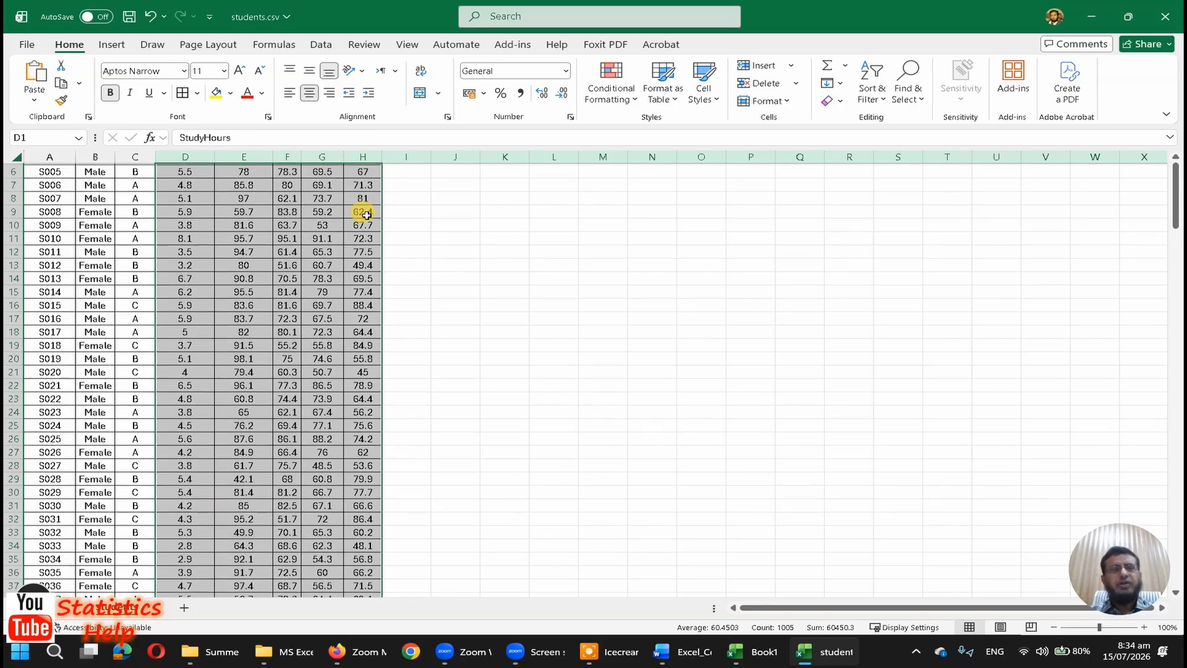
Step: Enter the row labels Mean, Median and Mode in B202:B204, directly below the last student record
click(187, 361)
click(195, 358)
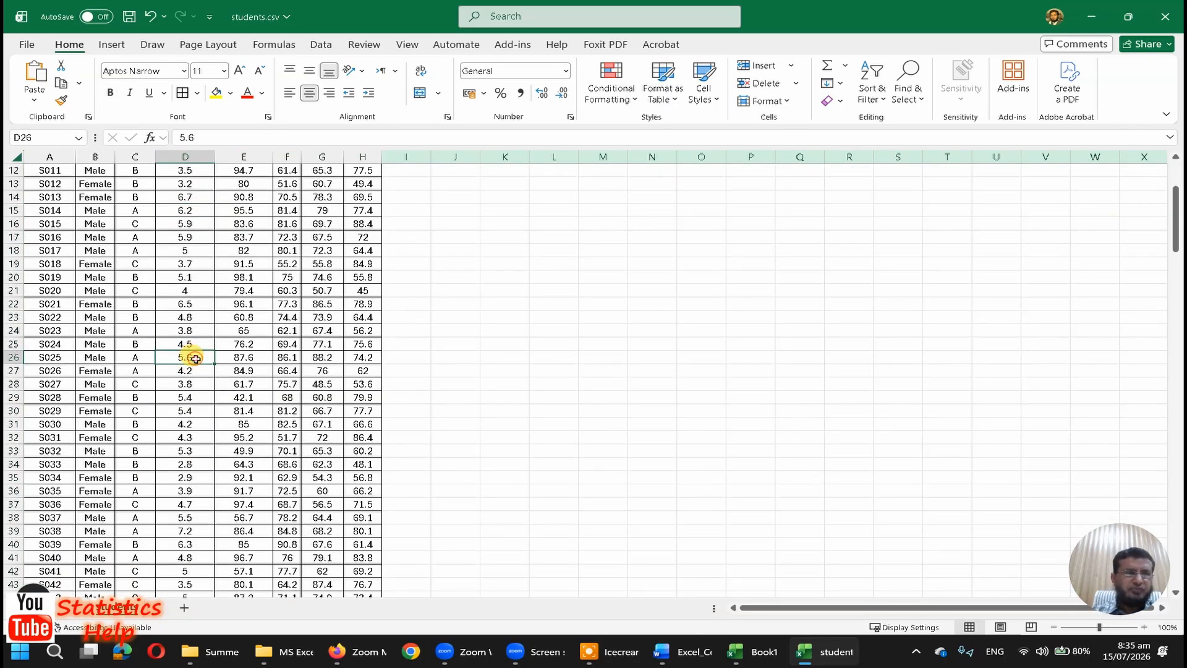
key(ctrl+Down)
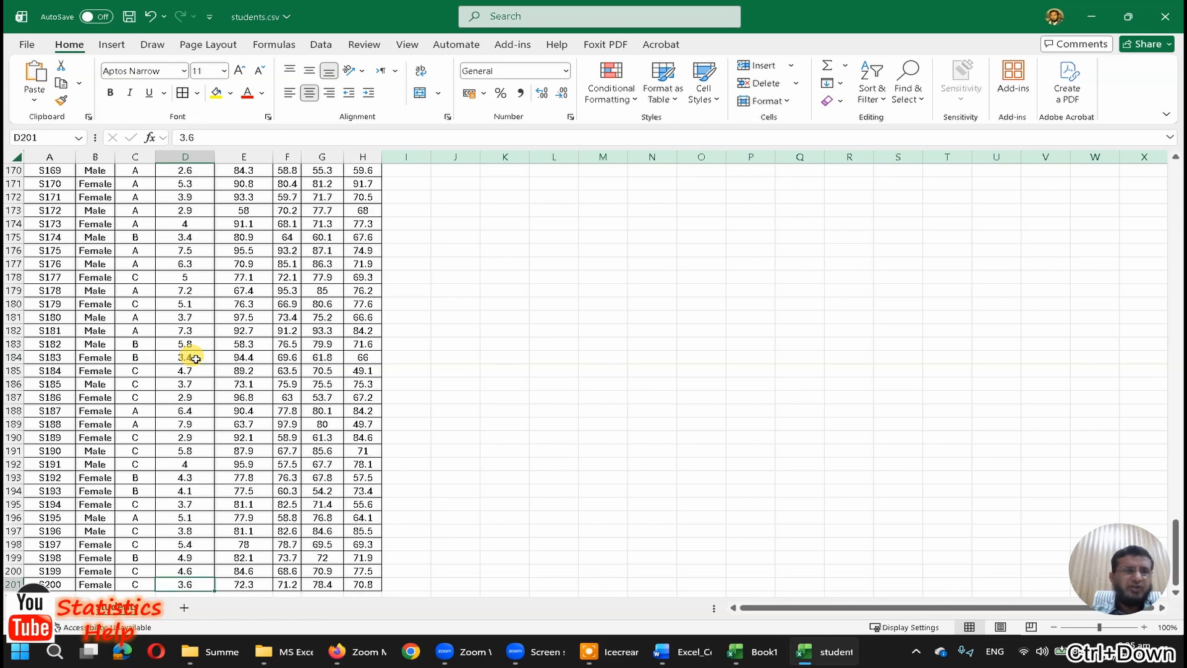
key(Down)
scroll(196, 358, down, 3)
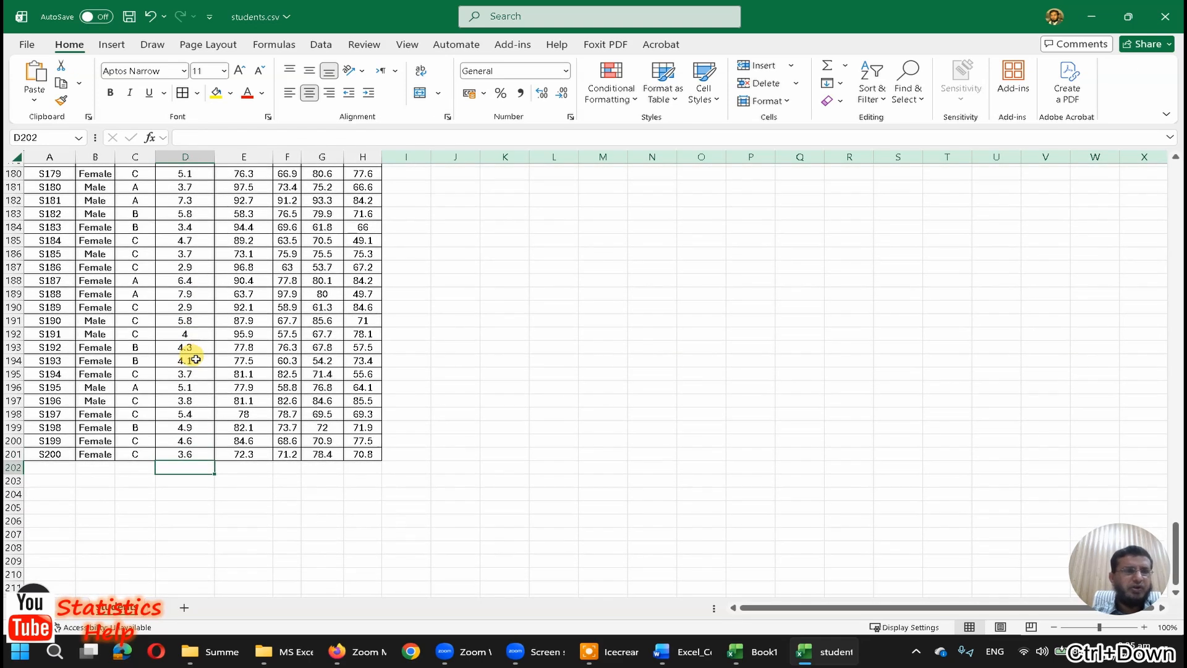
key(Left)
key(Left)
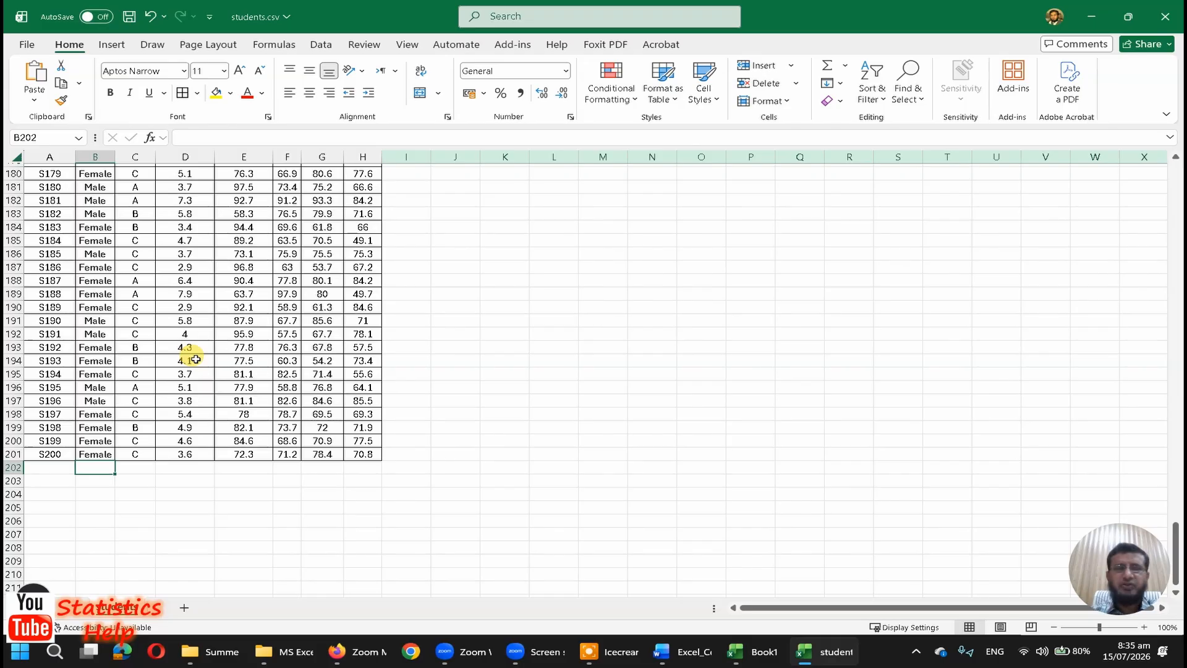
text(Mean)
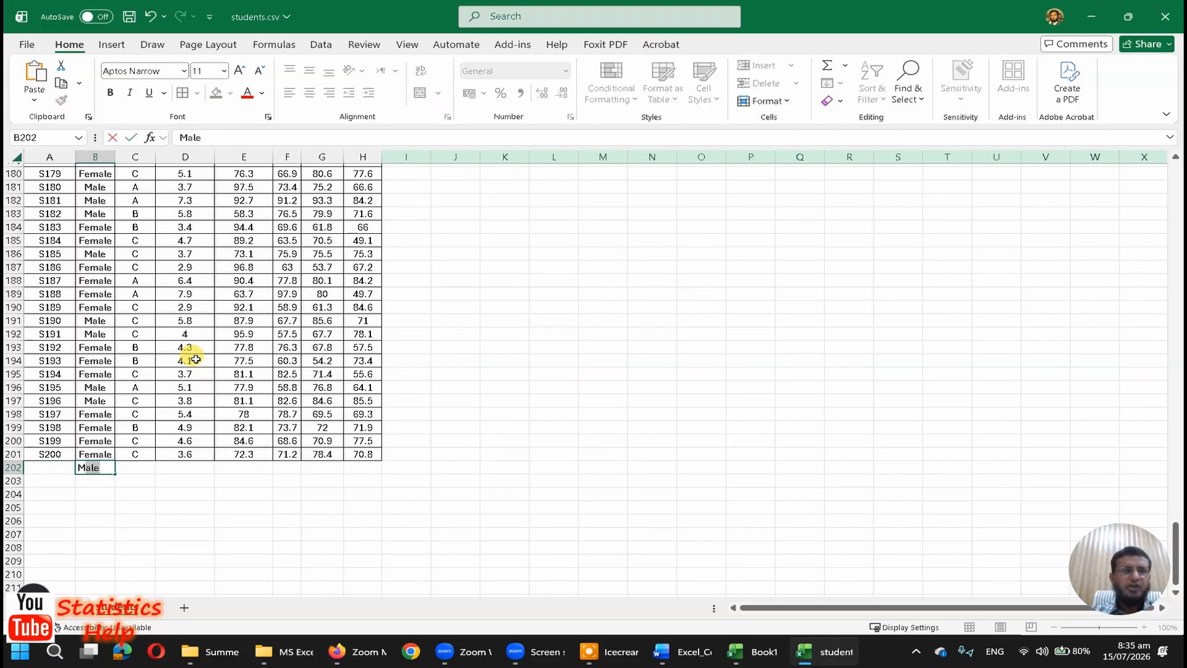
key(Return)
text(Median)
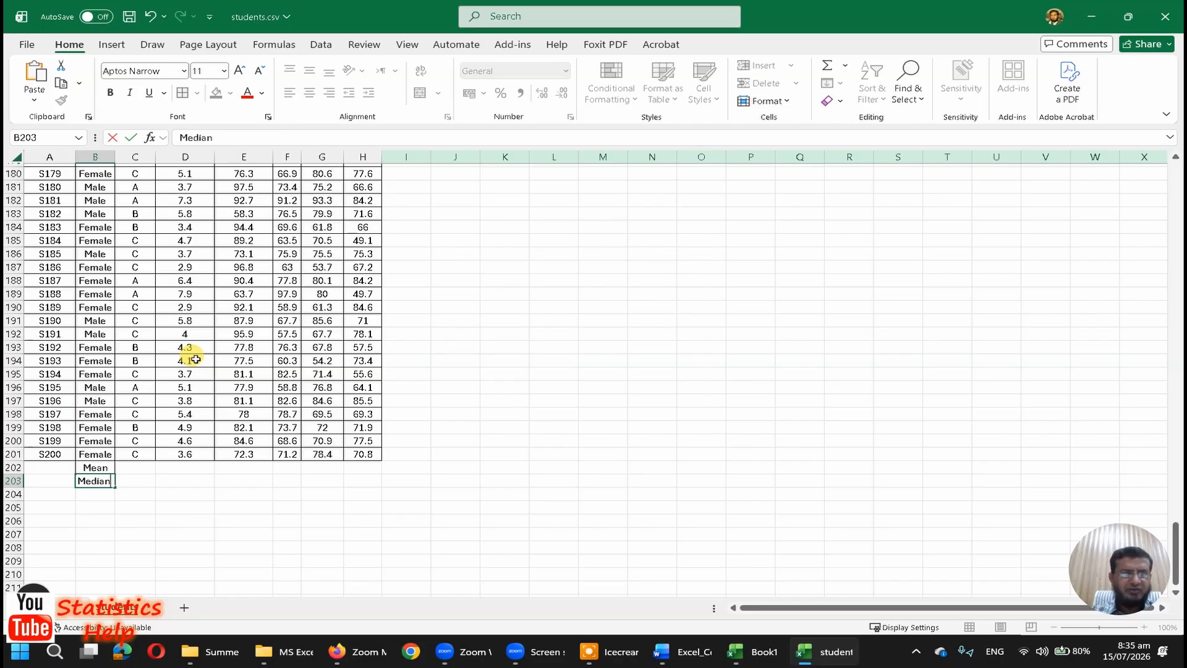
key(Return)
text(Mode)
key(Return)
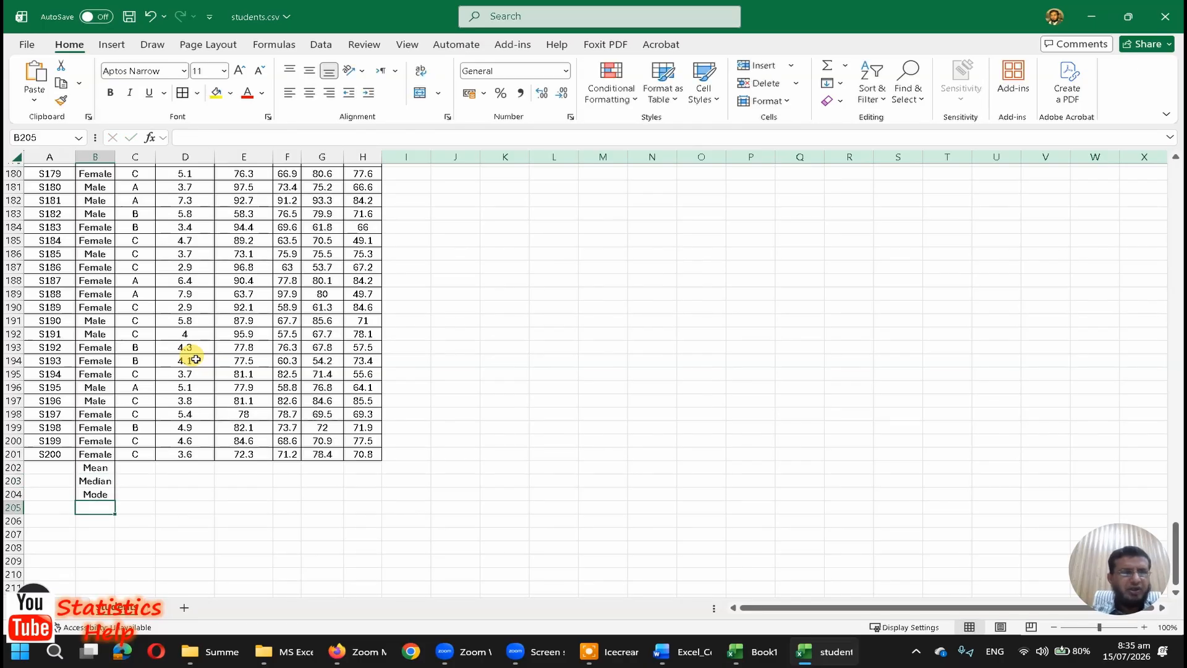
Step: Add the row labels Variance and SD in B205 and B206
text(Variance)
key(Return)
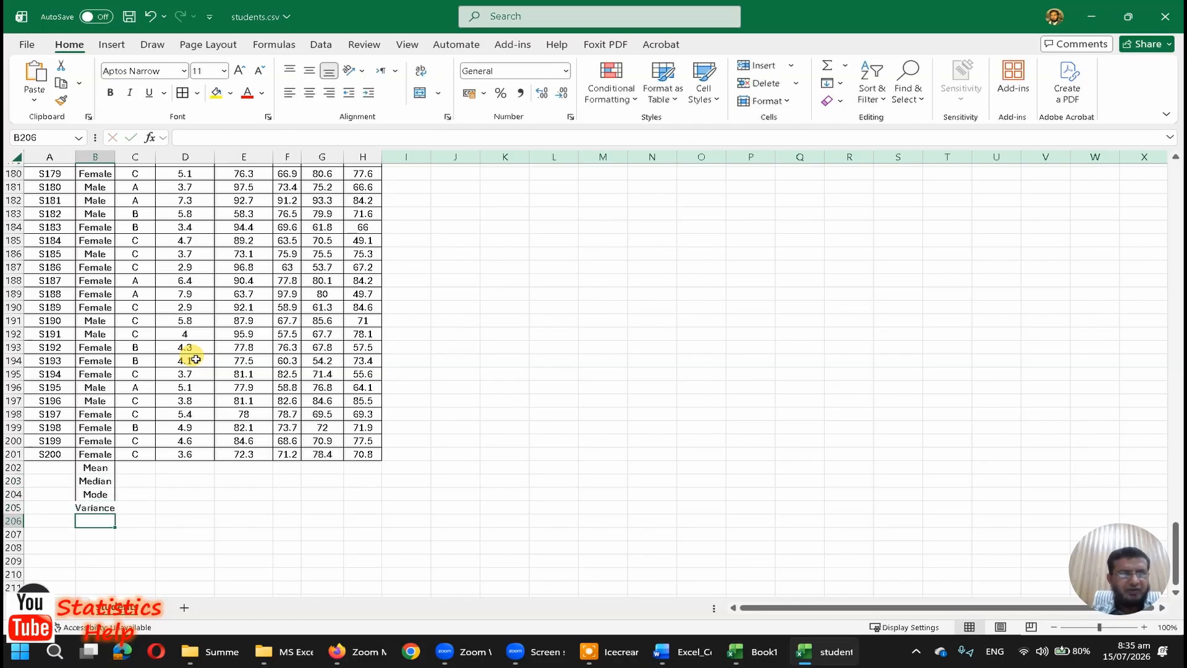
text(S)
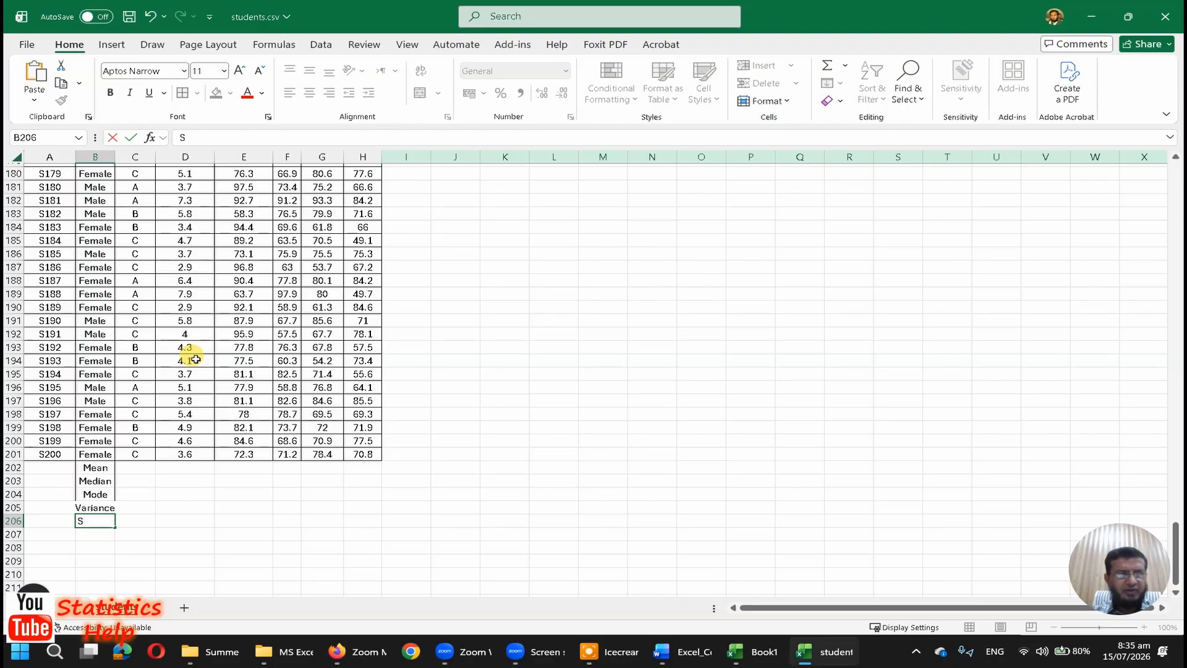
text(D)
Step: Calculate the mean of StudyHours in D202 with the formula =AVERAGE(D2:D201), leaving out the header
key(Up)
key(Up)
key(Up)
key(Up)
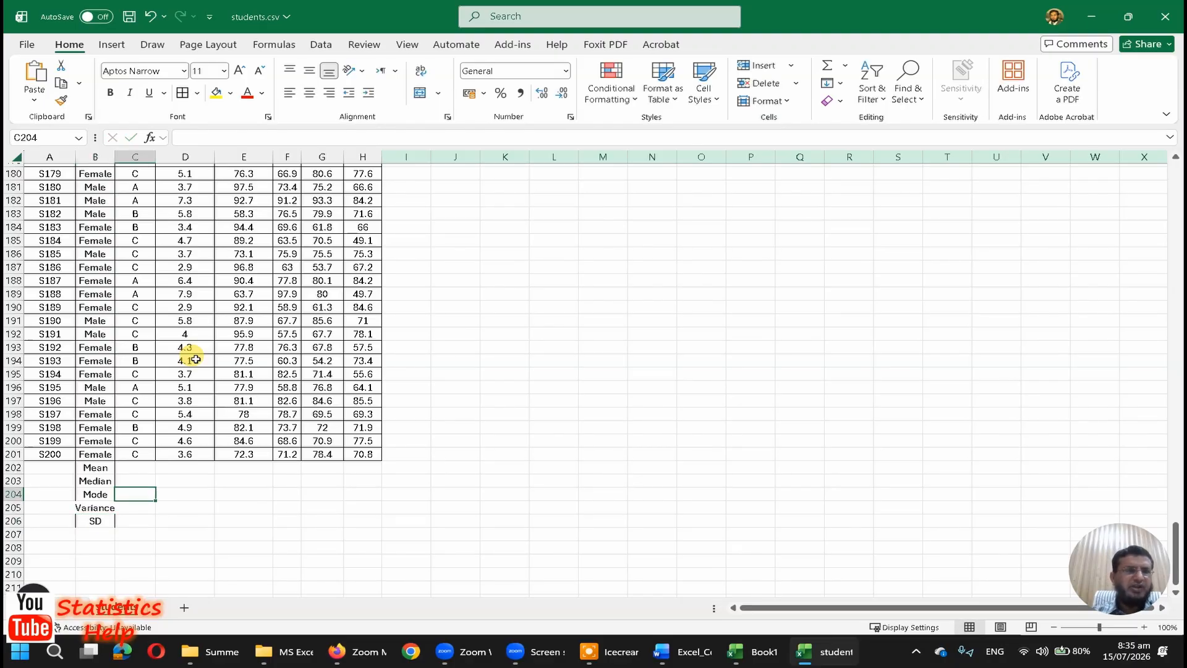
key(Right)
key(Right)
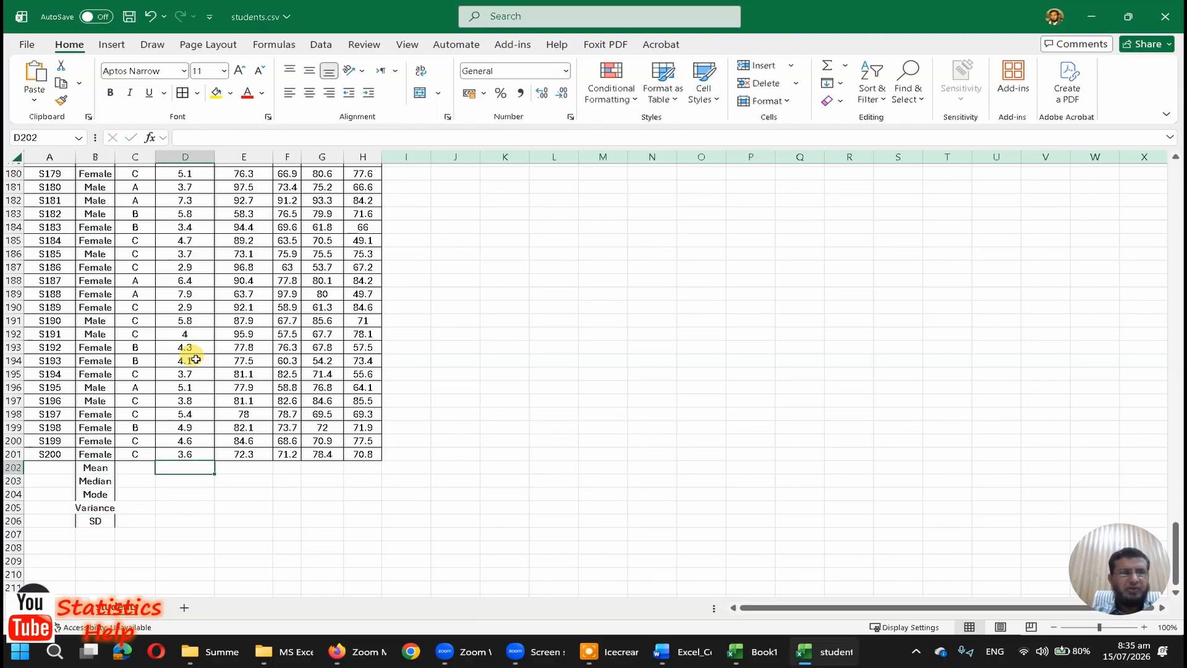
text(=)
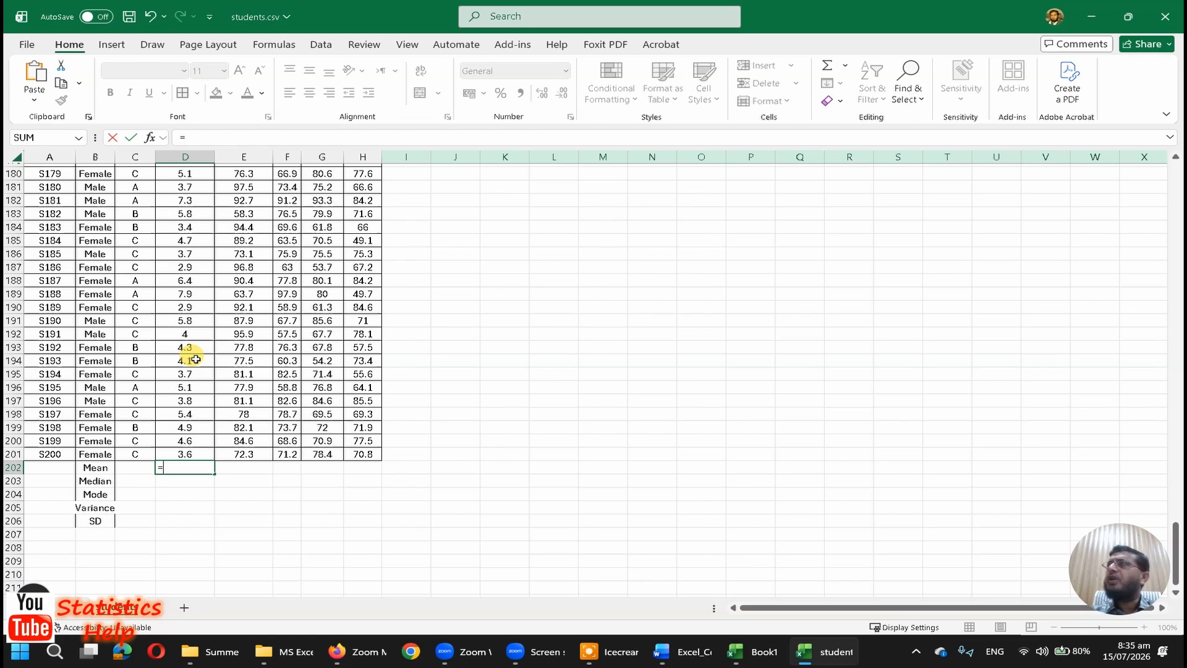
text(average()
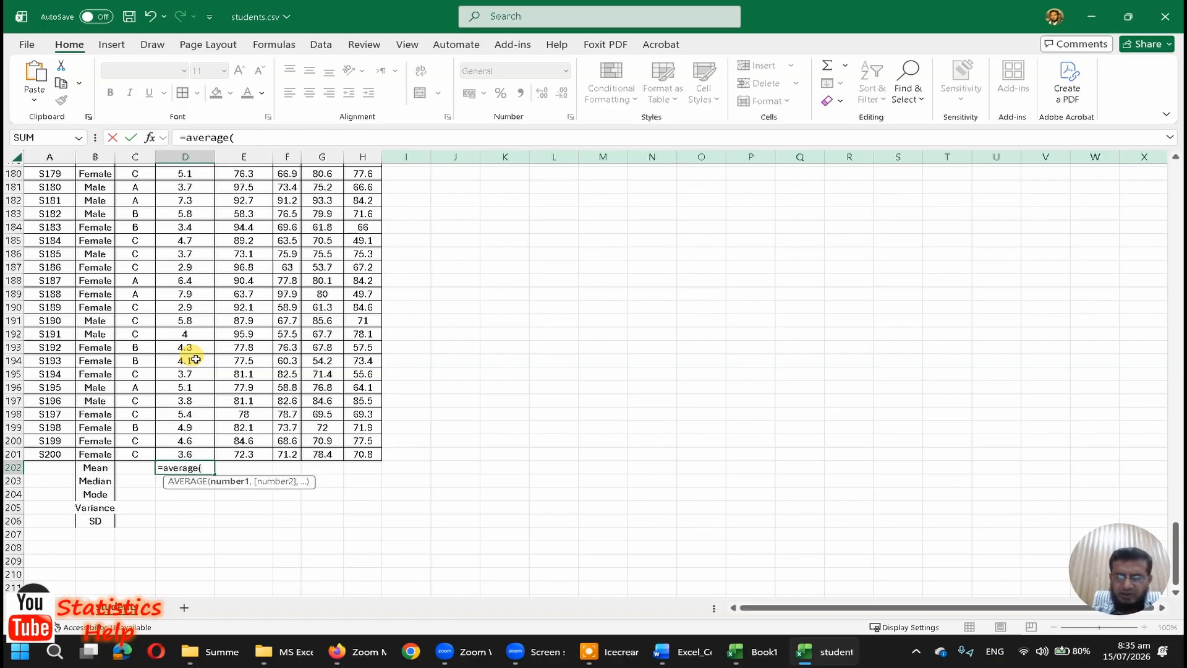
key(Up)
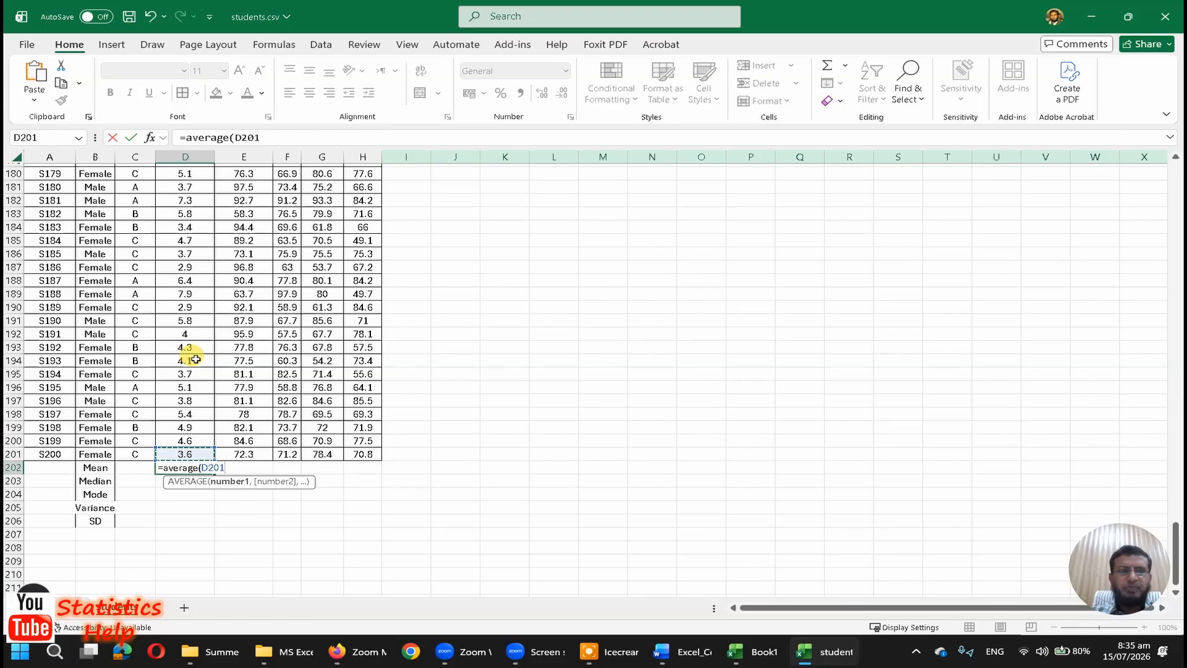
key(ctrl+shift+Up)
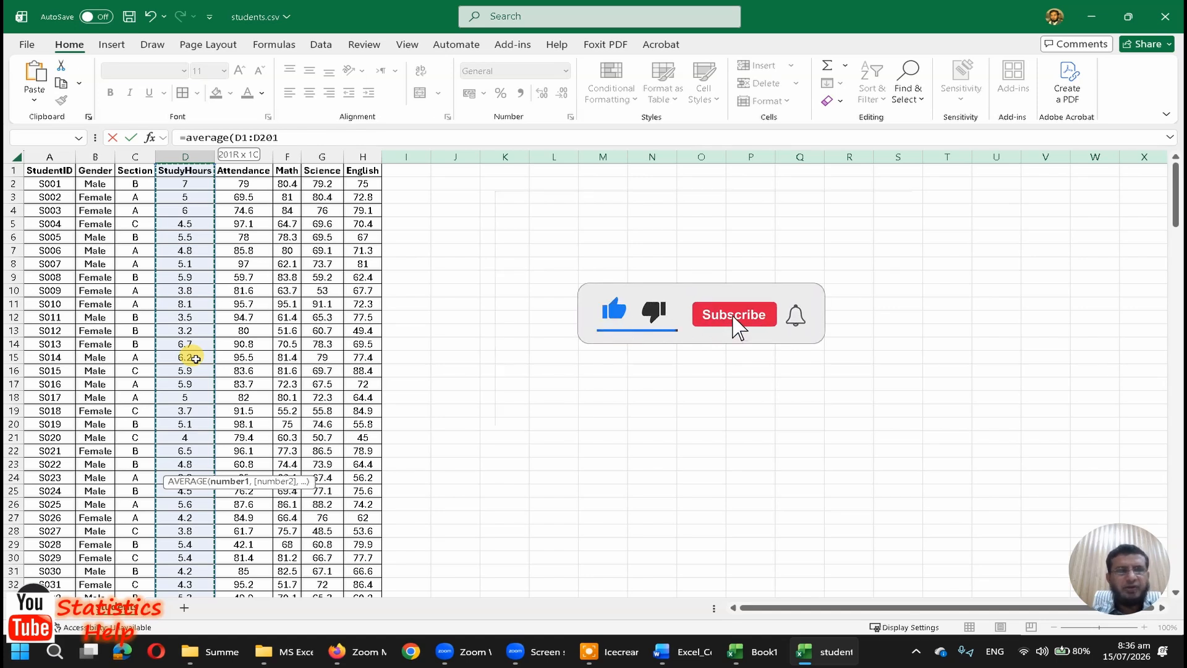
key(shift+Down)
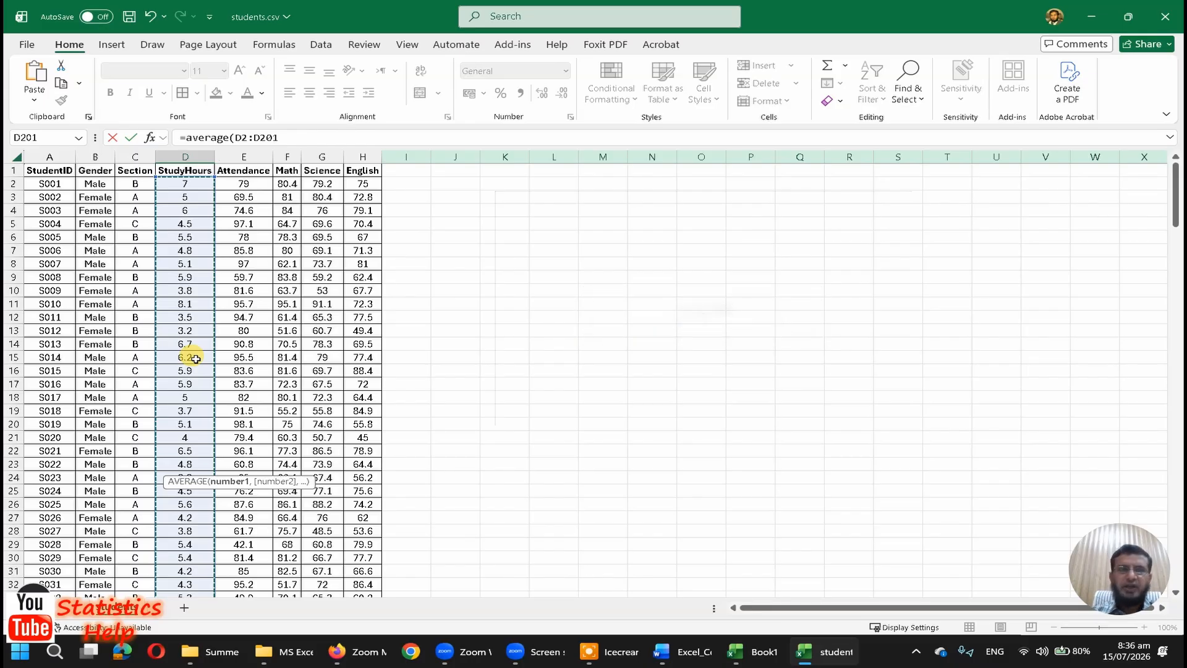
key(Return)
key(Up)
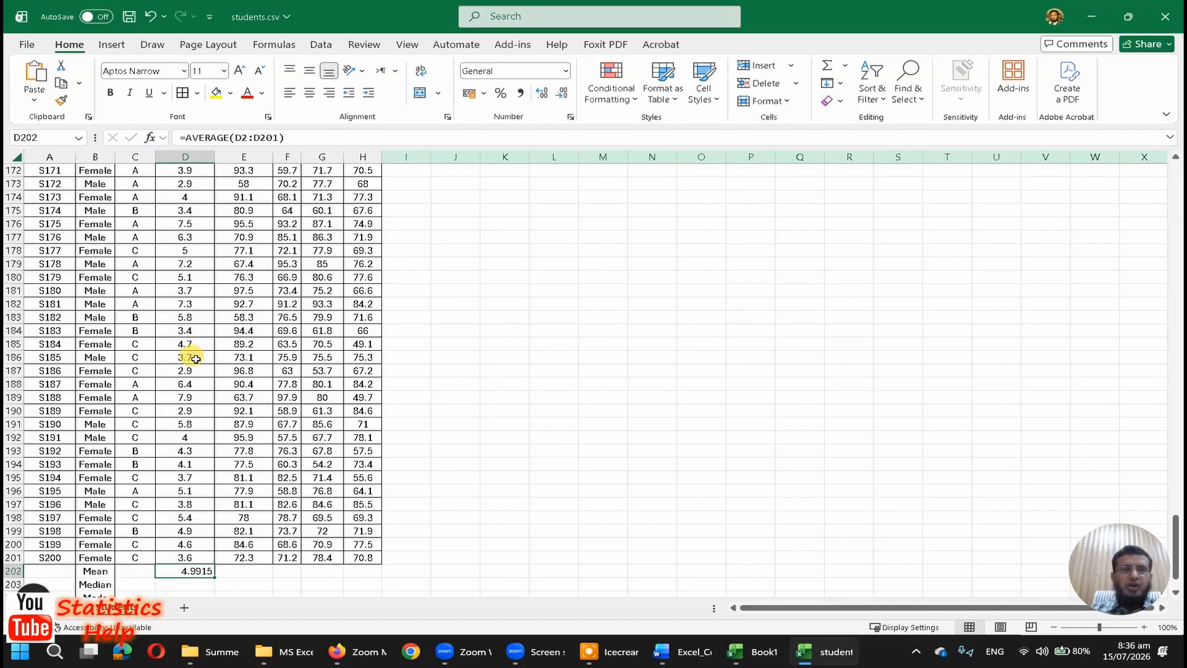
Step: Copy the StudyHours mean formula from D202 into E202:H202 to cover the other numeric columns
scroll(195, 358, down, 2)
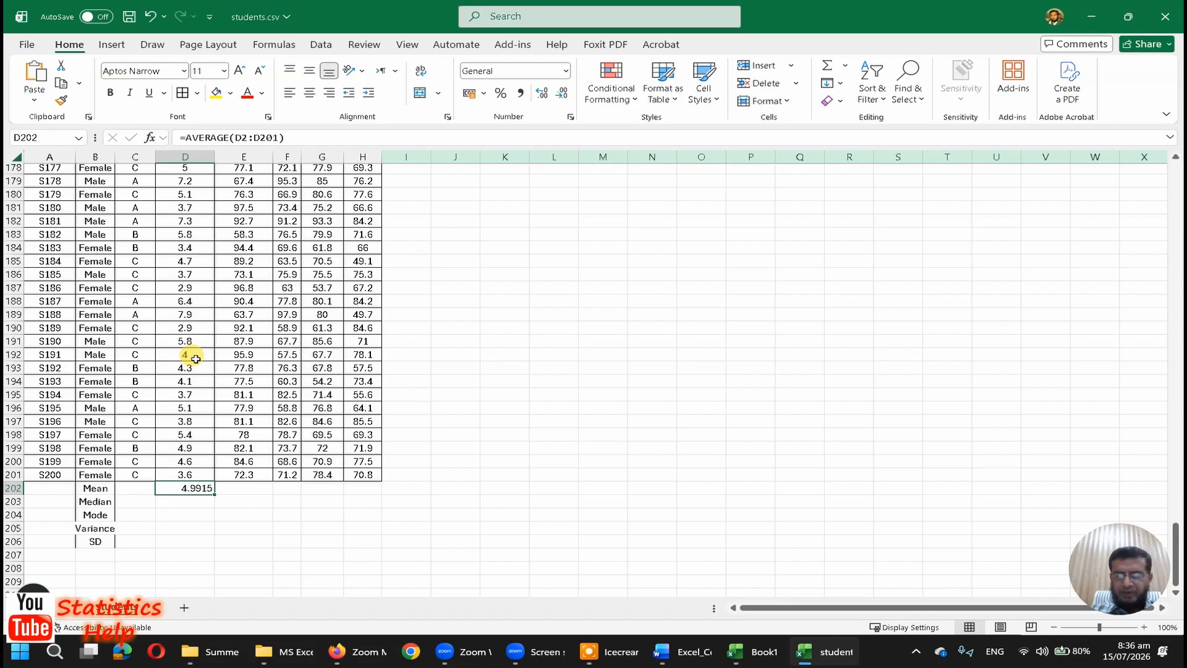
key(ctrl+c)
key(Right)
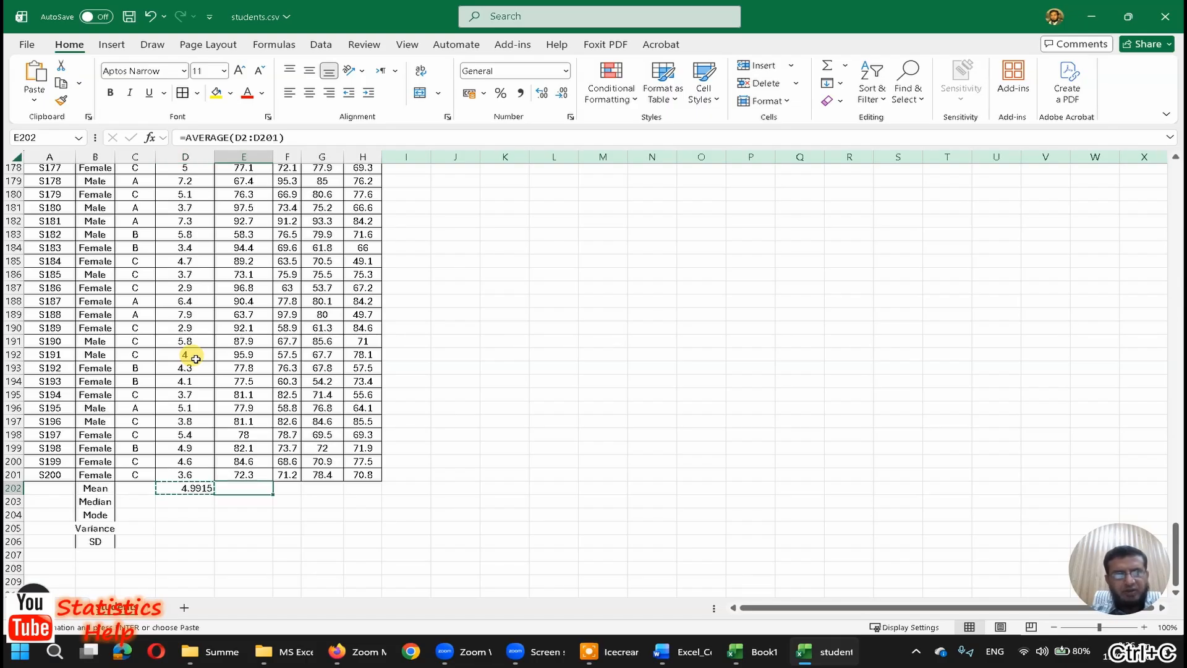
key(shift+Right)
key(shift+Right)
key(shift+Right)
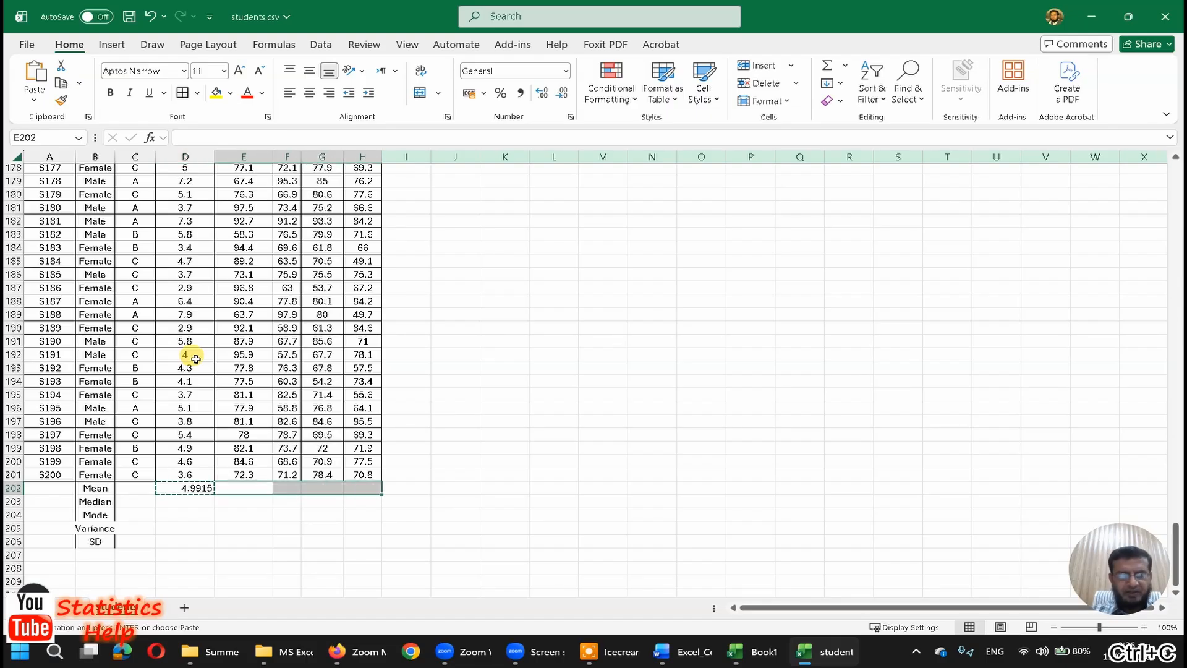
key(ctrl+v)
Step: Examine the AVERAGE formulas in D202:H202 to check which column range each one references
key(Left)
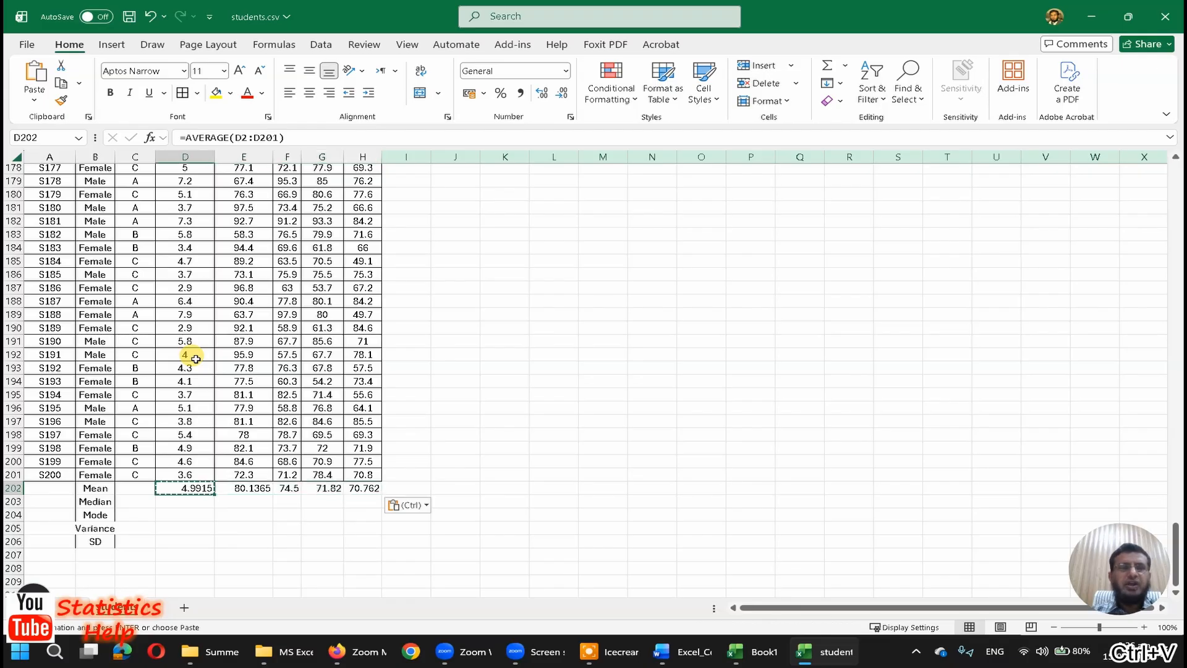
key(Right)
key(Right)
key(Right)
key(Right)
key(Left)
key(Left)
key(Left)
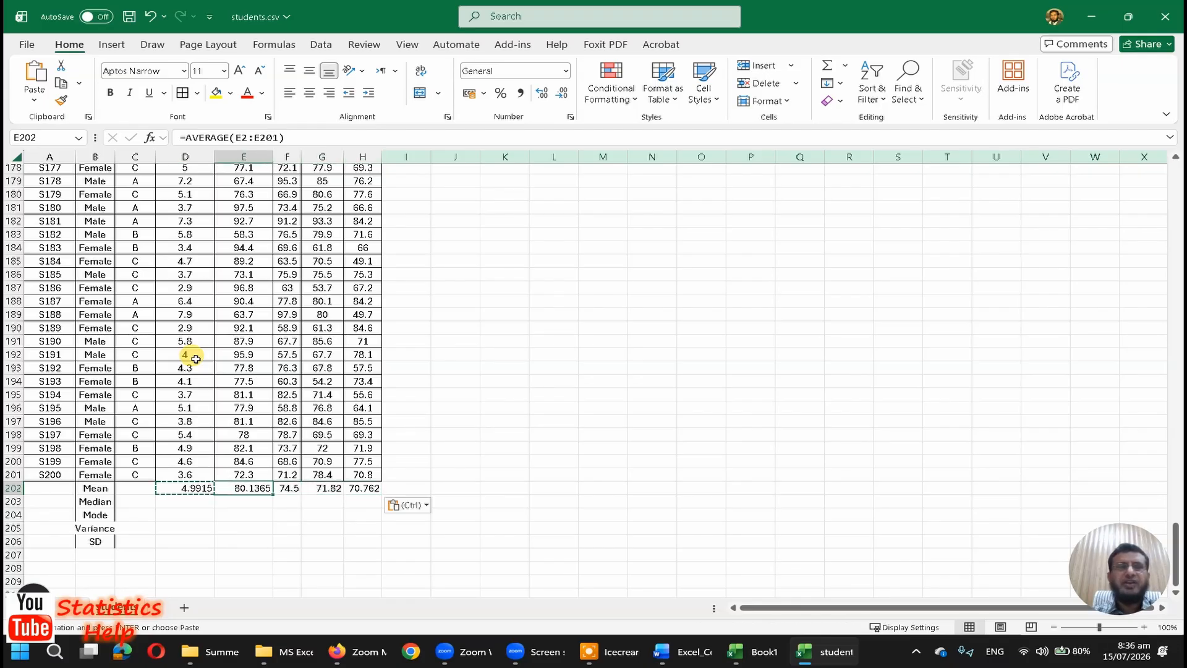
key(Right)
key(Right)
key(Right)
key(Left)
key(Left)
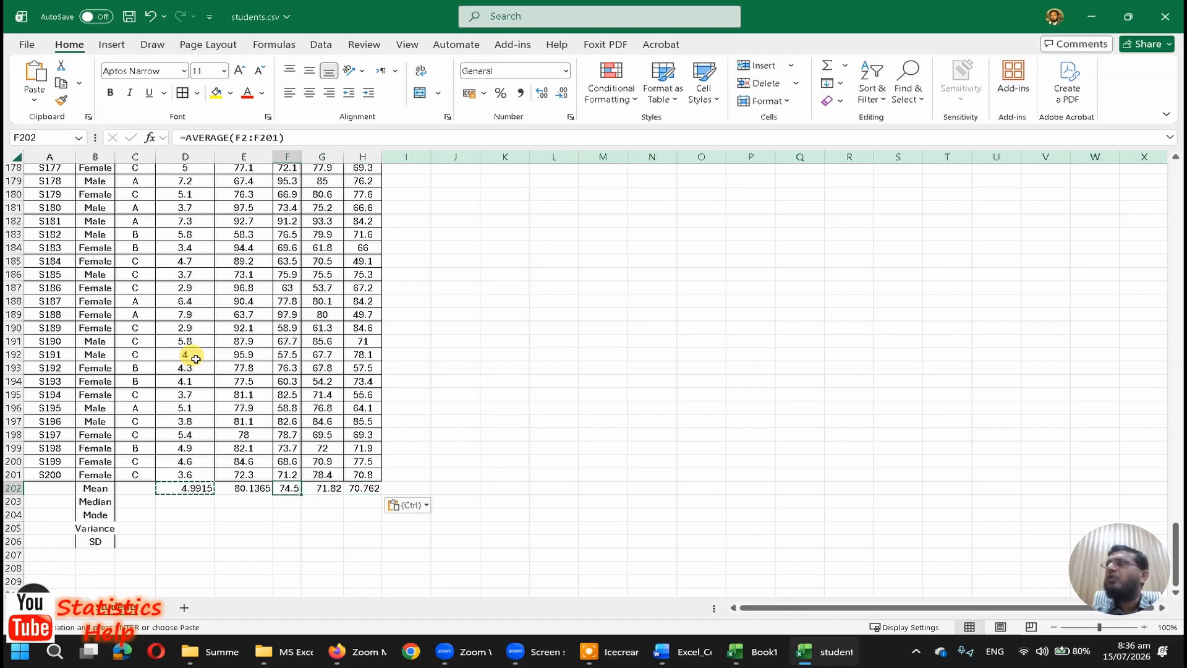
key(Left)
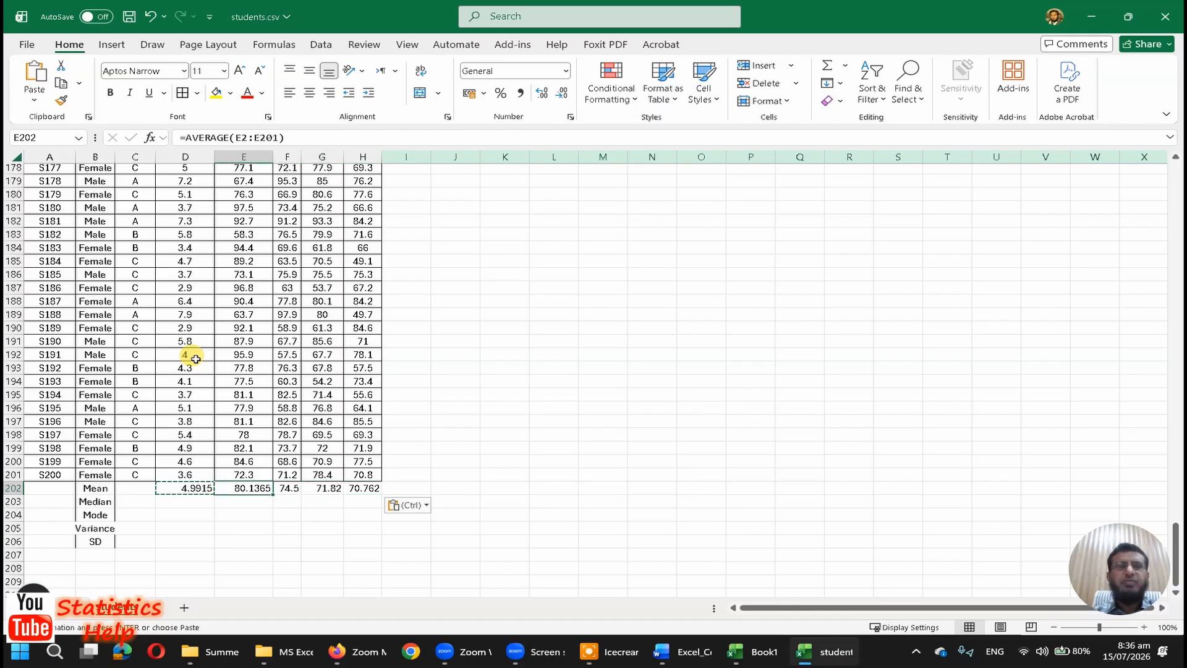
key(Left)
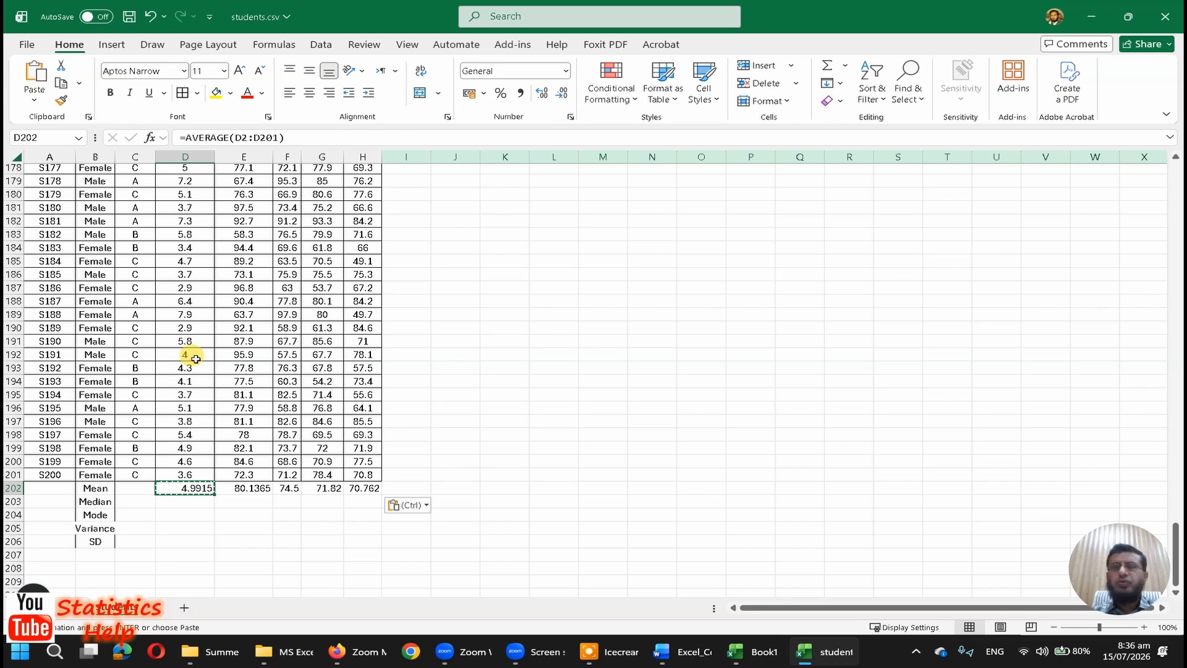
key(Right)
key(Right)
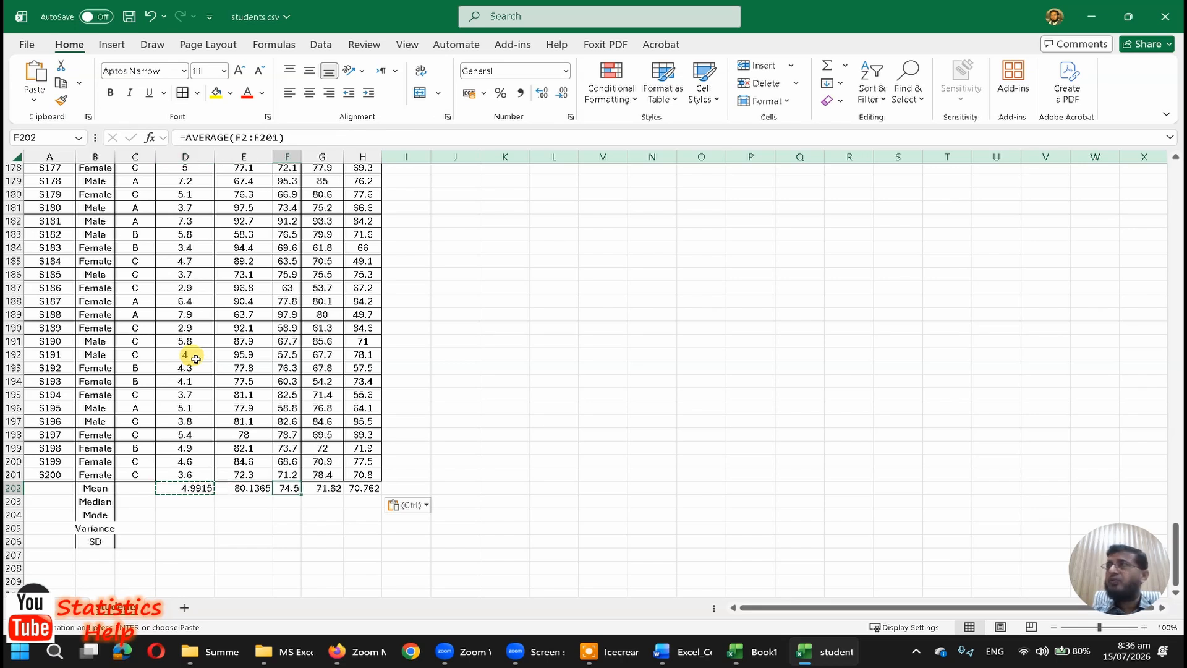
key(Right)
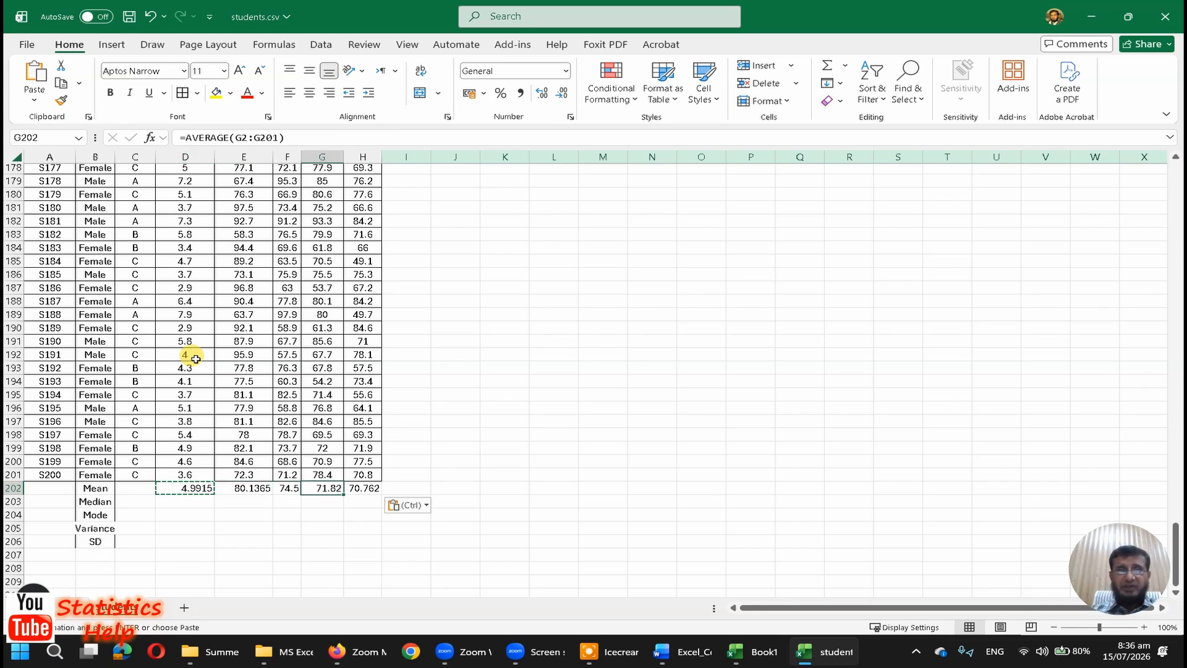
key(Right)
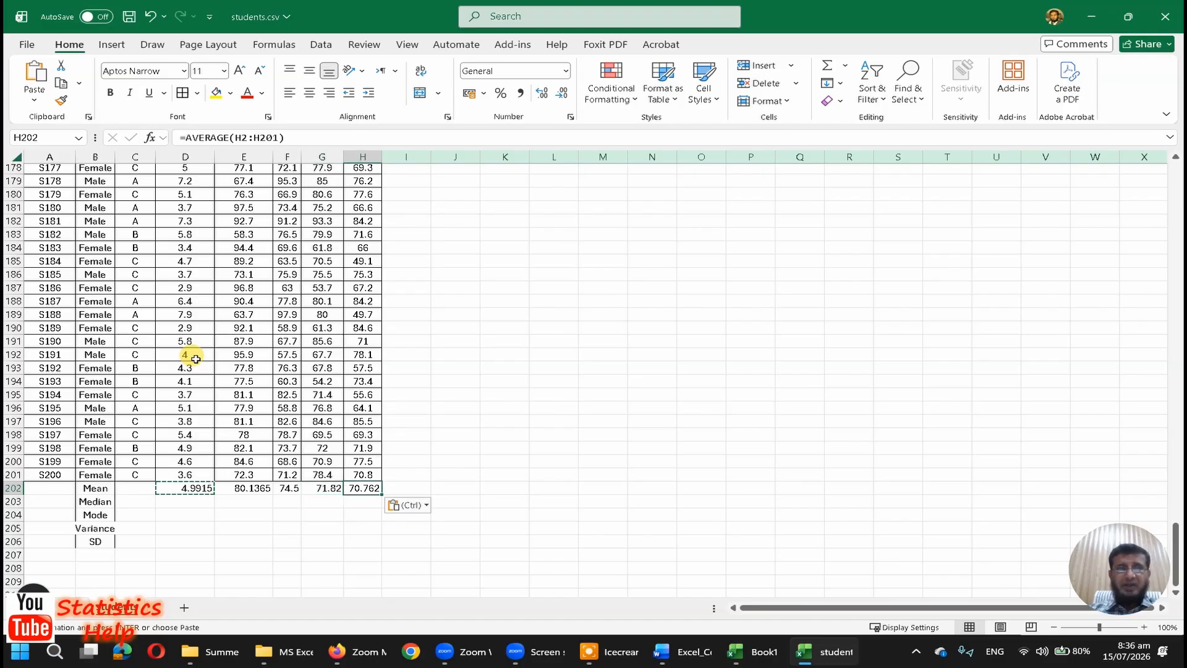
key(Left)
key(Left)
key(Left)
key(Left)
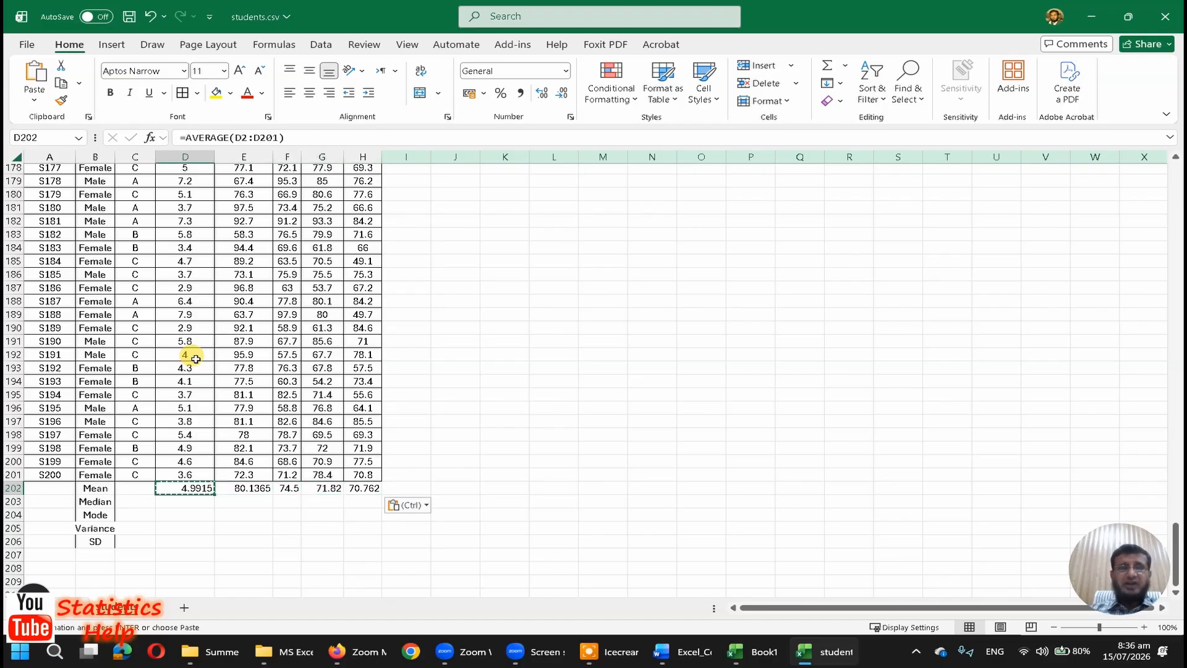
Step: Format the results block D202:H206 with horizontal and vertical centring, cell borders and bold text
key(shift+Right)
key(shift+Right)
key(shift+Right)
key(shift+Right)
key(shift+Right)
key(Left)
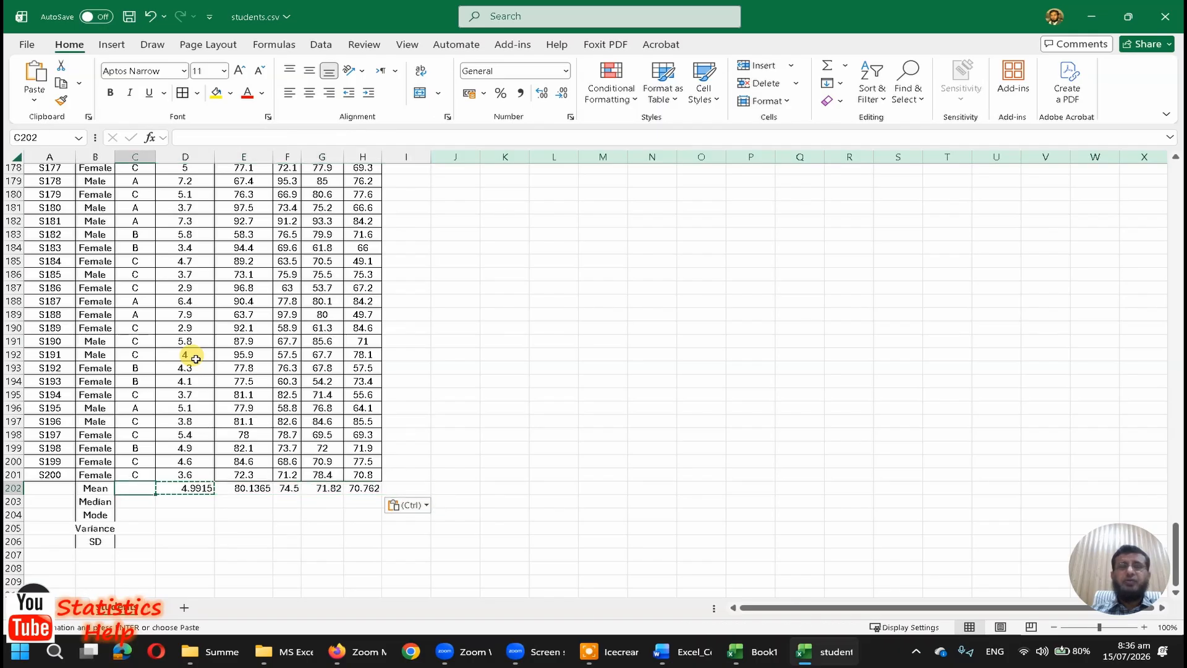
key(Right)
key(shift+Right)
key(shift+Right)
key(shift+Right)
key(shift+Right)
key(shift+Down)
key(shift+Down)
key(shift+Down)
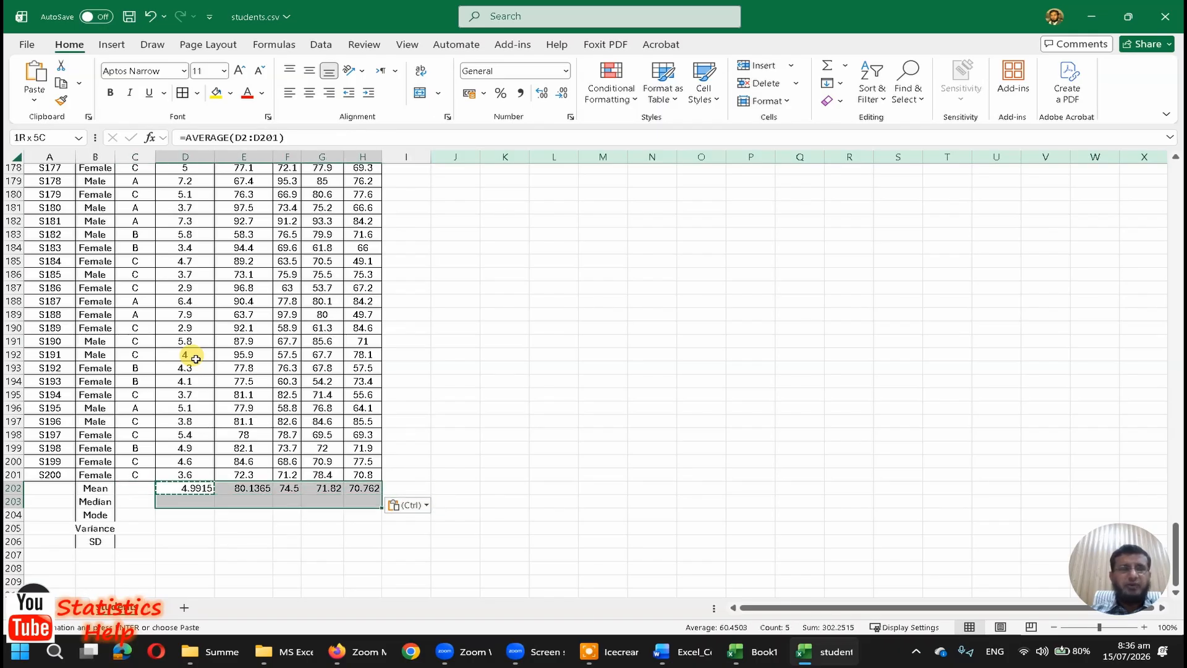
key(shift+Down)
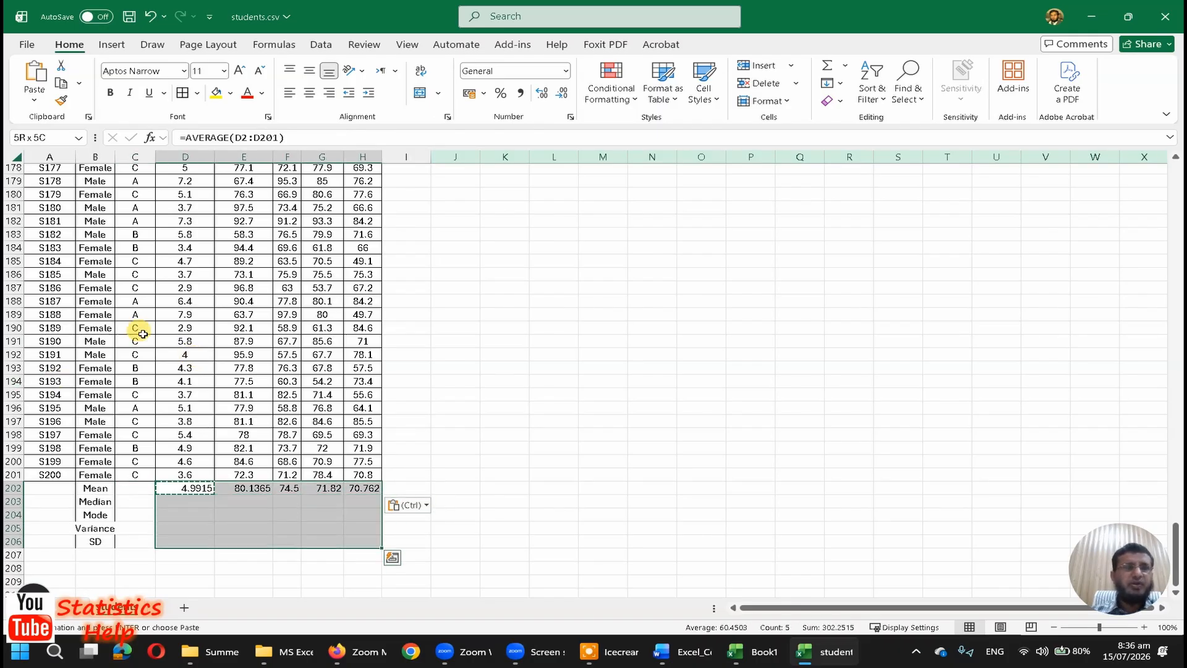
click(309, 92)
click(179, 92)
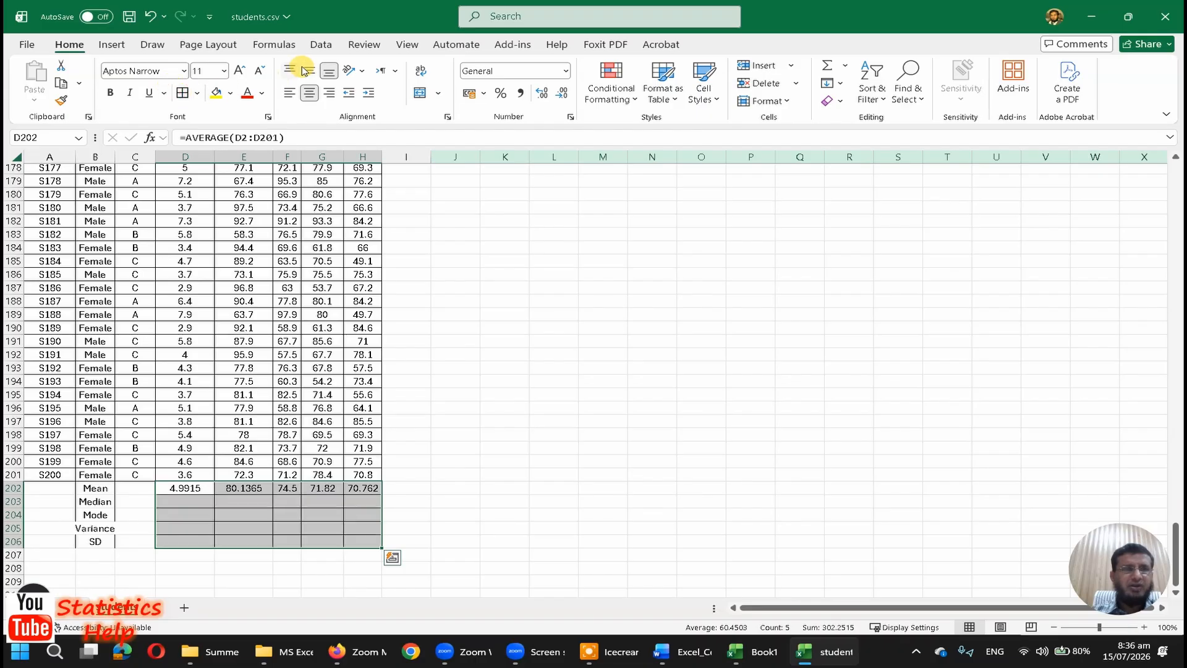
click(110, 93)
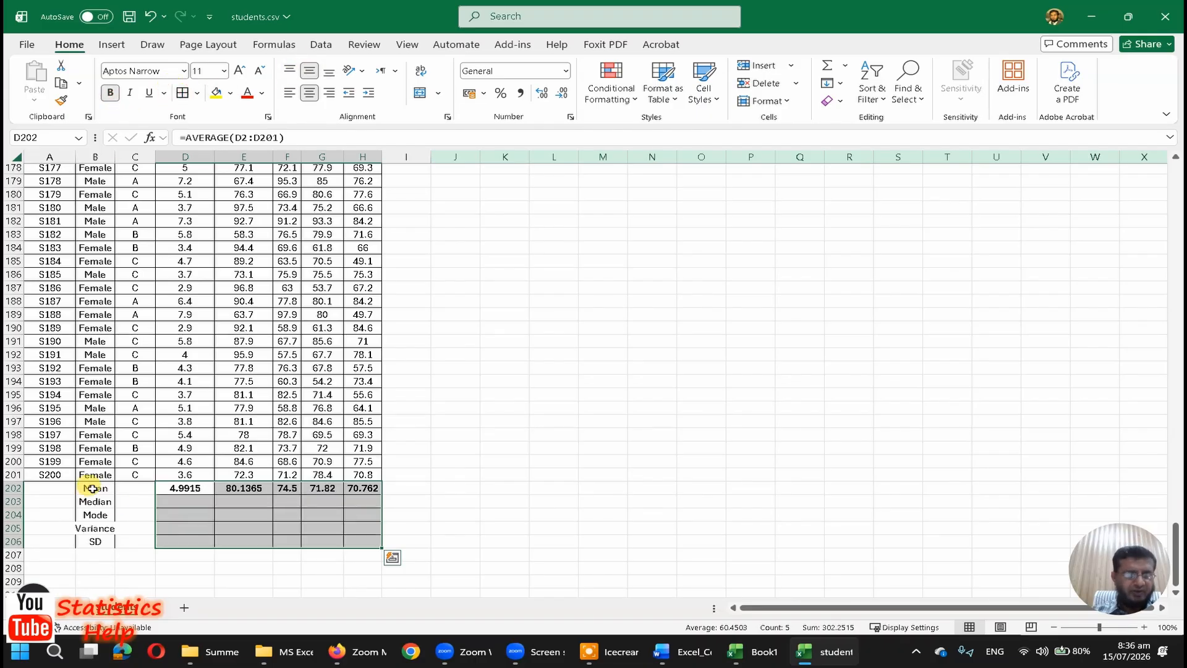
Step: Make the labelled summary block B202:H206 bold and auto-fit the width of column B
drag(91, 488, 359, 542)
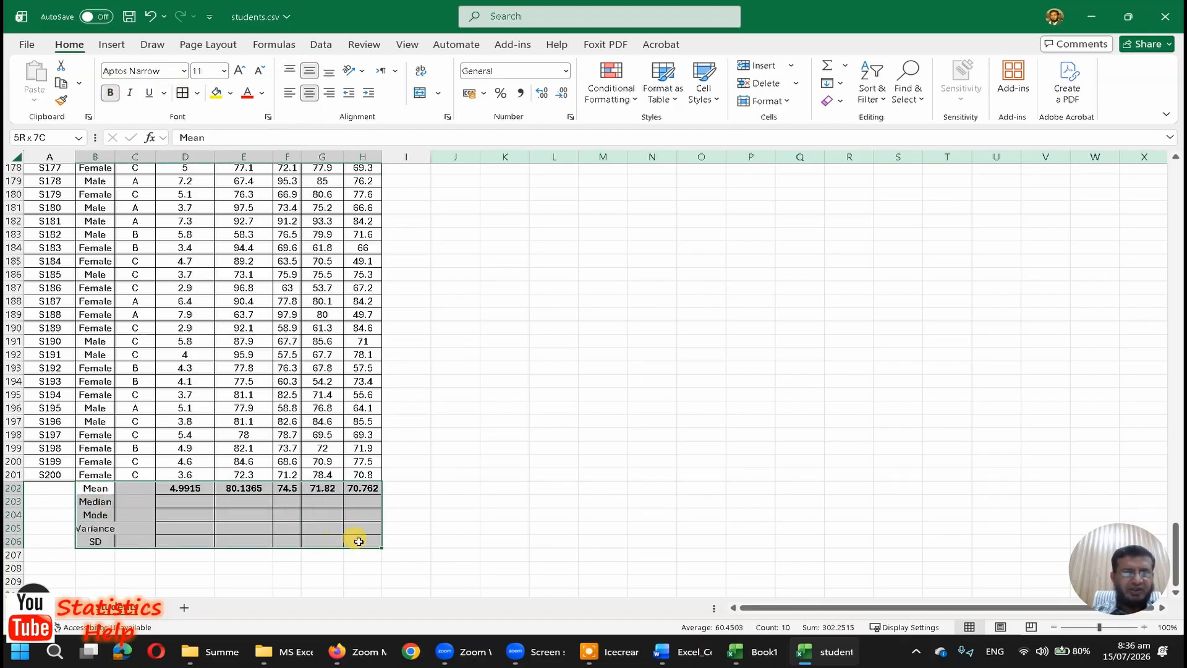
click(110, 93)
click(124, 525)
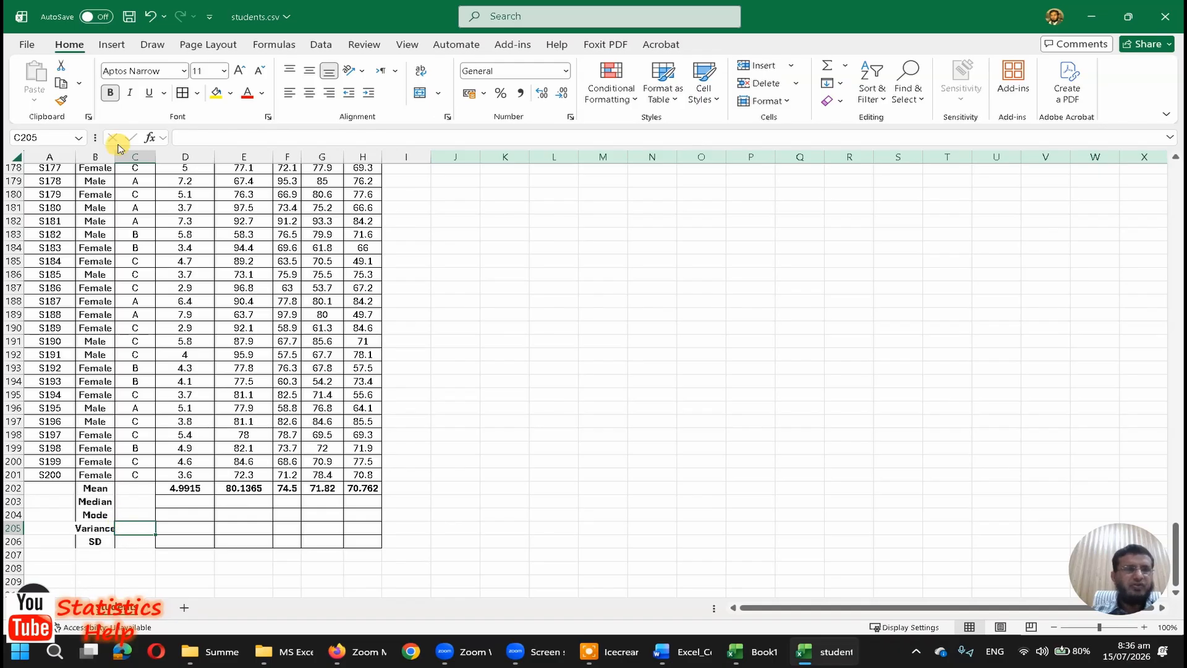
double_click(115, 155)
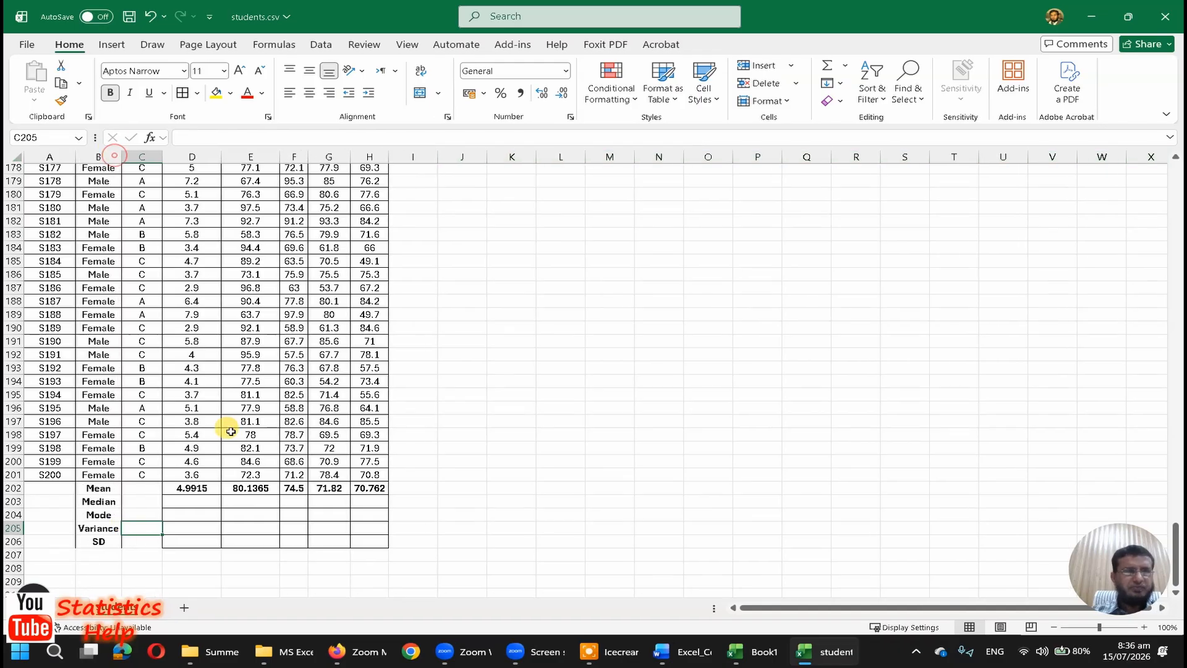
click(104, 543)
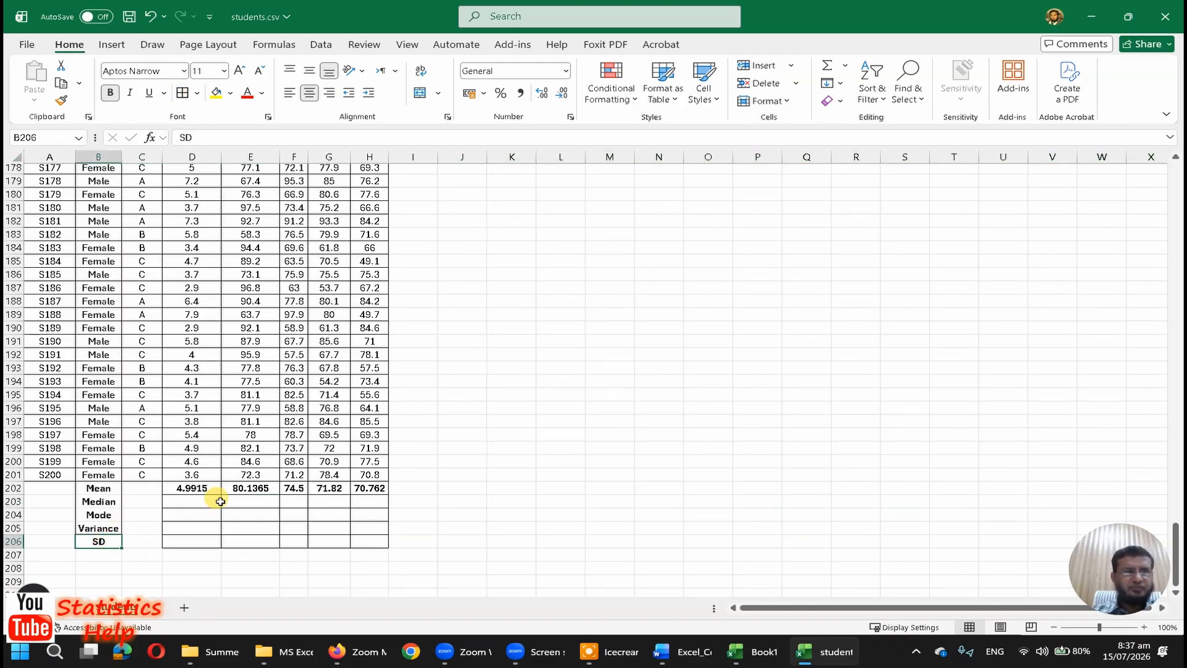
Step: Calculate the median of StudyHours in D203 with the formula =MEDIAN(D2:D201)
click(198, 502)
text(=median()
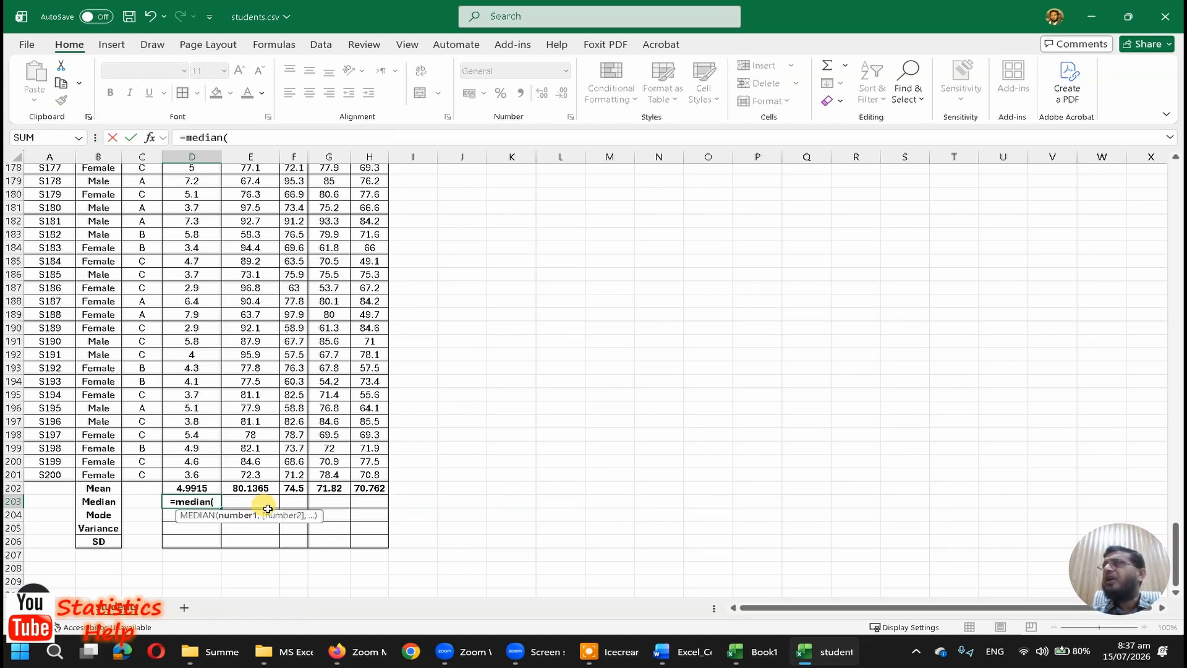
text(d2)
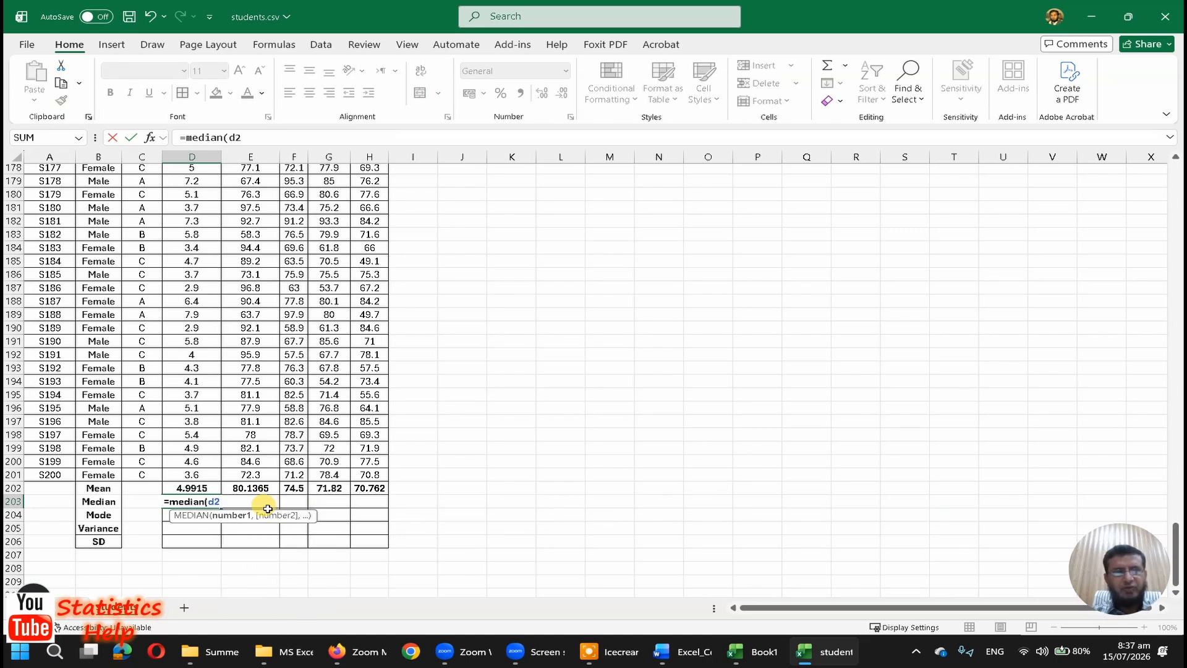
text(:d201))
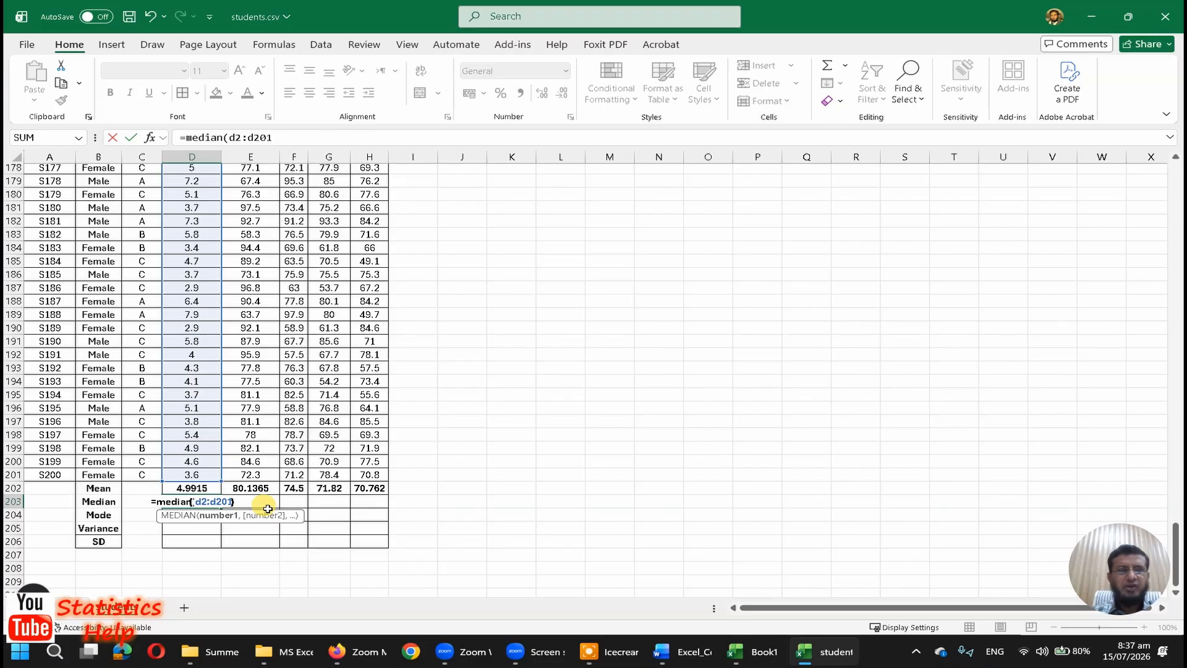
key(Return)
Step: Copy the median formula from D203 into E203:H203 for the remaining numeric columns
key(Up)
key(ctrl+c)
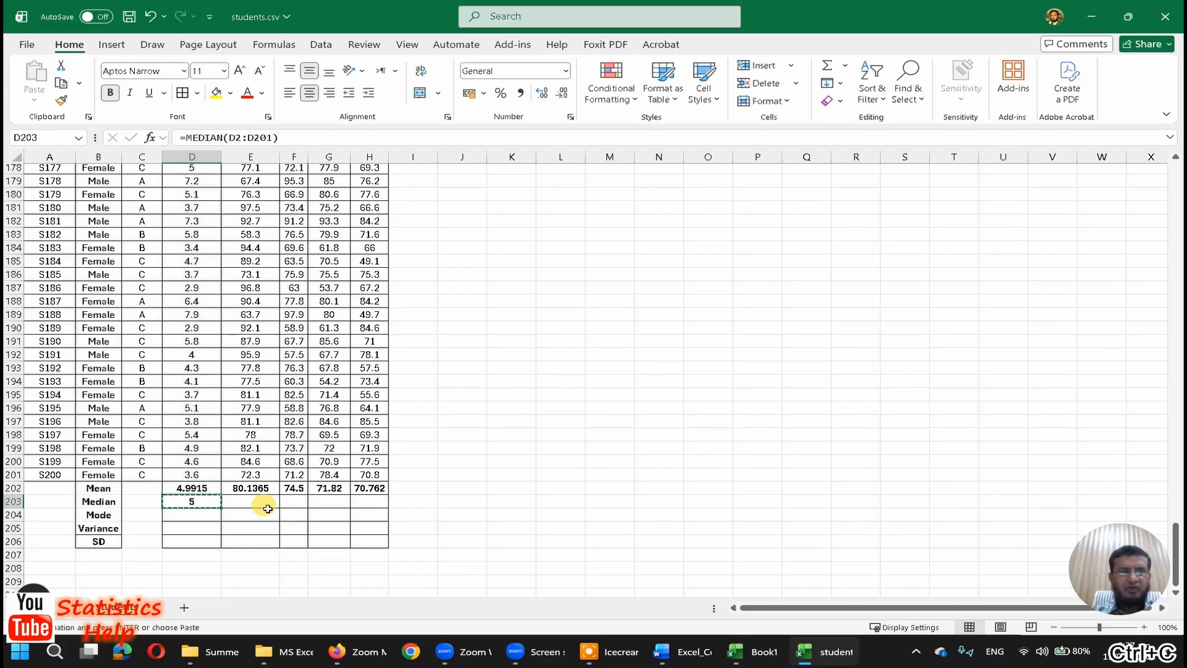
key(Right)
key(shift+Right)
key(shift+Right)
key(shift+Right)
key(ctrl+v)
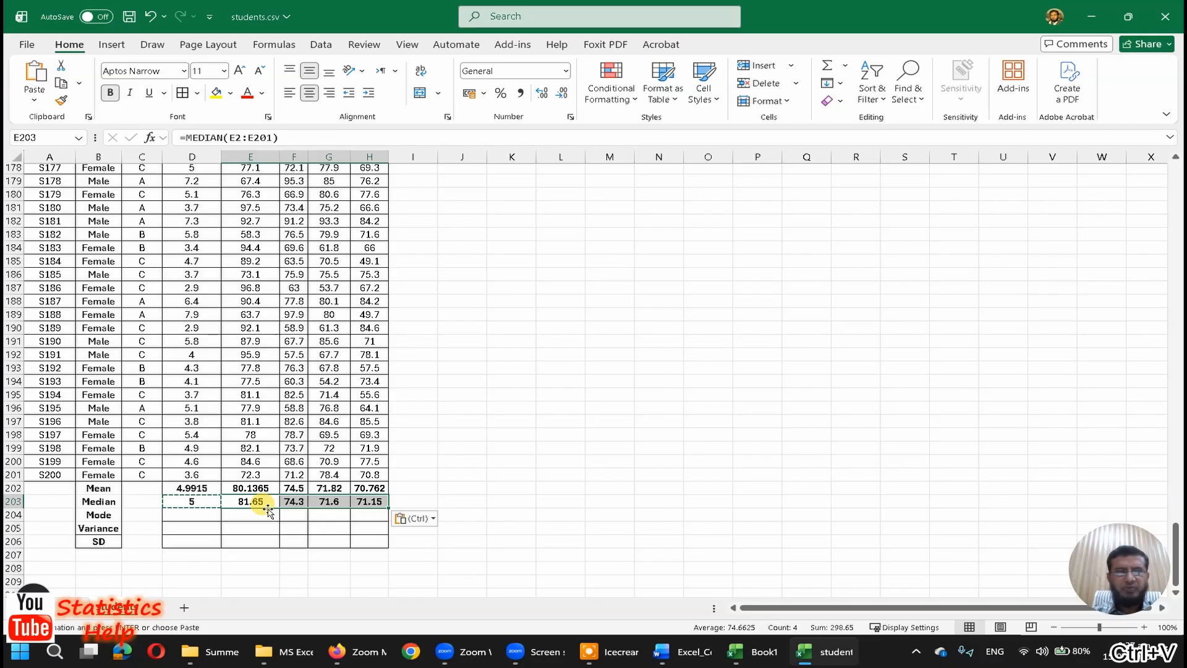
Step: Enter the single-mode formula =mode.sngl(d2:201) in D204 for the StudyHours column
click(204, 518)
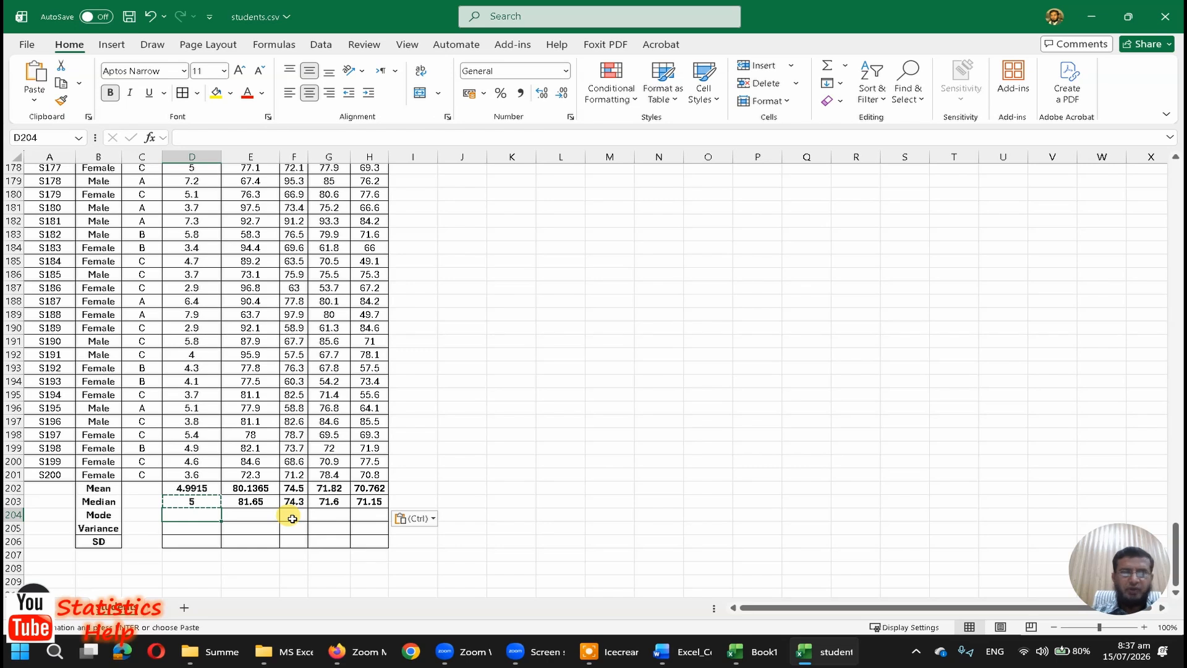
text(=mode)
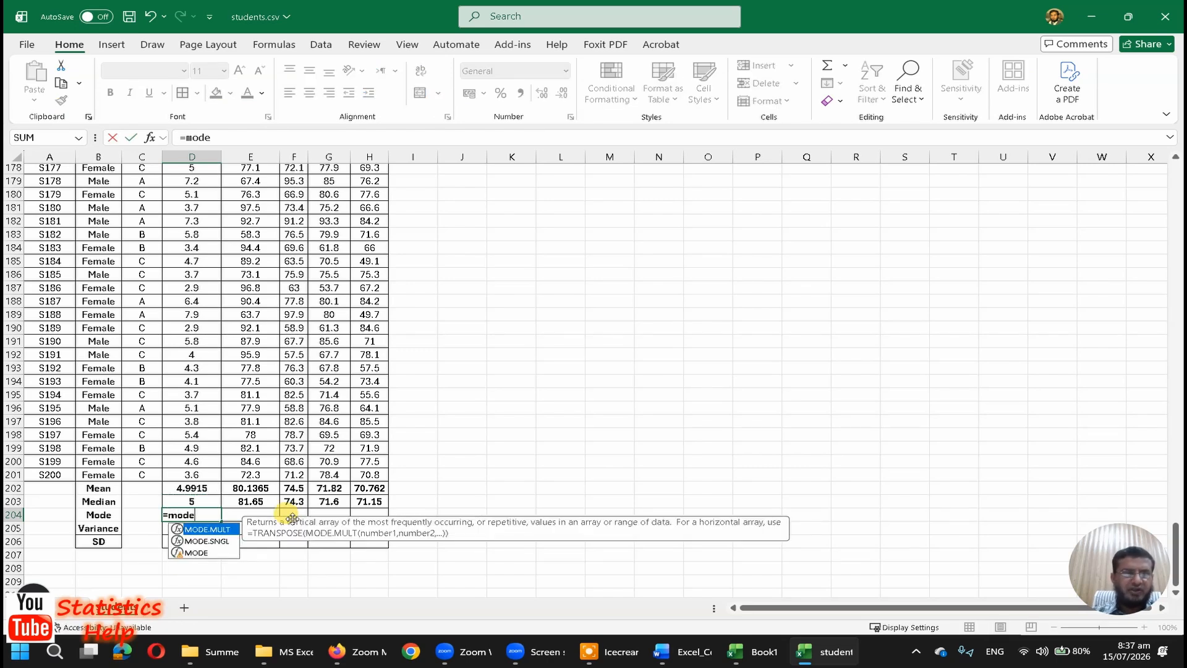
key(Down)
key(Down)
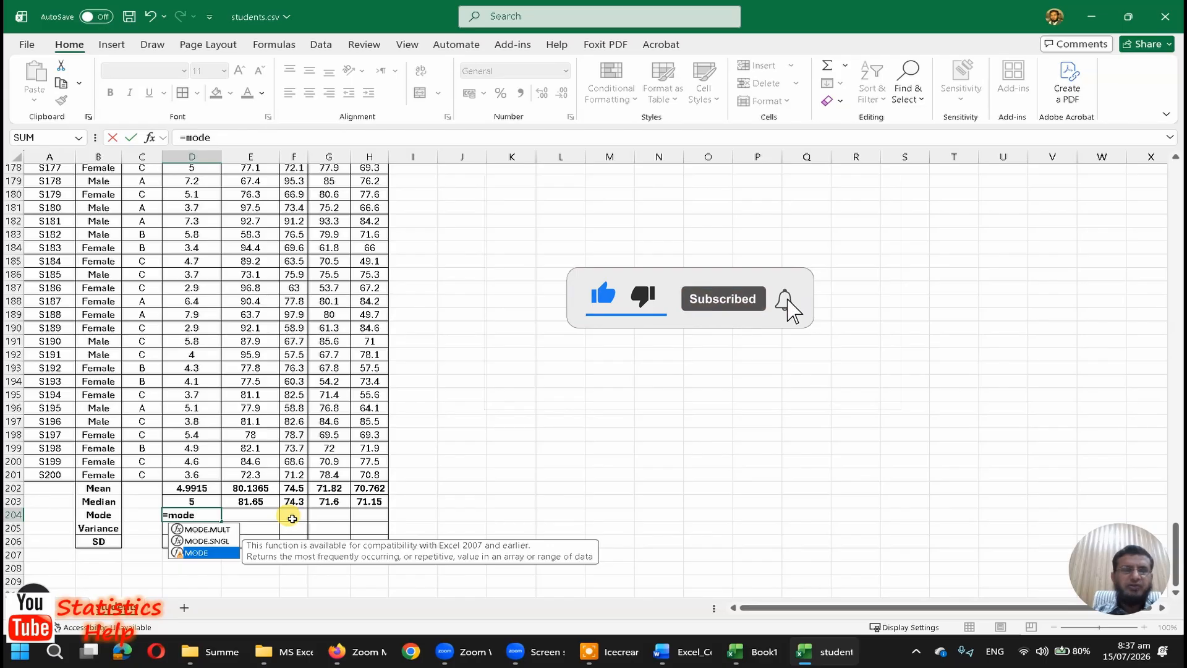
key(Up)
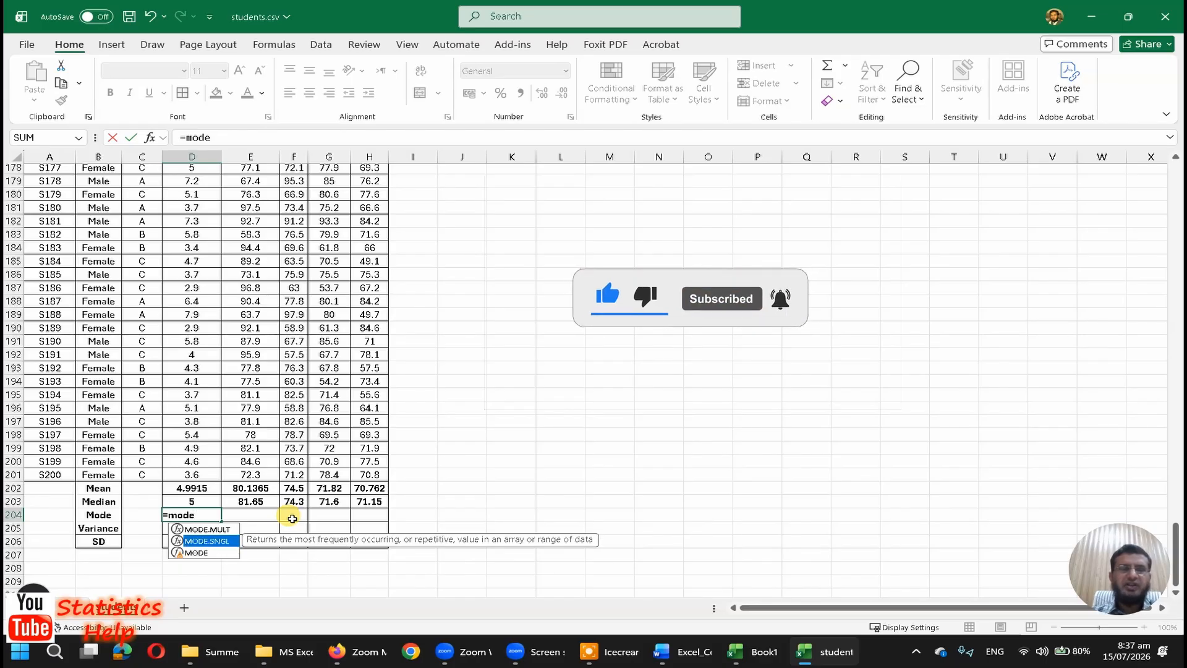
key(Up)
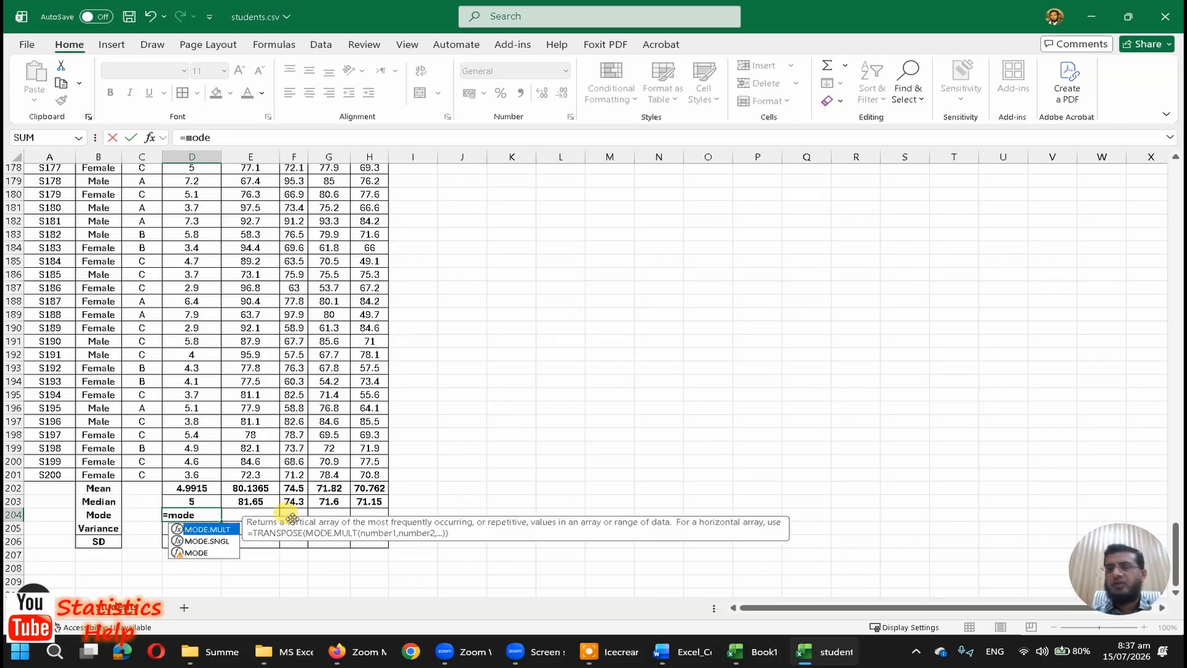
key(Down)
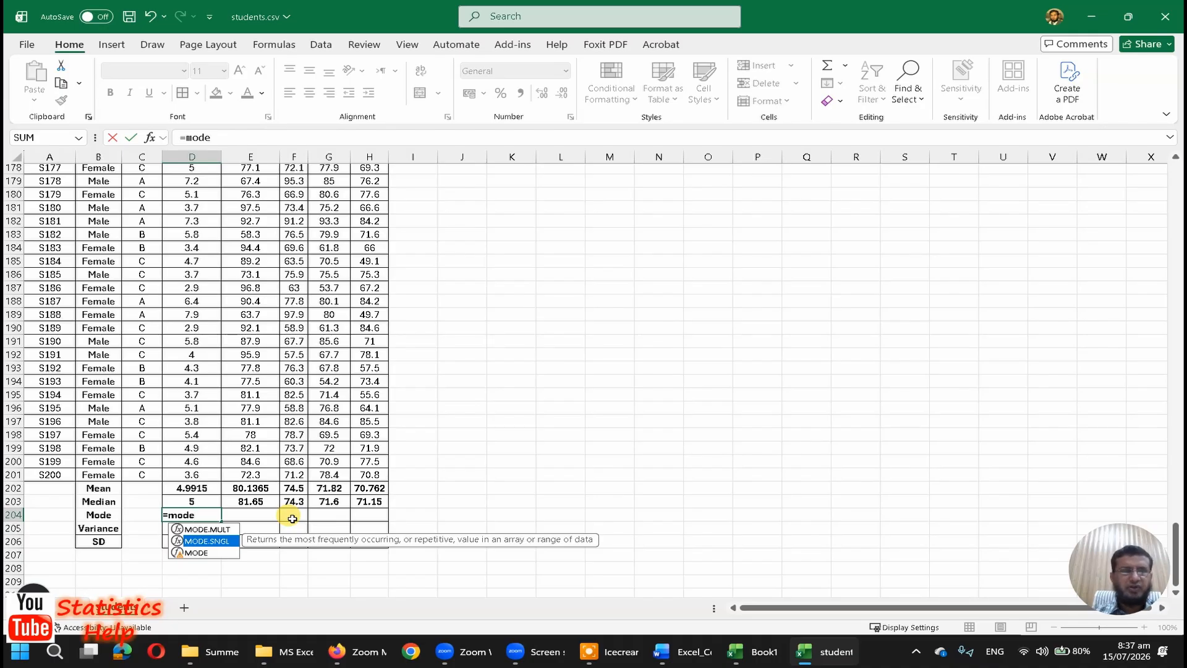
text(.sngl(d)
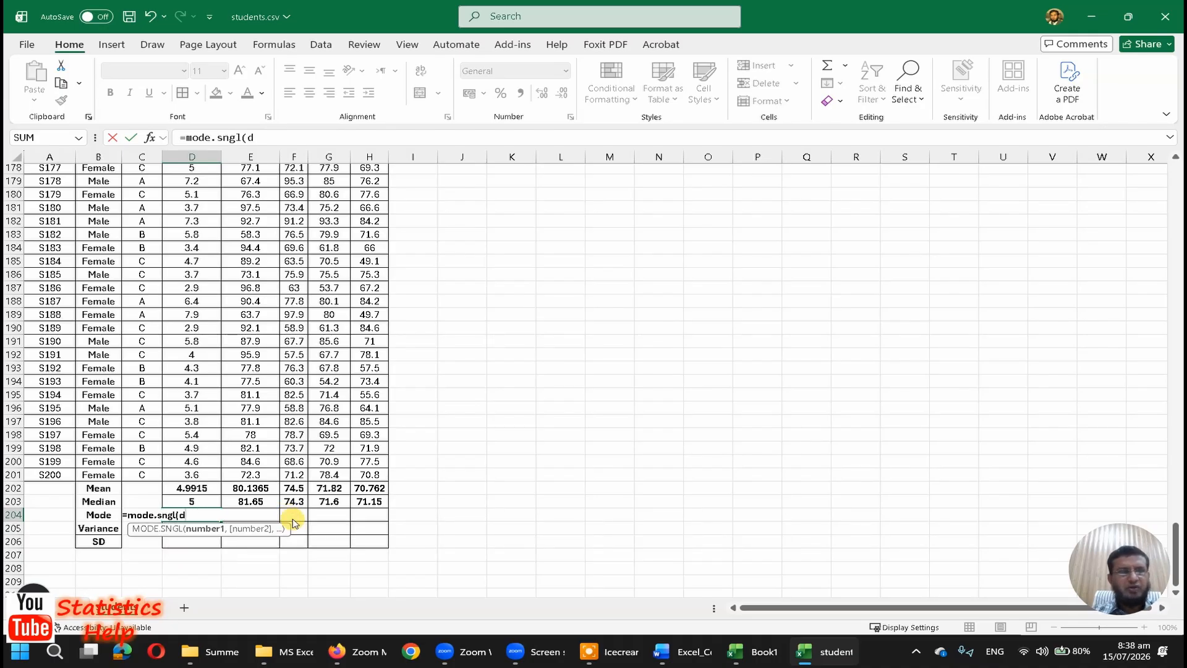
text(2:201))
key(Return)
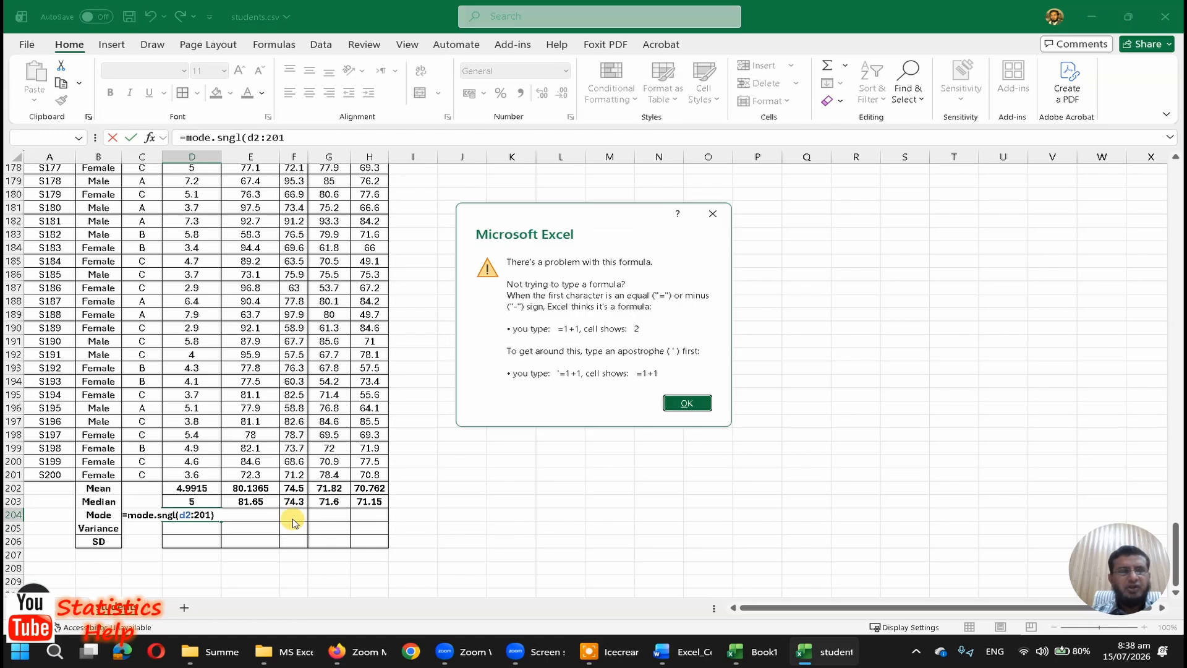
key(Return)
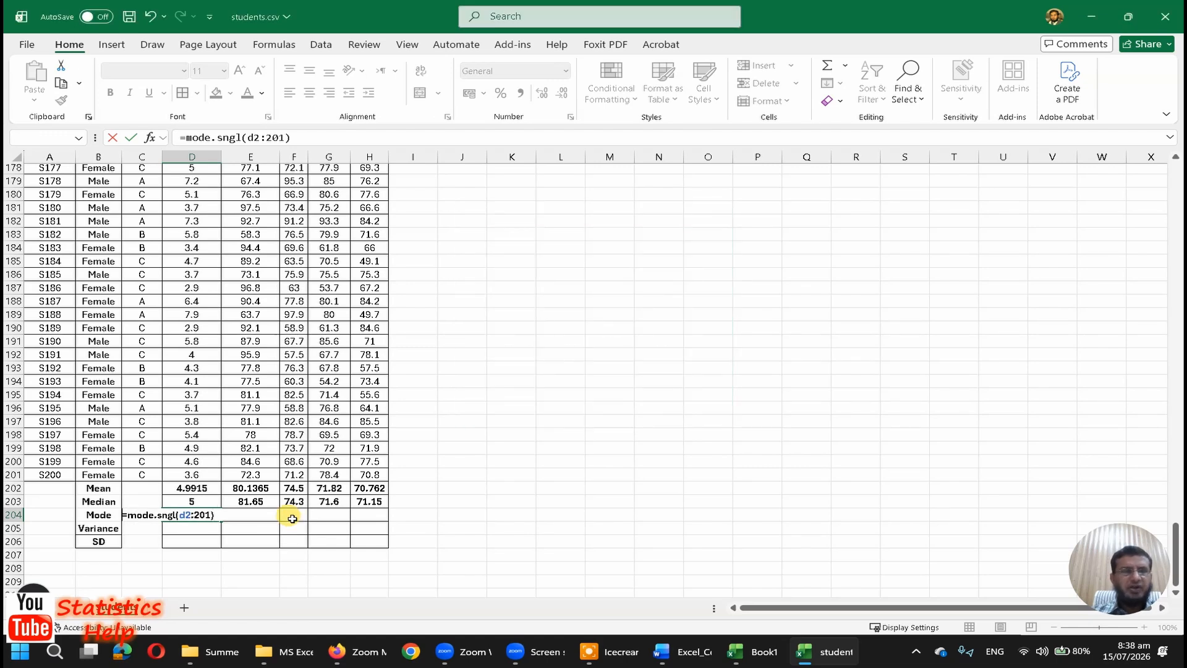
Step: Correct the range in D204's mode formula so that it reads =mode.sngl(d2:d201)
key(Right)
key(Right)
key(Right)
key(Right)
key(Right)
key(Right)
key(Right)
key(Right)
key(Right)
key(Right)
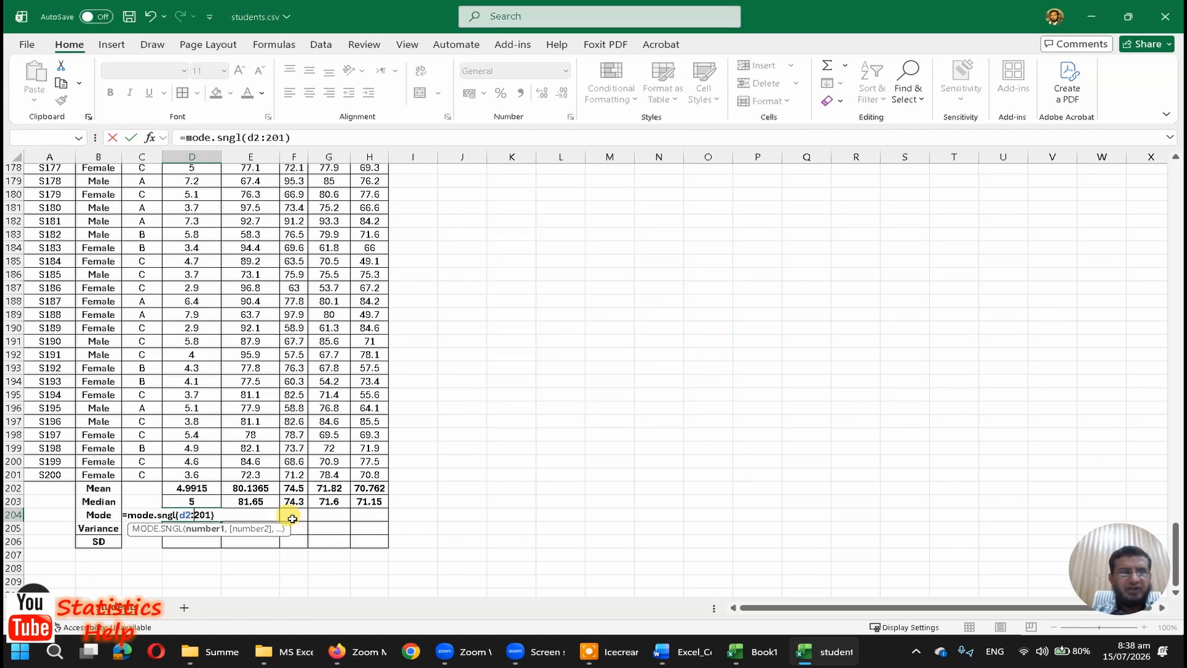
text(d)
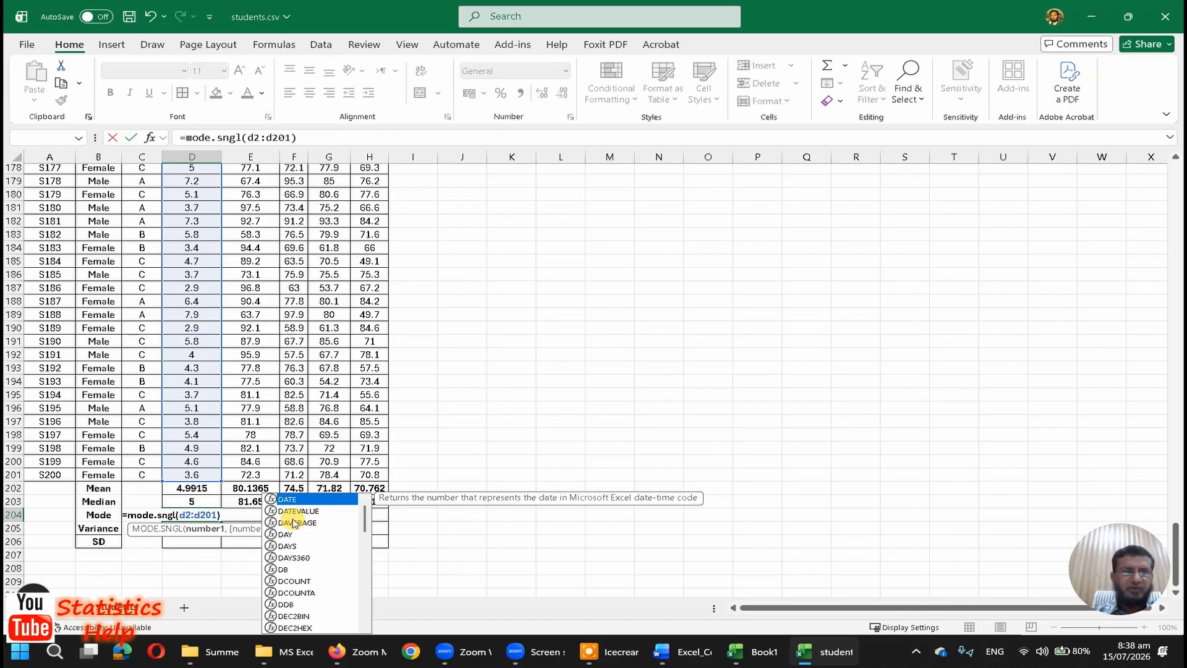
key(Return)
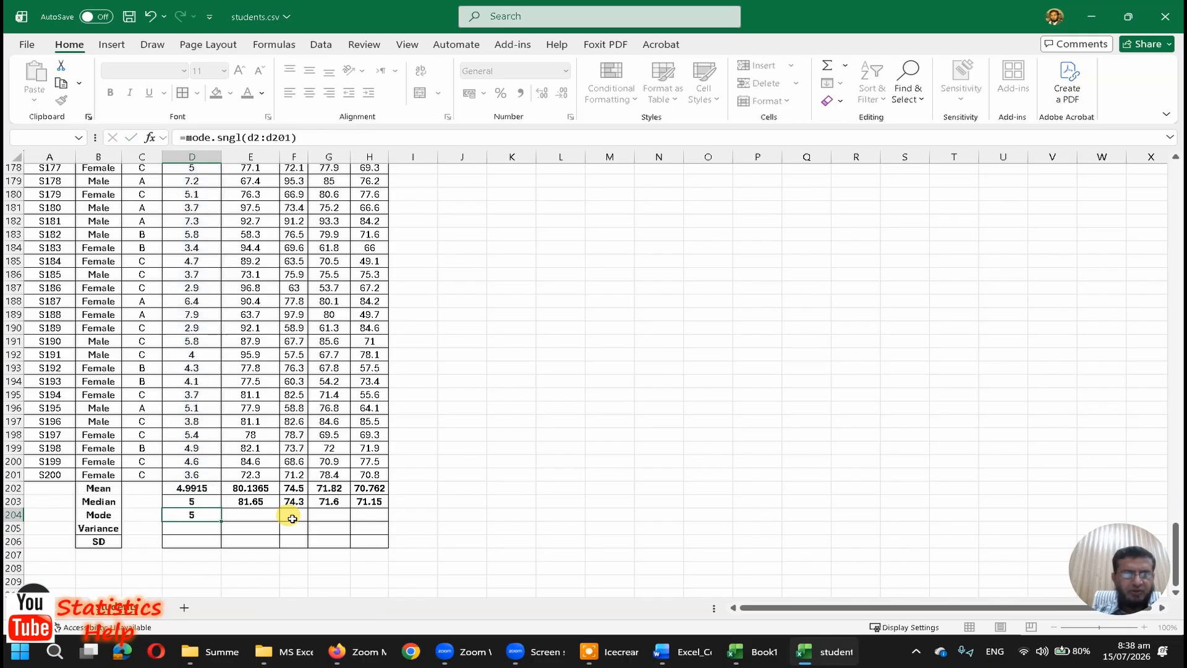
Step: Copy the mode formula from D204 into E204:H204 for the remaining numeric columns
key(Up)
key(ctrl+c)
key(Right)
key(shift+Right)
key(shift+Right)
key(shift+Right)
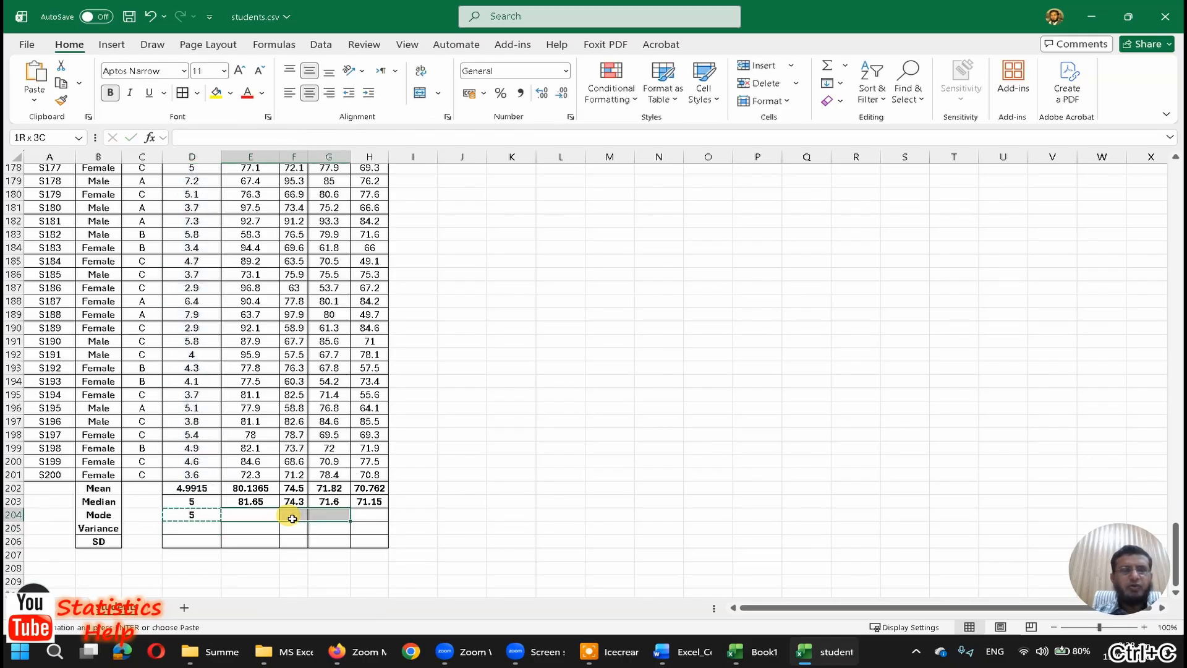
key(ctrl+v)
key(Left)
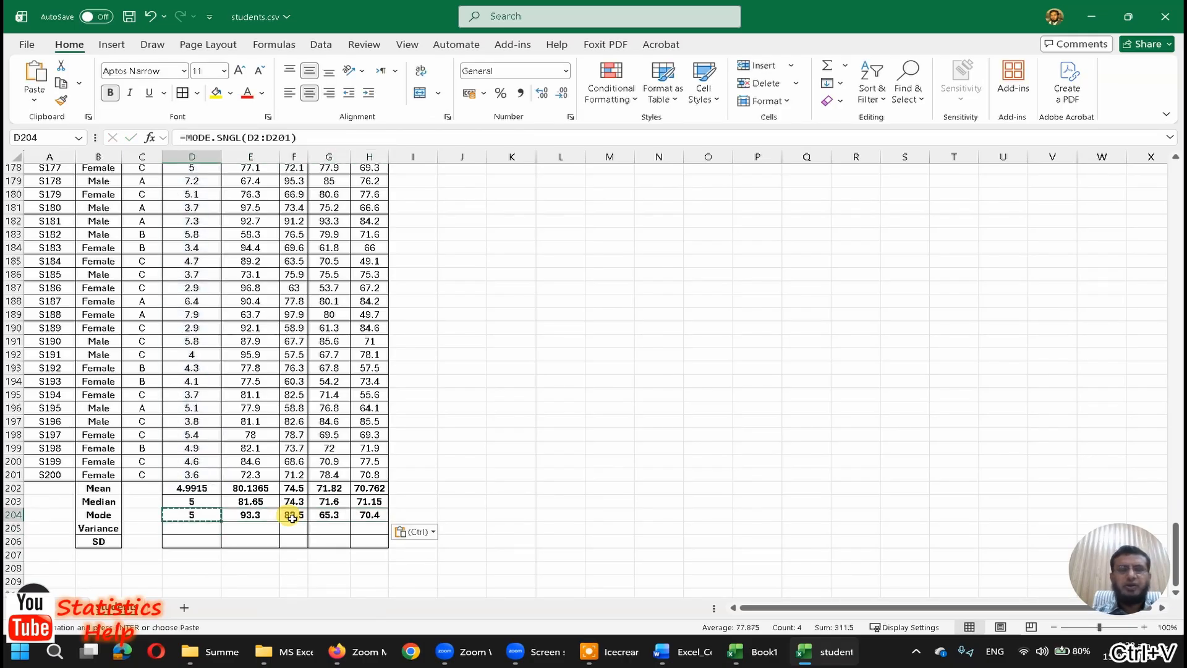
key(Right)
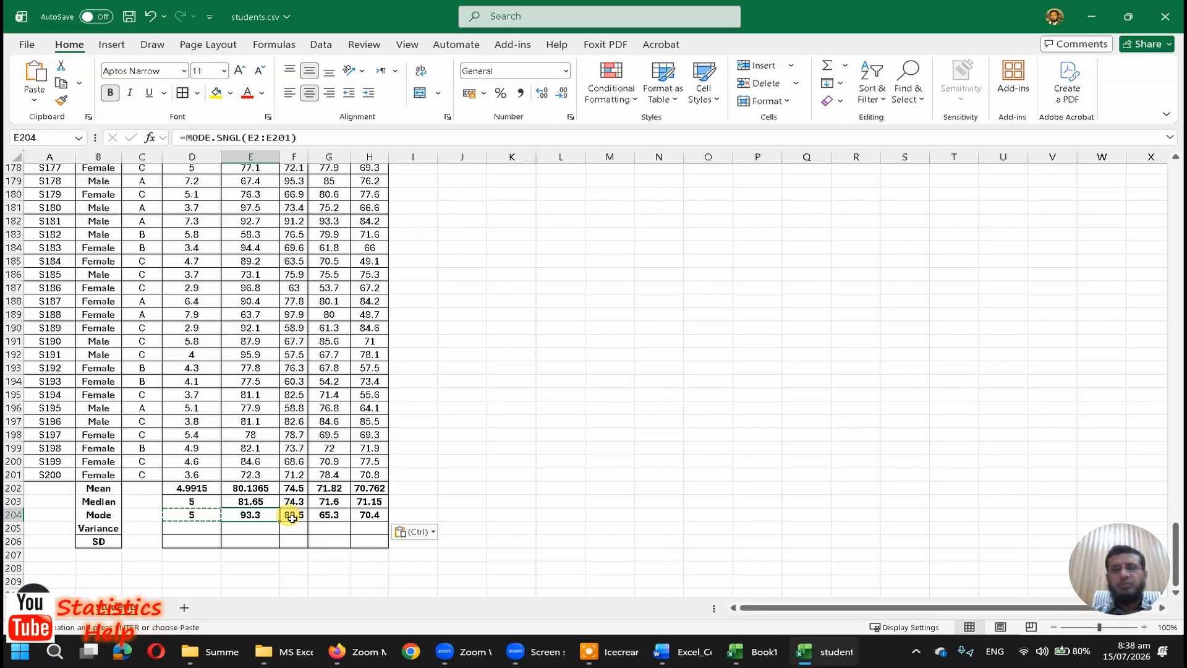
Step: Begin a =var formula in D205 and examine the descriptions of the suggested variance functions
key(Down)
key(Left)
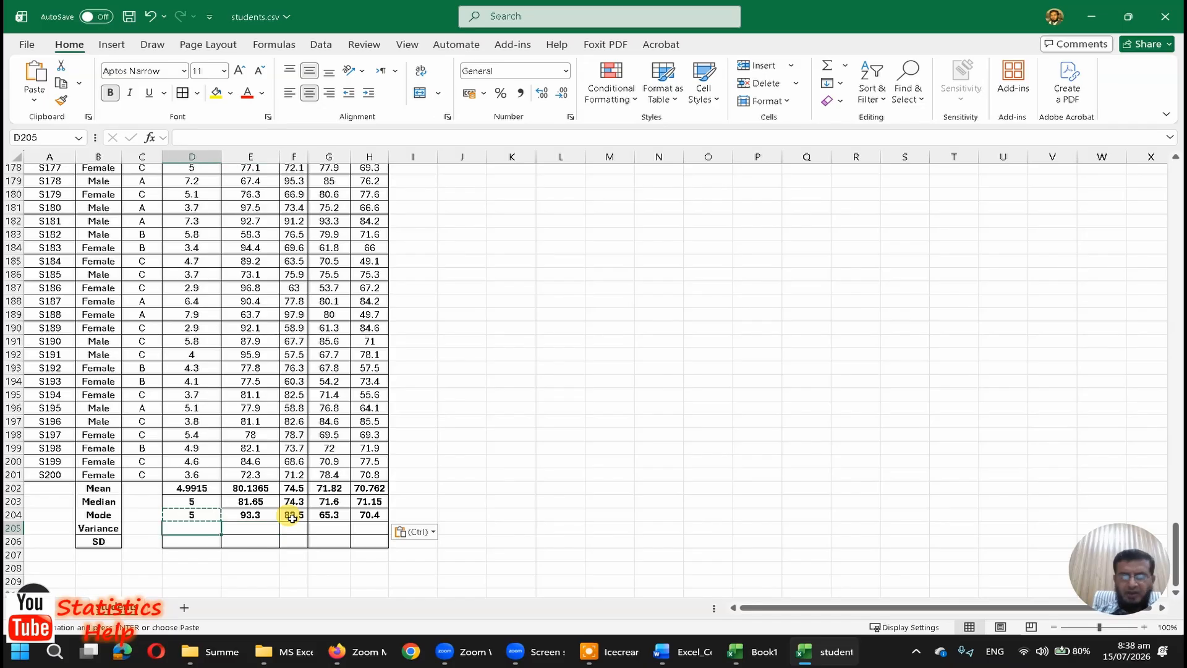
text(=var)
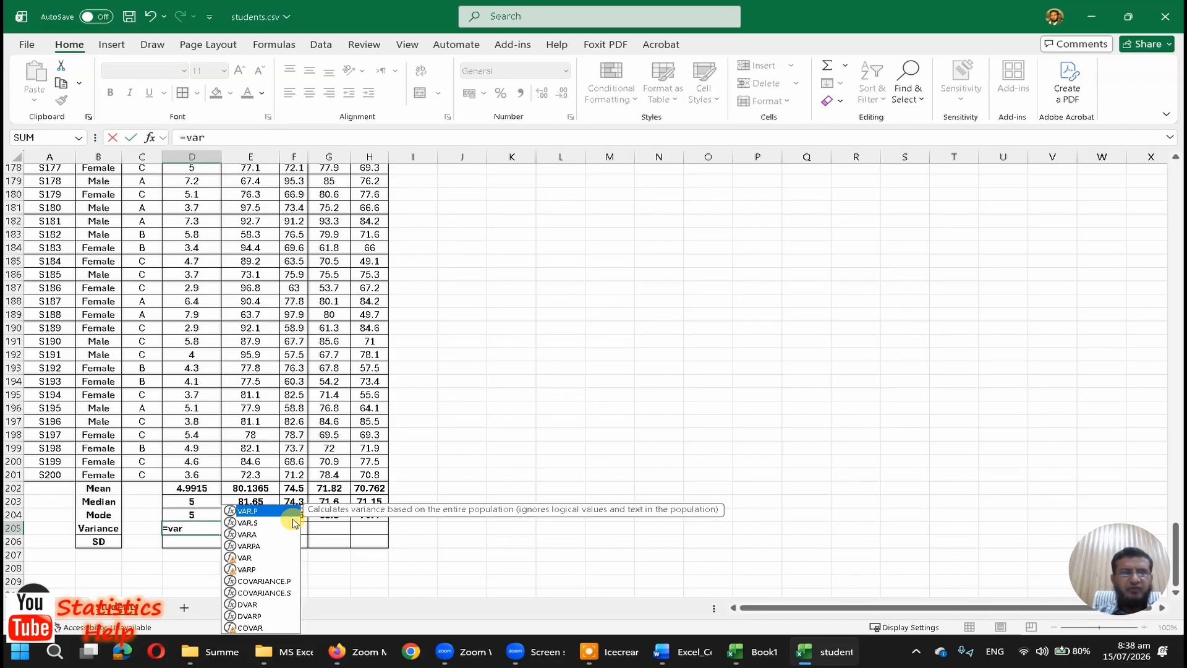
key(Down)
key(Down)
key(Down)
key(Down)
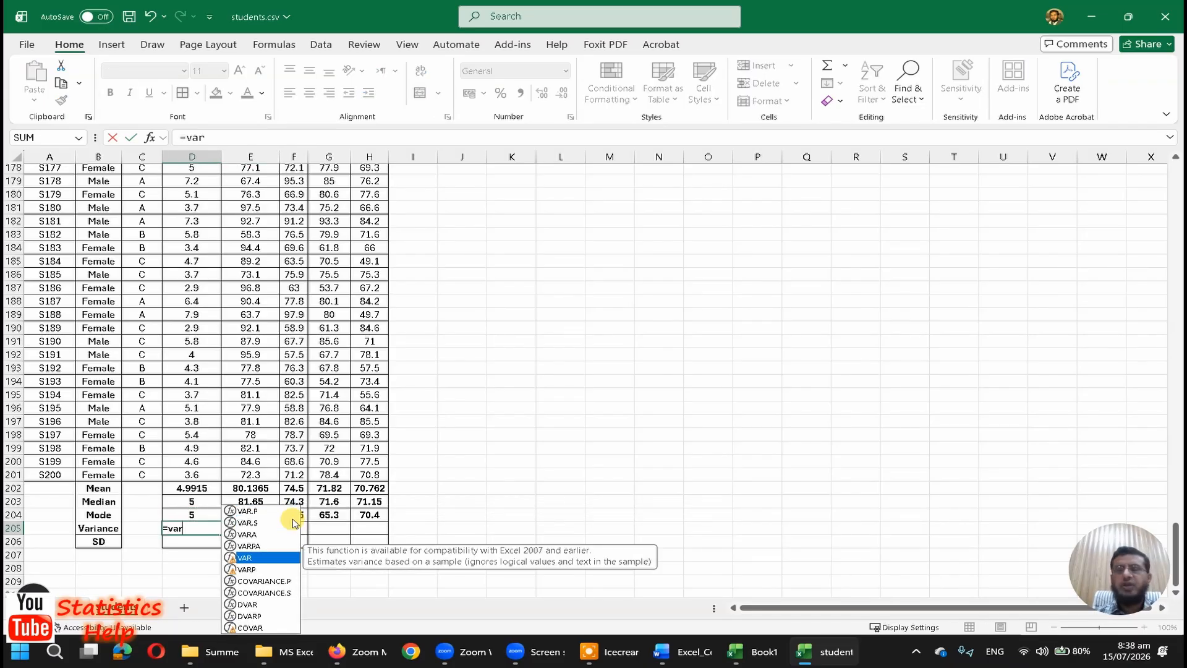
key(Down)
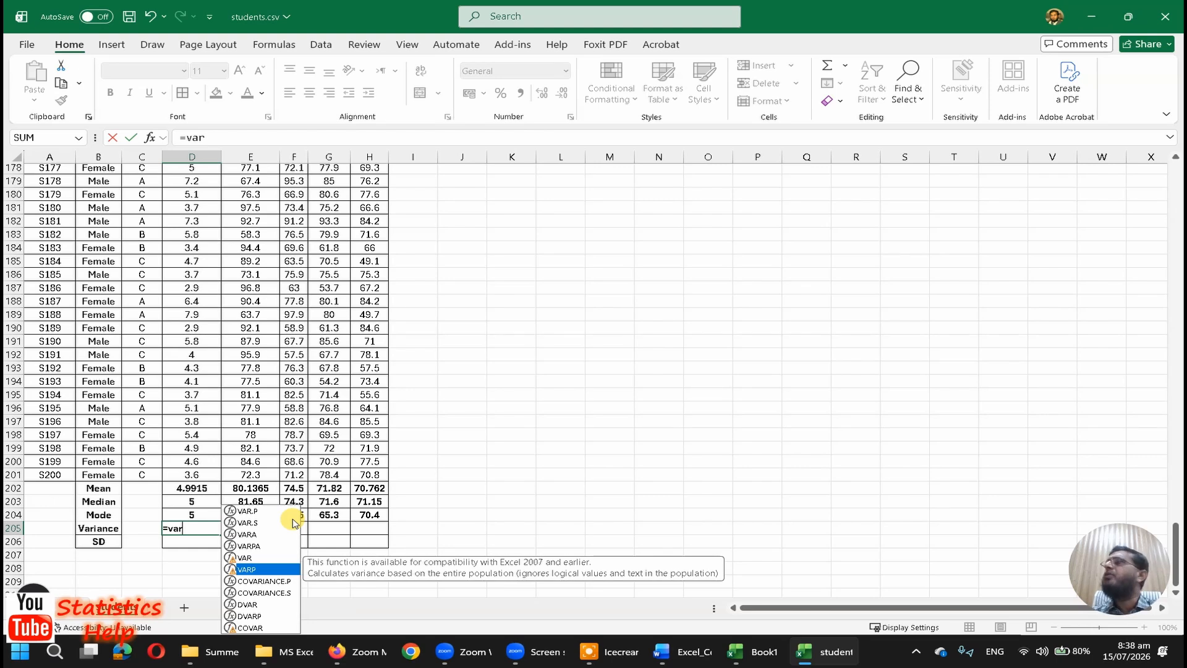
key(Up)
key(Up)
key(Up)
key(Up)
key(Up)
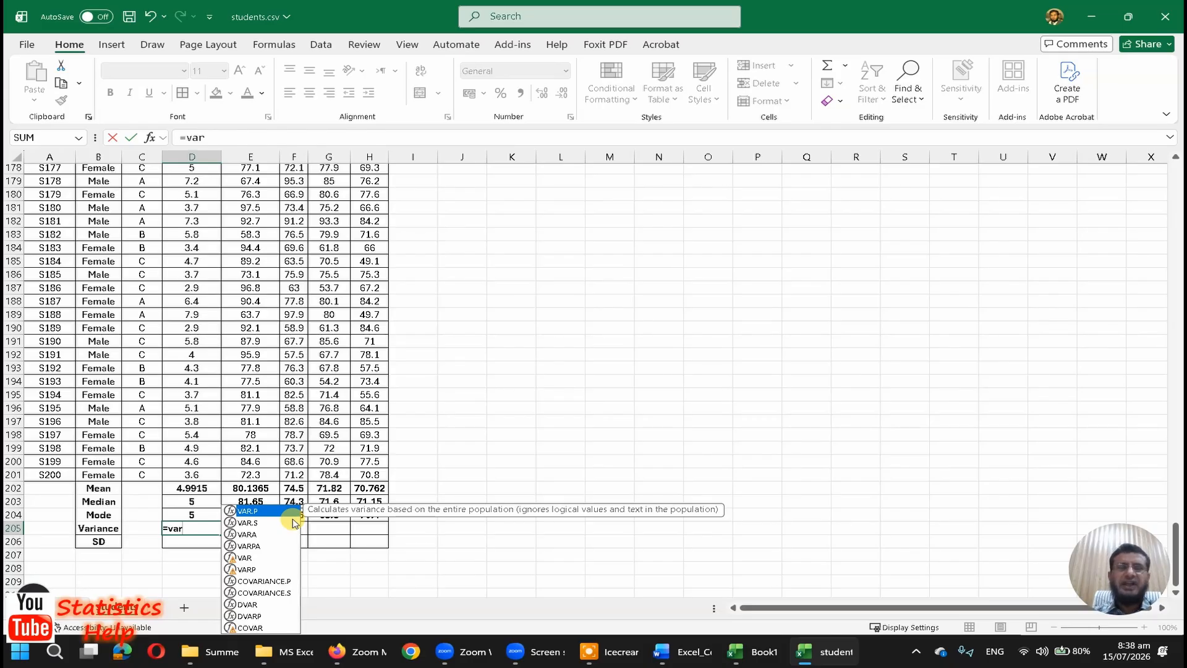
key(Down)
key(Down)
key(Down)
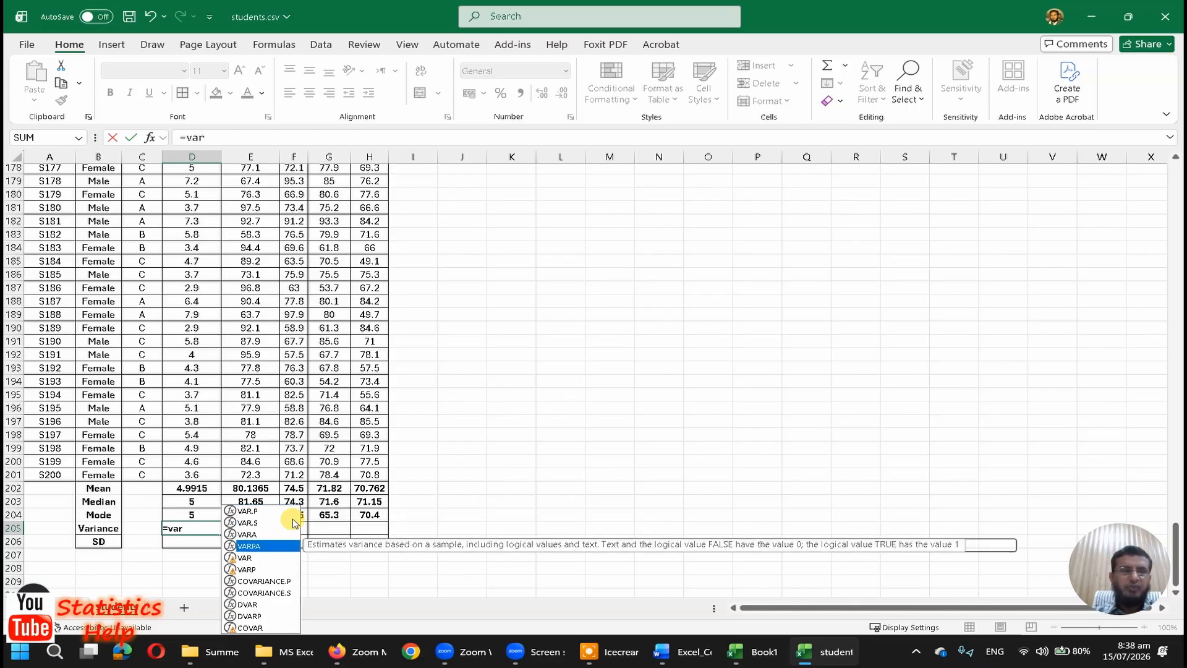
key(Down)
key(Down)
key(Down)
key(Down)
key(Down)
key(Down)
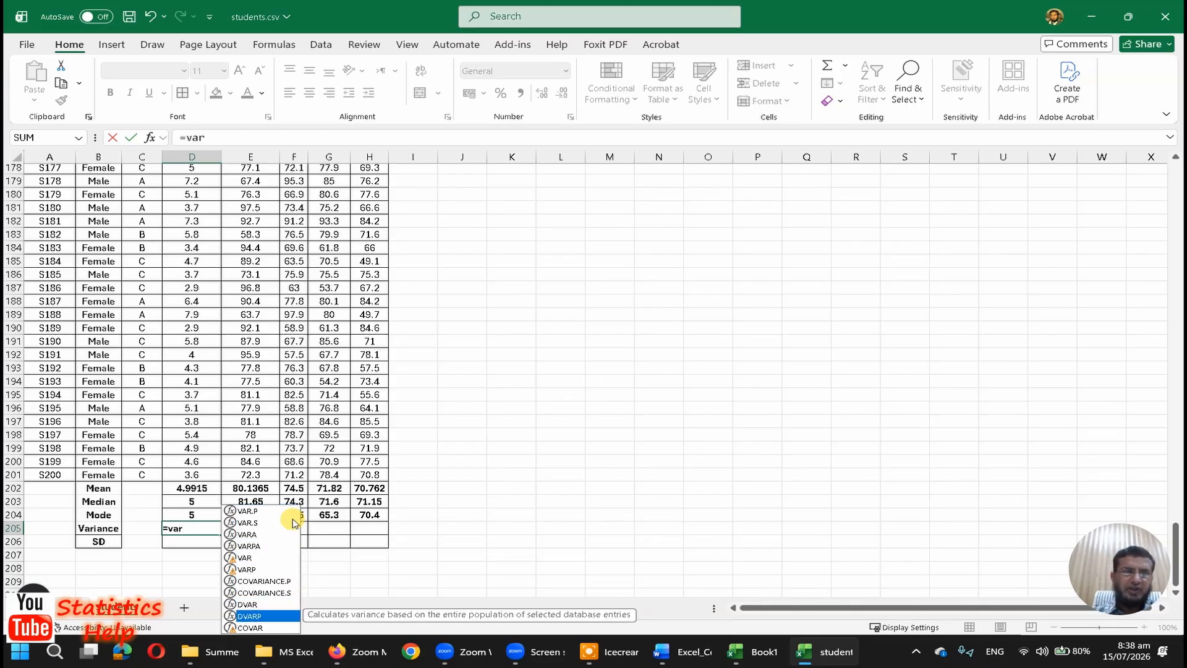
key(Down)
key(Up)
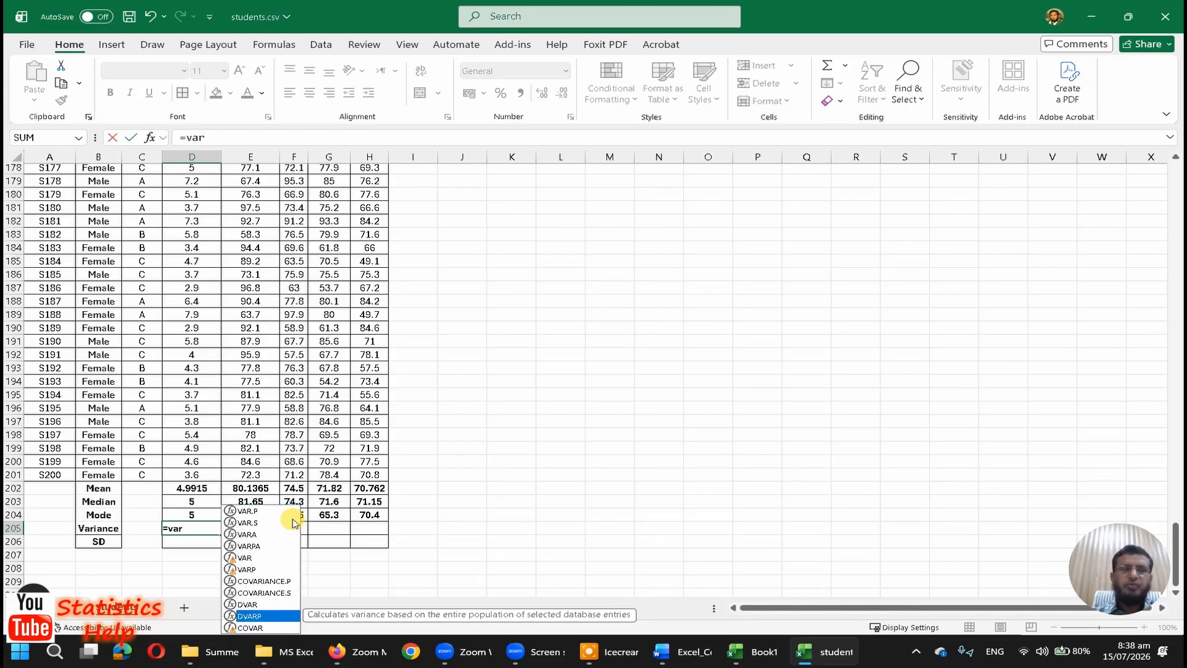
key(Up)
key(Up)
key(Up)
key(Up)
key(Up)
key(Up)
key(Up)
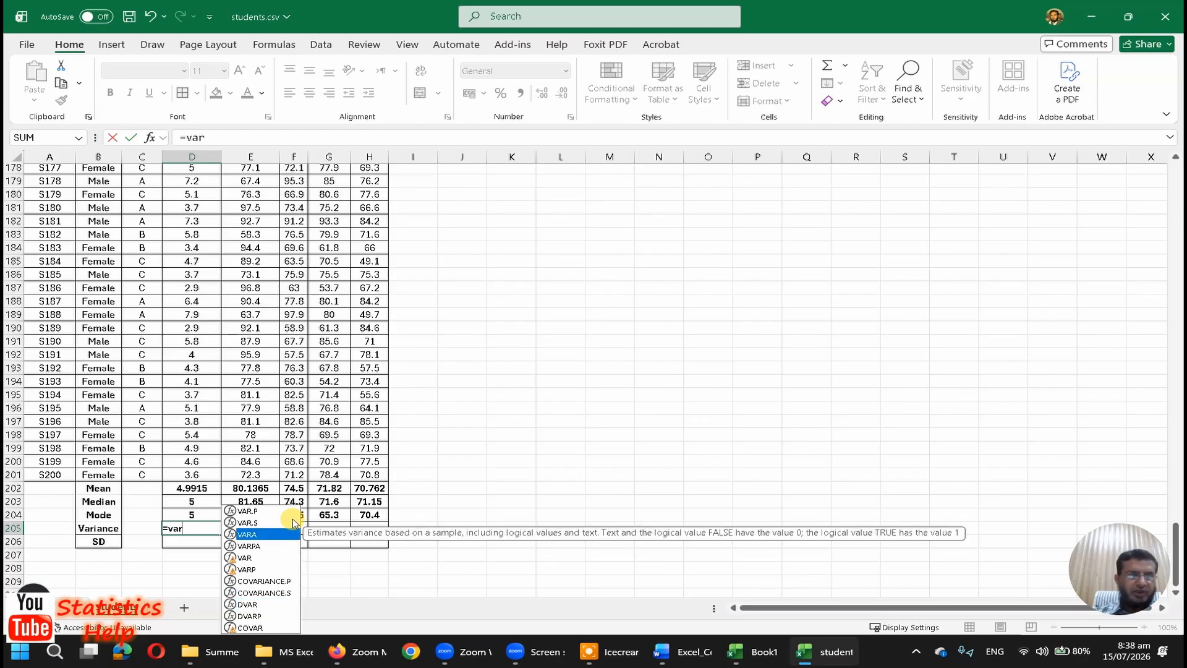
Step: Complete D205 as the sample variance of StudyHours with the formula =VAR.S(D2:D201)
text(.s)
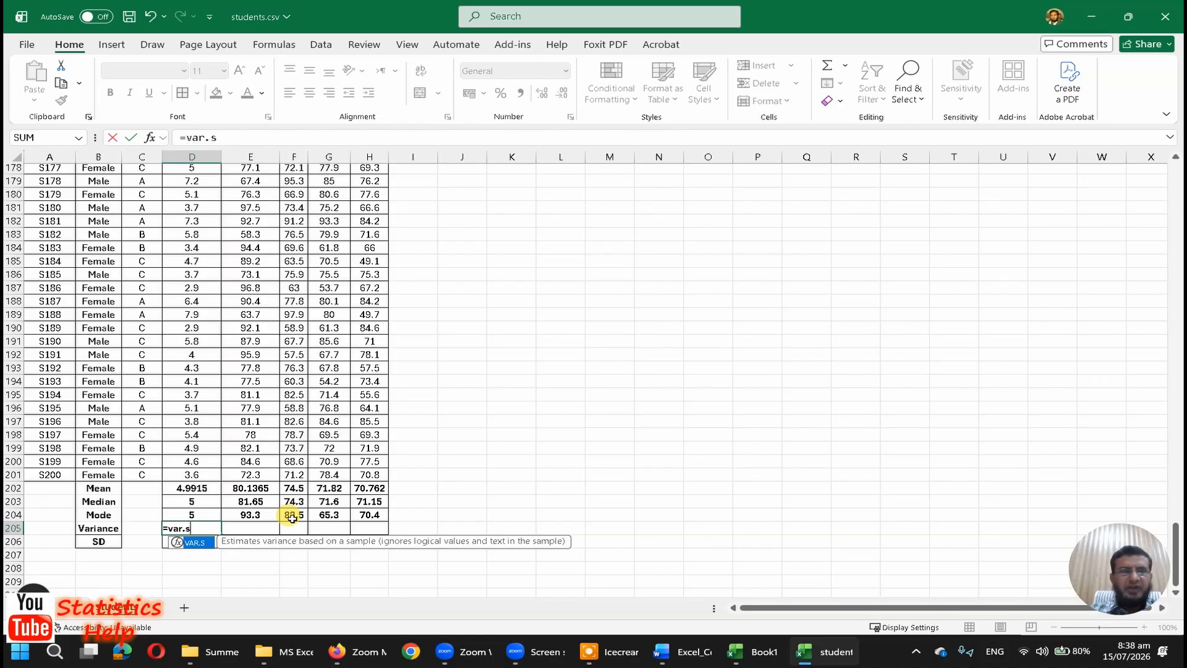
text(()
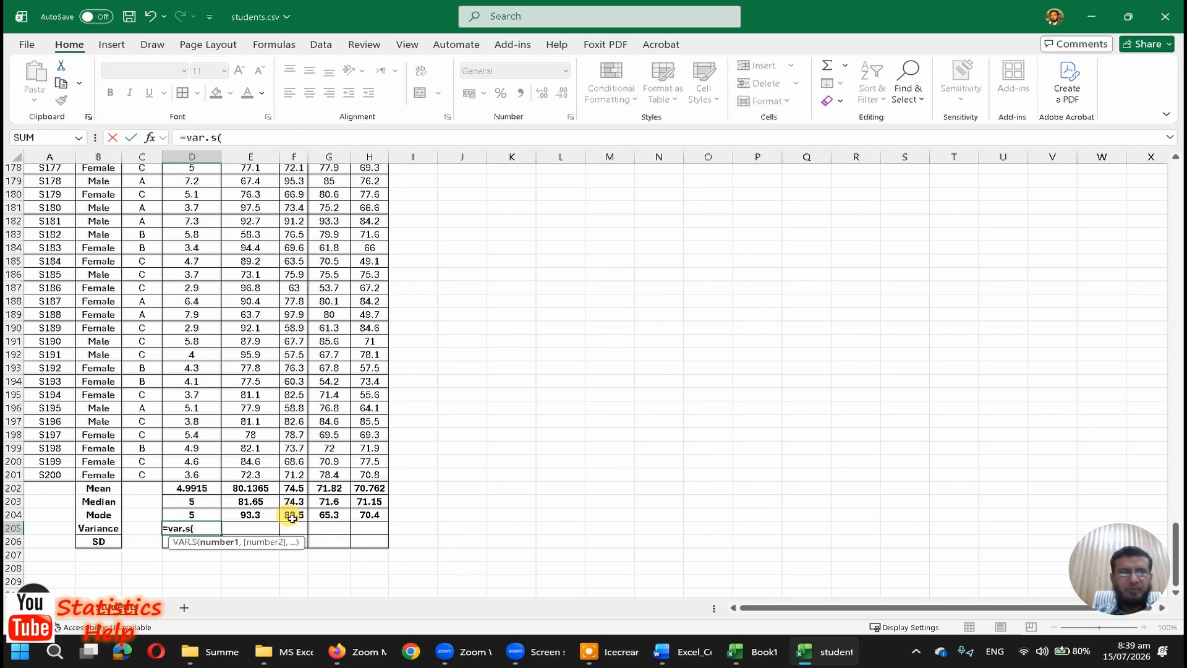
key(Up)
key(Up)
key(Up)
key(Up)
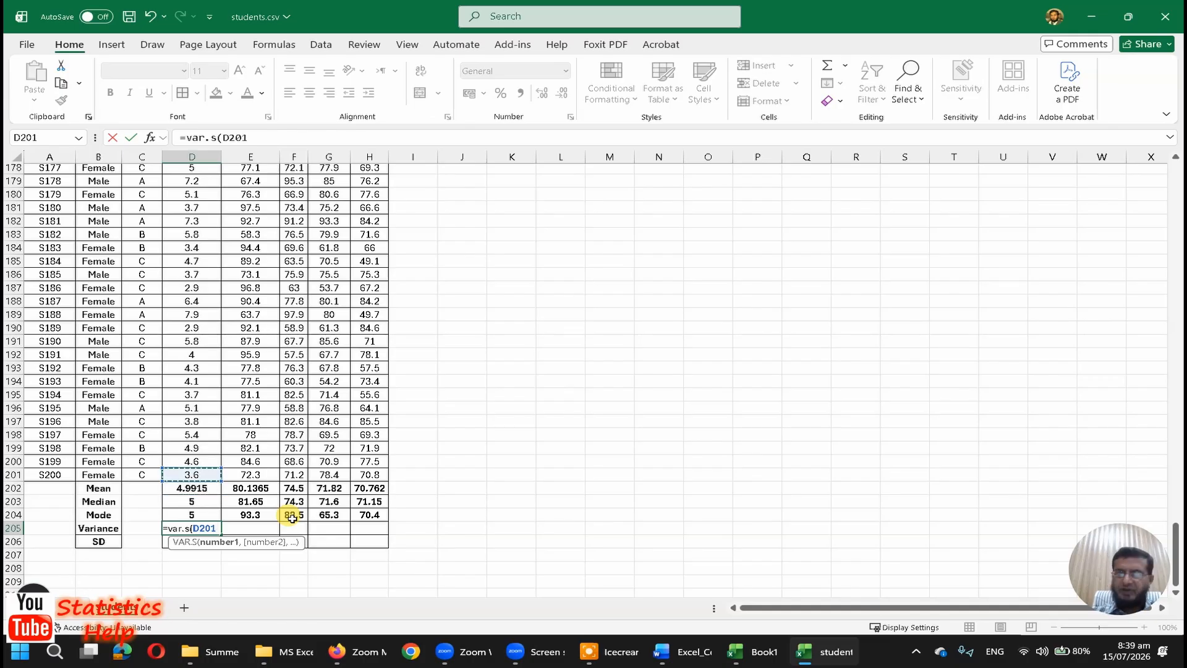
key(ctrl+shift+Up)
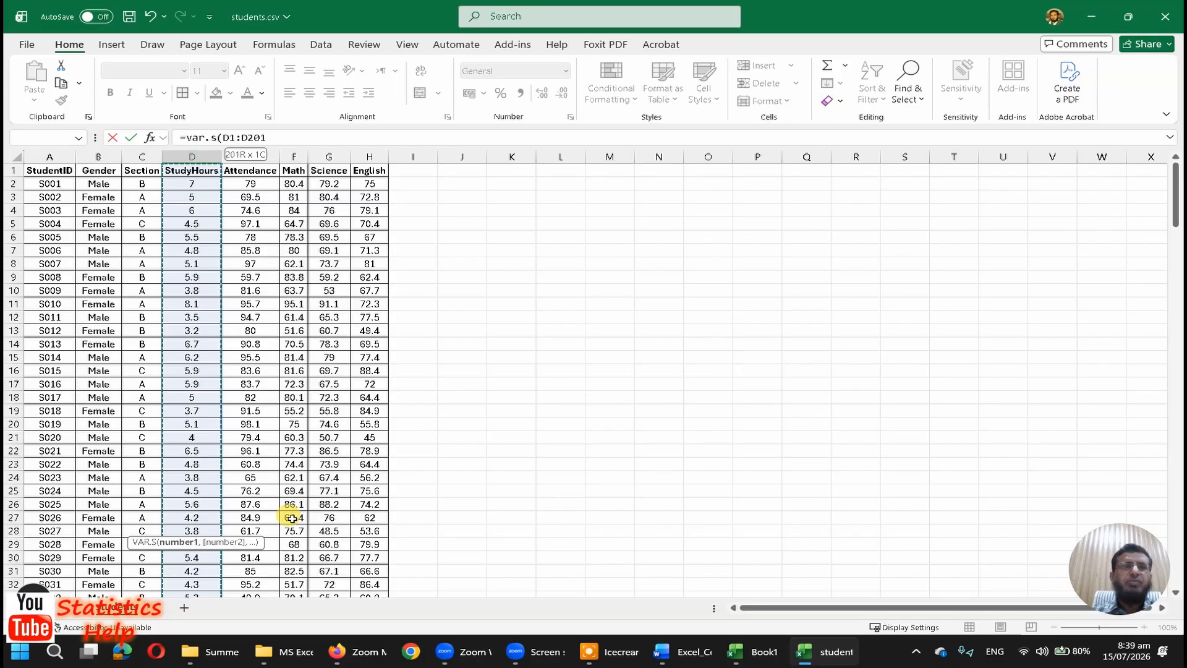
key(shift+Down)
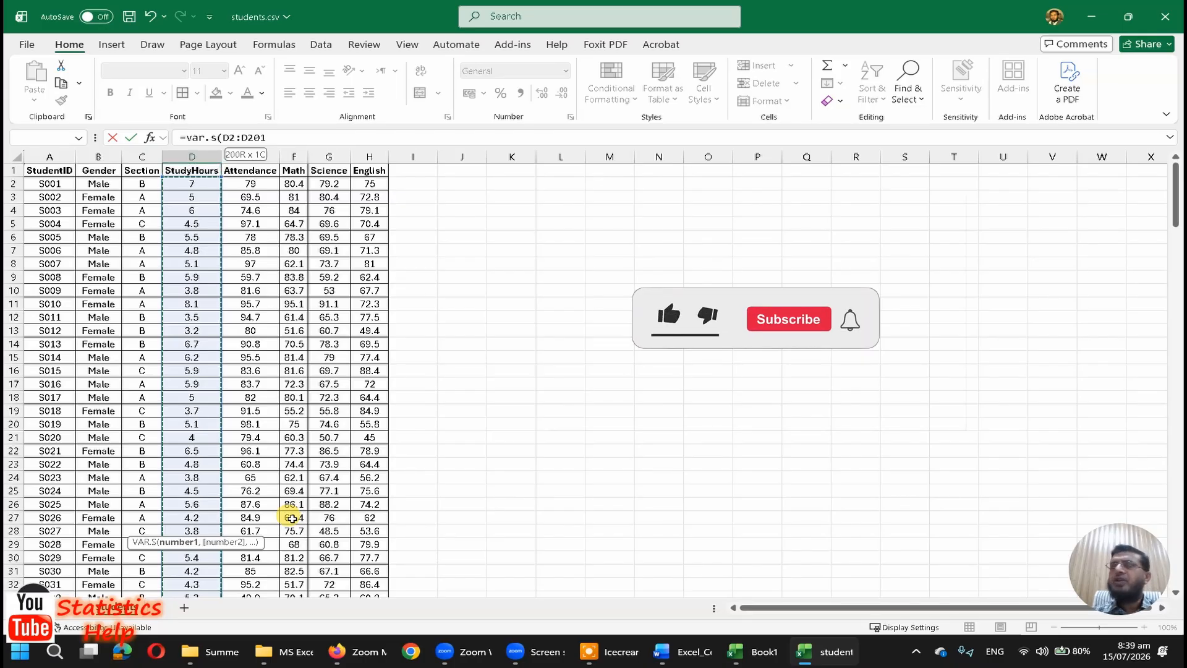
key(Return)
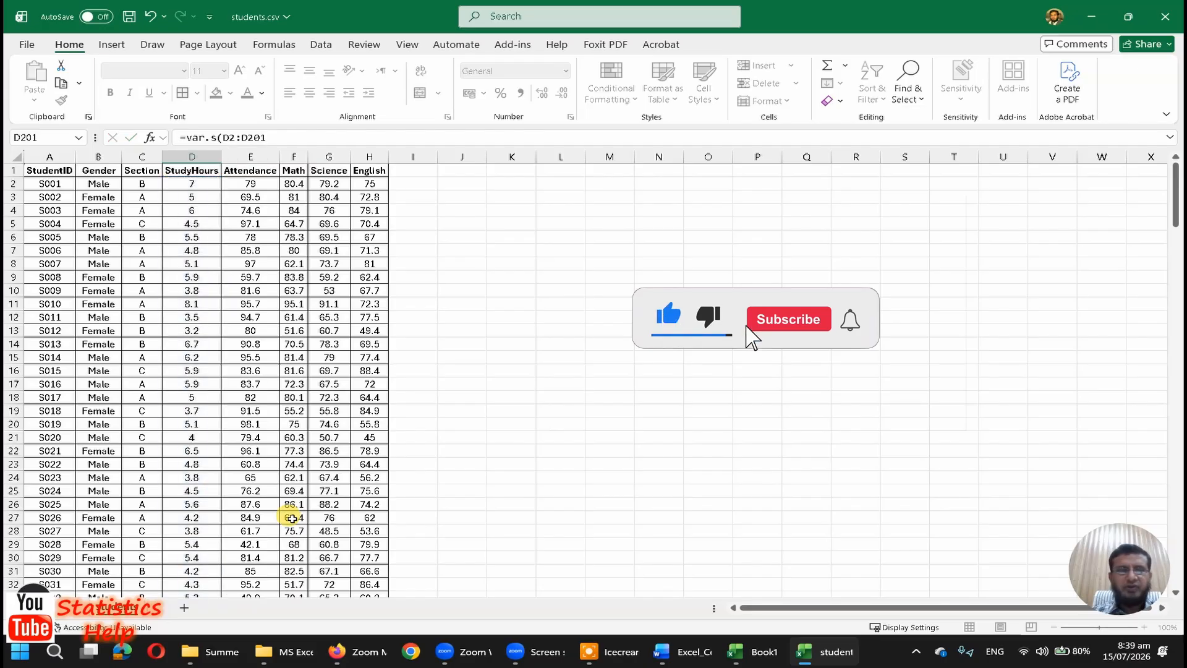
Step: Copy the variance formula from D205 into E205, F205, G205 and H205
key(Up)
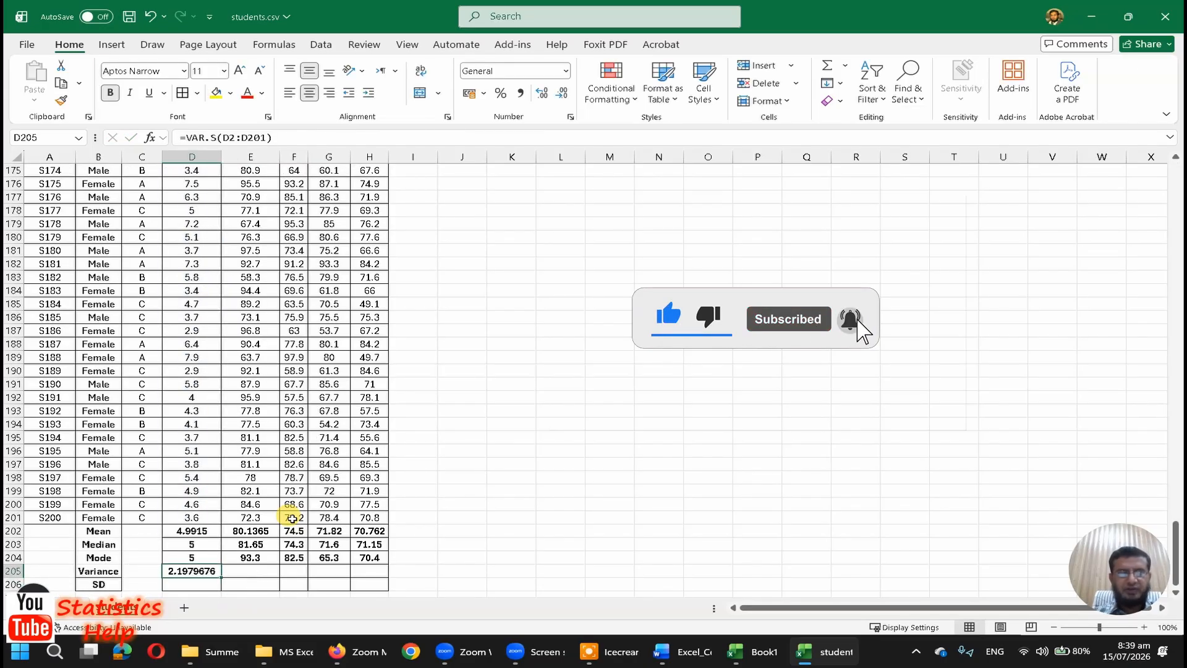
key(ctrl+c)
key(Right)
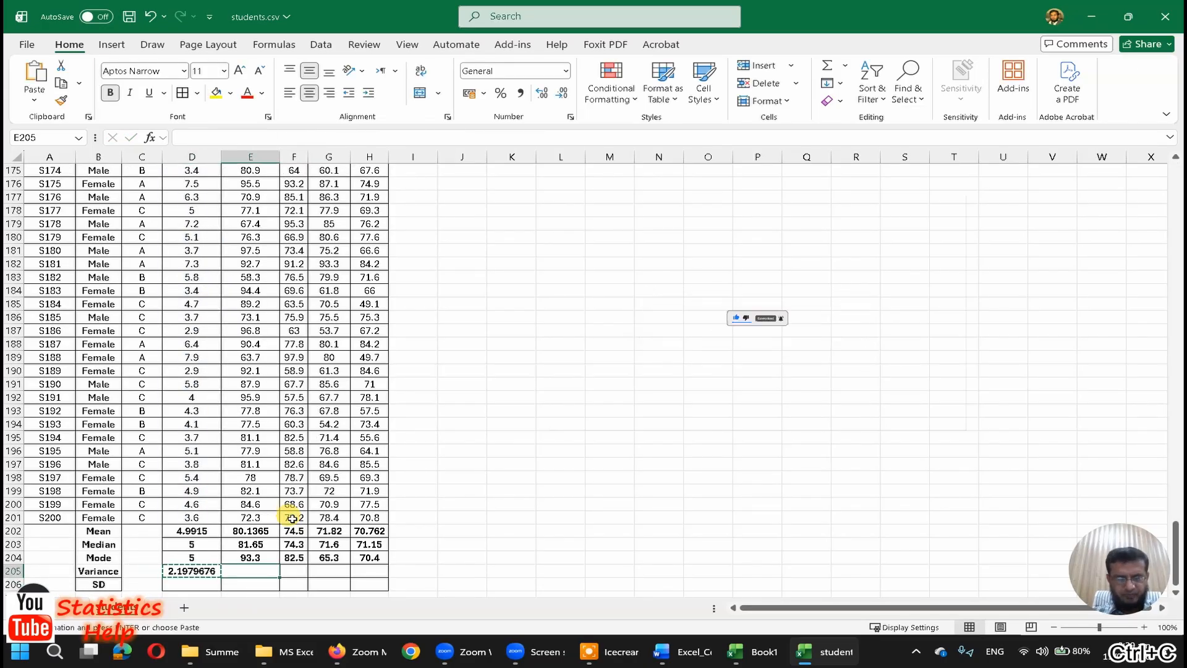
key(ctrl+v)
key(Right)
key(ctrl+v)
key(Right)
key(ctrl+v)
key(Right)
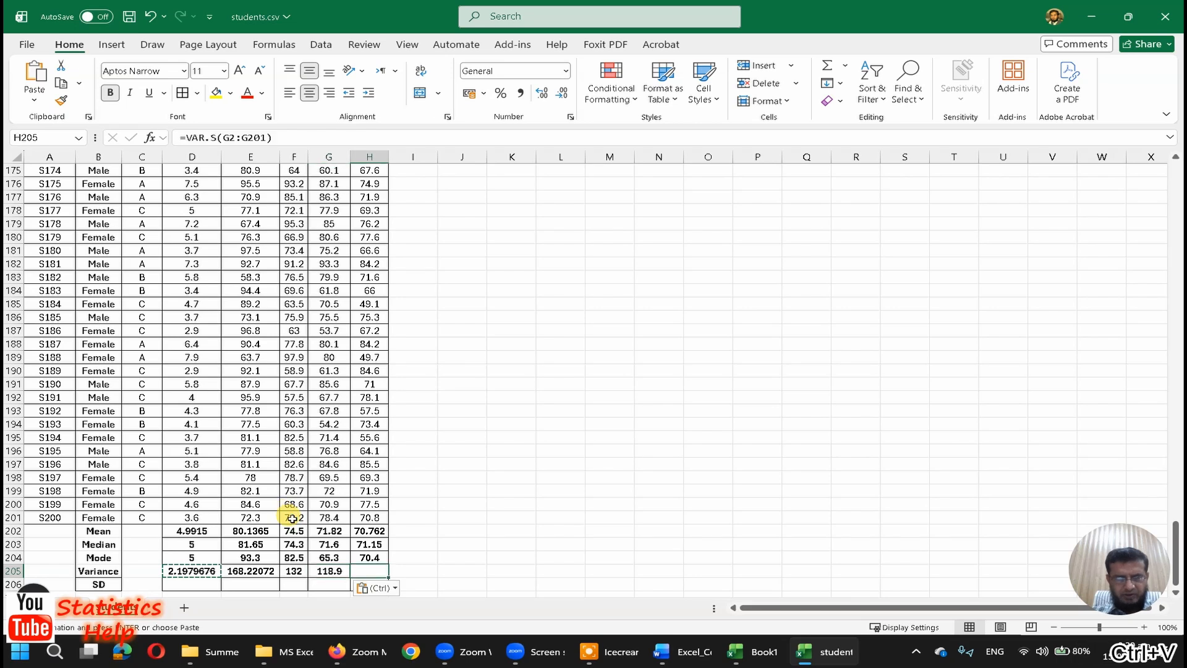
key(ctrl+v)
Step: Relabel the variance row in B205 as "Var Sample"
key(Left)
key(Left)
key(Left)
key(Left)
key(Left)
key(Left)
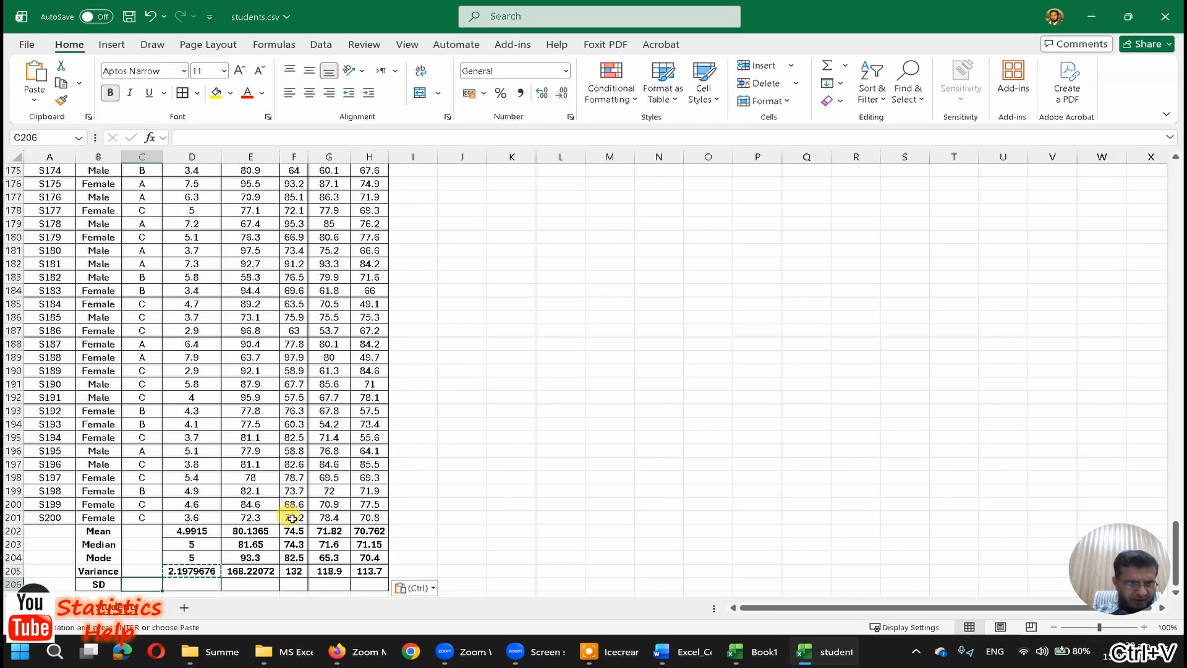
key(Down)
key(Escape)
text(V)
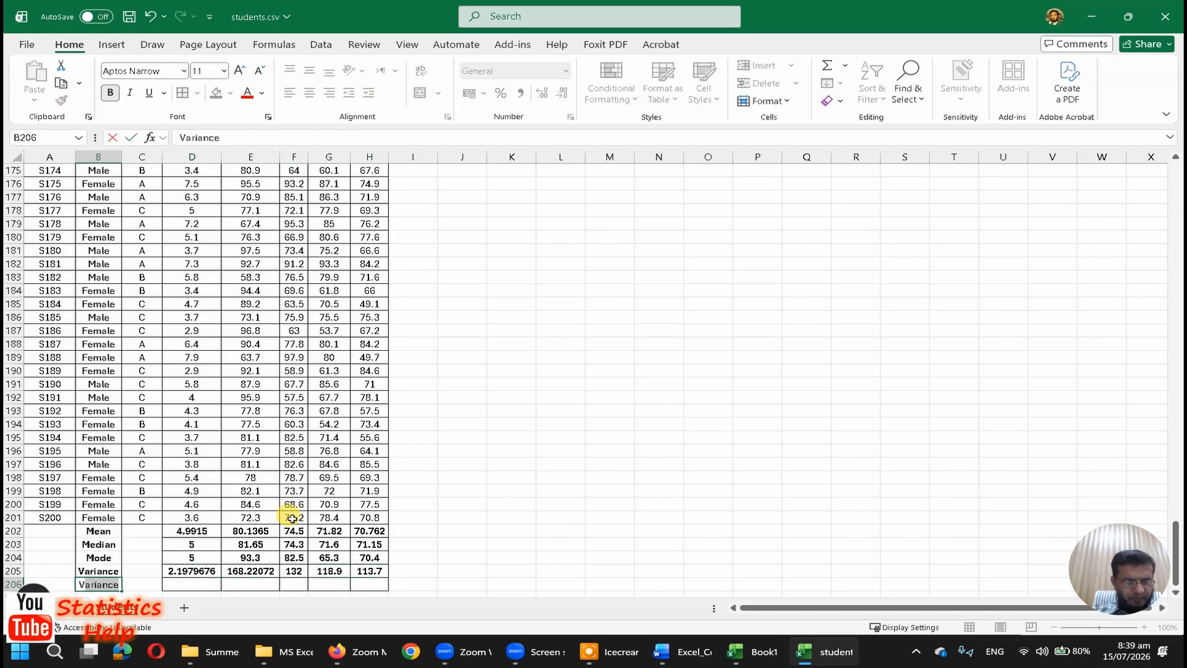
key(Escape)
key(Up)
text(Var)
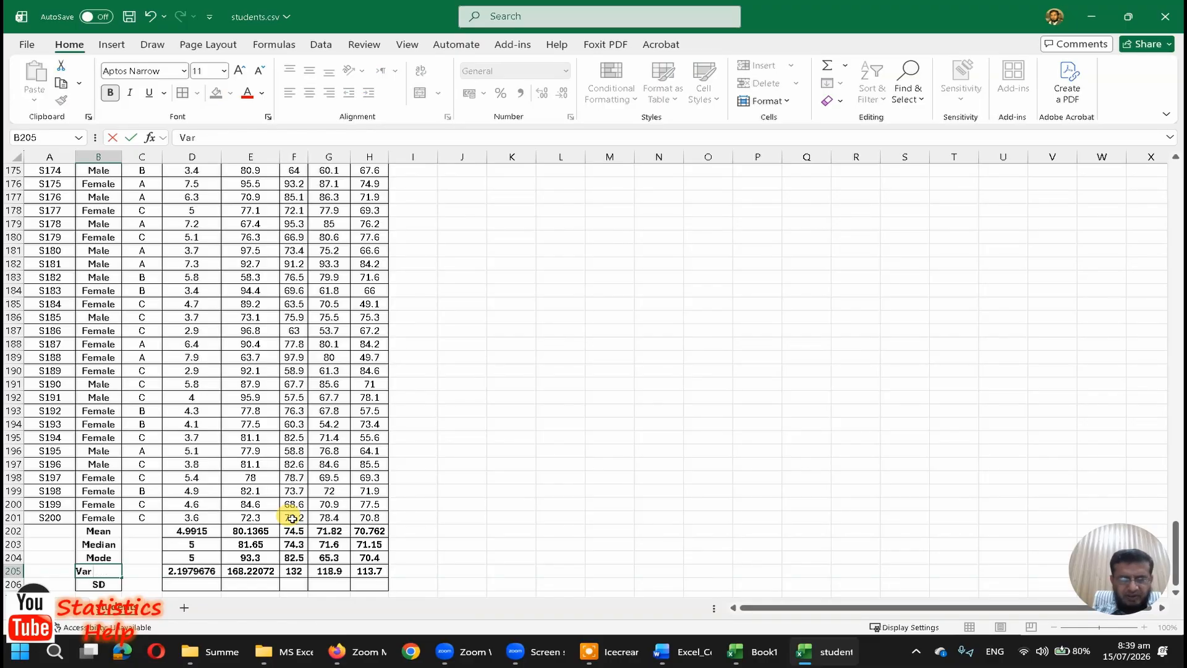
text( Sample)
key(Return)
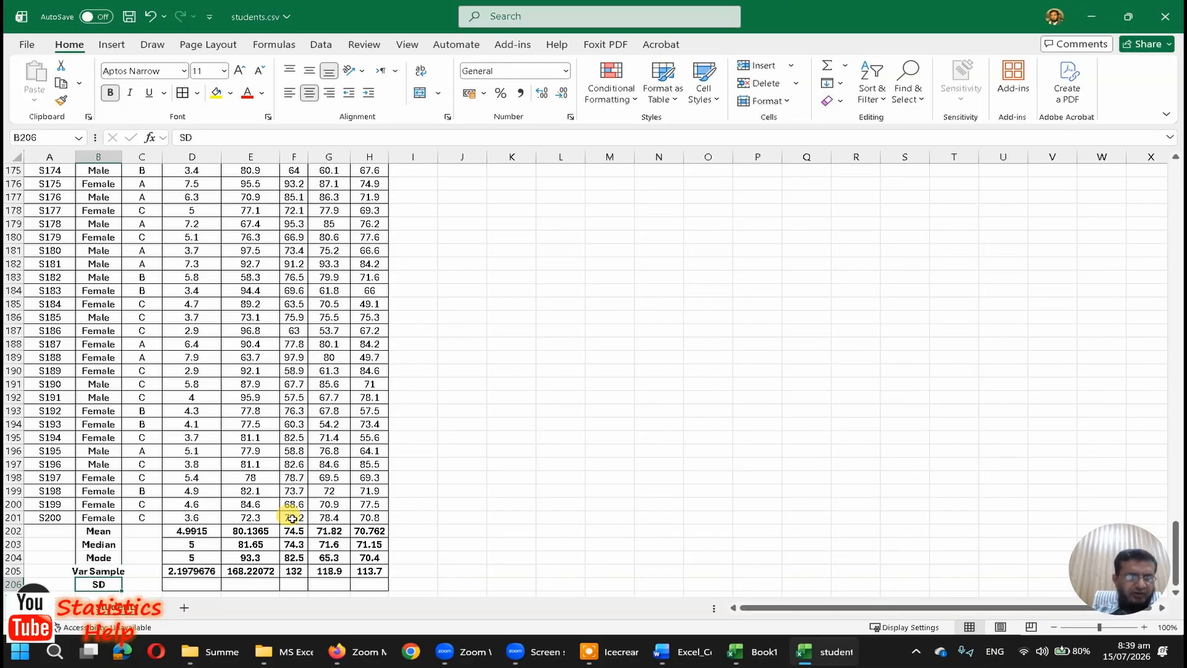
Step: Replace the SD label in B206 with "Var Pop" and autofit the width of column B
text(Var Pop)
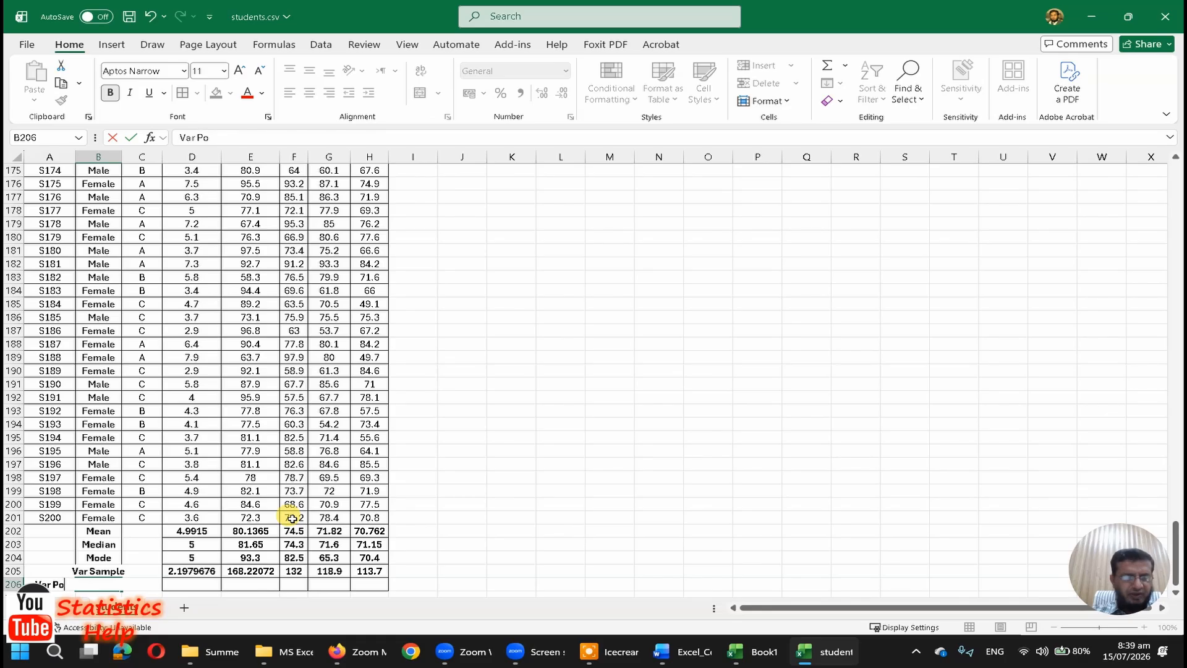
key(Return)
key(Up)
key(Right)
key(Right)
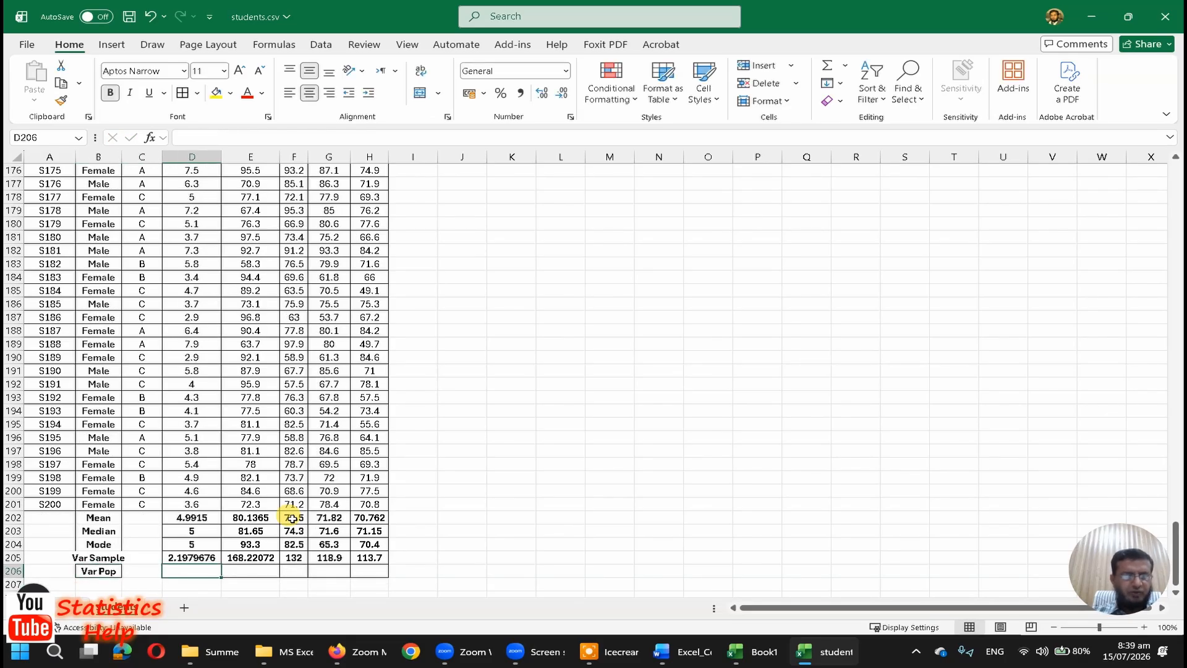
double_click(123, 155)
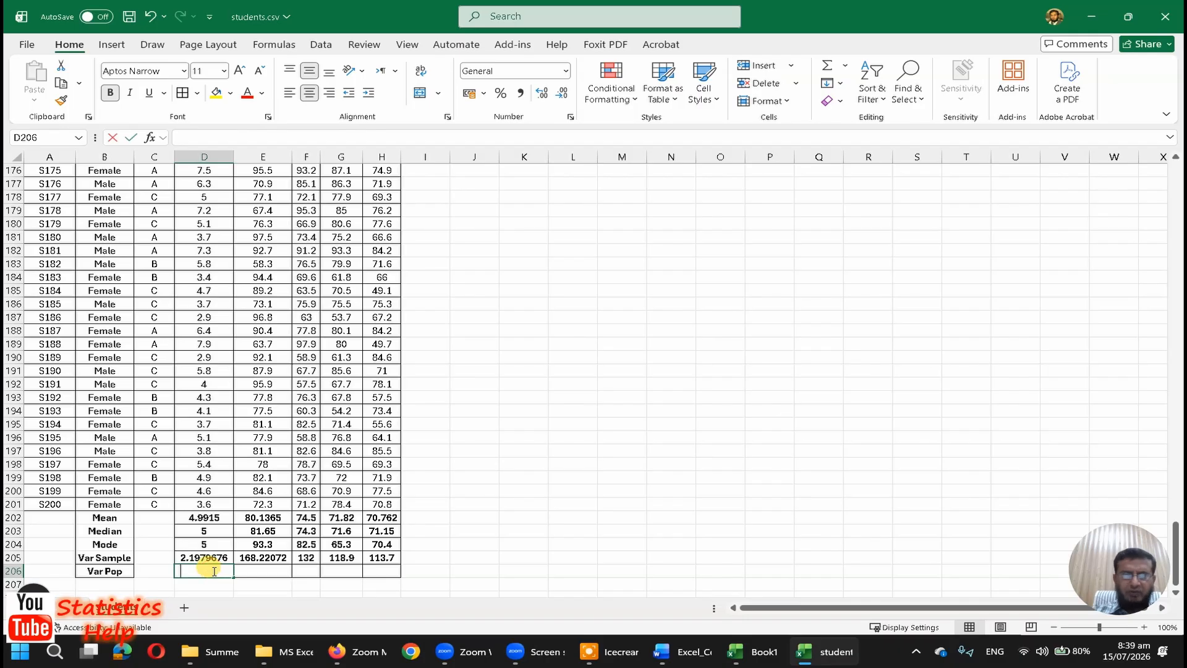
Step: Compute the population variance of StudyHours in D206 with the formula =VAR.P(D2:D201)
text(=var.p)
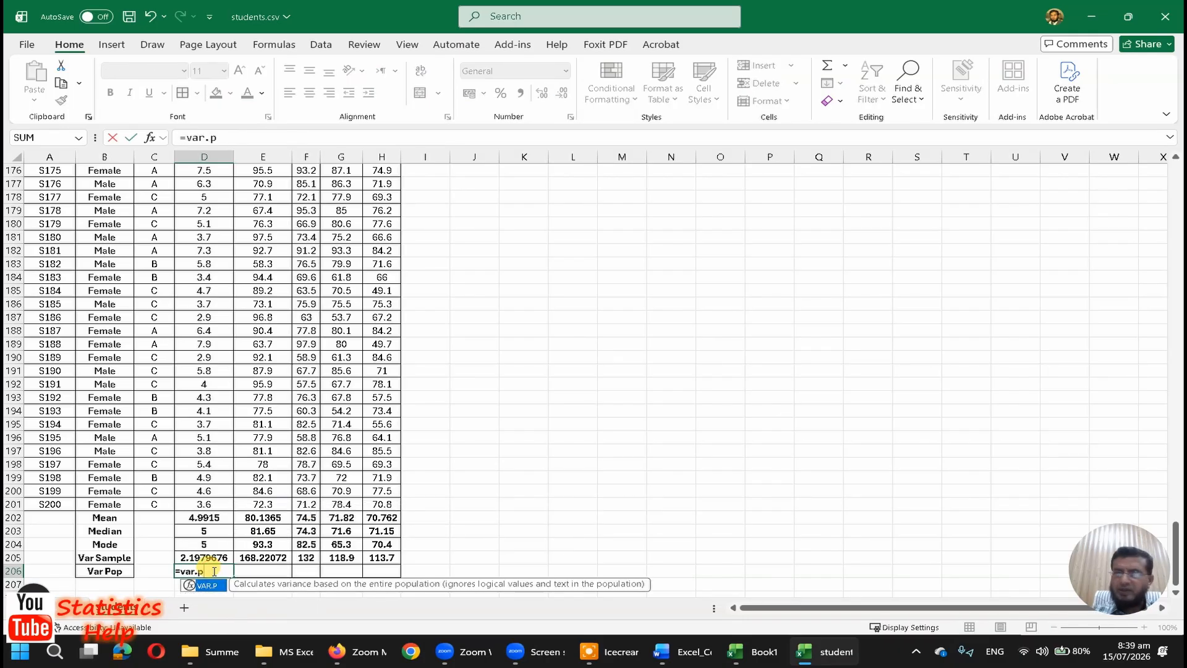
text((d2)
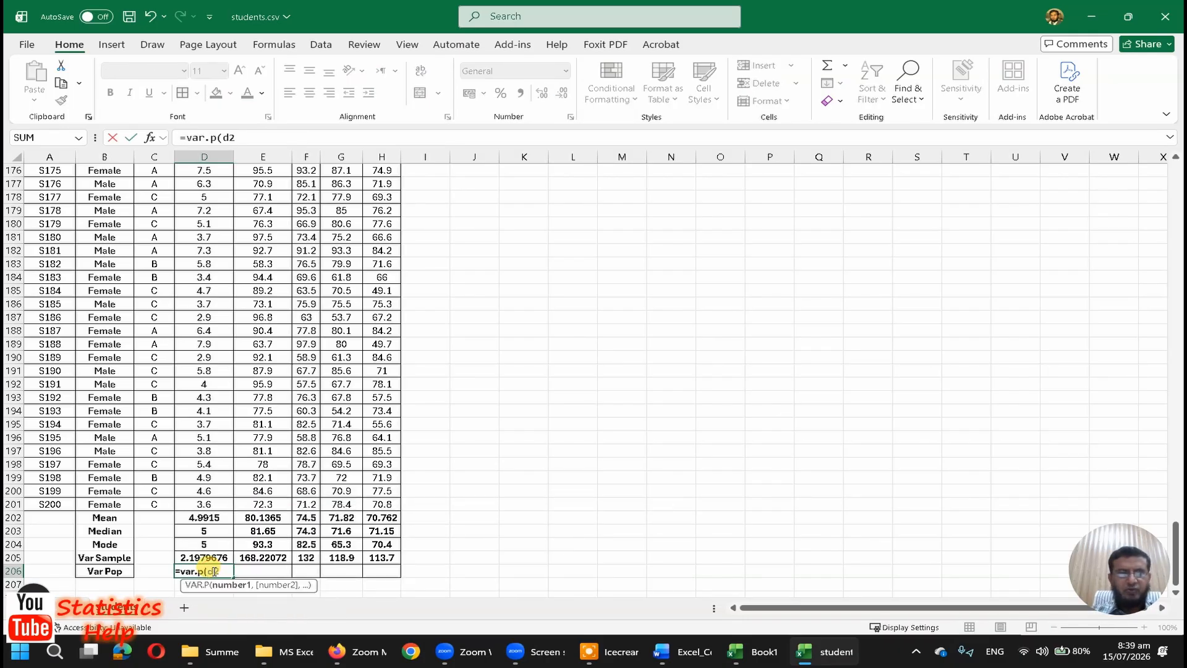
text(:d201)
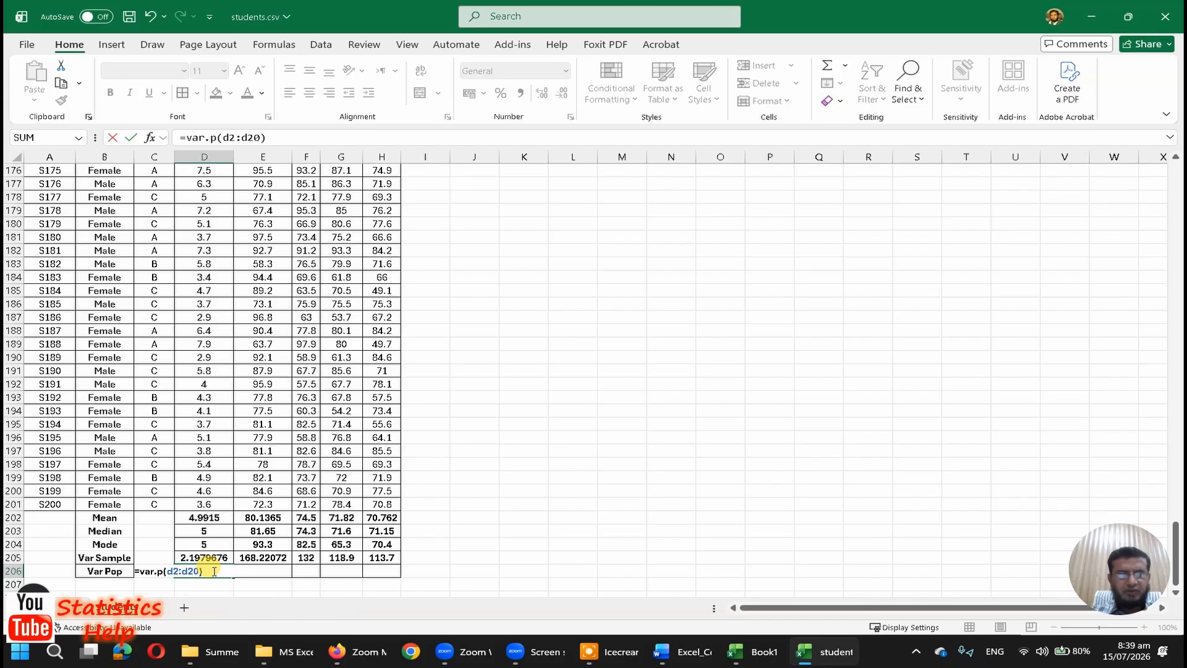
key(Return)
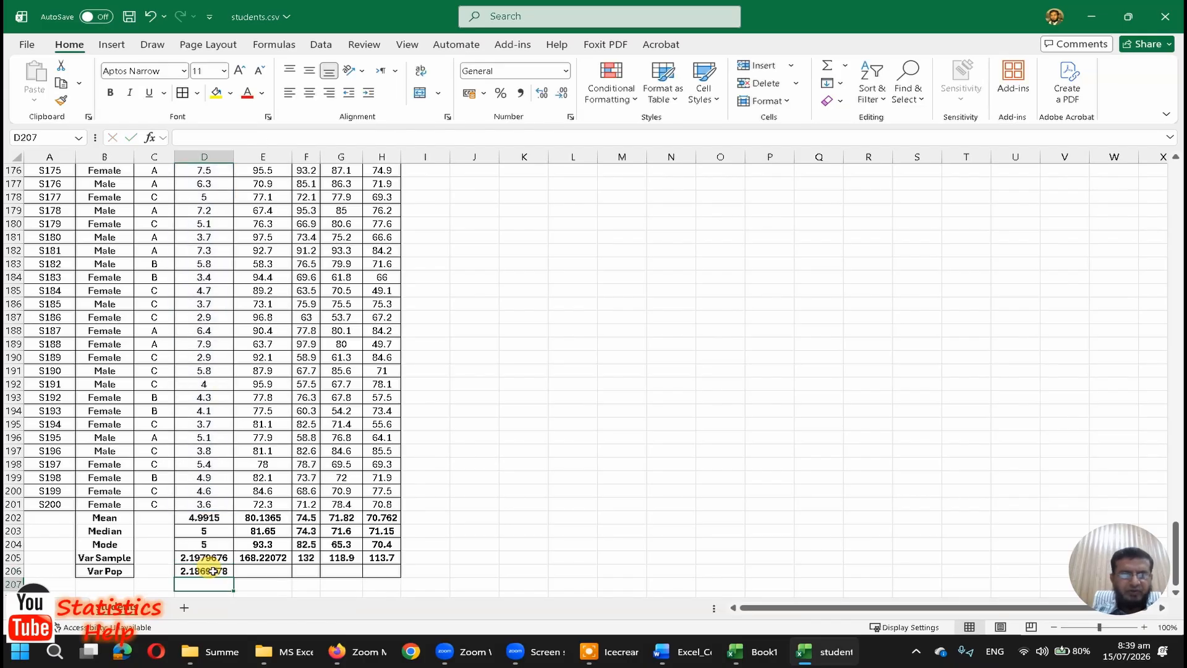
Step: Copy the population variance formula from D206 into E206:H206
click(213, 571)
key(ctrl+c)
key(Right)
key(shift+Right)
key(shift+Right)
key(shift+Right)
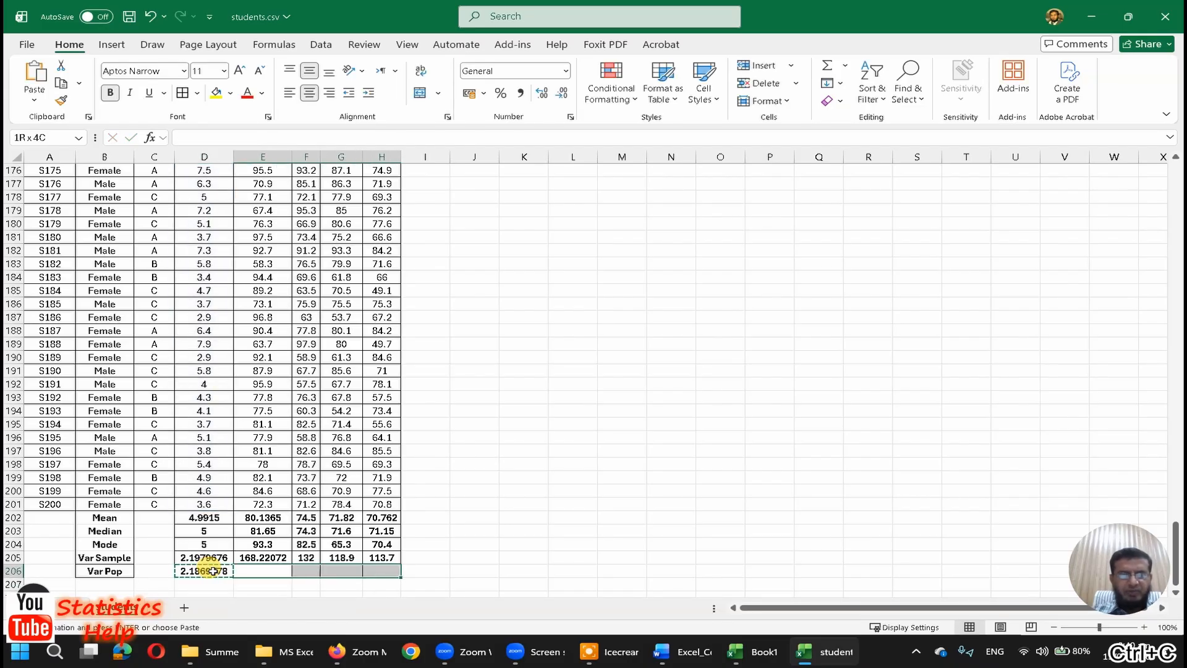
key(ctrl+v)
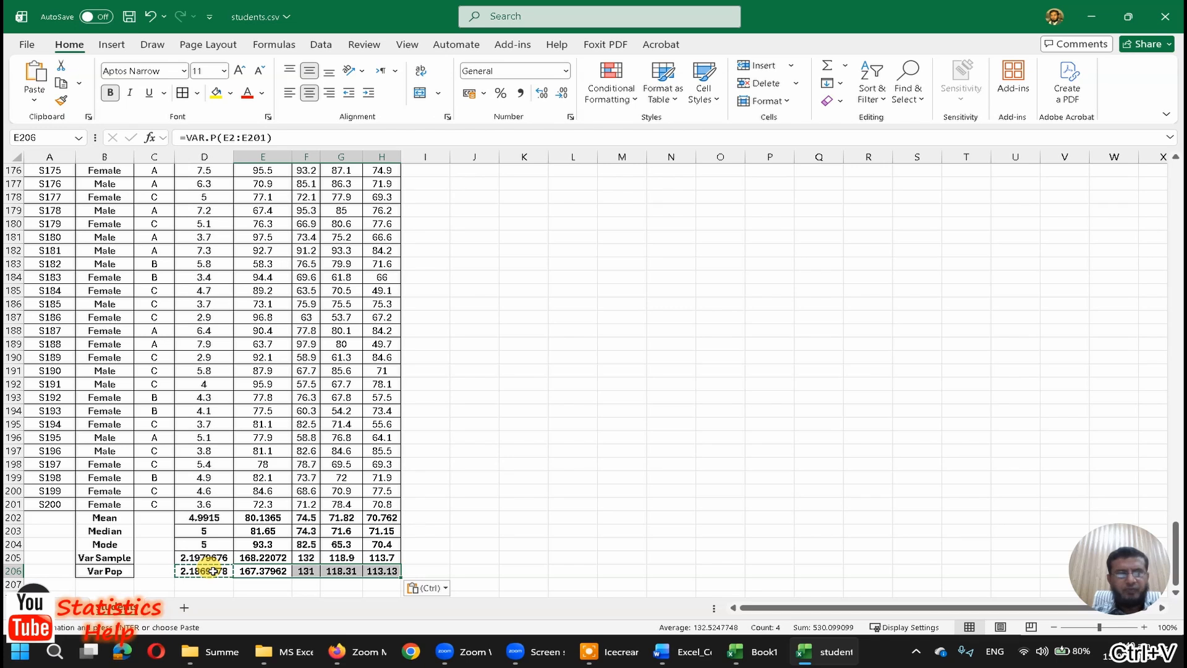
key(Escape)
Step: Compare the sample and population variance formulas and results in rows 205 and 206
click(198, 558)
scroll(272, 567, down, 1)
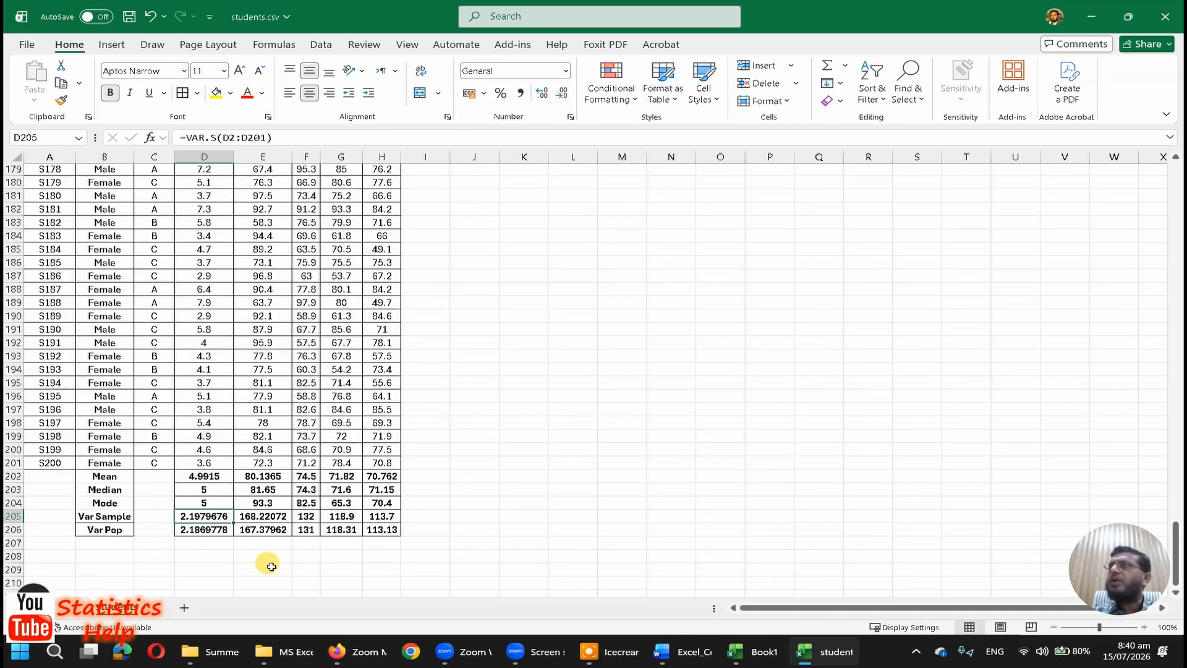
scroll(272, 567, down, 1)
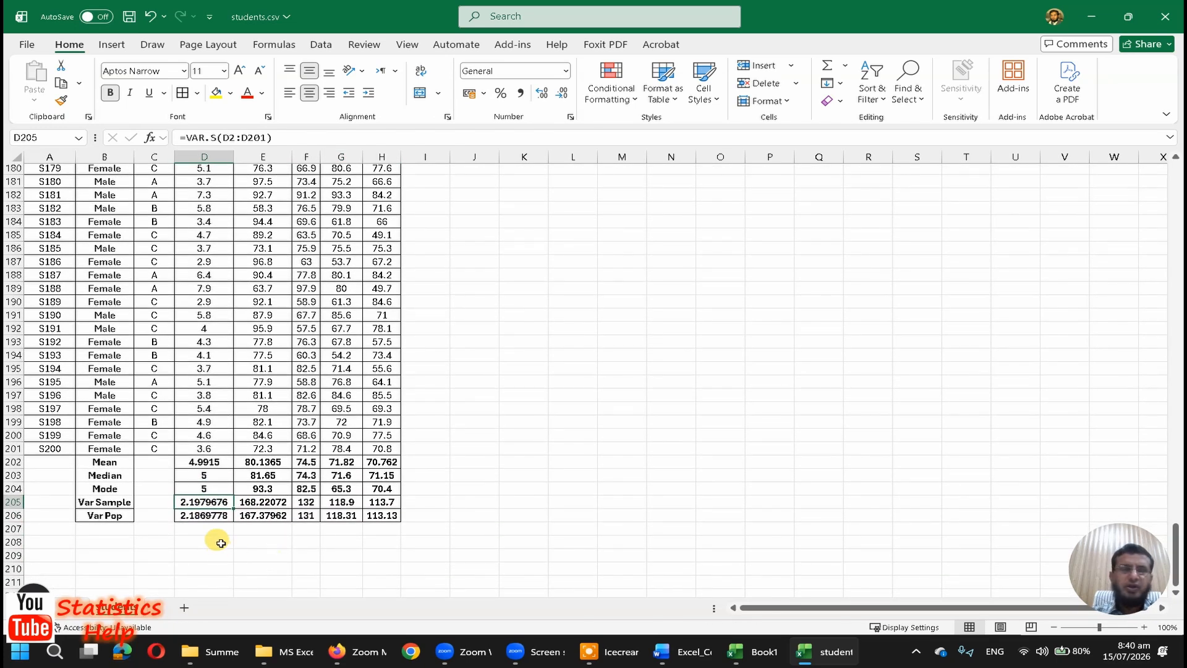
click(207, 516)
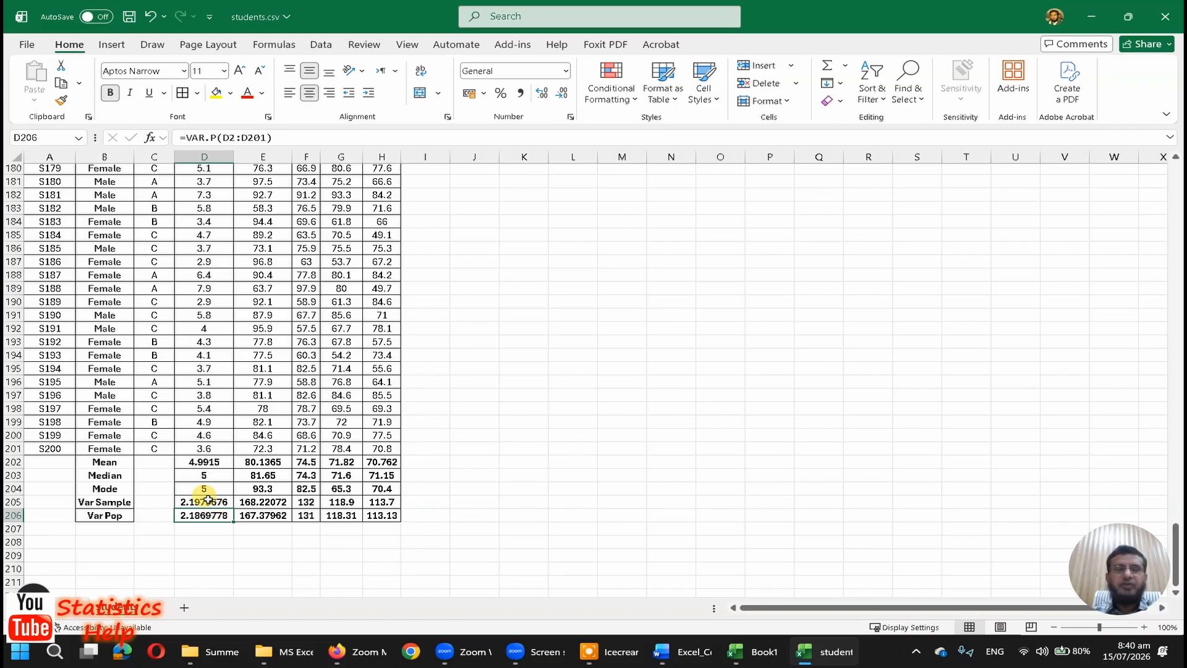
click(203, 502)
click(207, 517)
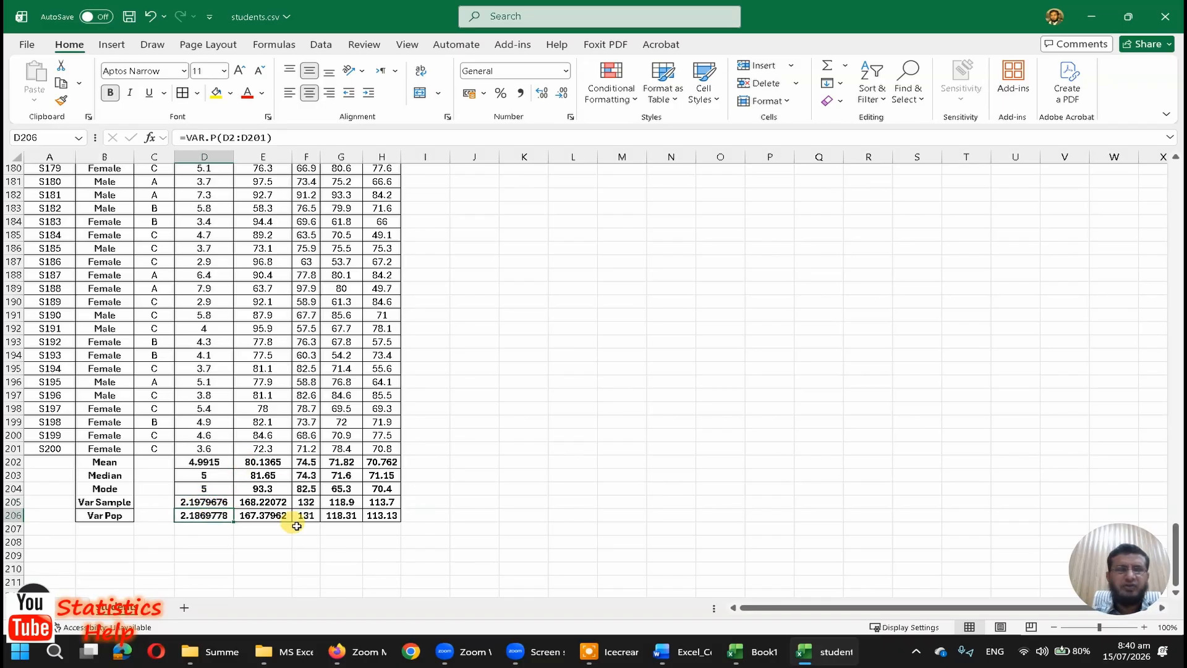
click(258, 502)
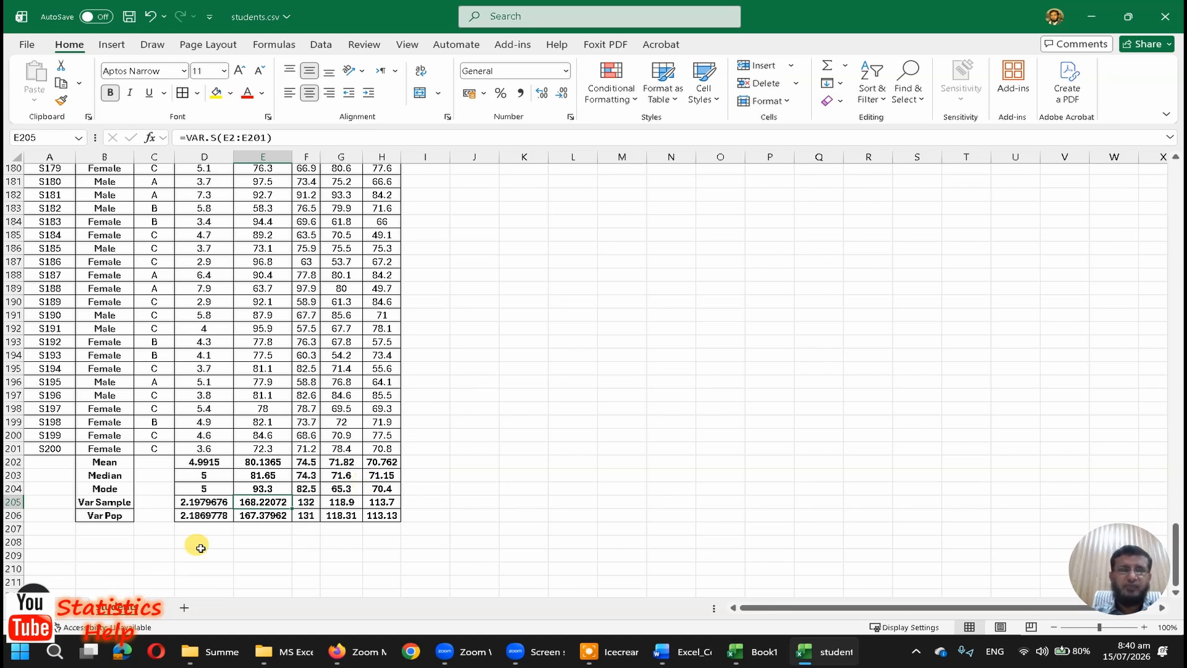
Step: Add the row labels "SD. Sample" in B207 and "Sd. Pop" in B208
click(124, 530)
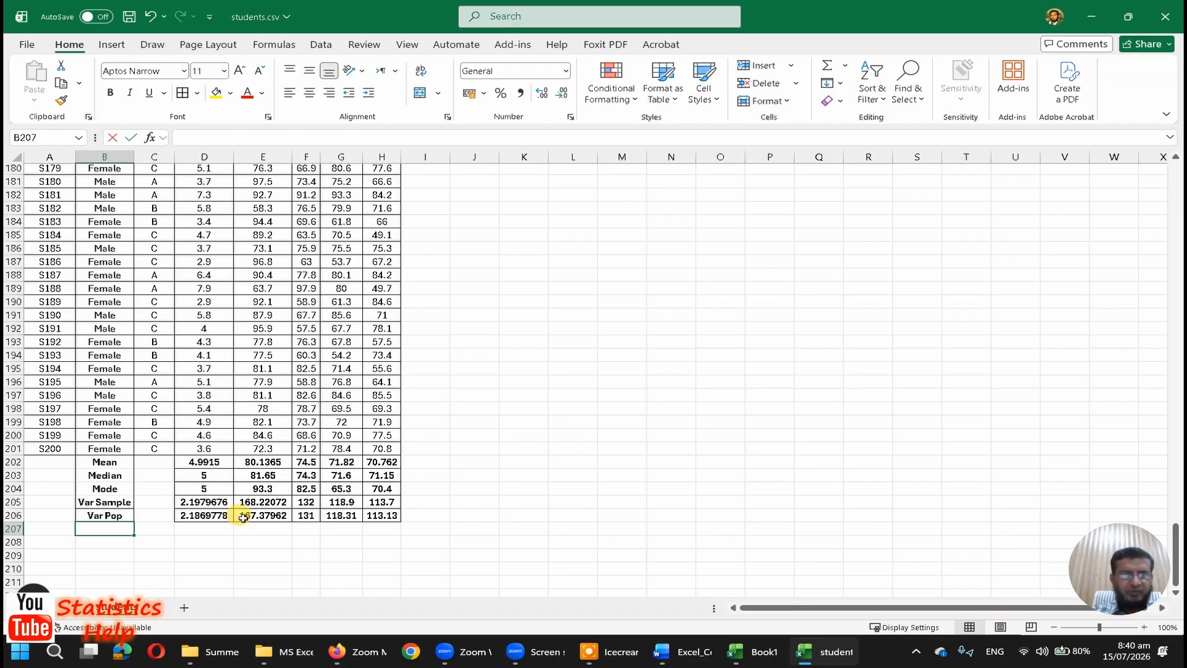
text(SD. Sample)
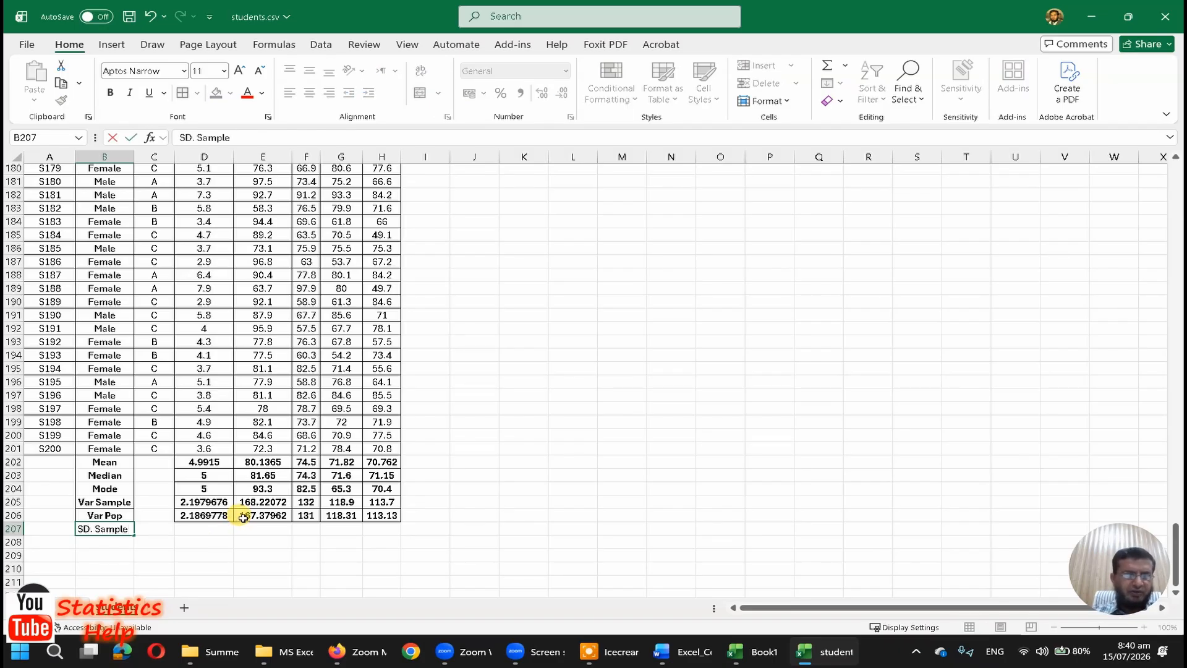
key(Return)
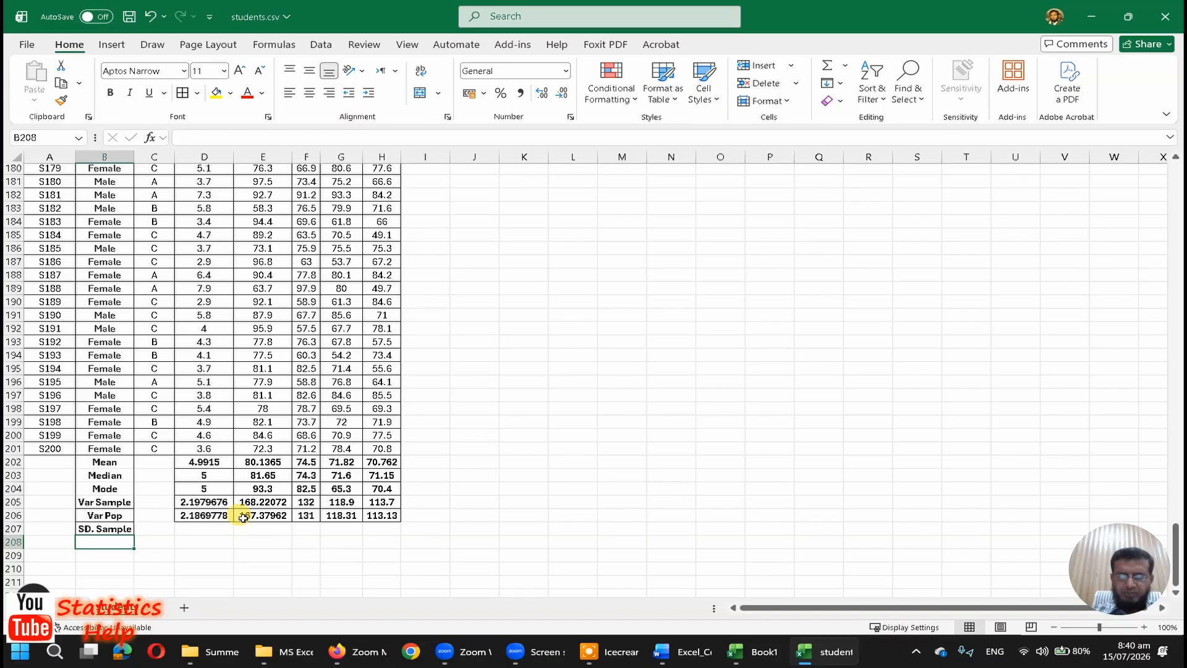
key(Escape)
key(Up)
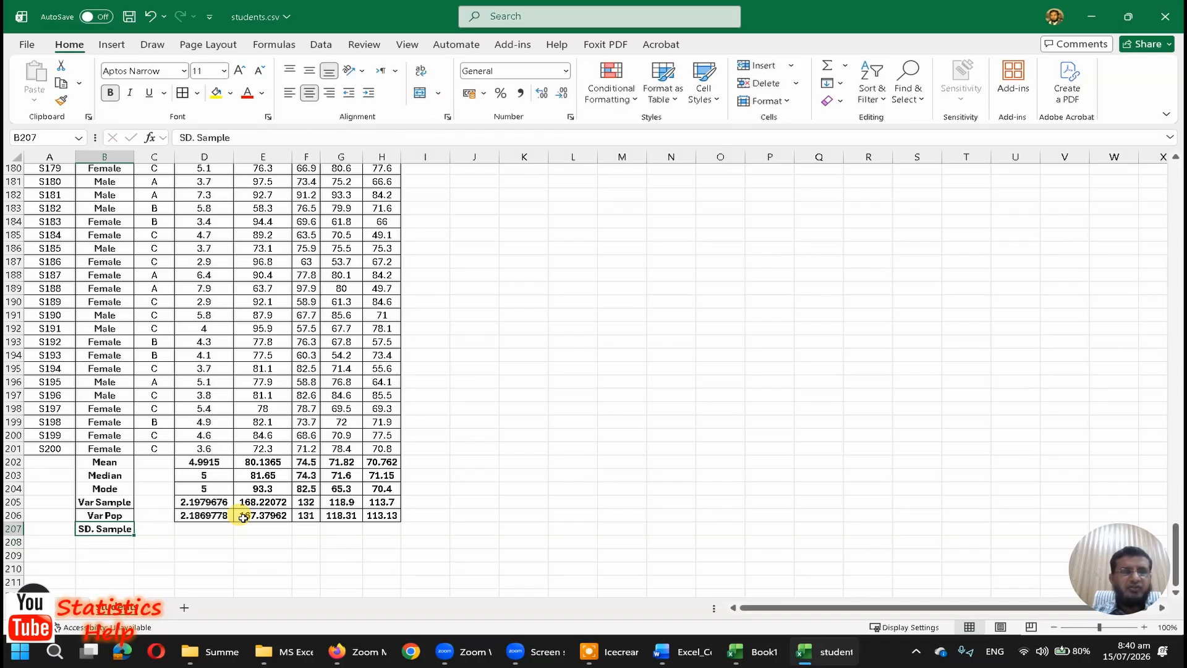
key(Down)
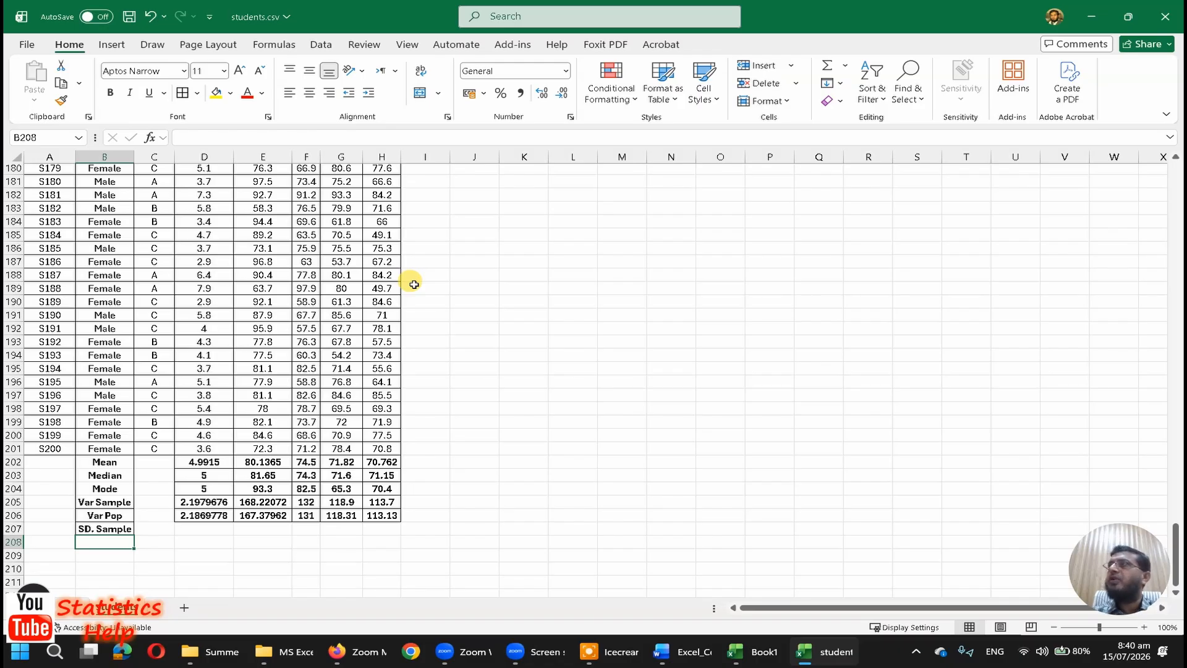
text(Sd. Pop)
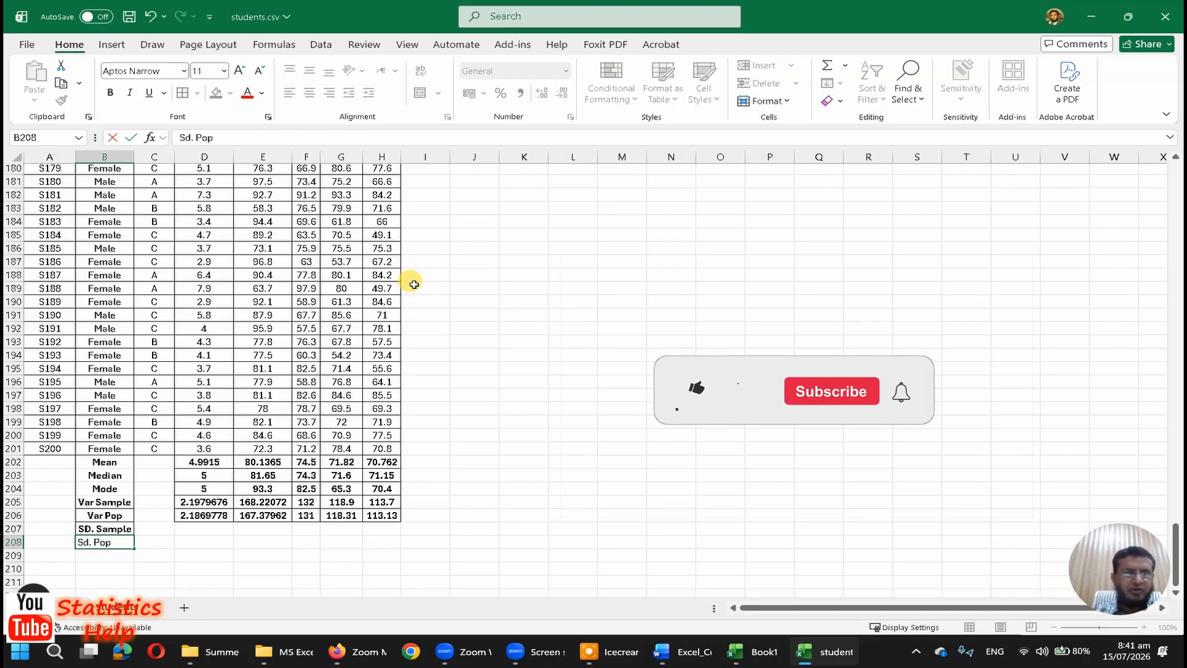
key(Return)
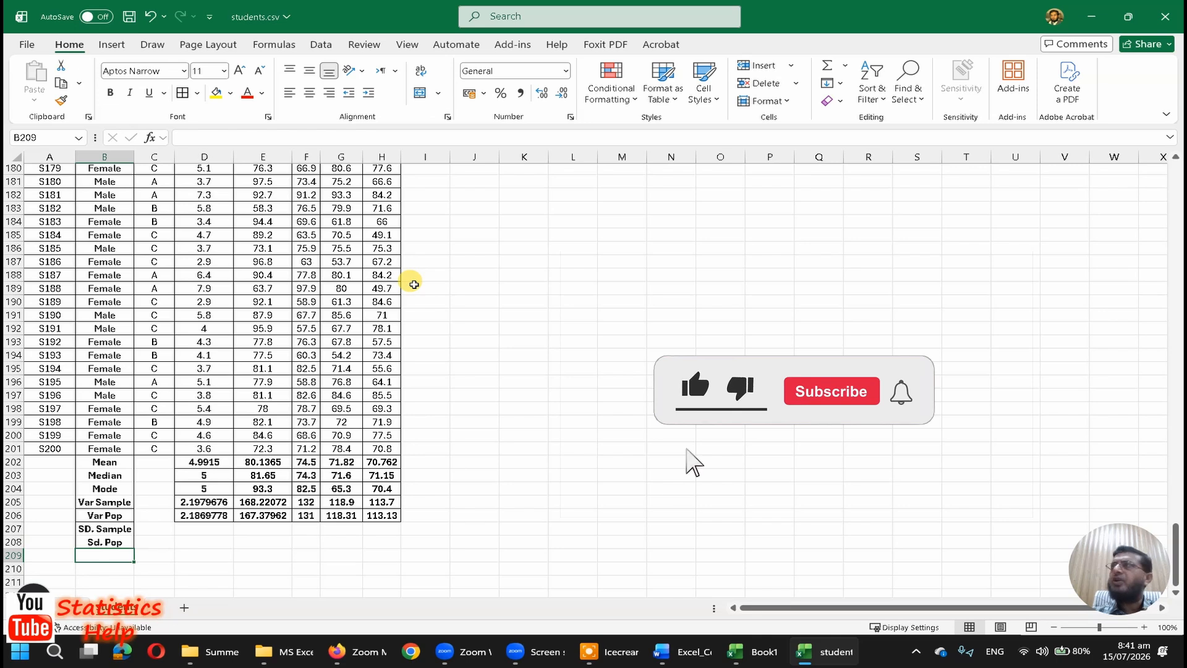
Step: Compute the sample standard deviation of StudyHours in D207 with the formula =STDEV.S(D2:D201)
key(Up)
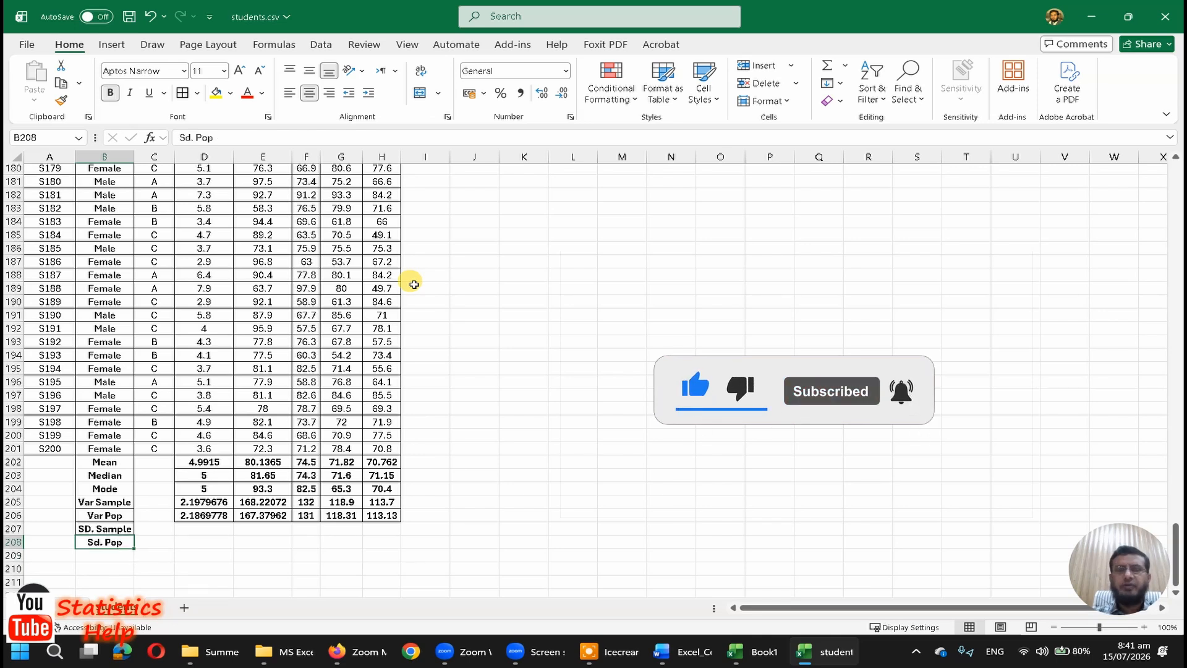
key(Right)
key(Right)
key(Up)
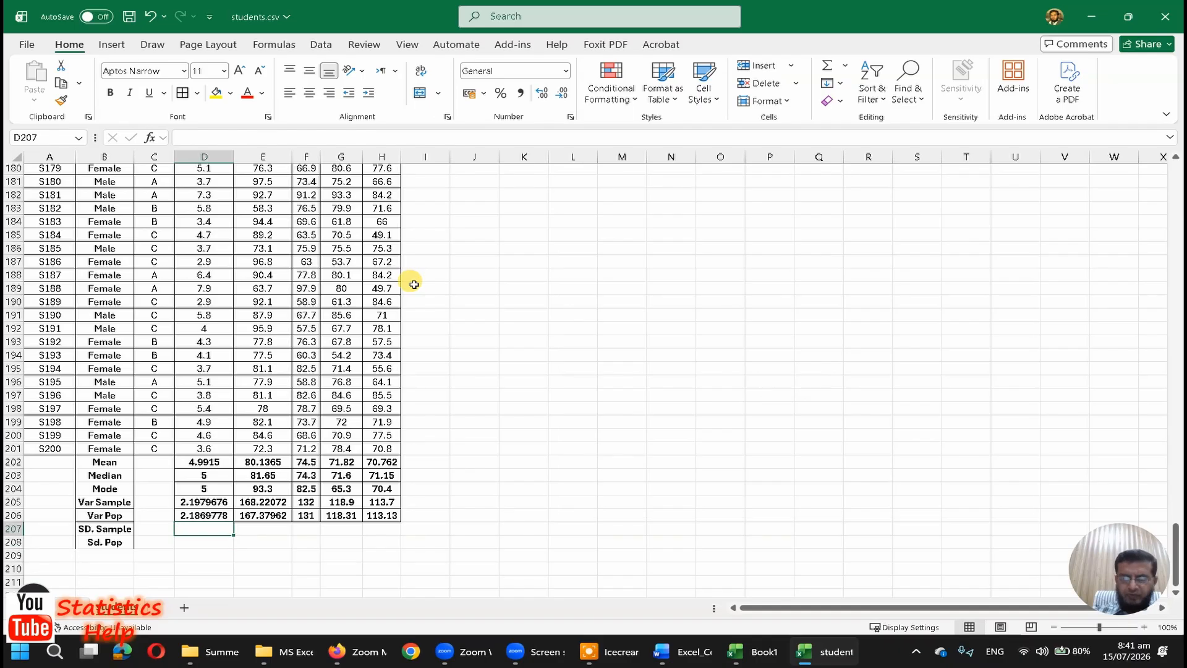
text(=stdev.)
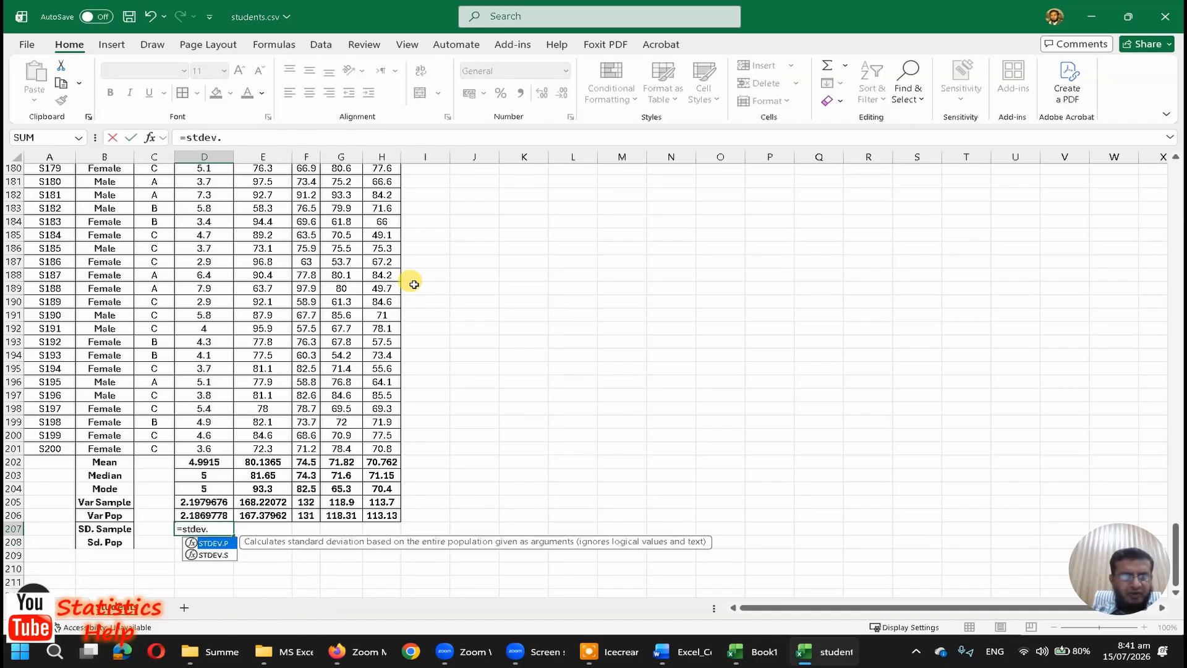
text(s(d2)
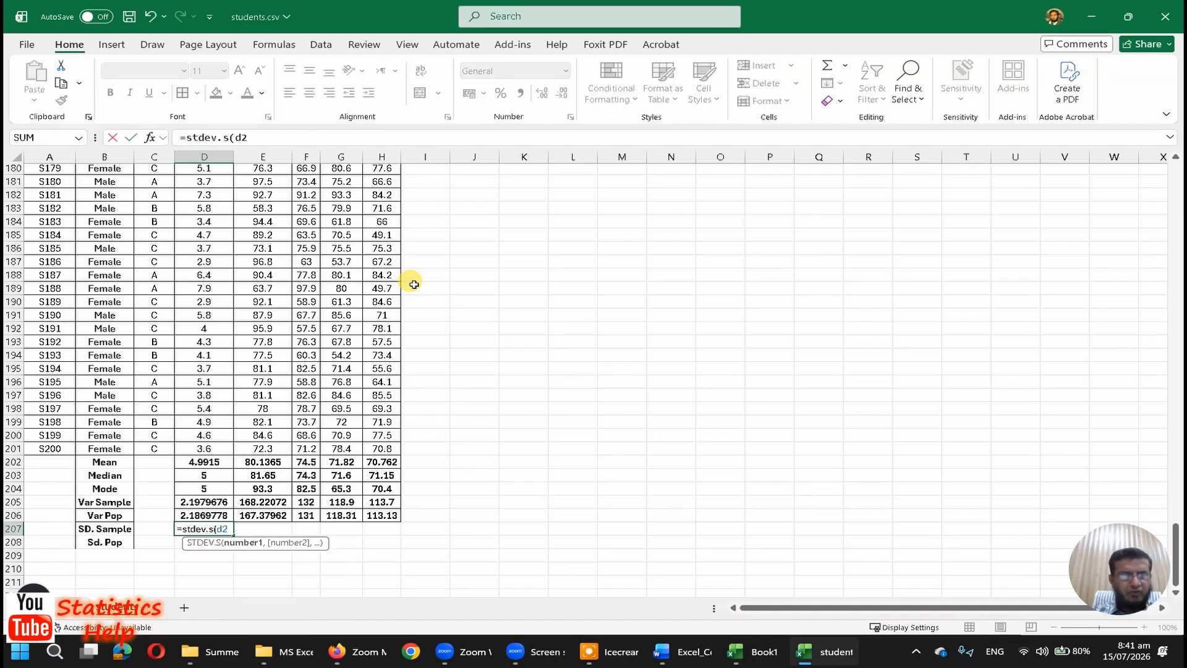
text(:)
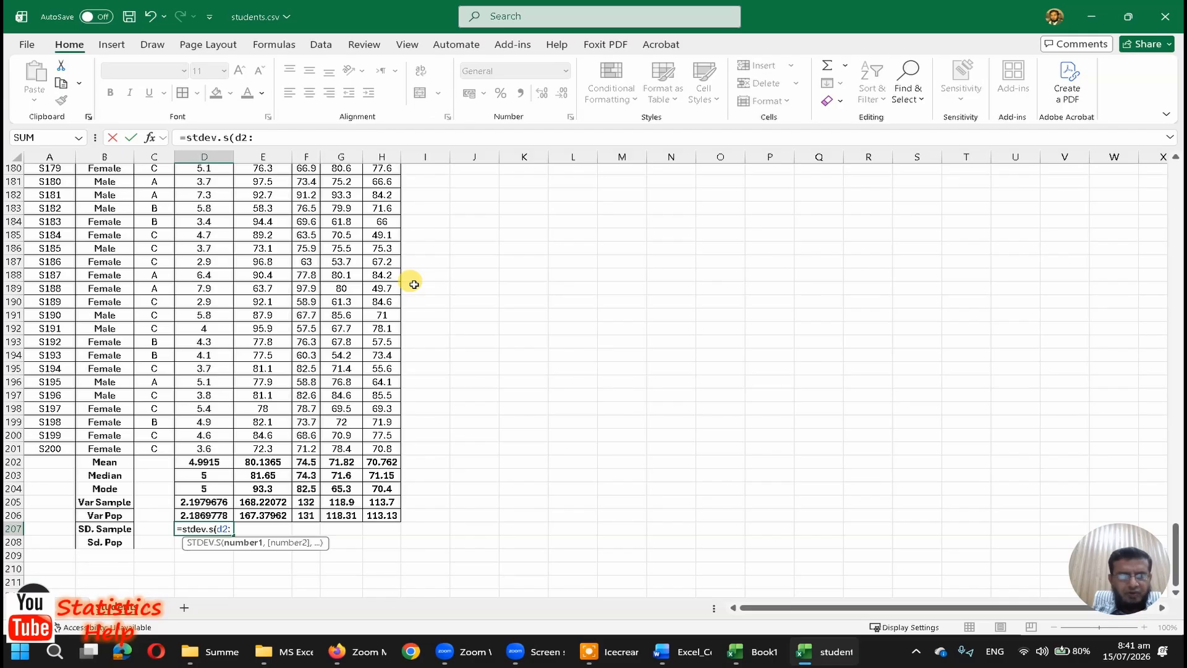
text(d201))
key(Return)
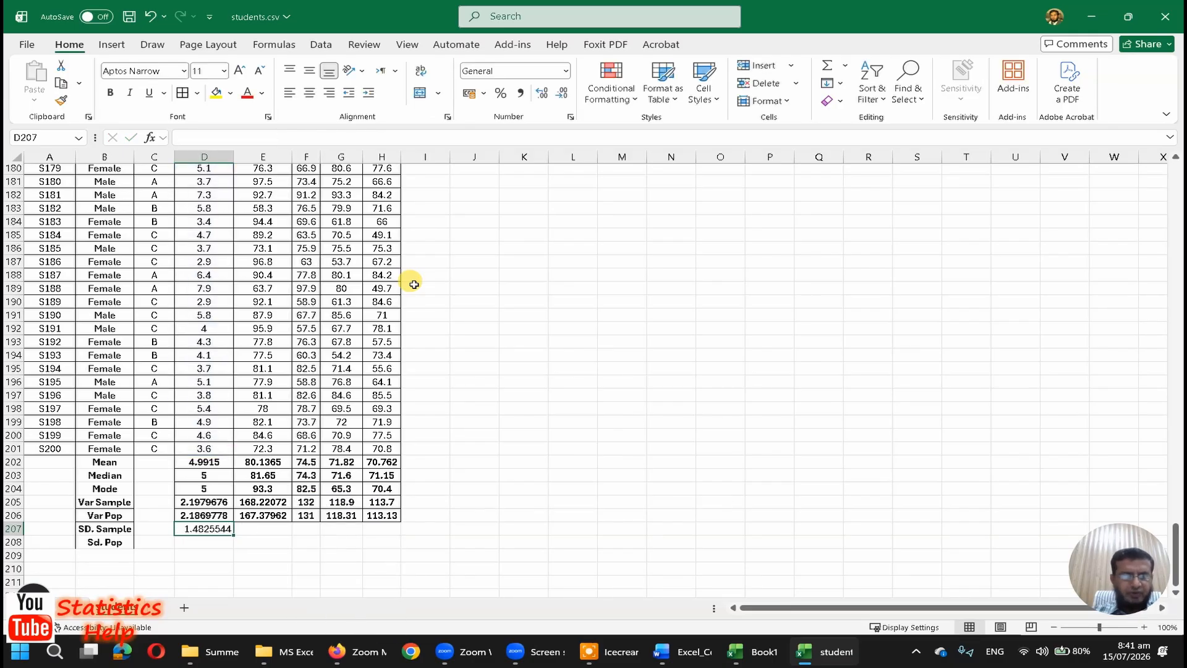
Step: Copy the sample standard deviation formula from D207 into E207:H207
key(Up)
key(ctrl+c)
key(shift+Right)
key(shift+Right)
key(shift+Right)
key(shift+Right)
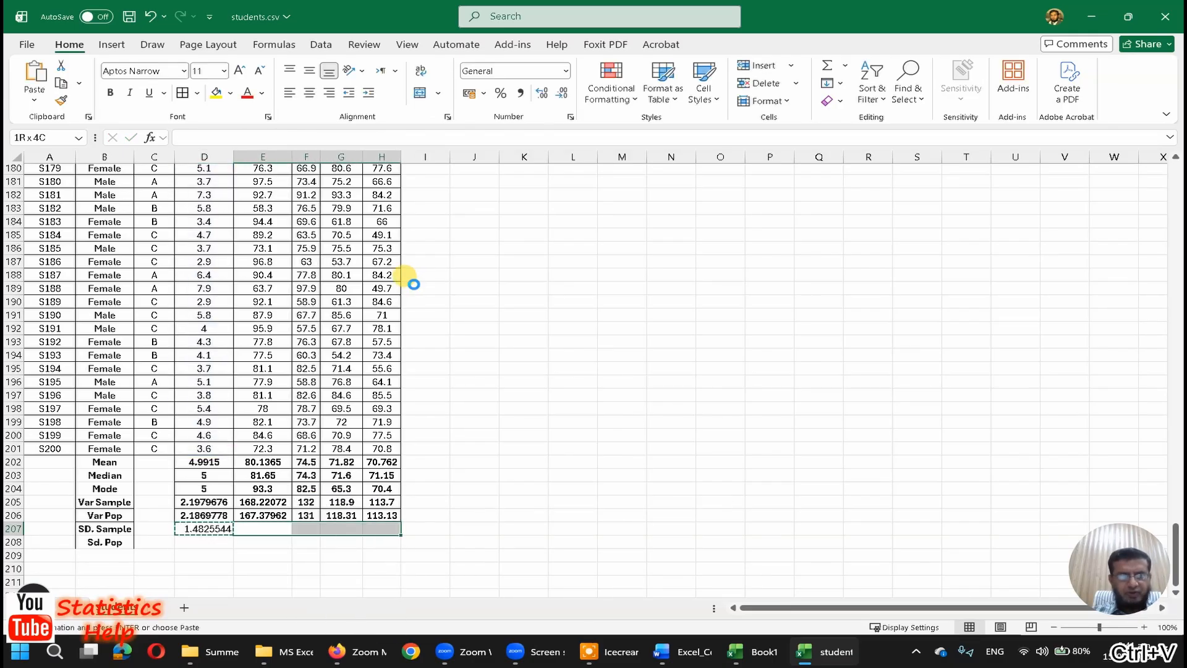
key(ctrl+v)
key(Down)
key(Escape)
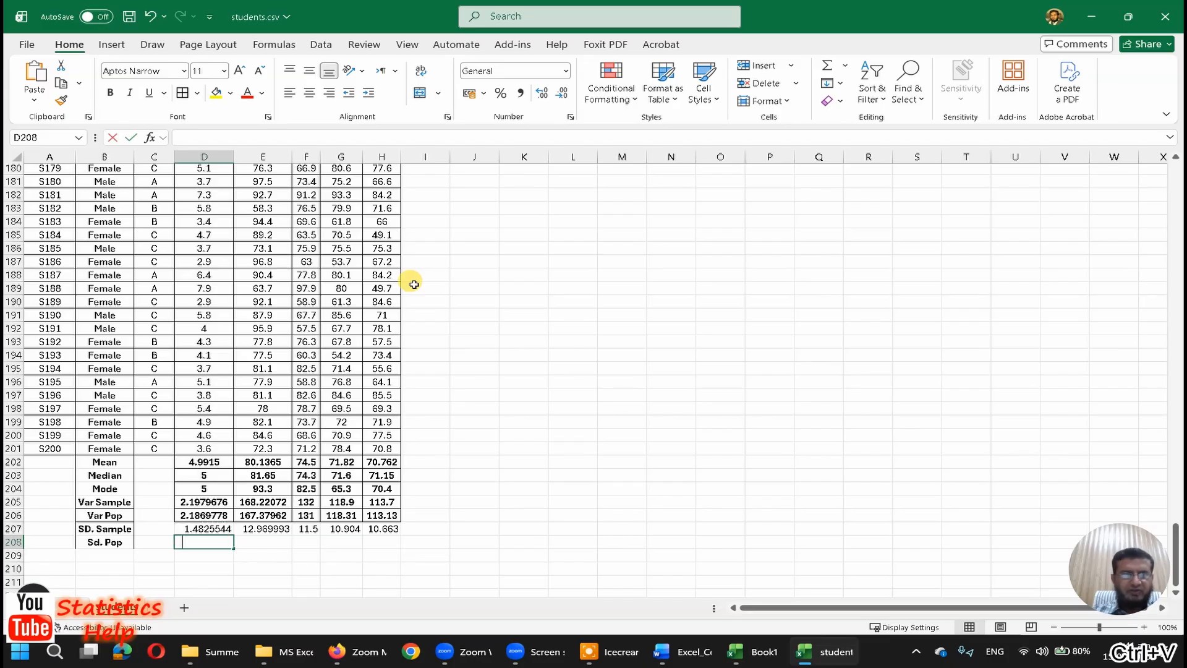
Step: Compute the population standard deviation of StudyHours in D208 with the formula =STDEV.P(D2:D201)
text(=std)
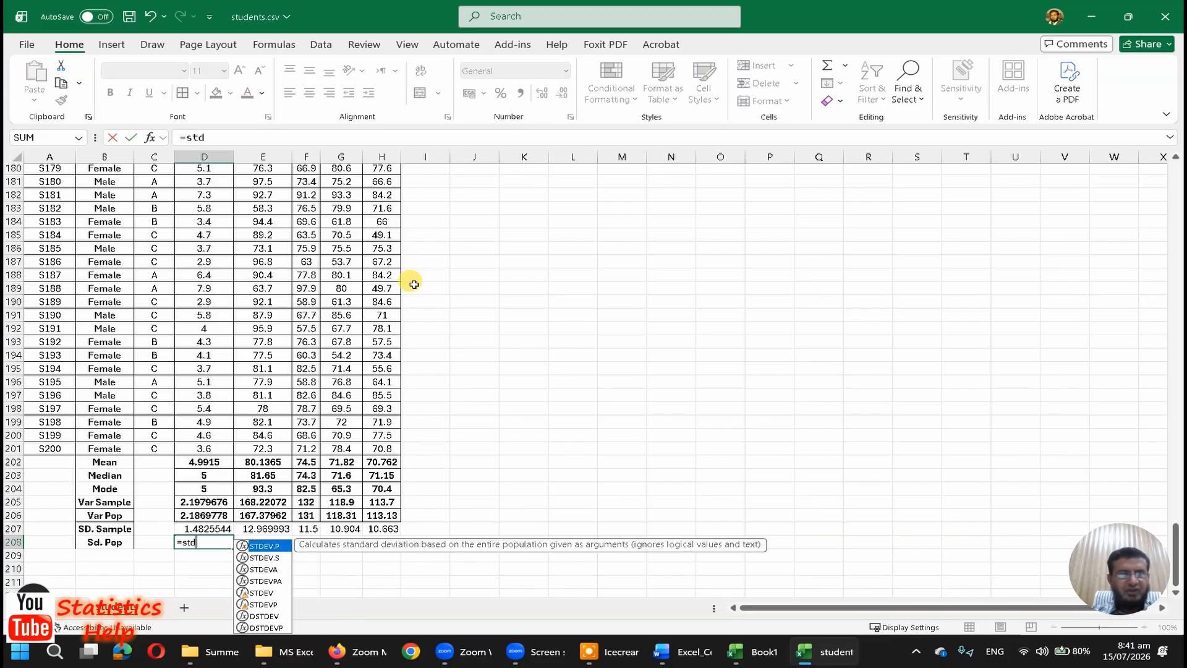
text(ev.)
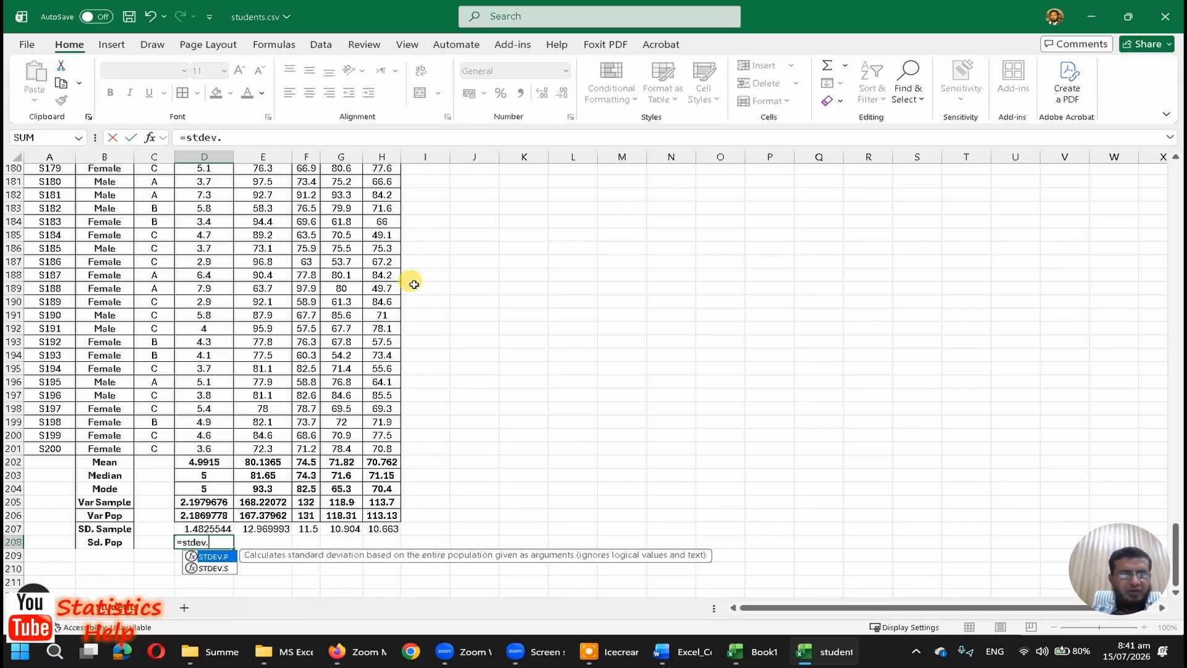
text(p(d2:)
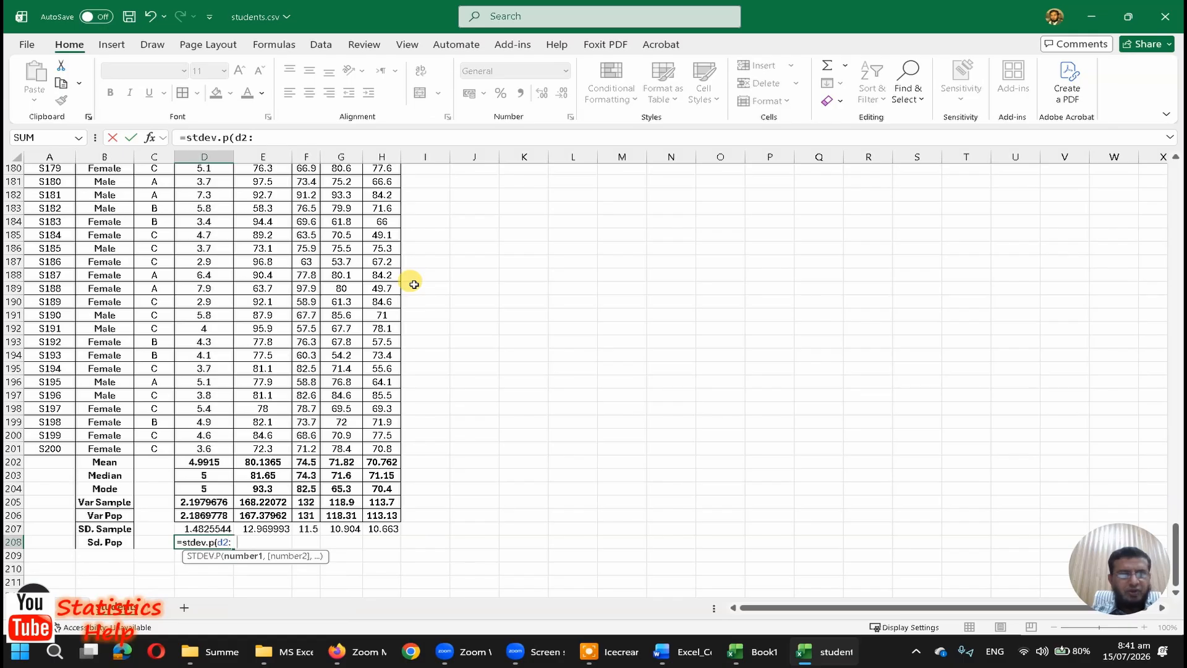
text(d201)
key(Return)
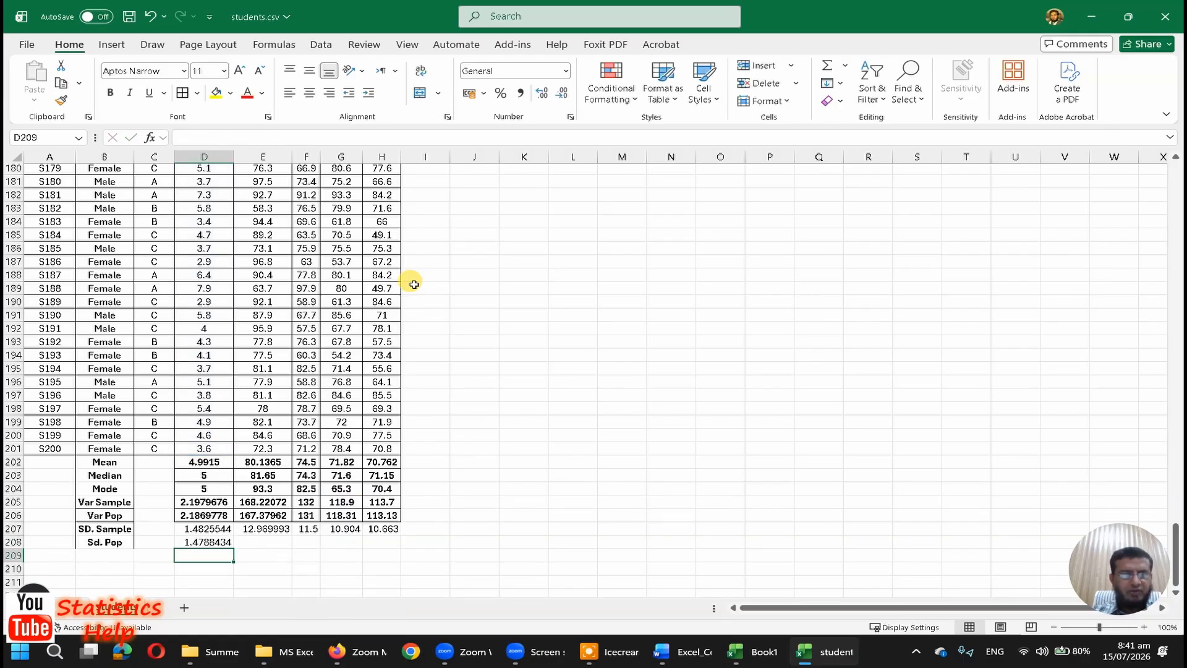
Step: Copy the population standard deviation formula from D208 into E208:H208
key(Up)
key(ctrl+c)
key(Right)
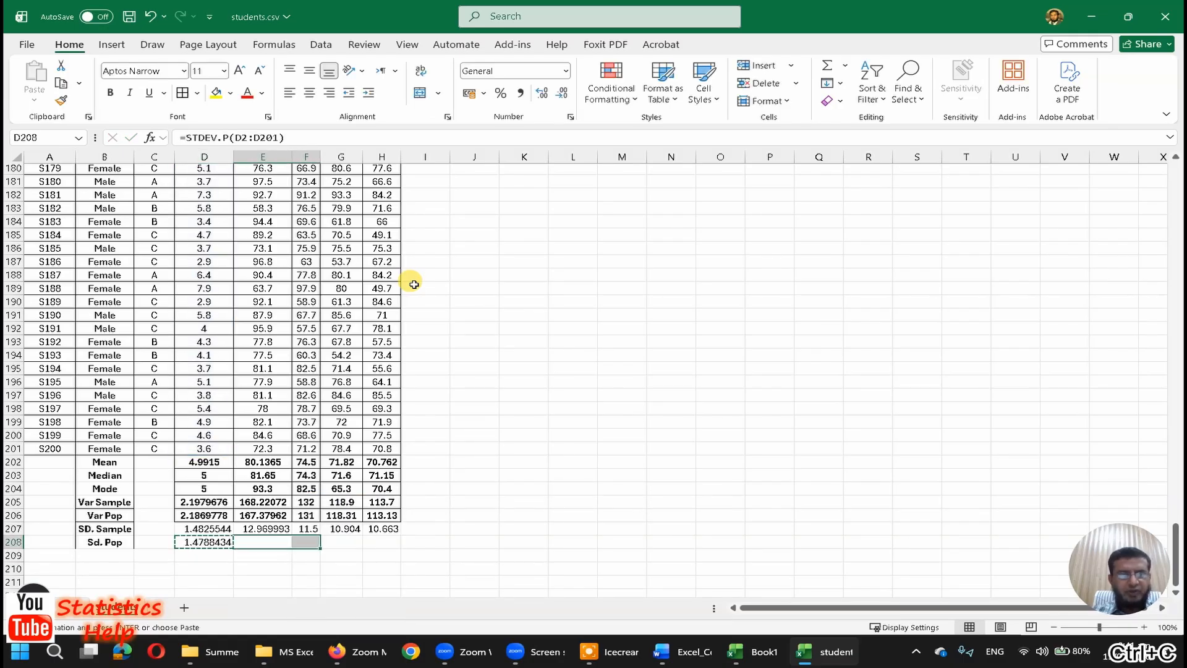
key(shift+Right)
key(shift+Right)
key(shift+Right)
key(ctrl+v)
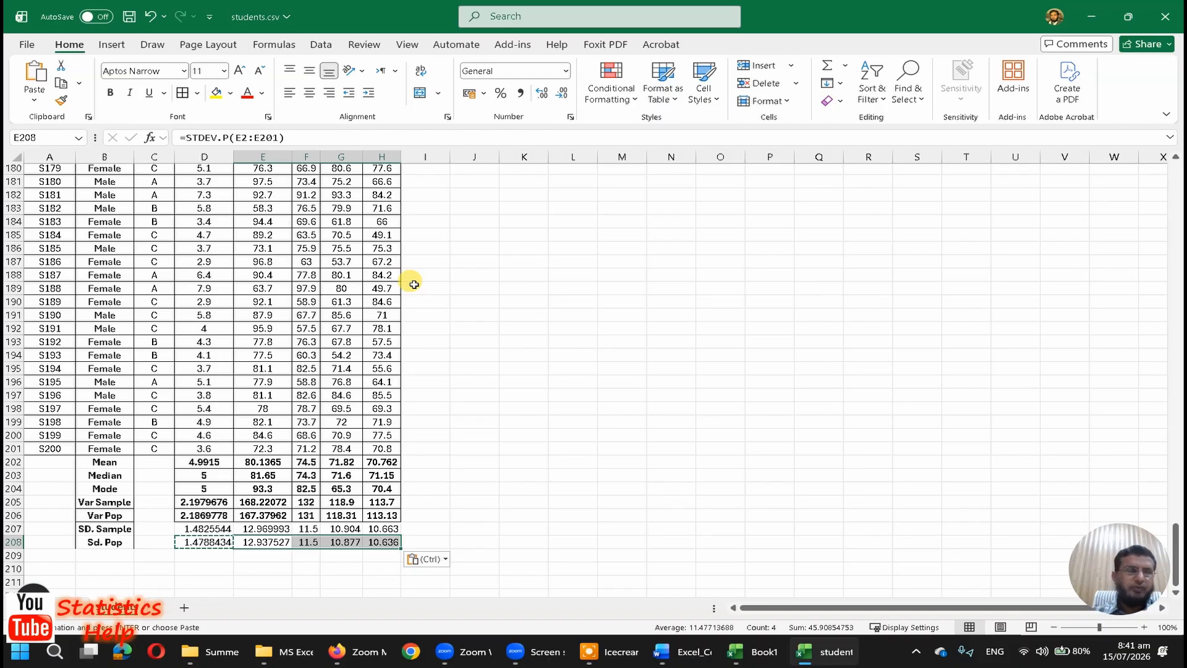
key(Escape)
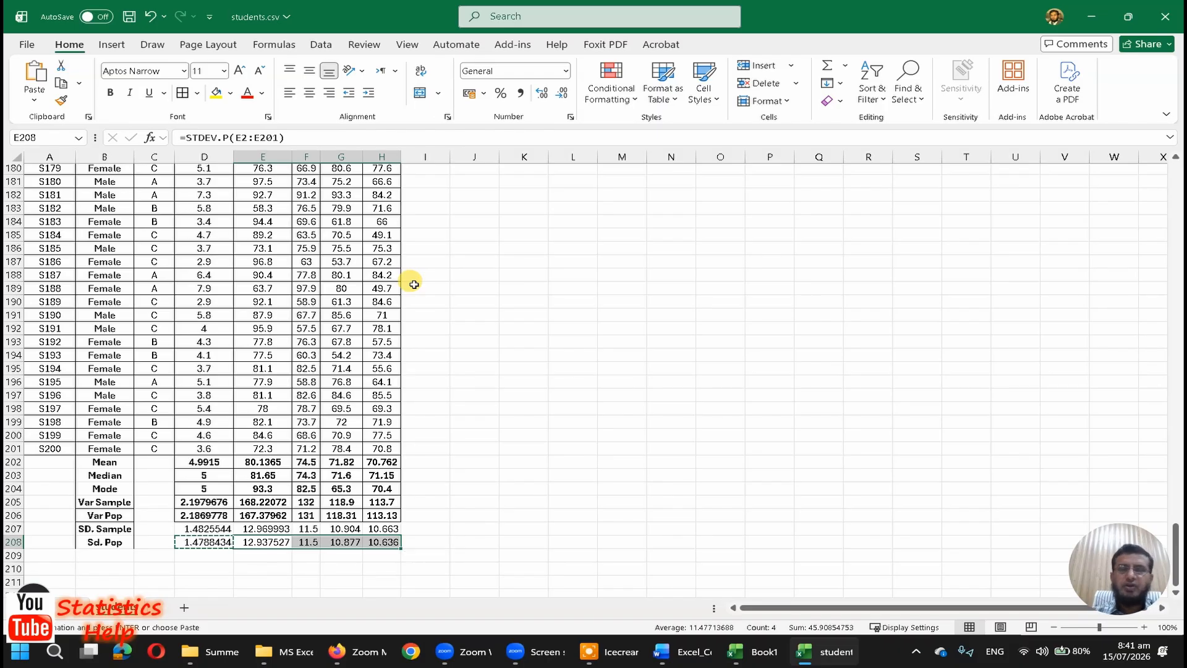
Step: Calculate the square root of the StudyHours sample variance in K205 with the formula =SQRT(D205)
key(Up)
key(Up)
key(Up)
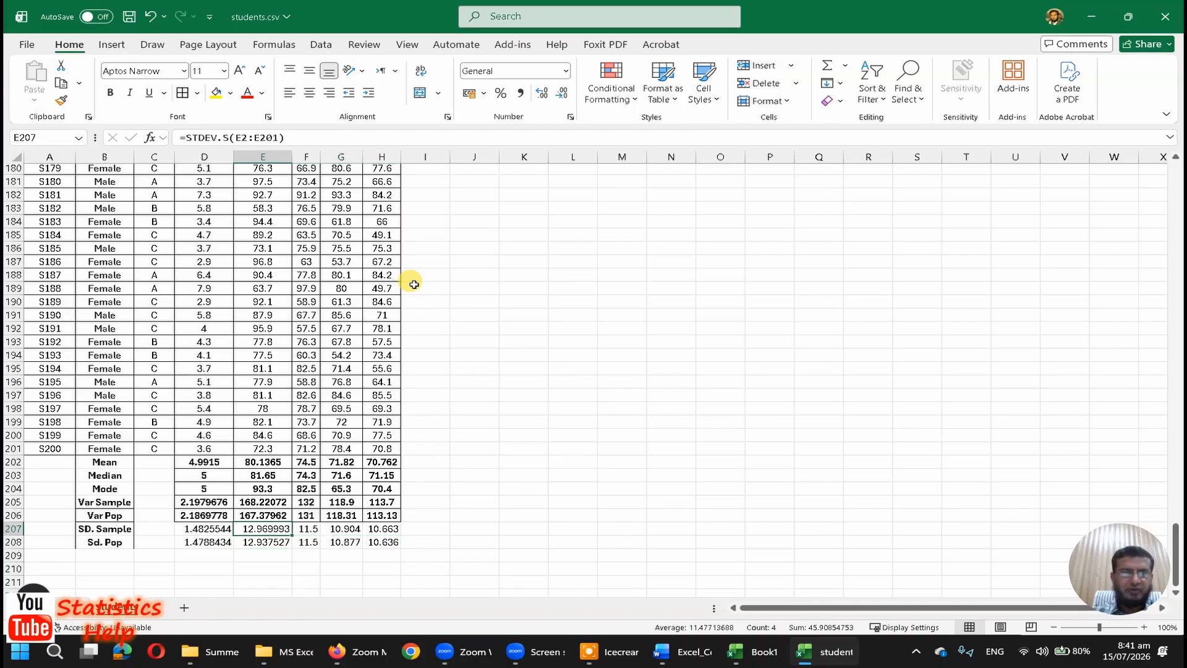
key(Right)
key(Right)
key(Right)
key(Right)
key(Right)
key(Right)
text(=)
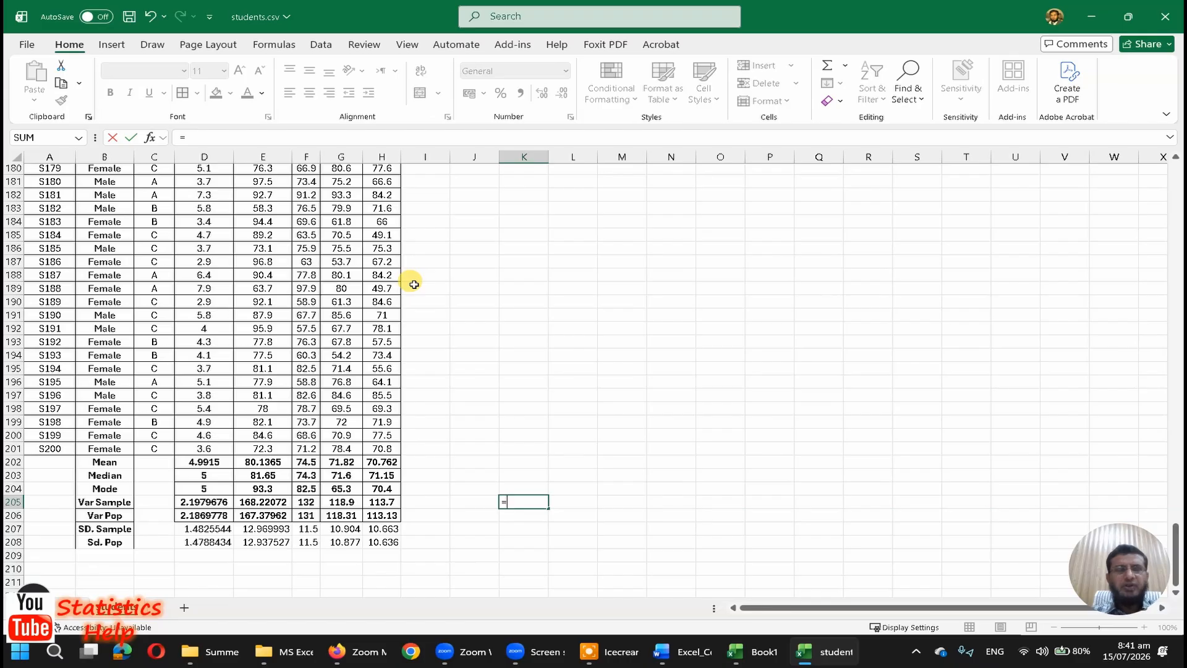
text(sqrt)
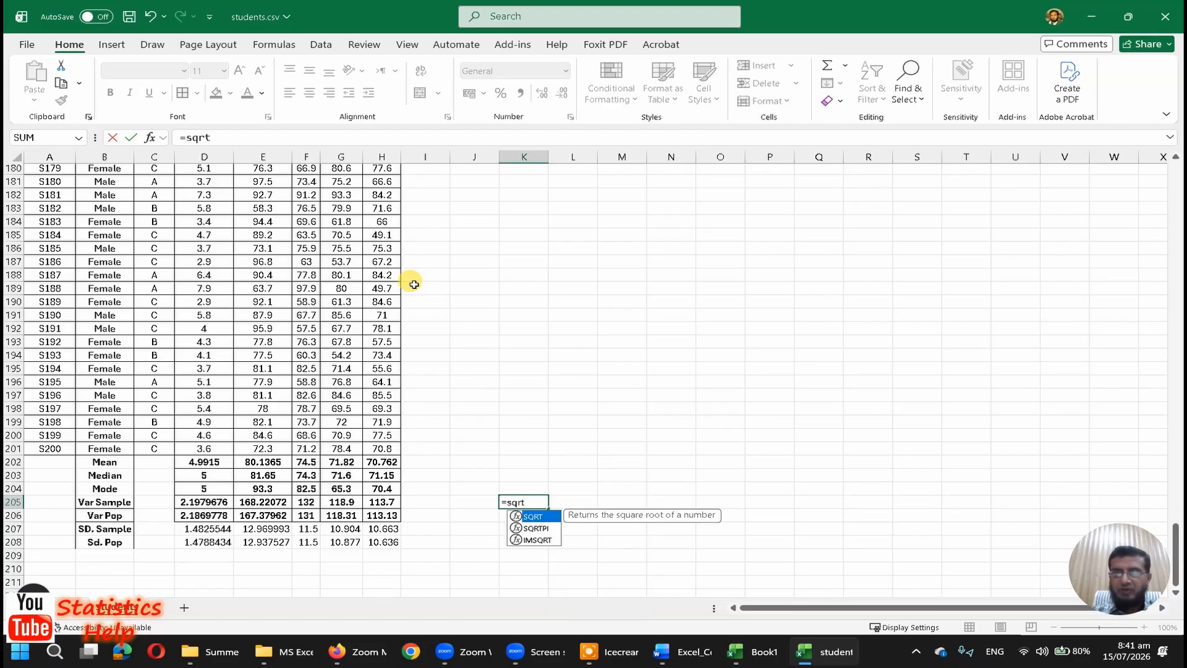
text(()
key(Left)
key(Left)
key(Left)
key(Left)
key(Left)
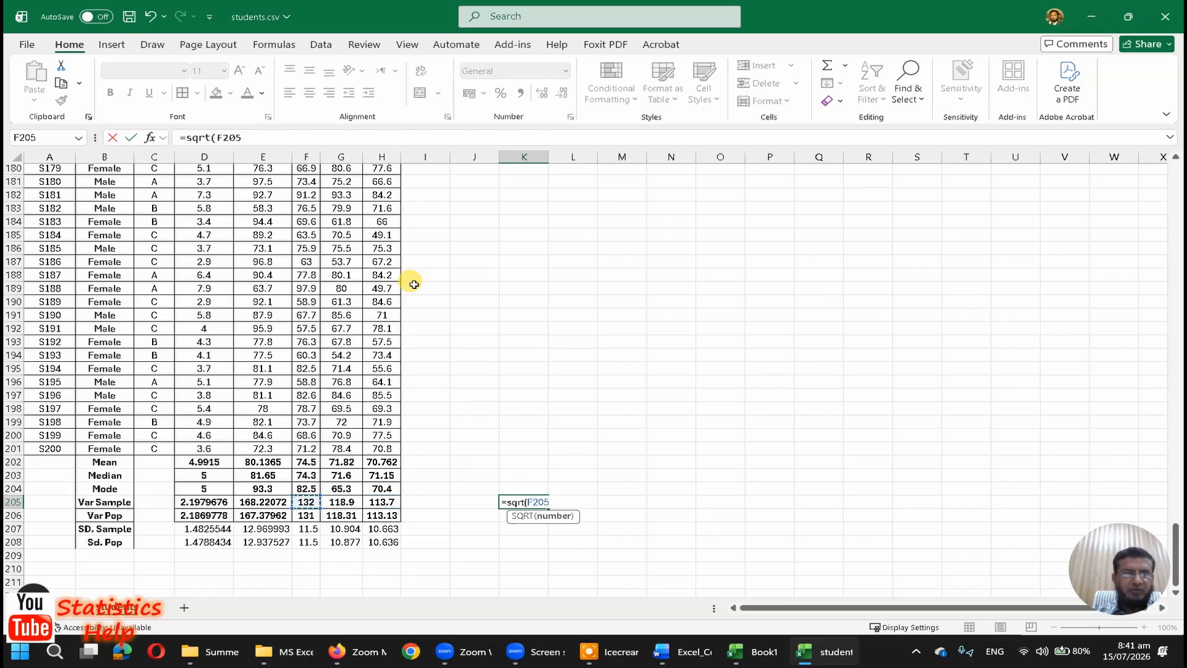
key(Left)
key(Left)
key(Left)
key(Right)
key(Return)
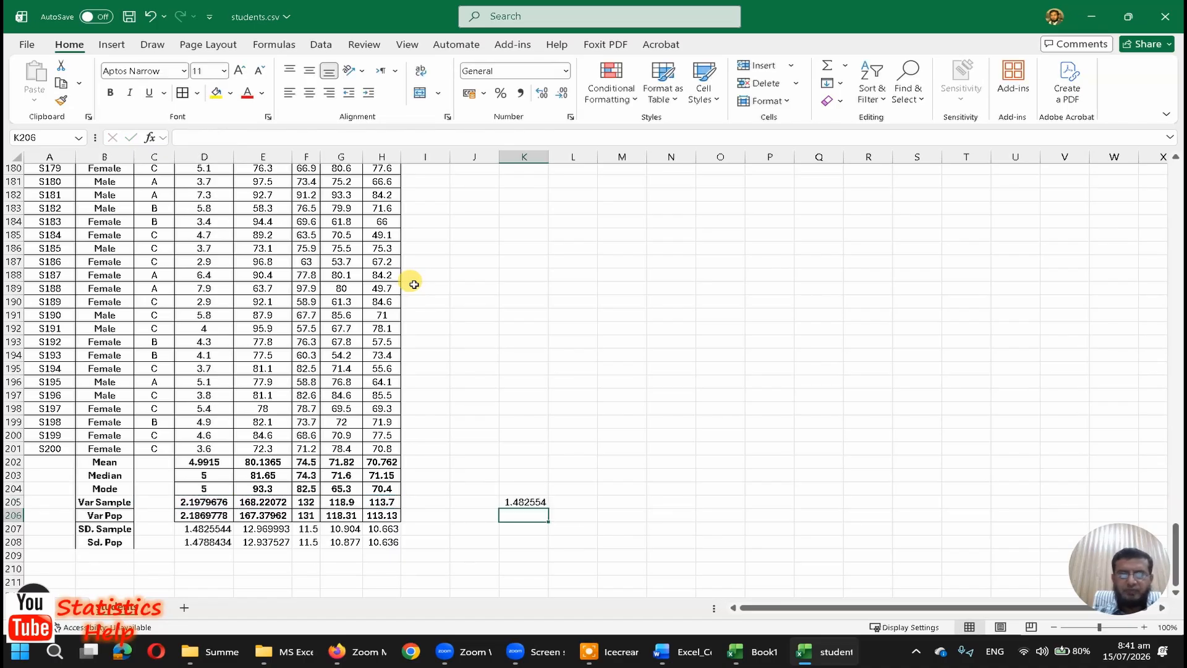
Step: Move the square root formula from K205 down to K207, level with the sample standard deviation row
key(Up)
key(ctrl+x)
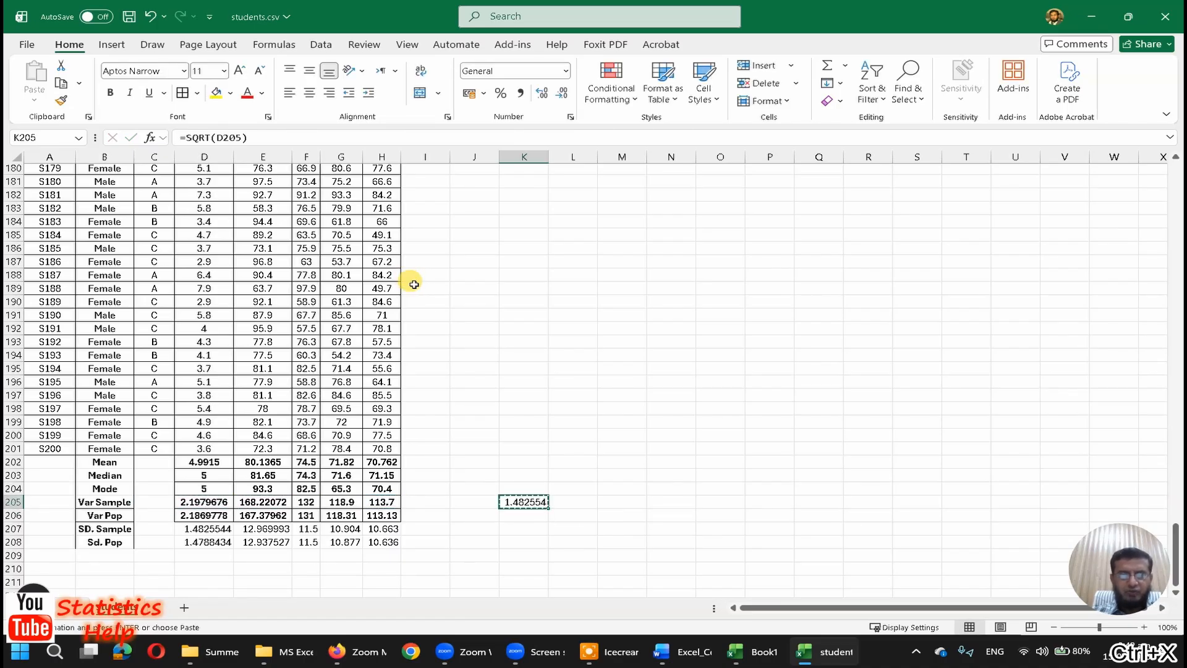
key(Down)
key(Down)
key(ctrl+v)
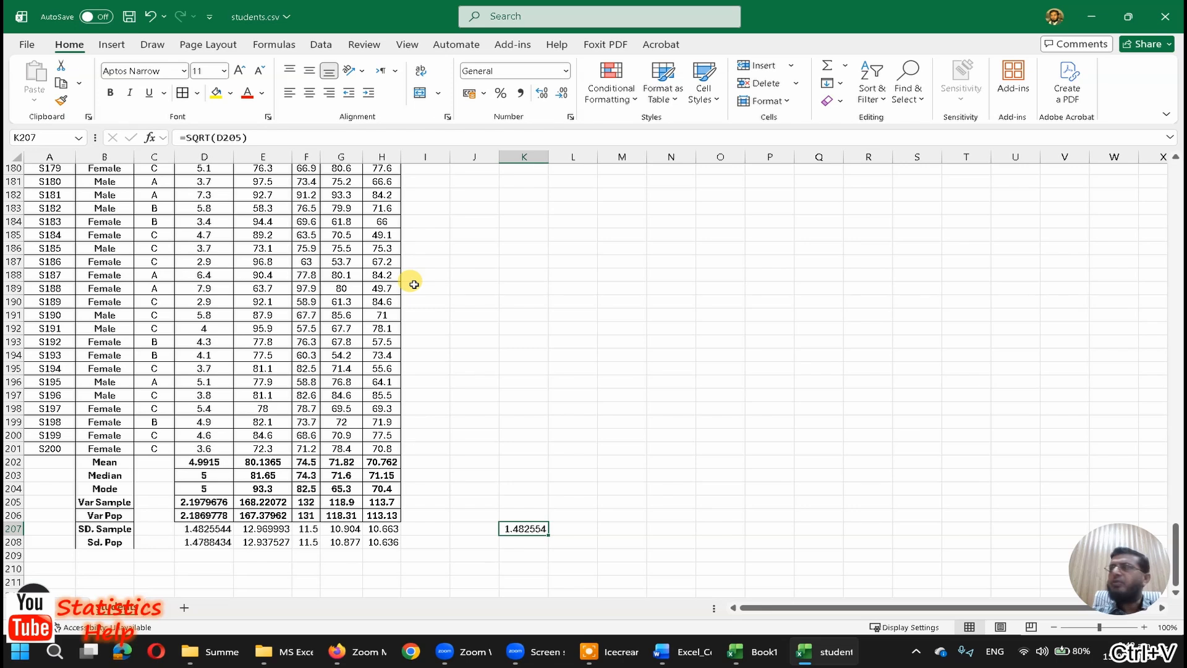
Step: Fill D207 and K207 with yellow and compare the formulas in D205 and K207
ctrl+click(210, 529)
click(216, 93)
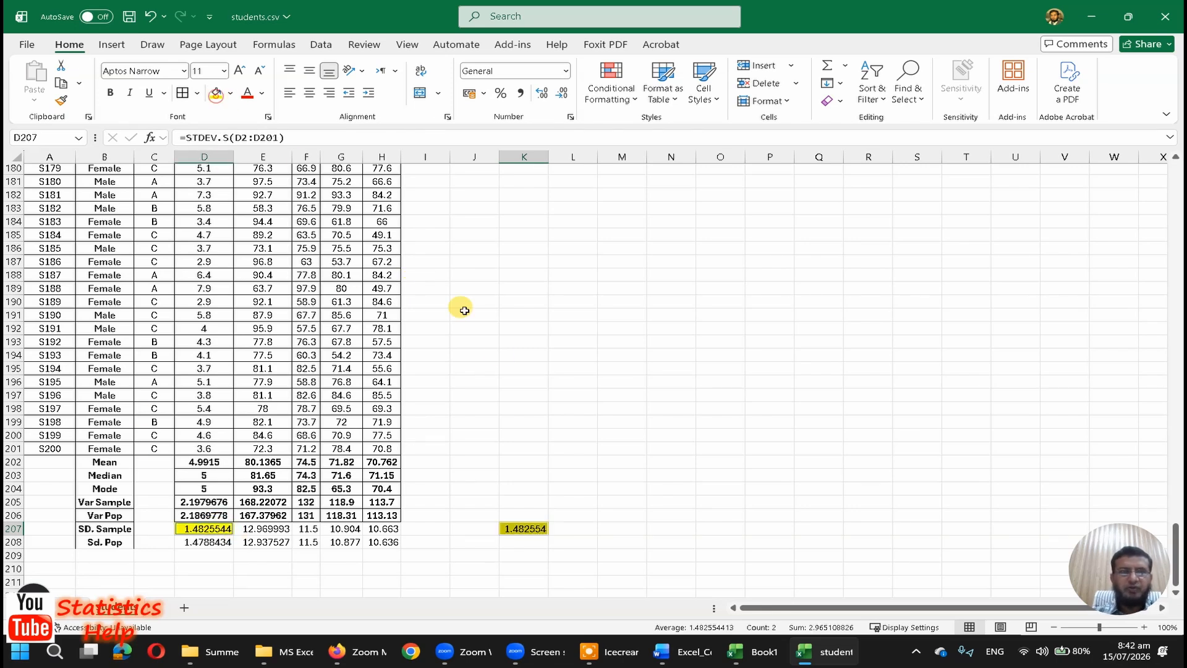
click(502, 354)
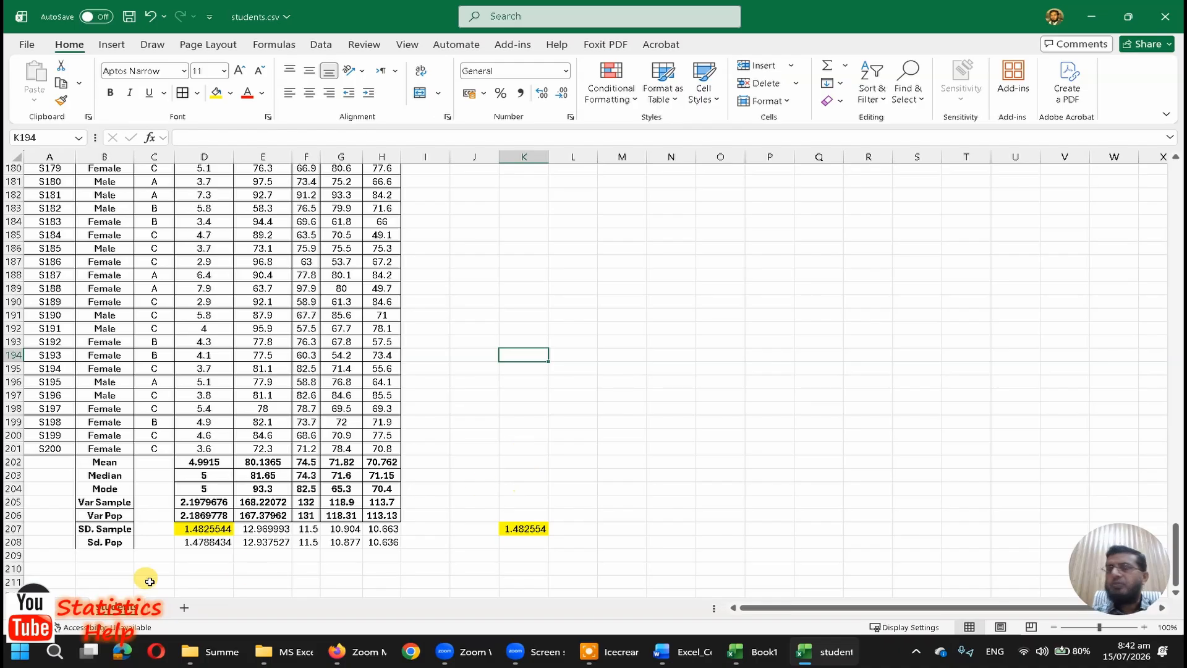
click(198, 505)
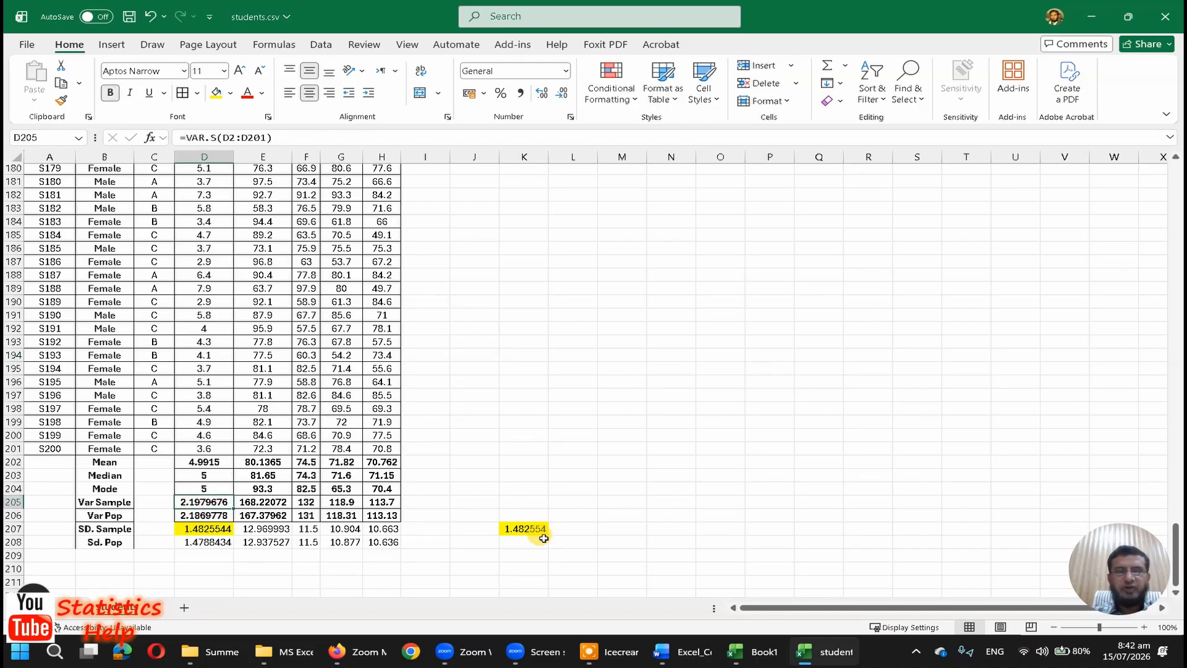
click(533, 530)
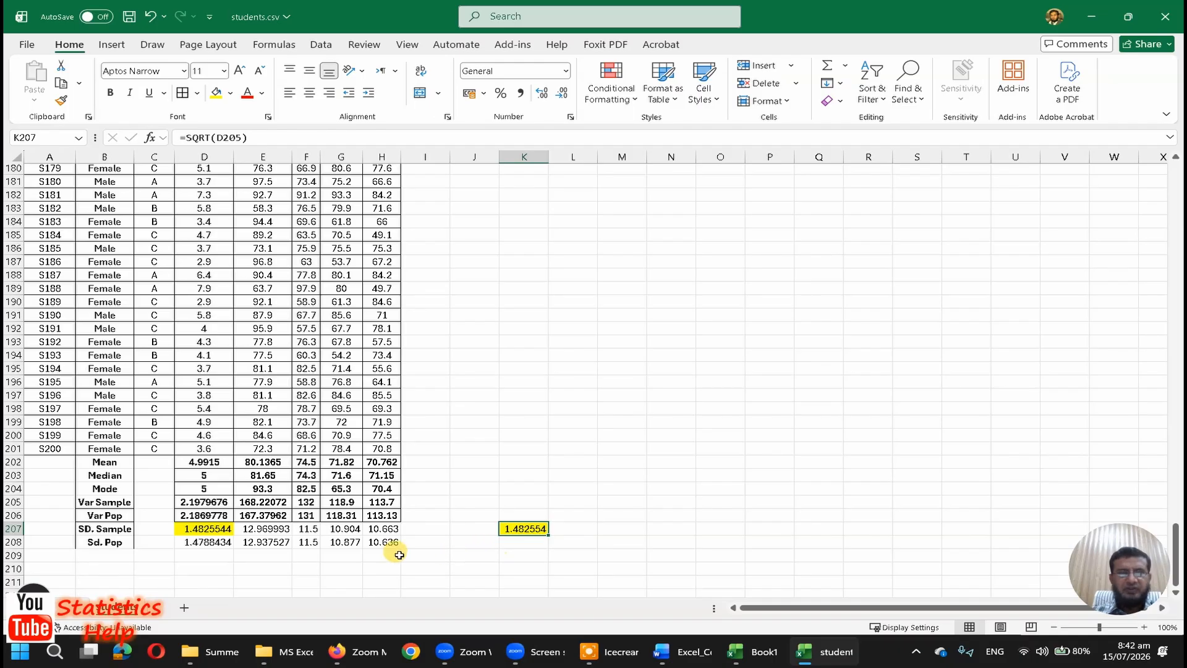
Step: Square the StudyHours population standard deviation in D210 with the formula =D208^2
click(211, 569)
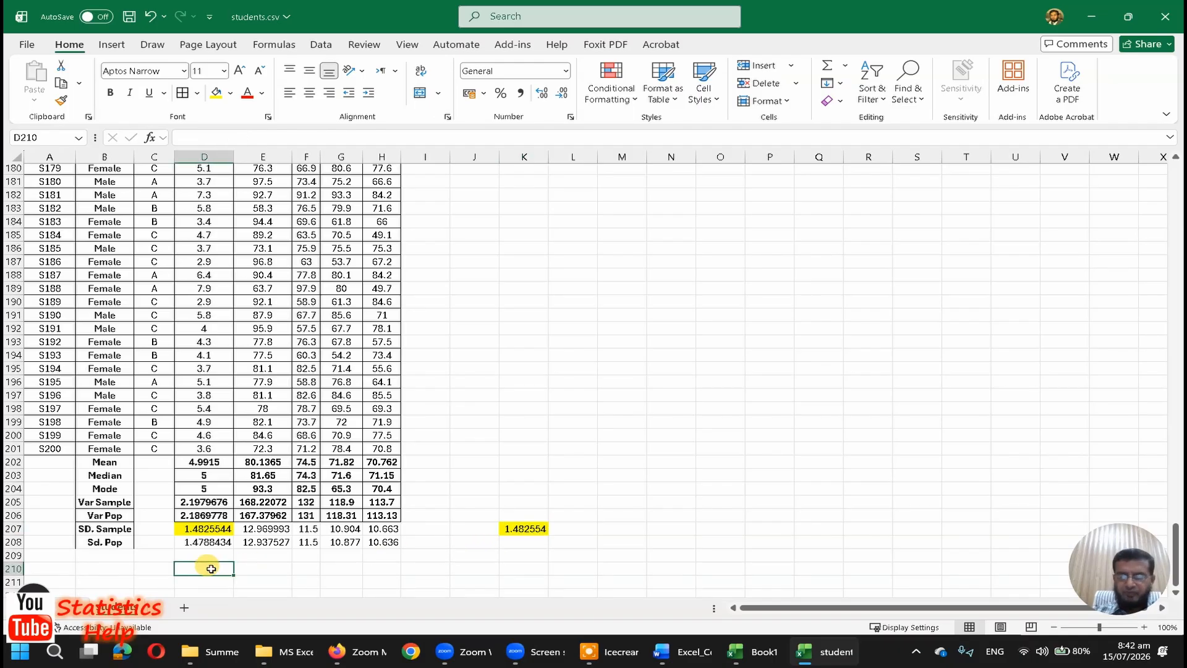
text(=)
key(Up)
key(Up)
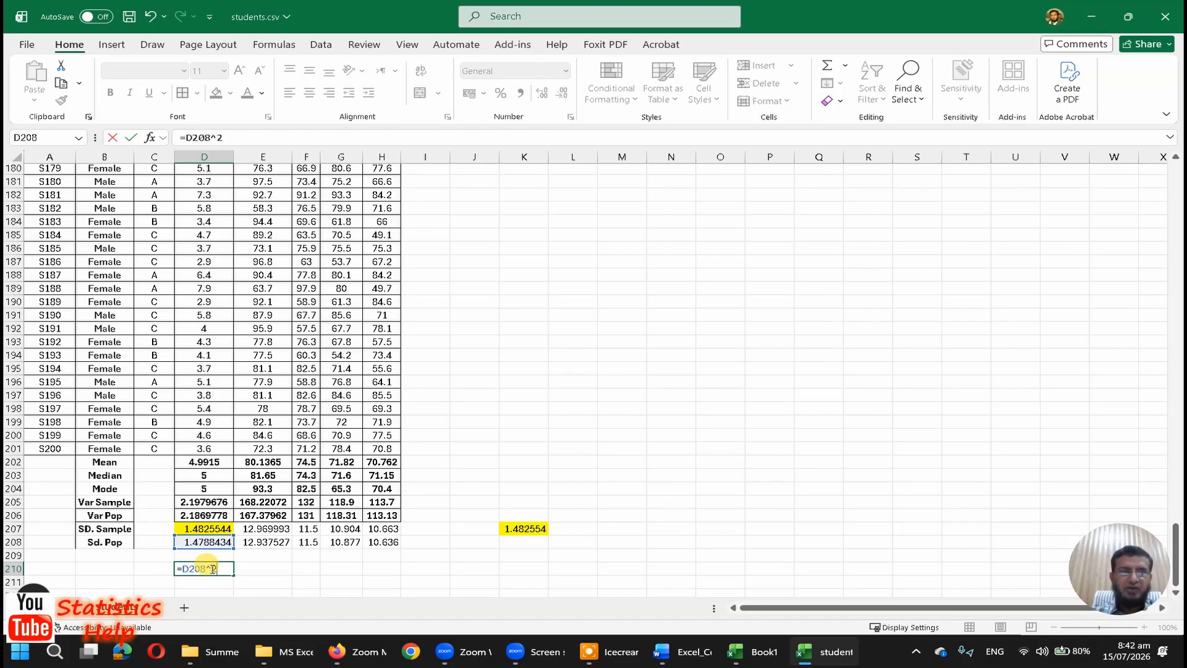
key(Return)
Step: Replace the formula in D210 with =D208*D208 to multiply the population standard deviation by itself
click(212, 568)
text(=)
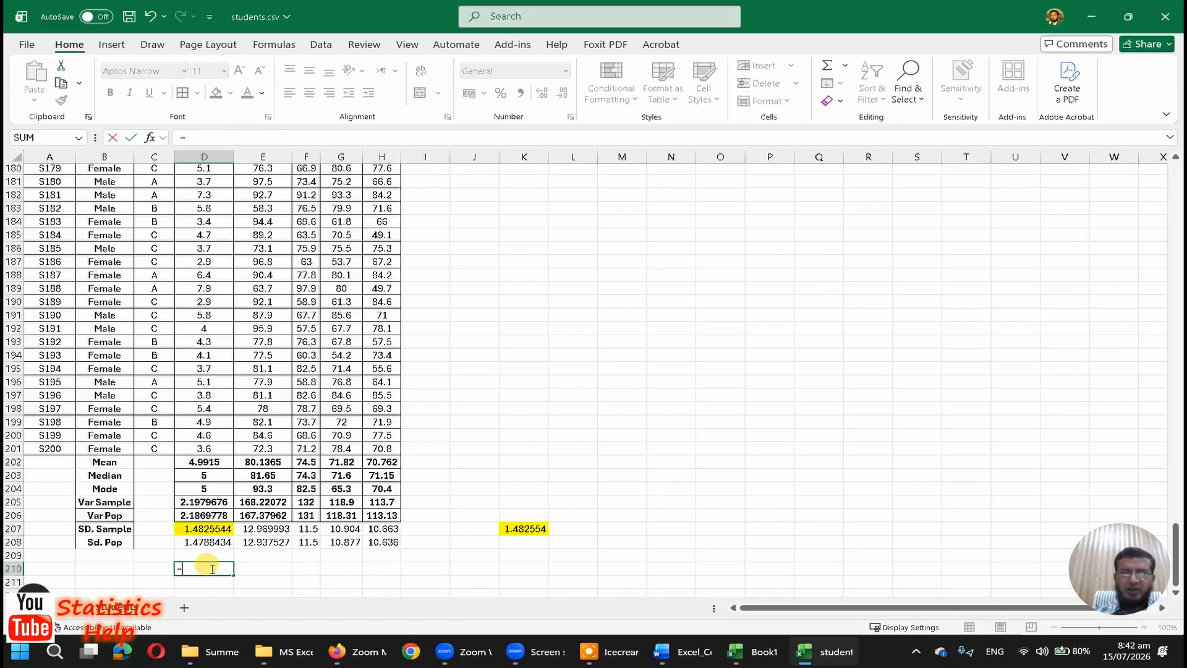
key(Up)
key(Up)
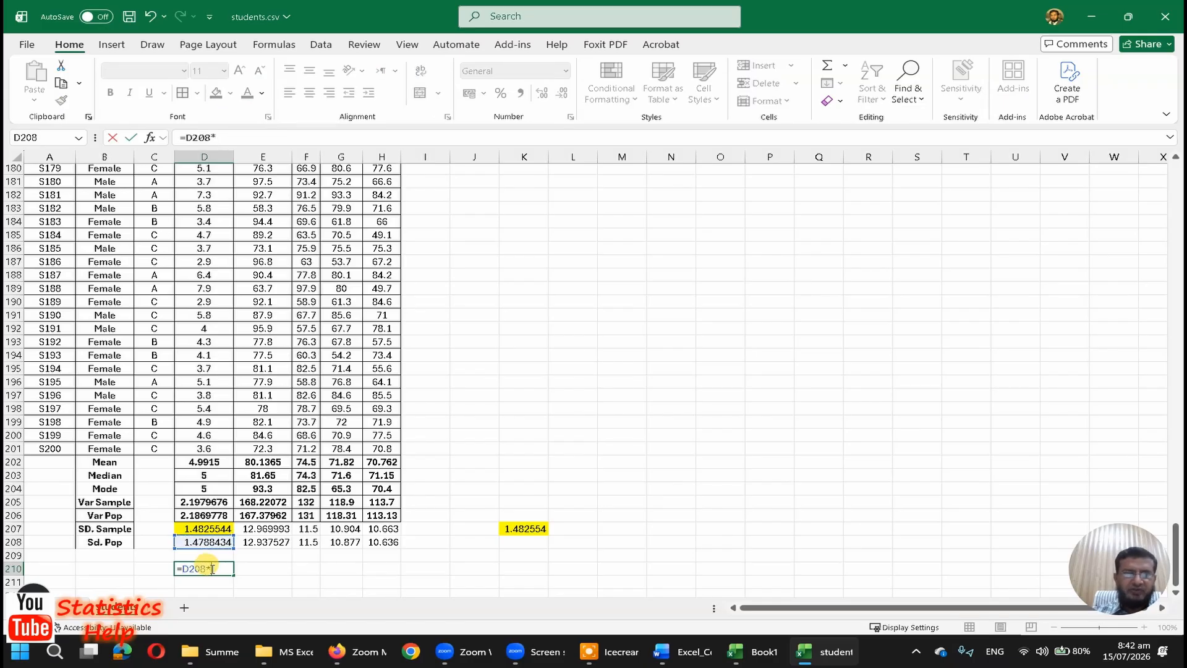
text(*)
key(Up)
key(Up)
key(Return)
Step: Fill D210 and the StudyHours population variance in D206 with green
click(211, 569)
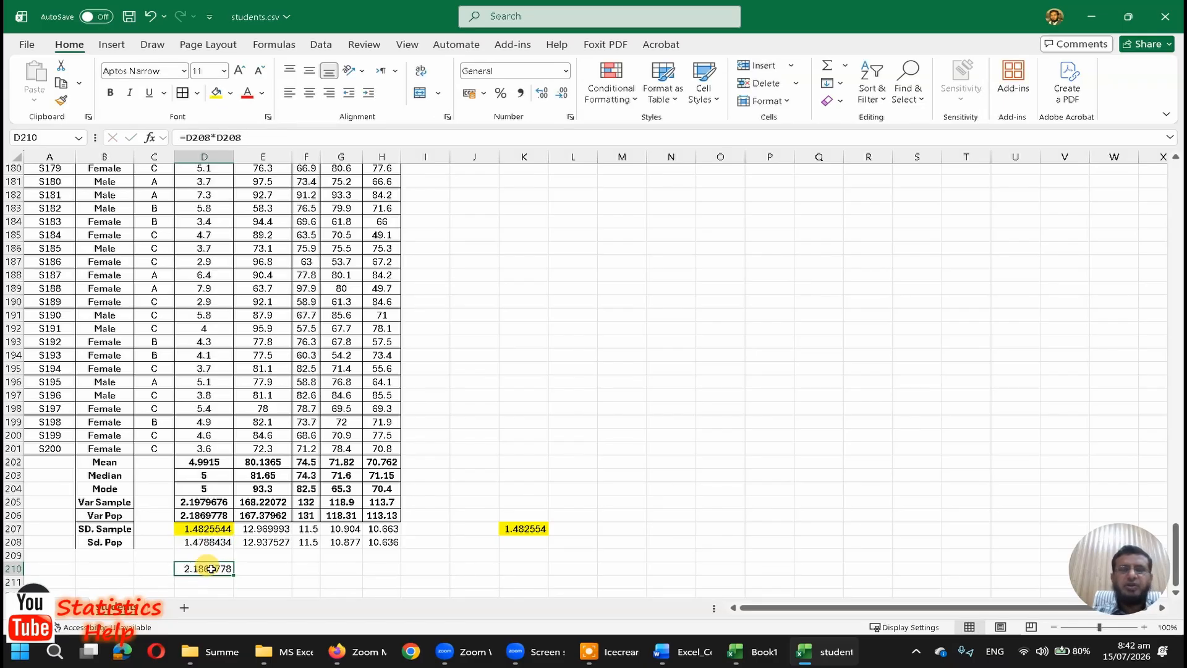
click(230, 93)
click(323, 302)
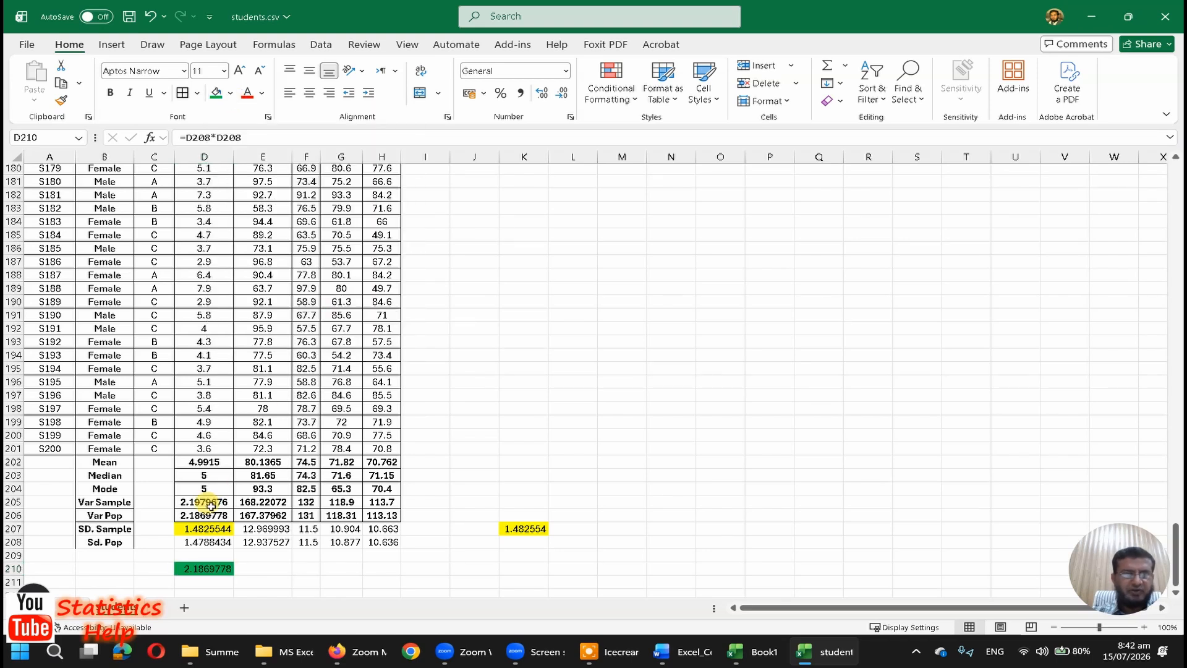
click(206, 514)
click(216, 93)
click(531, 370)
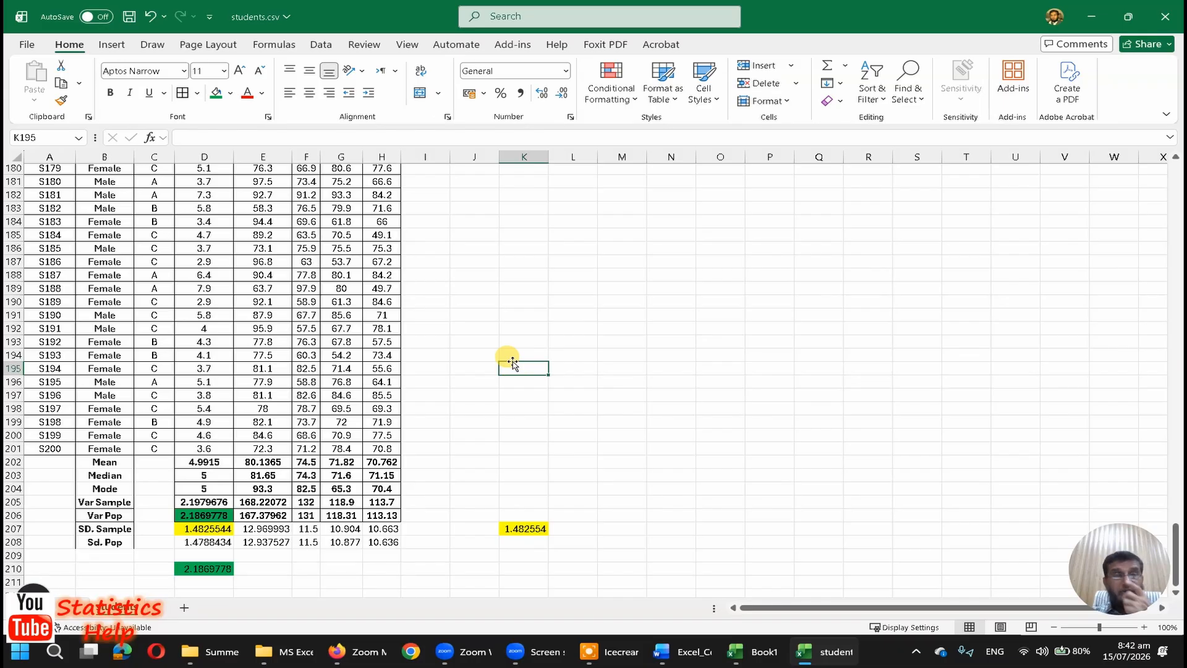
scroll(536, 344, up, 20)
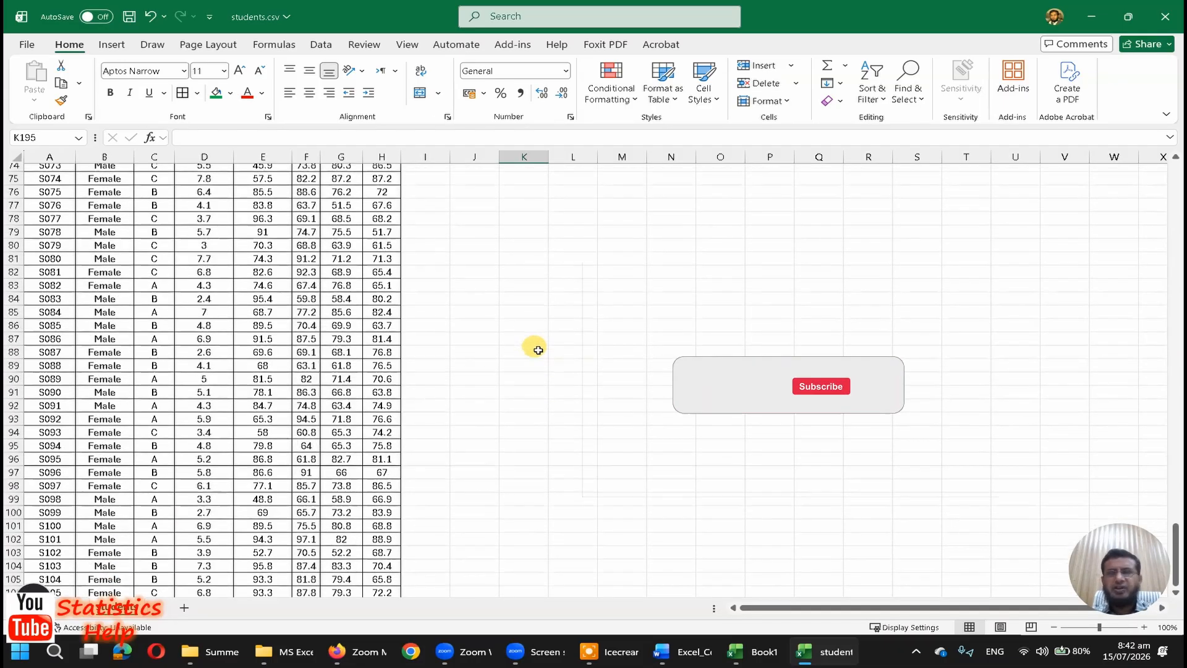
scroll(536, 346, up, 20)
scroll(572, 359, down, 9)
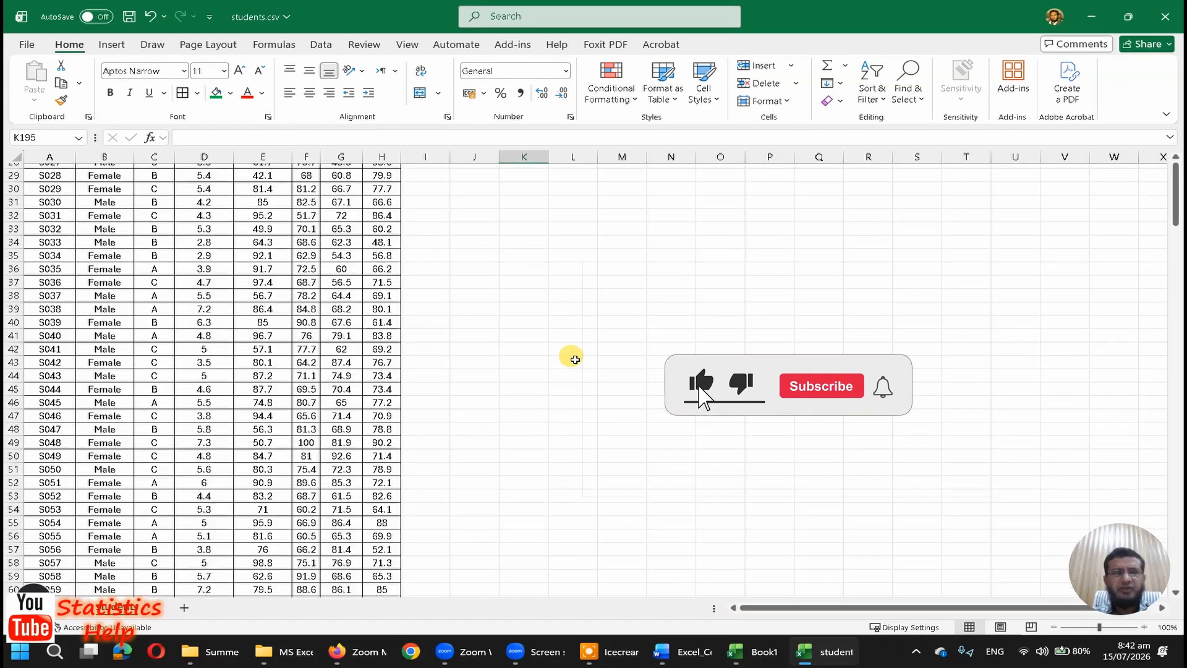
scroll(575, 359, down, 11)
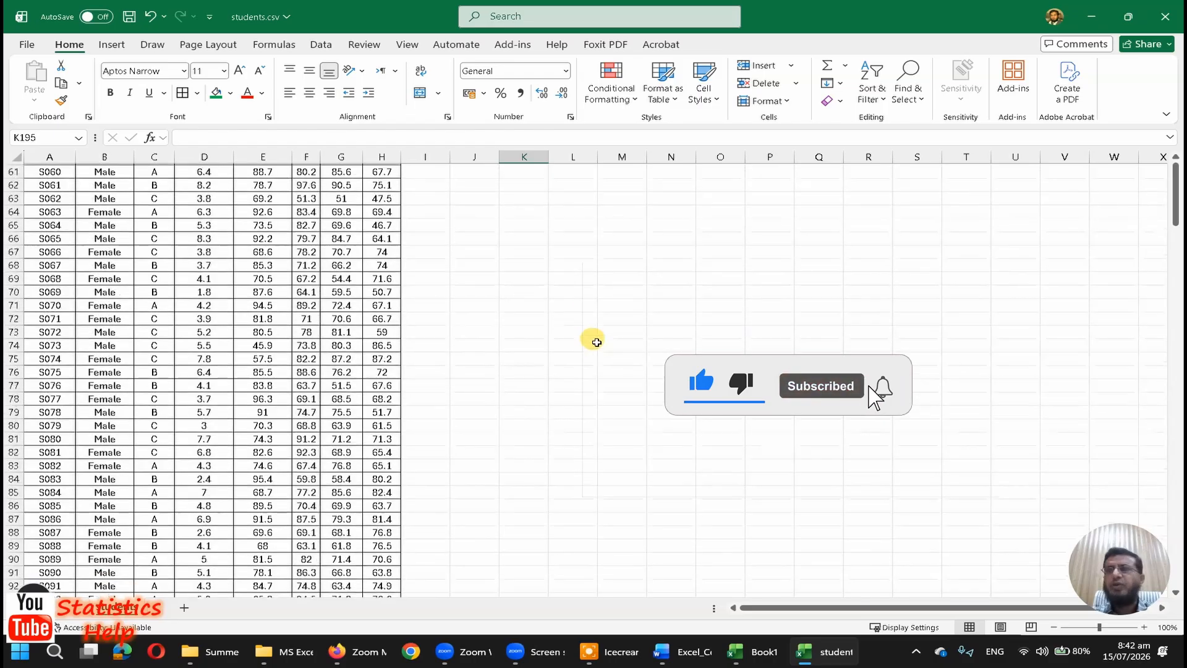
Step: Switch to the Icecream screen drawing pen and handwrite Σ(xi − x̄)² in the empty area beside the top of the table
scroll(596, 342, up, 20)
click(622, 329)
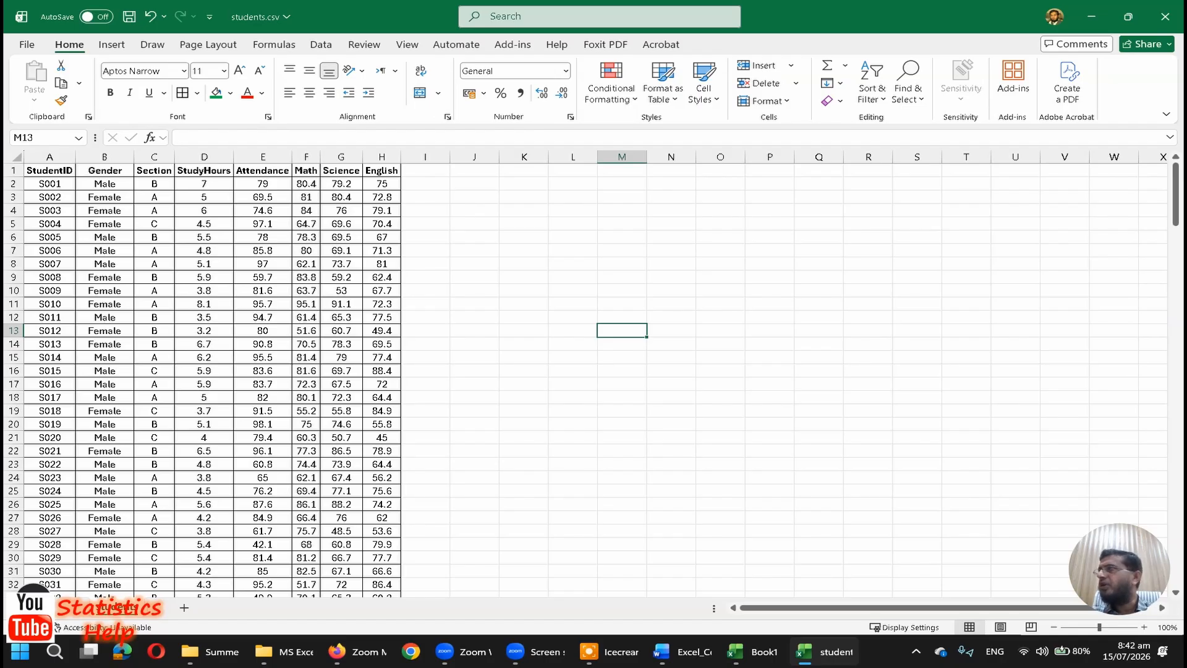
click(613, 657)
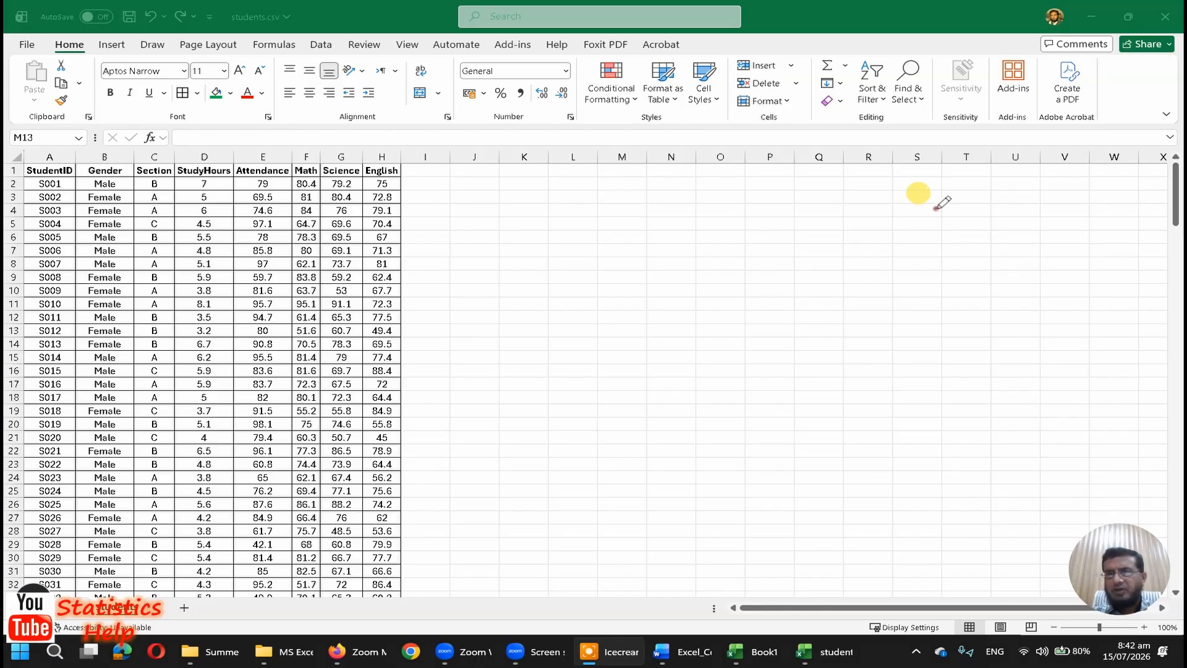
mouse_move(937, 211)
mouse_down()
mouse_move(908, 235)
mouse_move(995, 235)
mouse_move(1059, 211)
mouse_move(1054, 193)
mouse_move(1076, 215)
mouse_up()
click(986, 217)
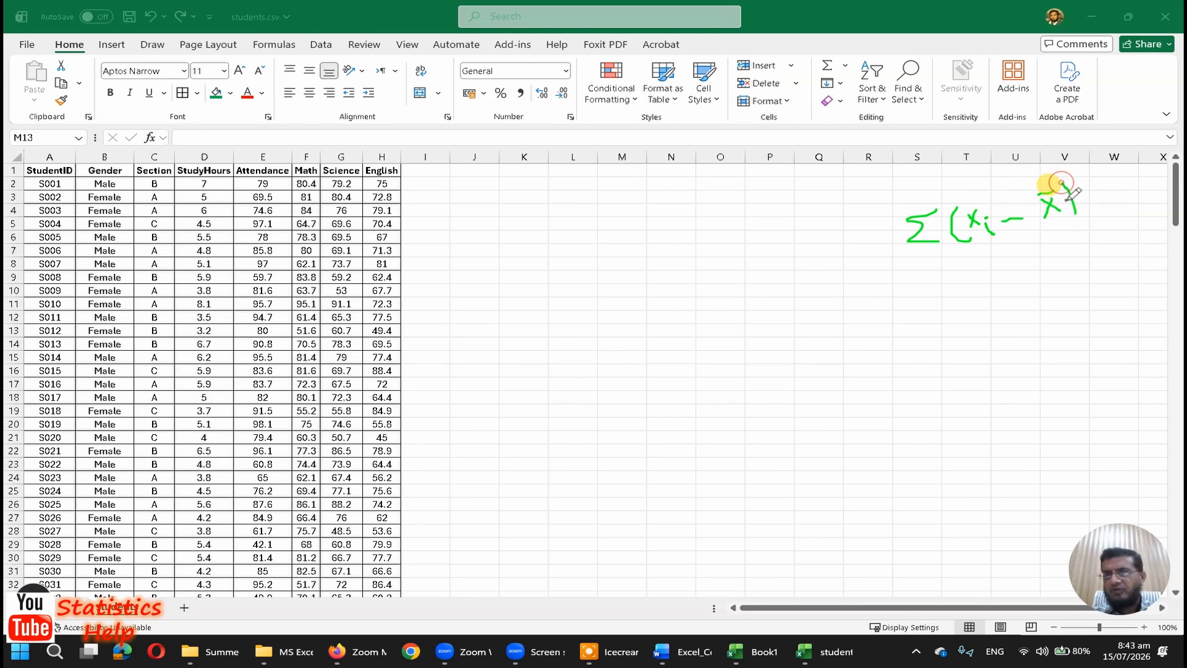
drag(1055, 170, 1072, 177)
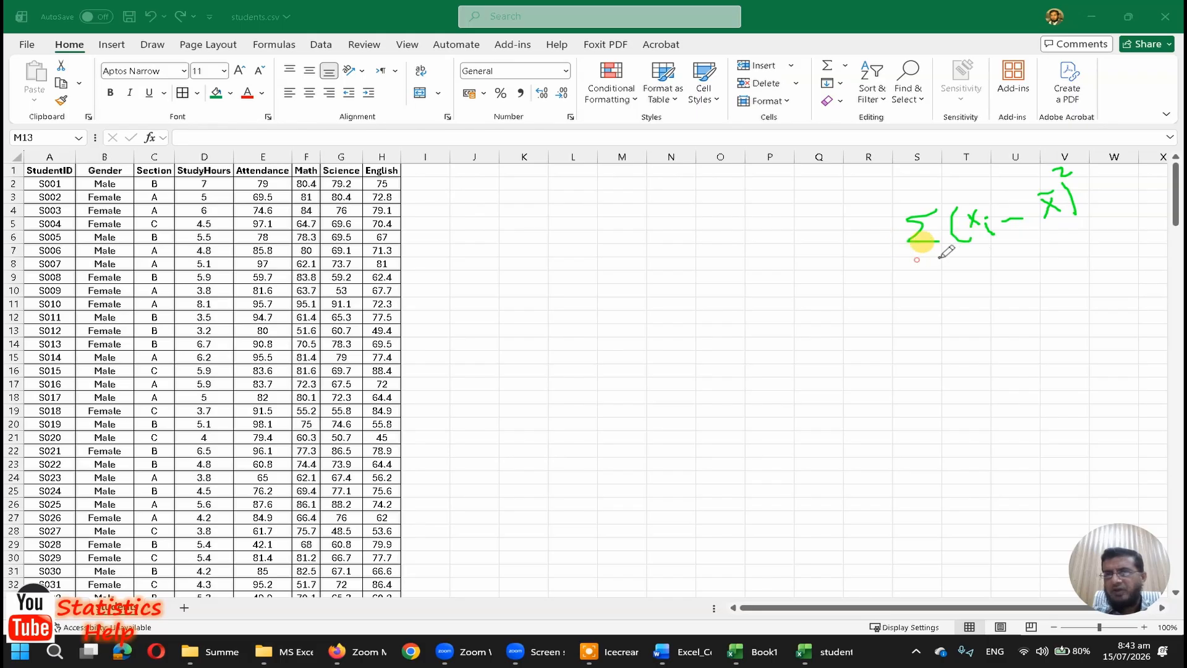
Step: Complete the handwritten variance formula with a fraction bar, the denominator n−1 and "var =" before it, and return to the worksheet
drag(917, 259, 1081, 237)
drag(989, 288, 1039, 273)
mouse_move(877, 271)
mouse_down()
mouse_move(891, 268)
mouse_move(894, 282)
mouse_up()
mouse_move(807, 265)
mouse_down()
mouse_move(815, 276)
mouse_move(825, 254)
mouse_move(852, 267)
mouse_move(861, 253)
mouse_up()
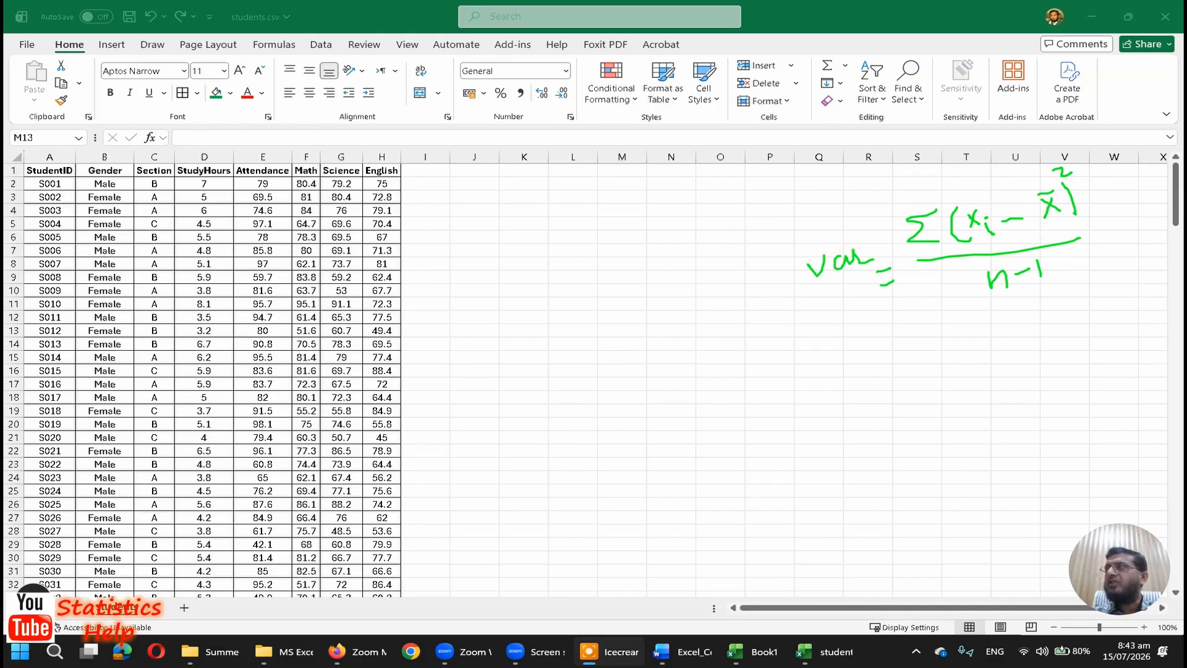
click(1052, 213)
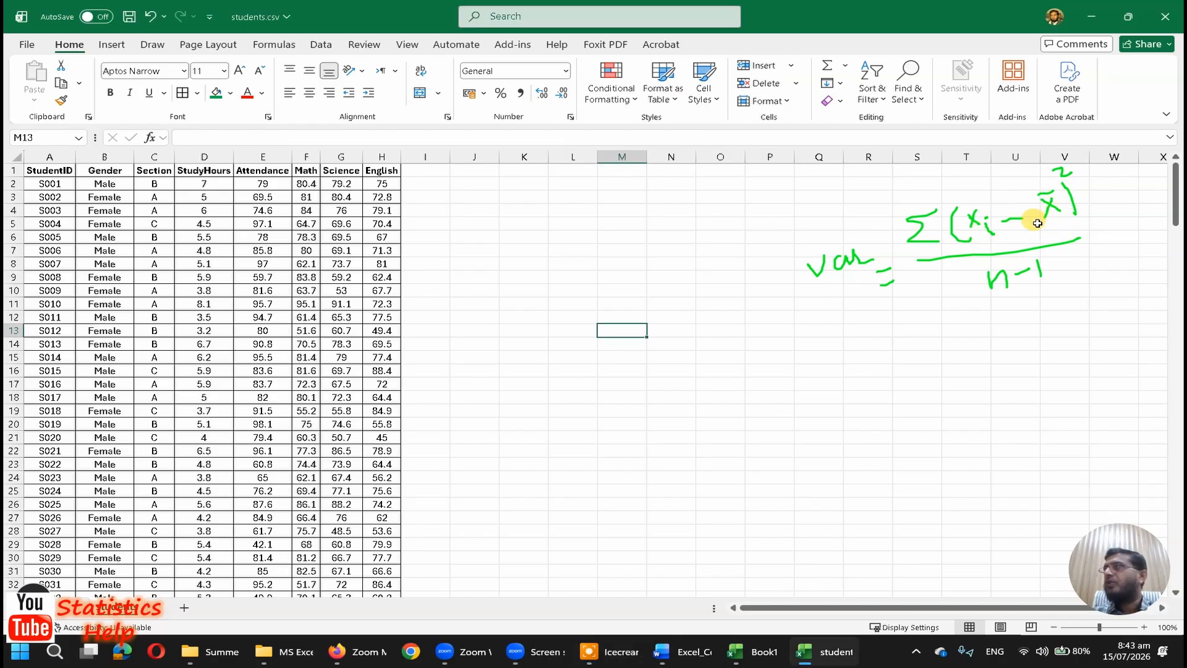
Step: Review the summary statistics below the StudyHours data, ending on the mean formula in D202
click(340, 385)
key(ctrl+Left)
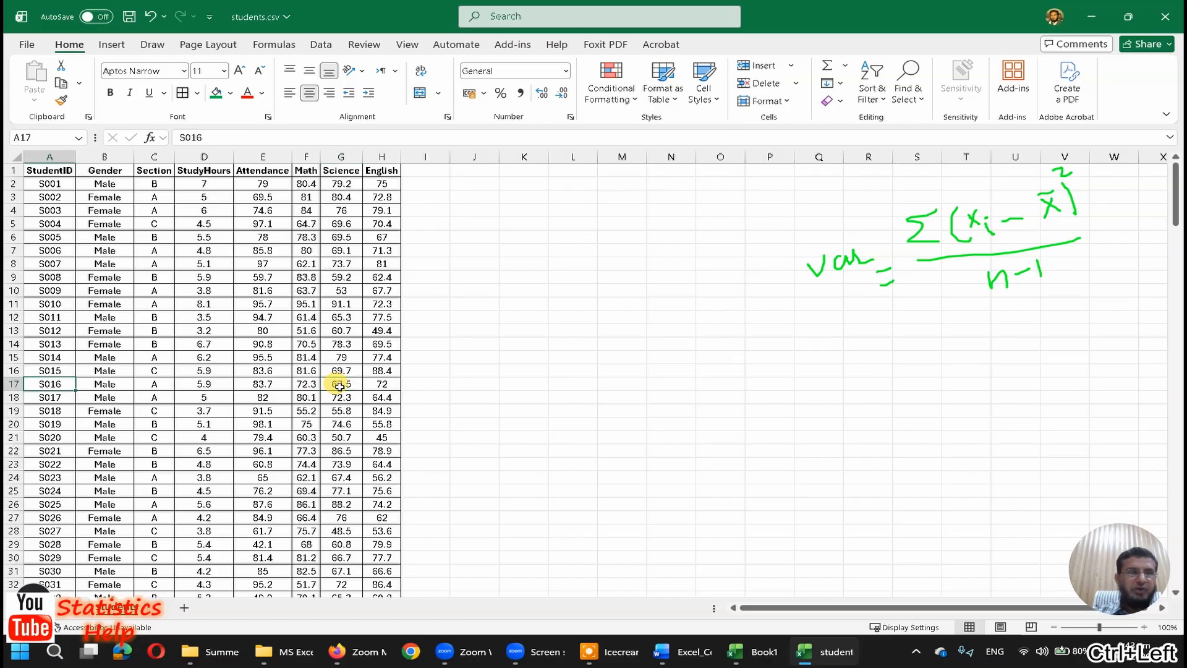
key(Right)
key(Right)
key(ctrl+Down)
key(Right)
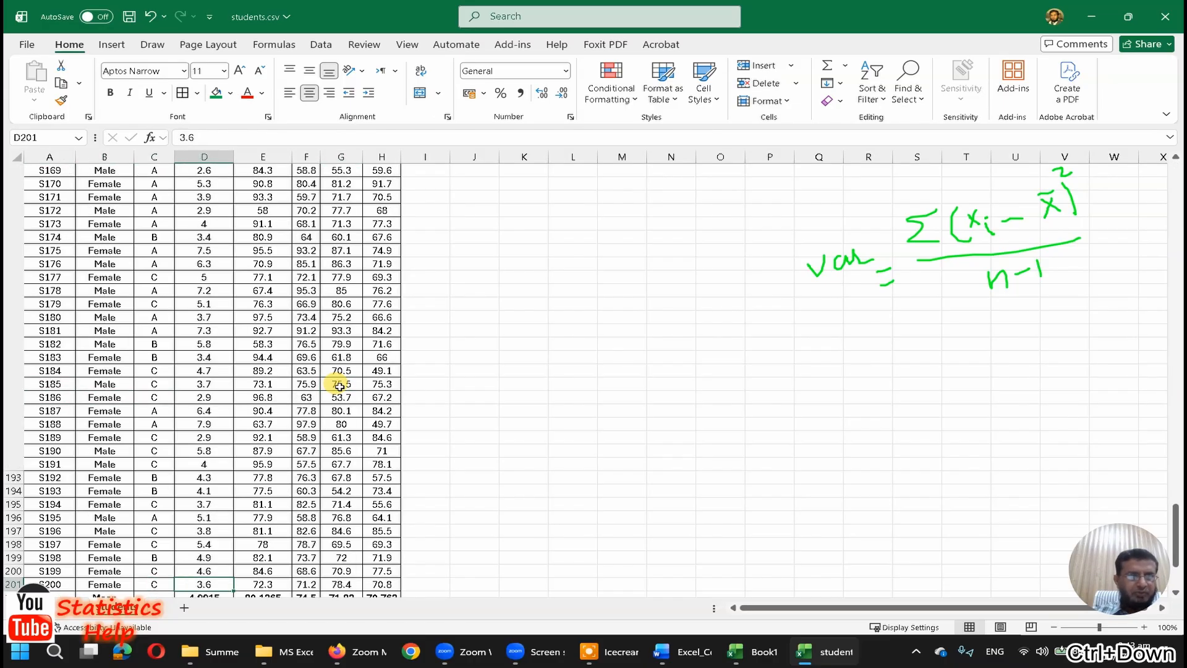
key(Down)
key(Down)
key(ctrl+Down)
key(Up)
key(Up)
key(Up)
key(Up)
key(Up)
key(Up)
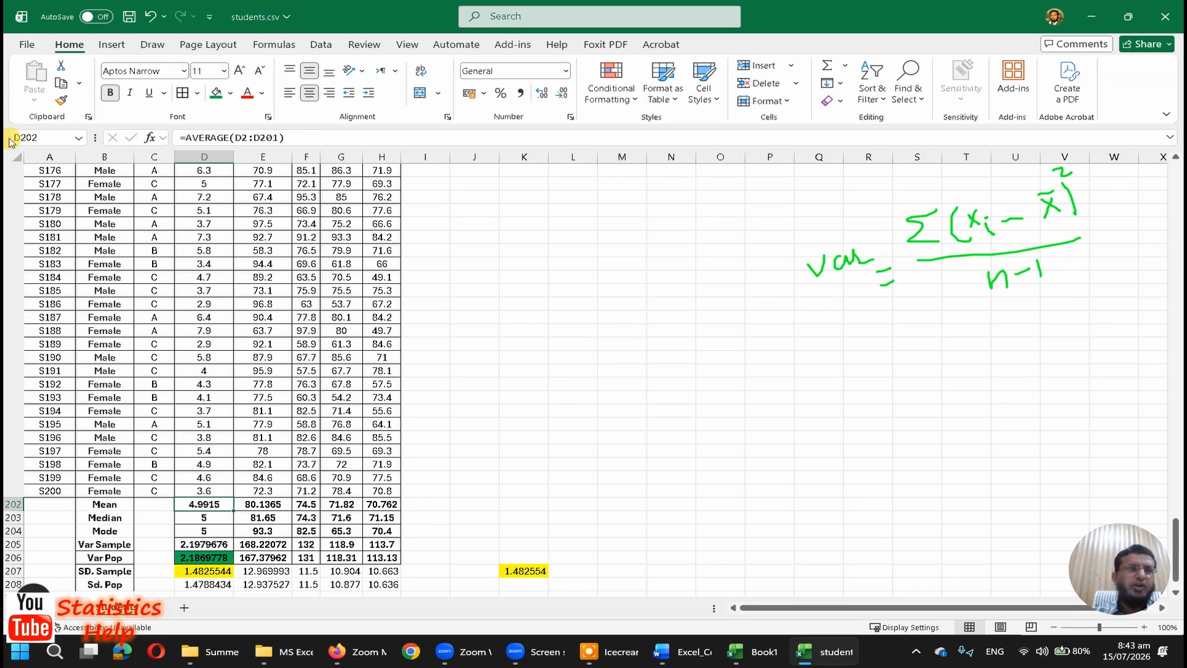
Step: Delete columns J through M to remove the leftover calculation beside the statistics rows
click(486, 290)
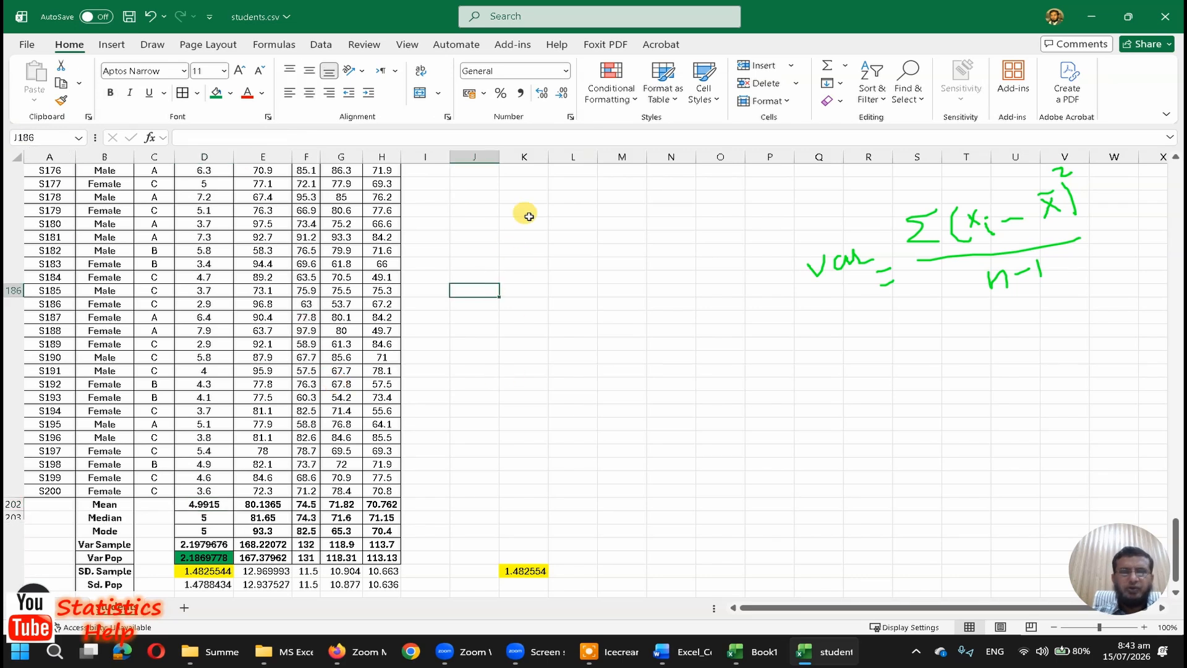
drag(474, 156, 643, 158)
right_click(643, 158)
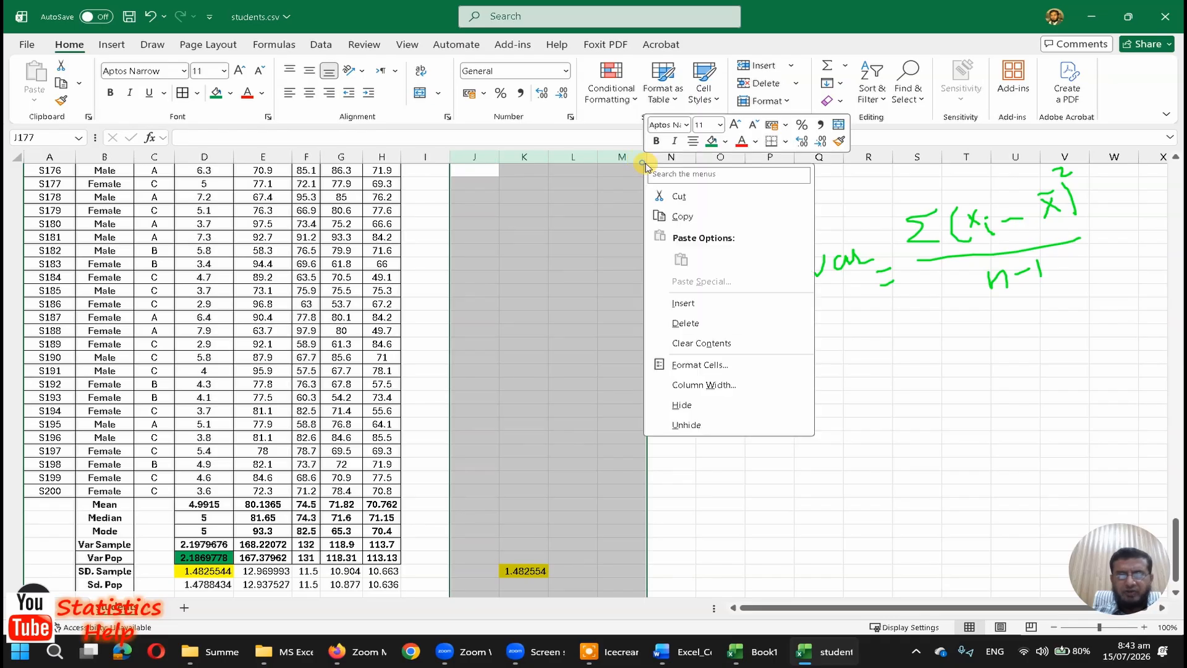
click(683, 323)
click(519, 355)
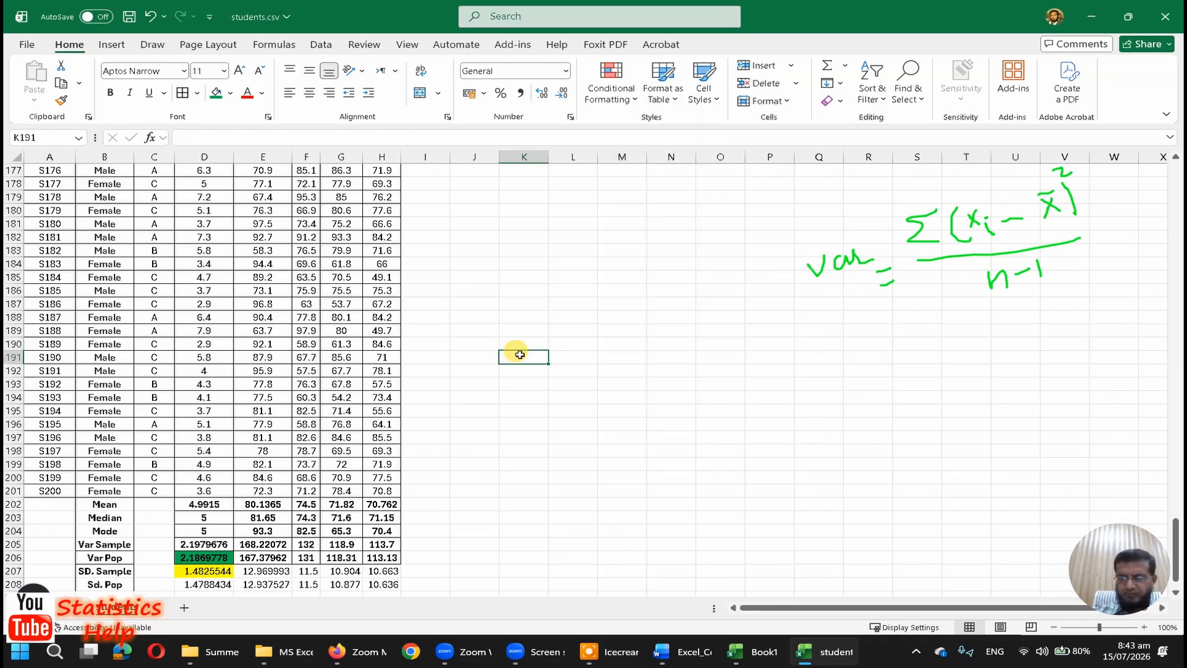
Step: Enter the header X-Xbar in J1, leaving one blank column beside the student table
key(ctrl+Home)
key(Right)
key(Right)
key(Right)
key(Right)
key(Right)
key(Right)
key(Right)
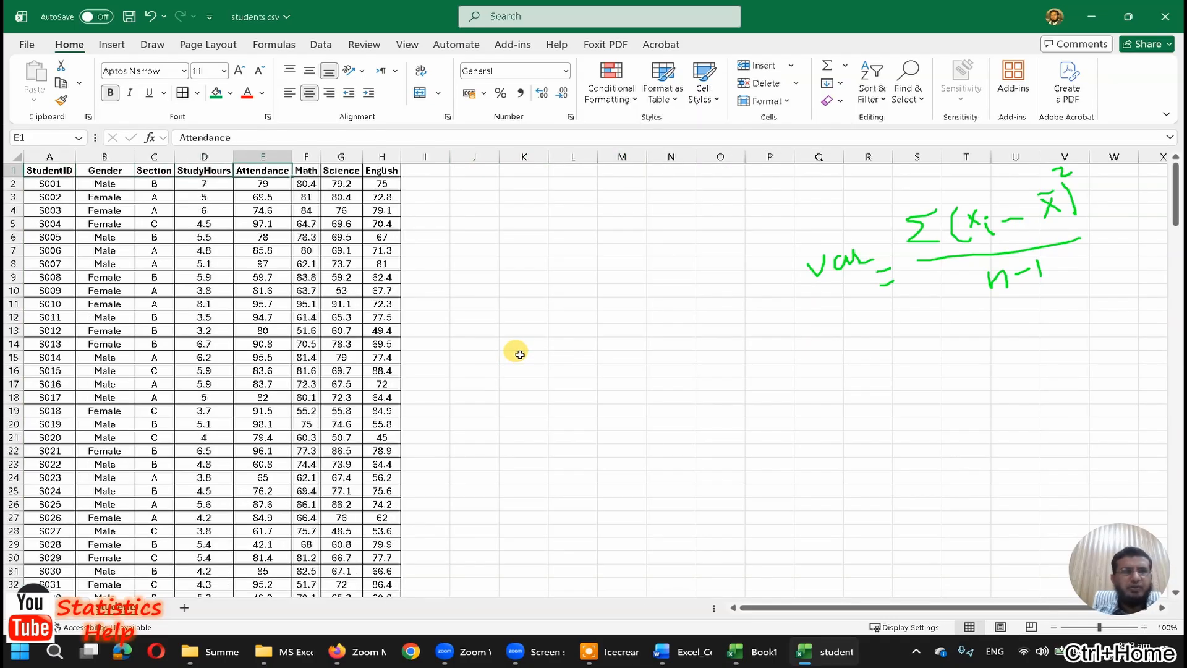
key(Right)
key(Right)
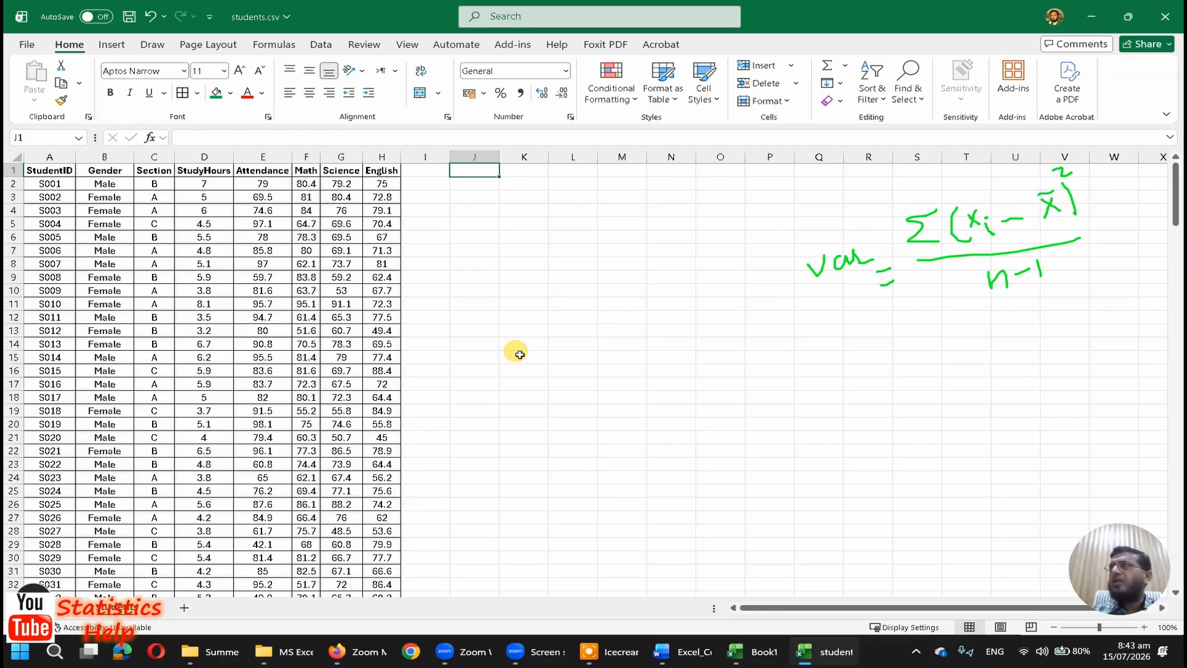
text(X-)
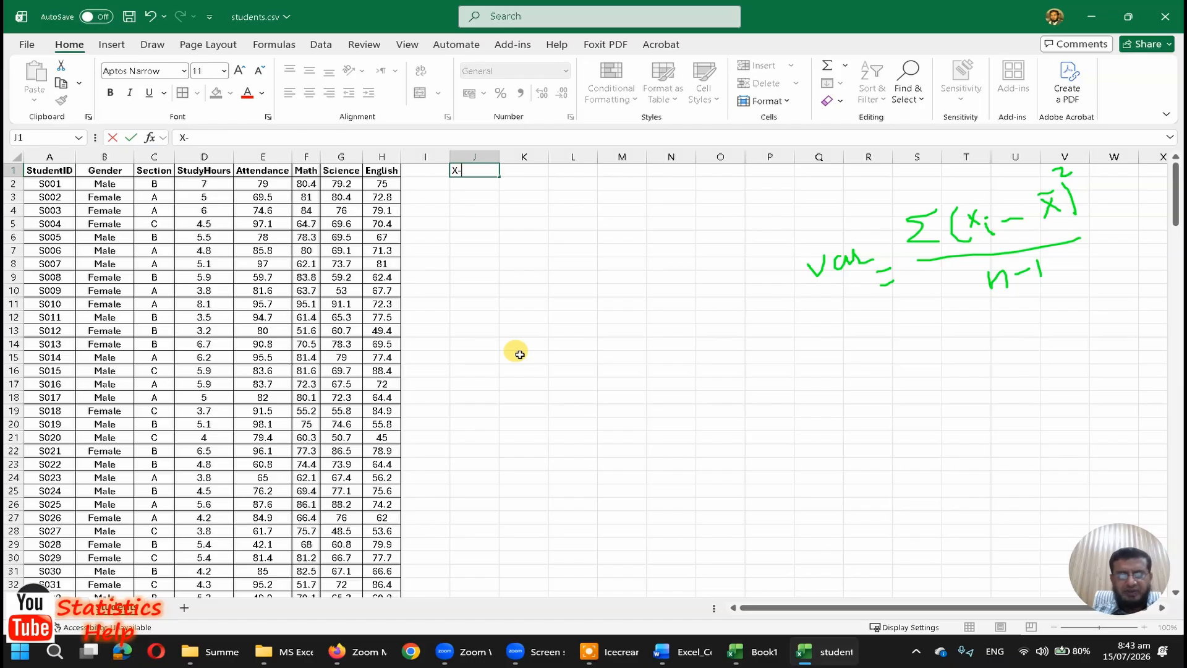
text(Xbar)
key(Return)
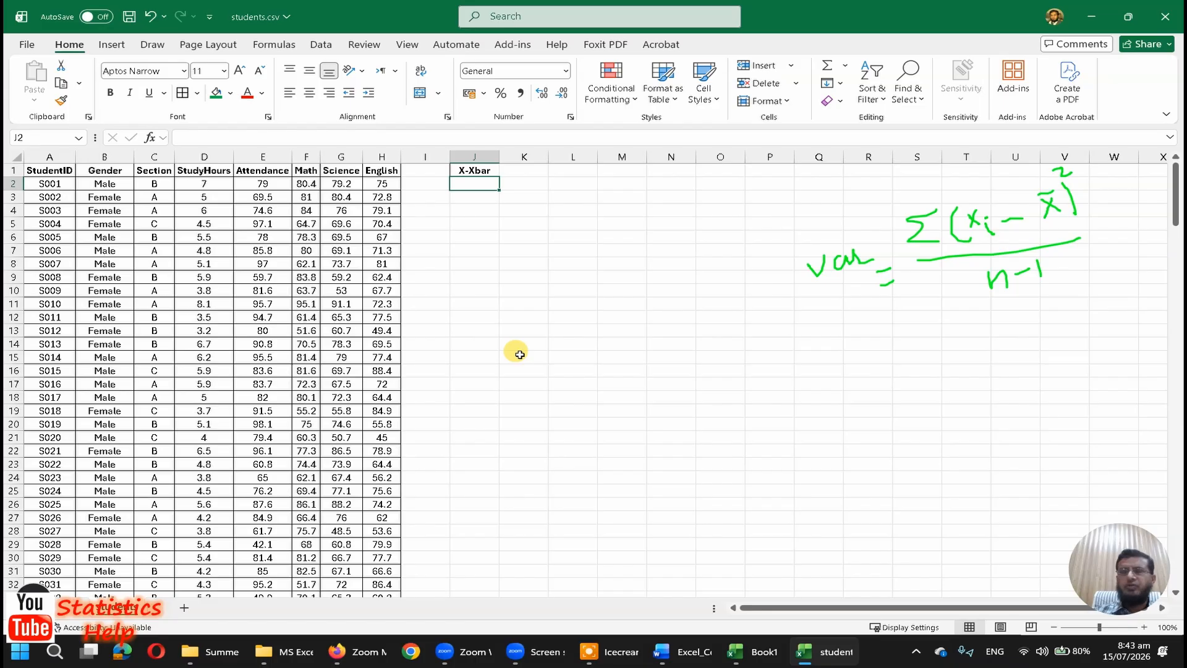
key(Up)
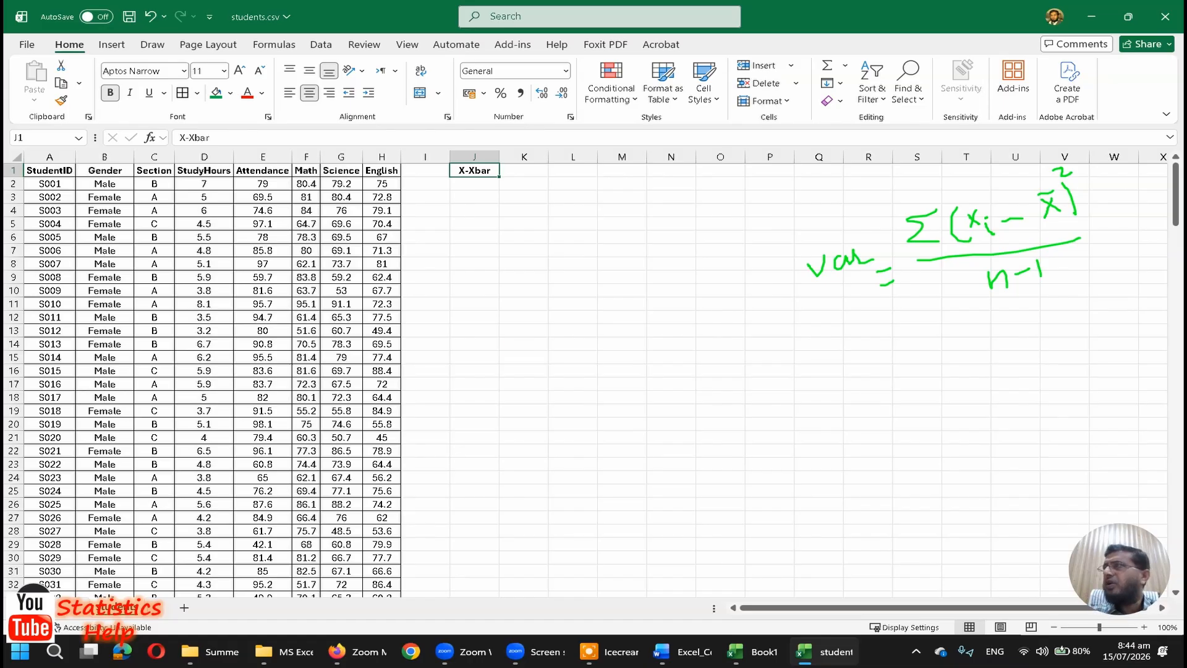
Step: Circle the xi − x̄ term in the handwritten variance formula with the Icecream drawing pen and return to cell J2 of the worksheet
click(1147, 423)
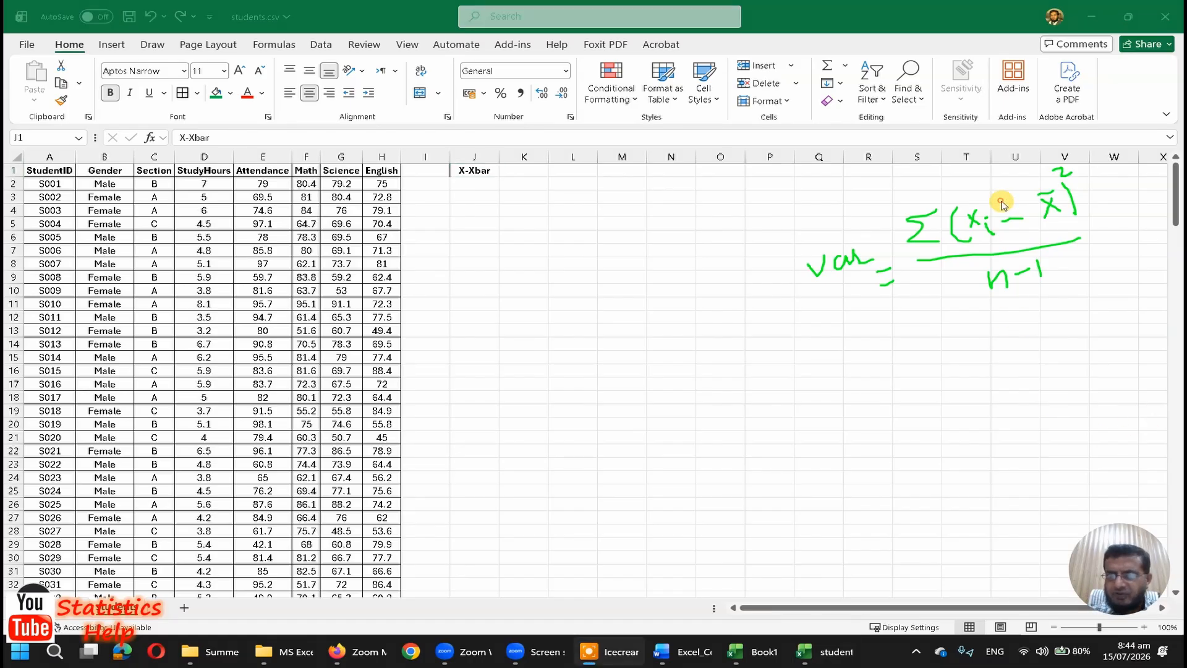
mouse_move(1002, 204)
mouse_down()
mouse_move(961, 207)
mouse_move(1018, 238)
mouse_move(1070, 198)
mouse_move(1004, 197)
mouse_up()
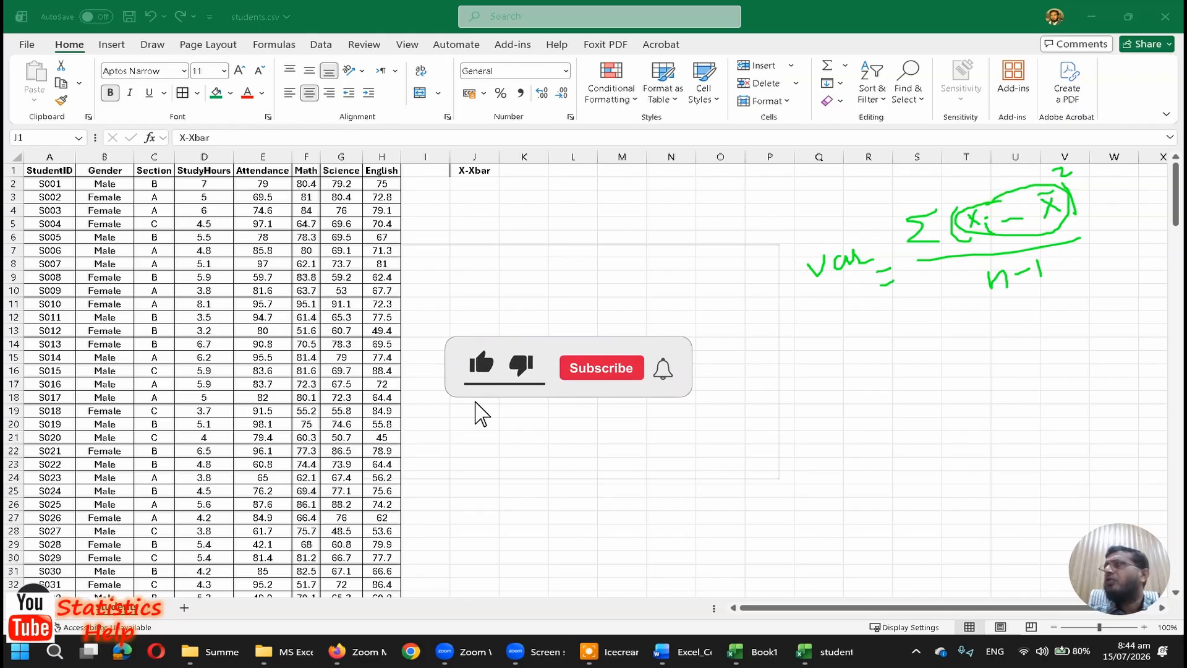
click(486, 186)
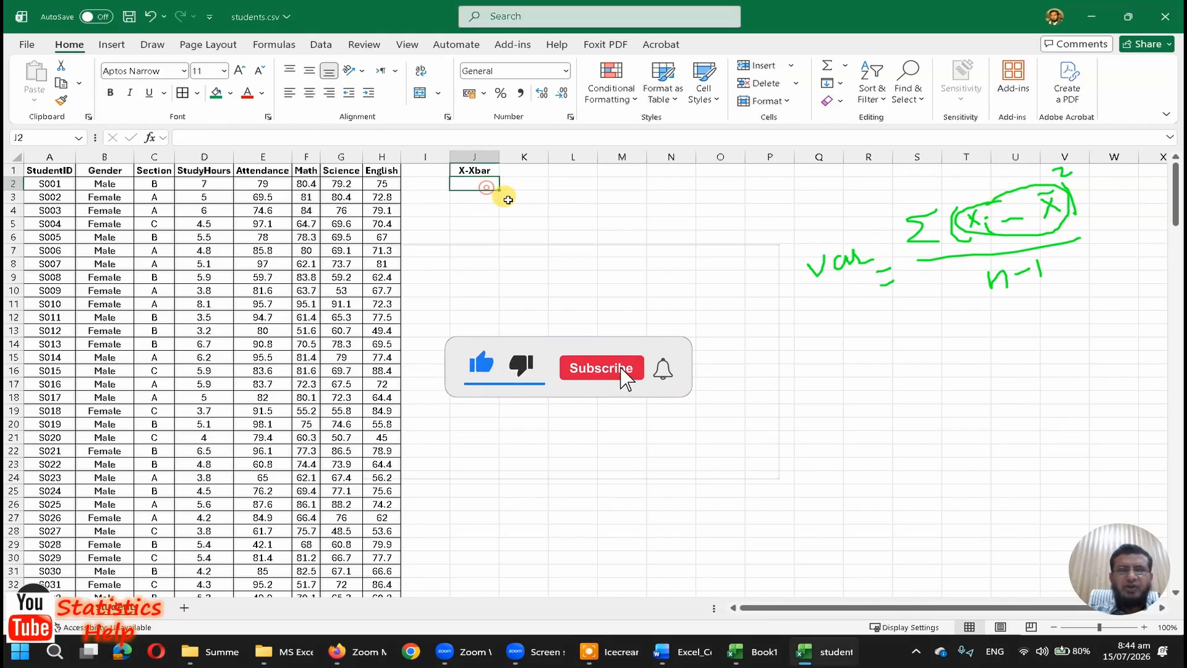
Step: Locate the cell holding the StudyHours mean below the data and return to the top of the sheet
click(210, 290)
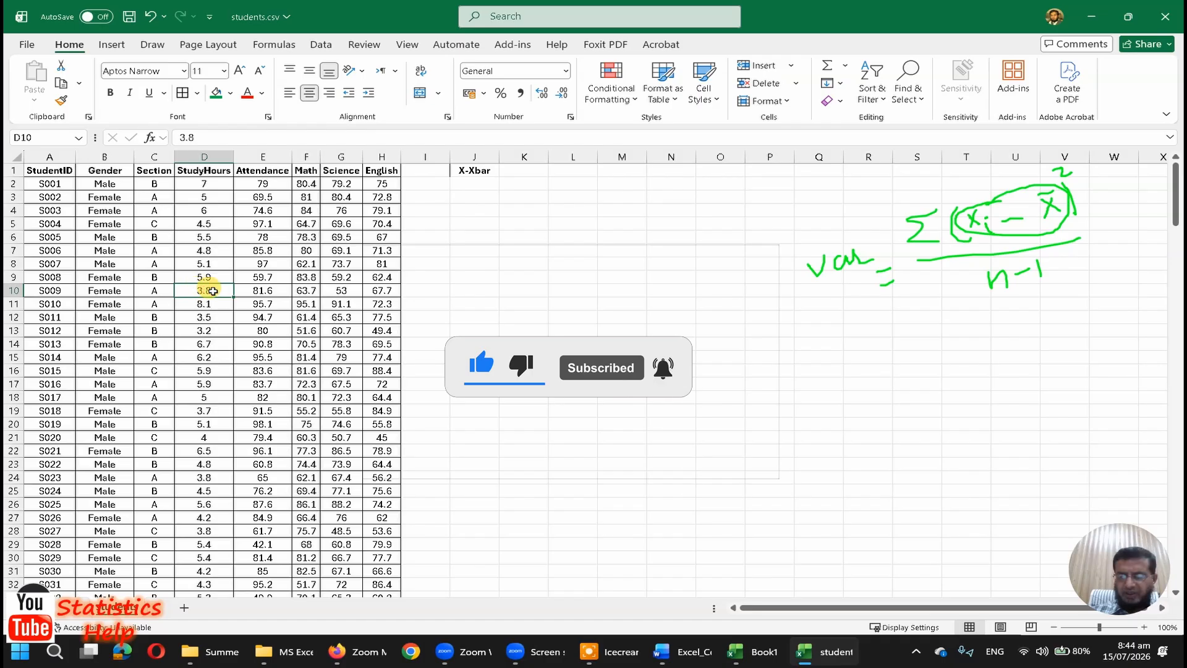
key(ctrl+Down)
key(Up)
key(Up)
key(Up)
key(Up)
key(Up)
key(Up)
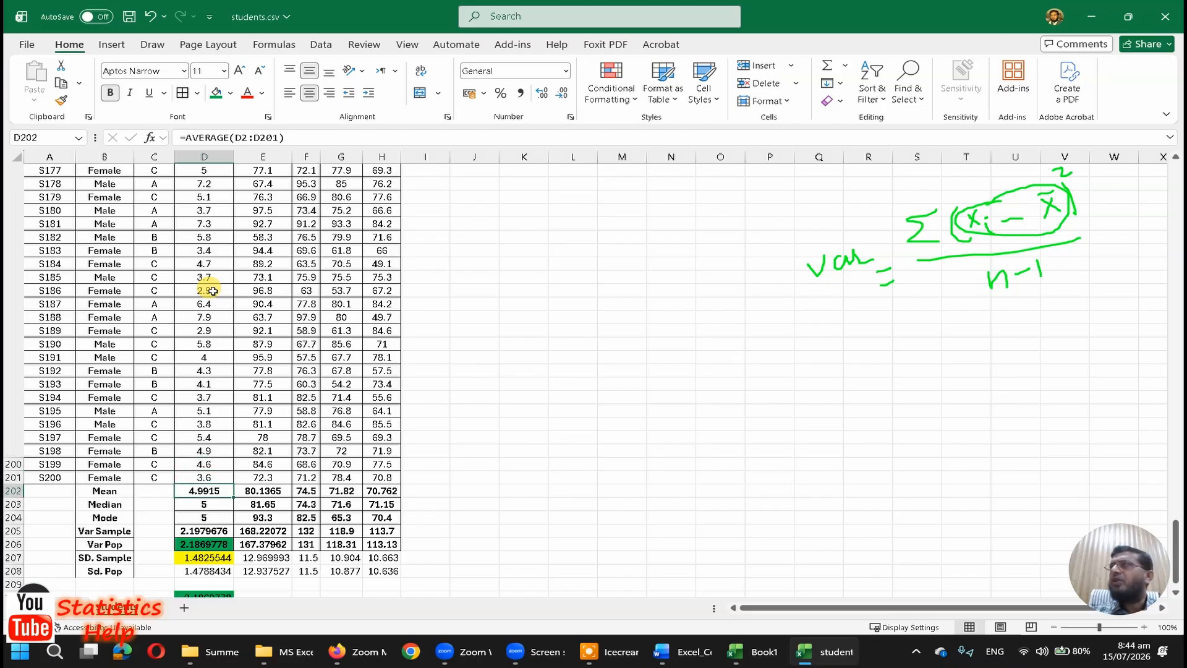
key(Right)
key(Right)
key(Right)
key(Right)
key(Right)
key(Right)
key(ctrl+Up)
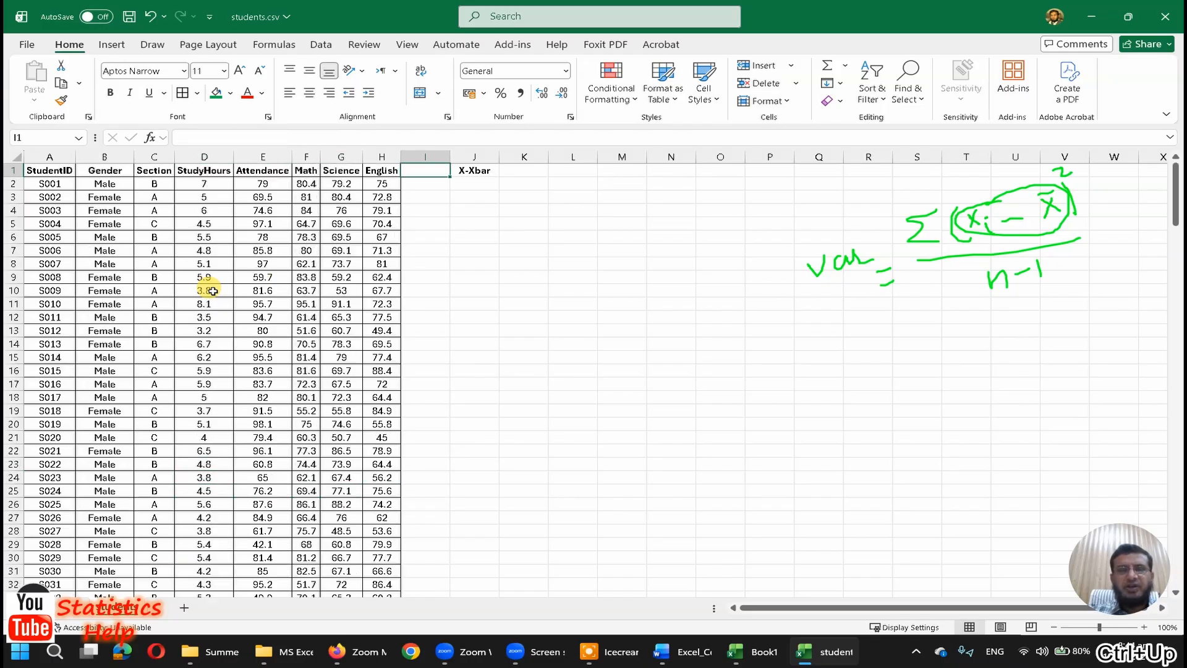
Step: Enter =D2-D202 in J2 to subtract the StudyHours mean from the first student's value, checking the referenced mean cell before confirming
key(Down)
text(=)
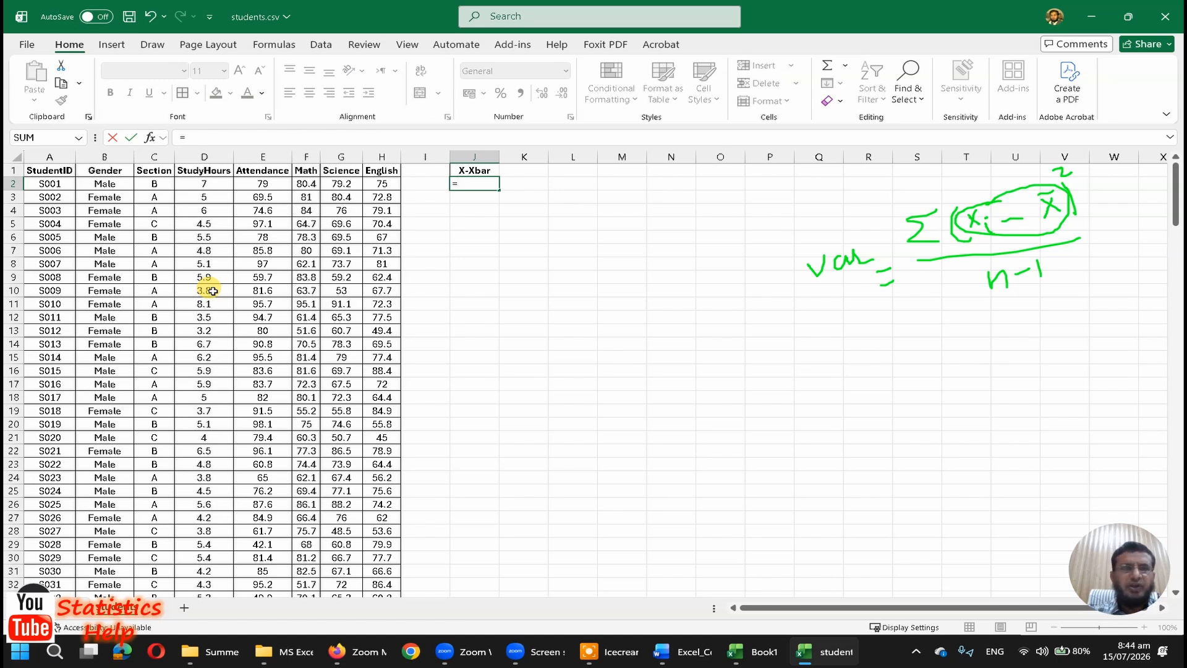
key(Left)
key(Left)
key(Left)
key(Left)
key(Left)
key(Left)
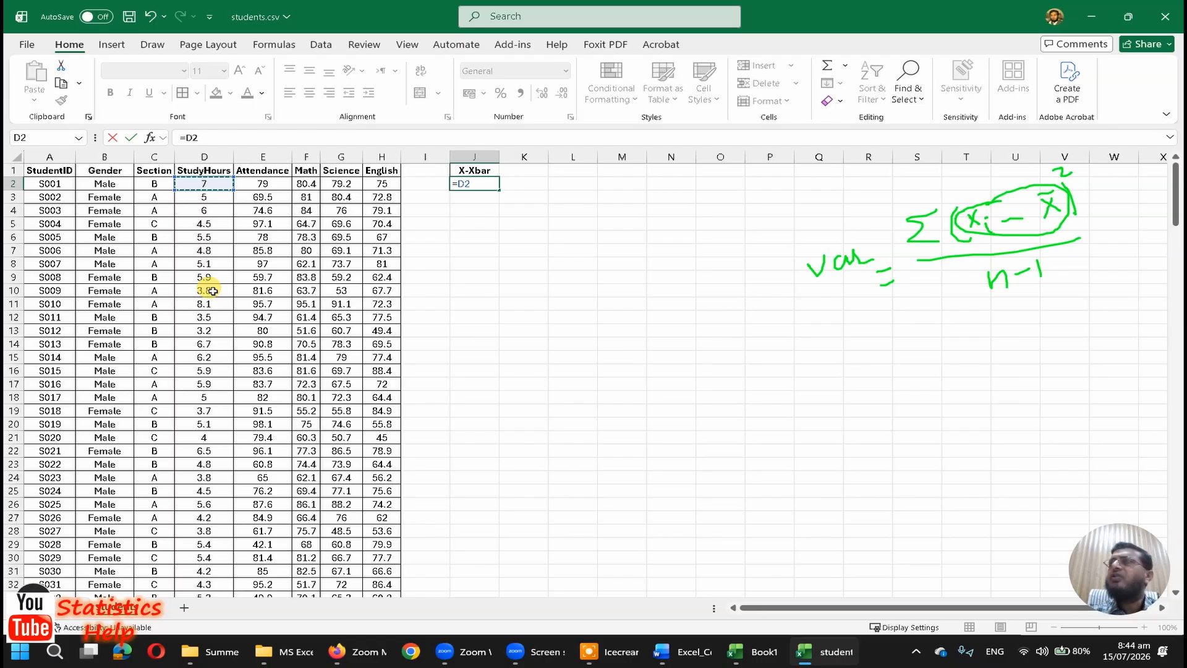
text(-)
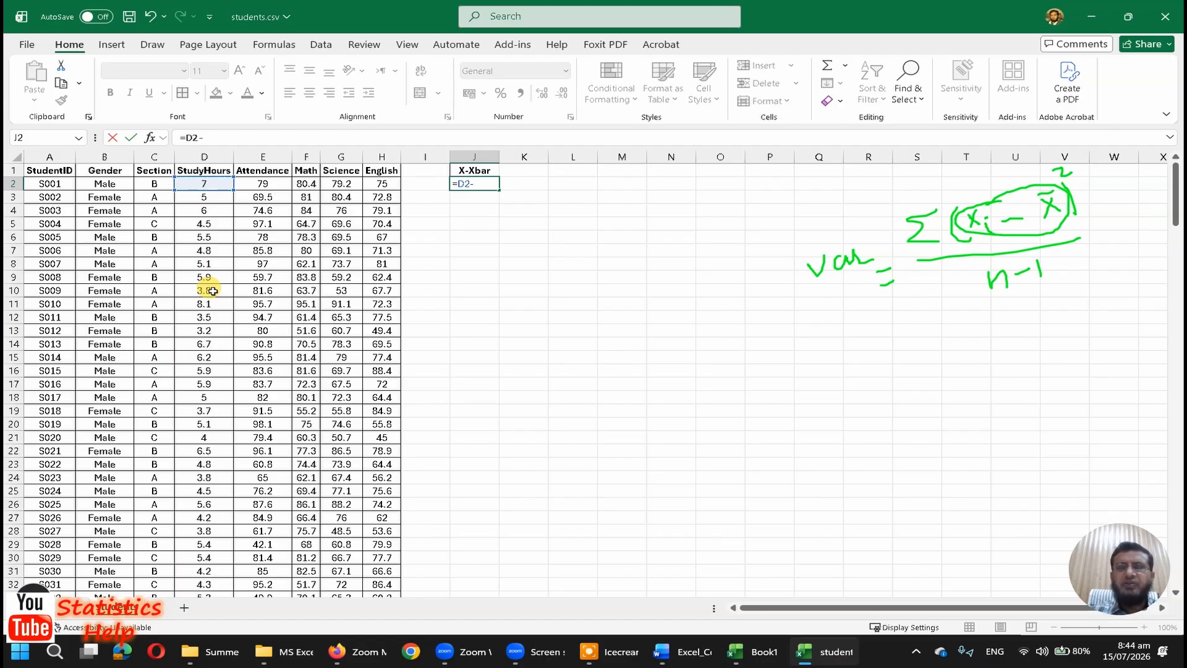
text(d202)
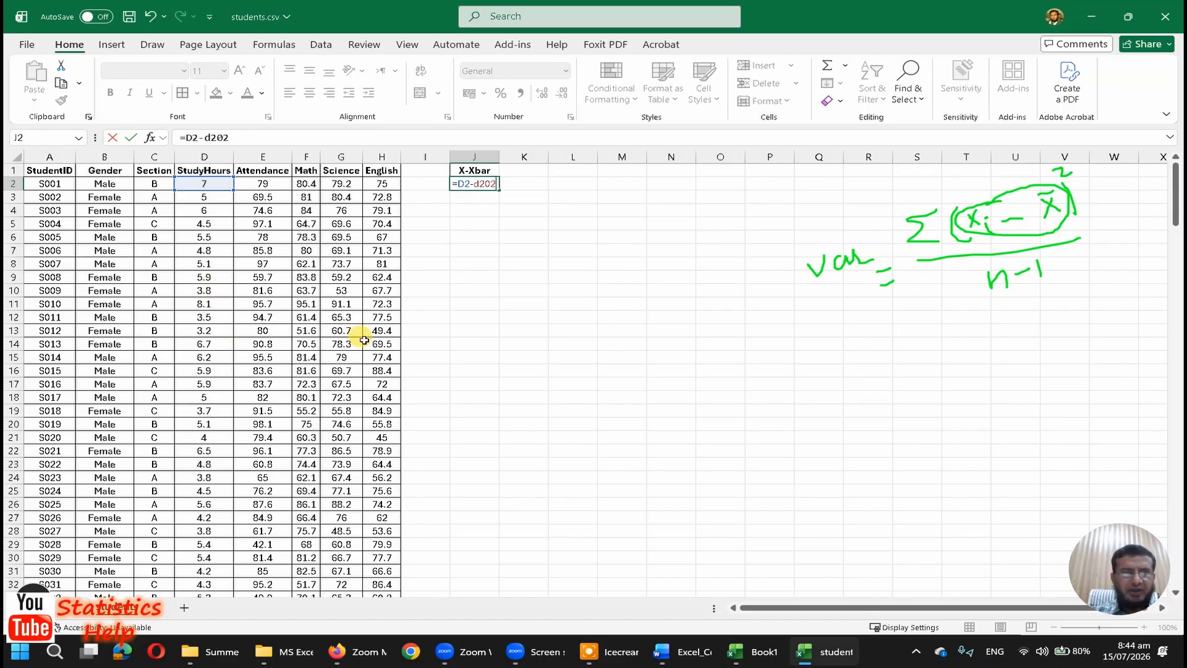
scroll(363, 342, down, 10)
scroll(364, 342, down, 20)
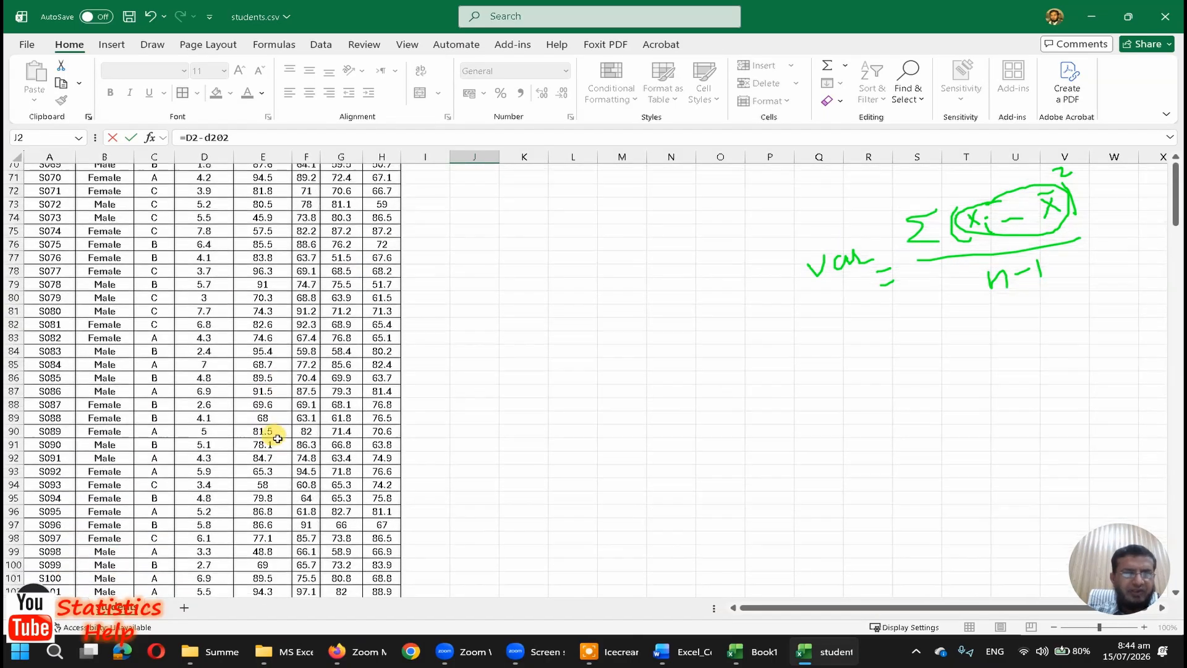
scroll(260, 459, down, 20)
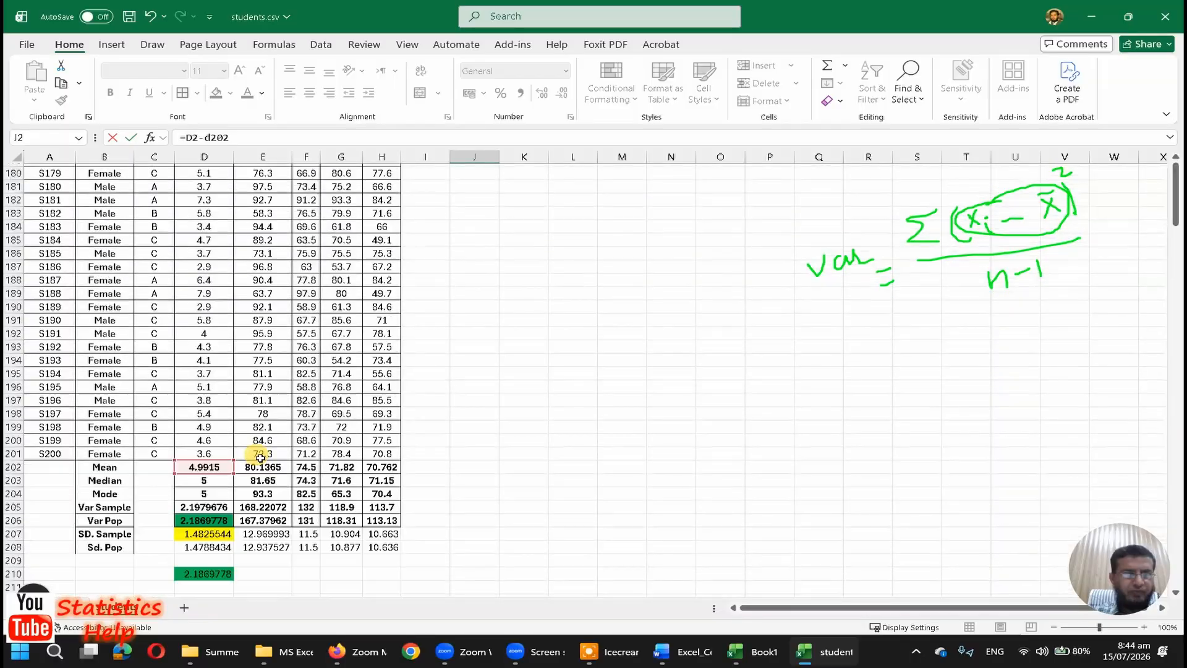
scroll(411, 322, up, 20)
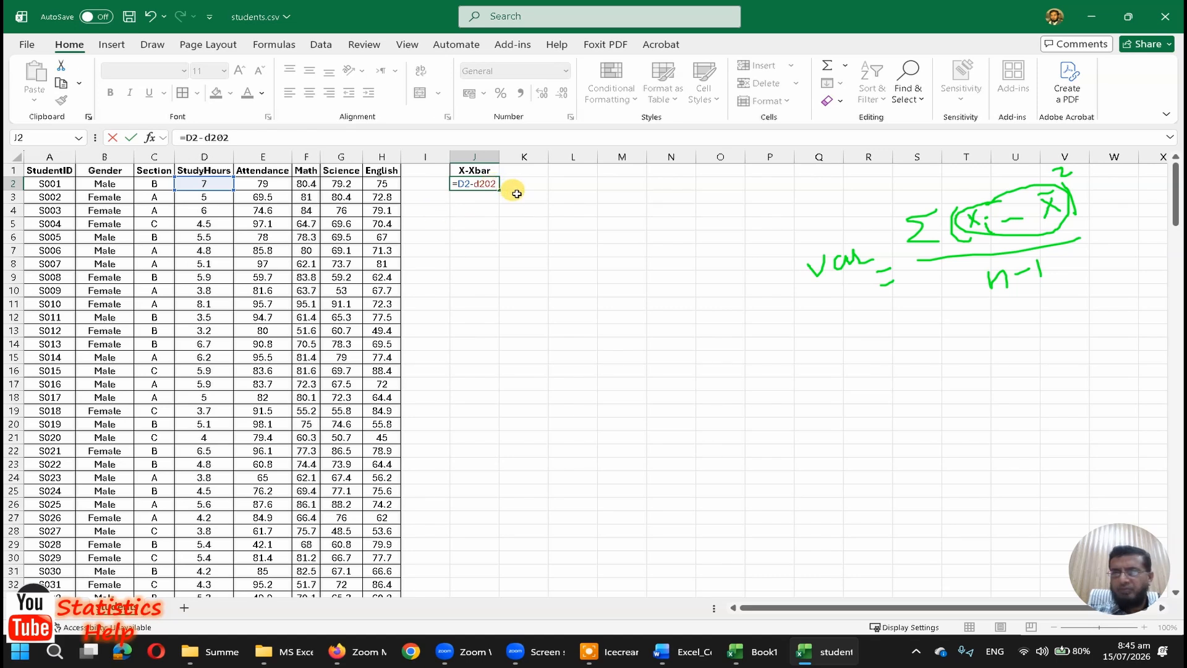
key(Return)
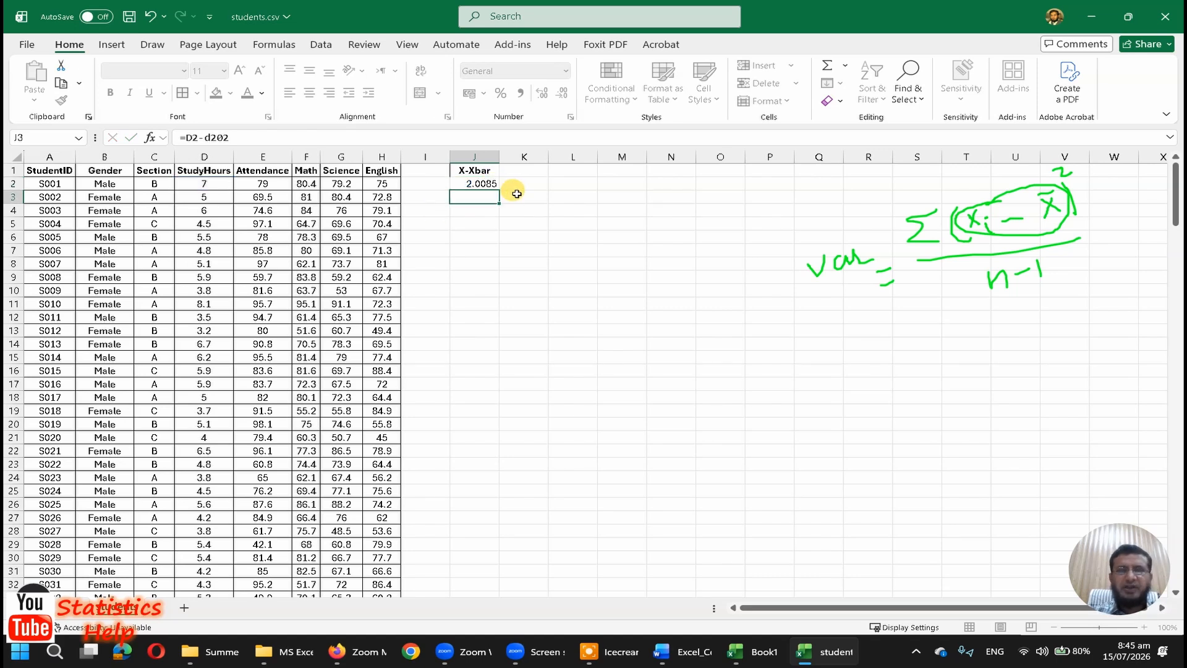
key(Up)
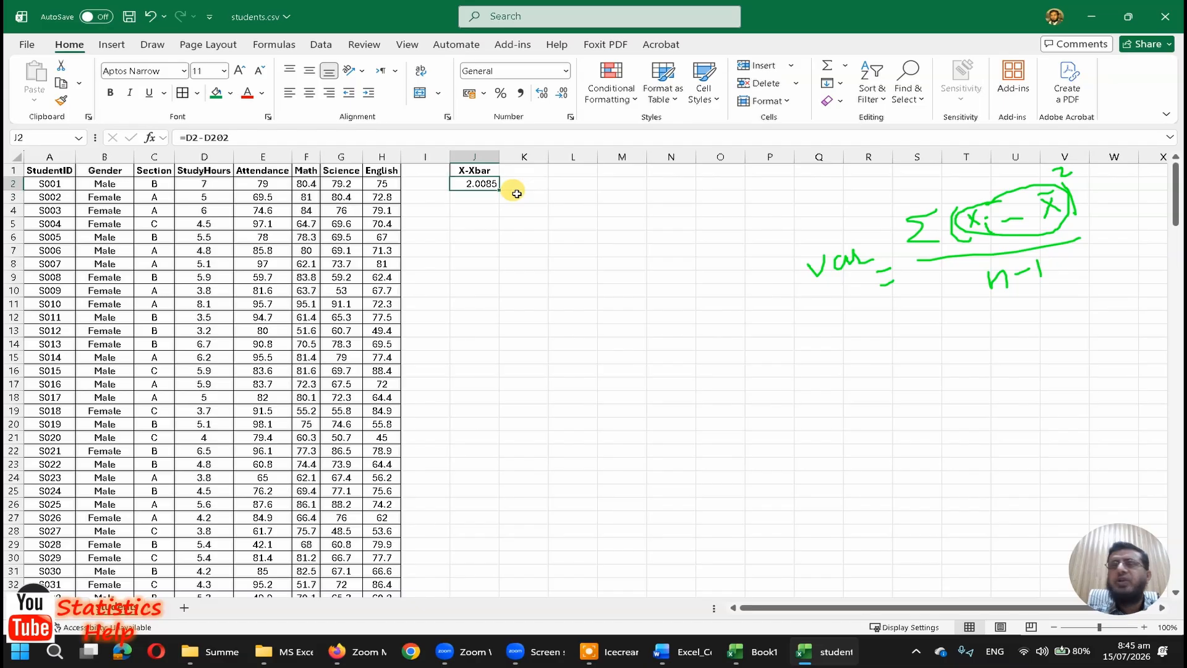
Step: Enter =D3-D202 in J3 to compute the second student's deviation from the StudyHours mean
click(477, 198)
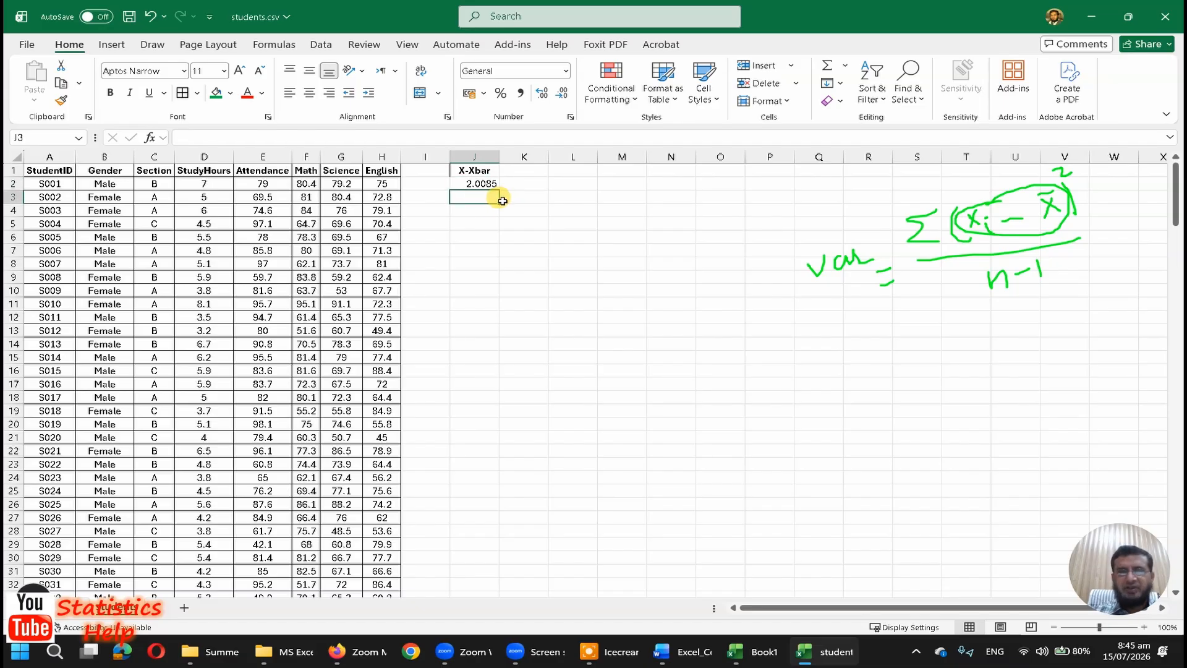
text(=)
key(Left)
key(Left)
key(Left)
key(Left)
key(Left)
key(Left)
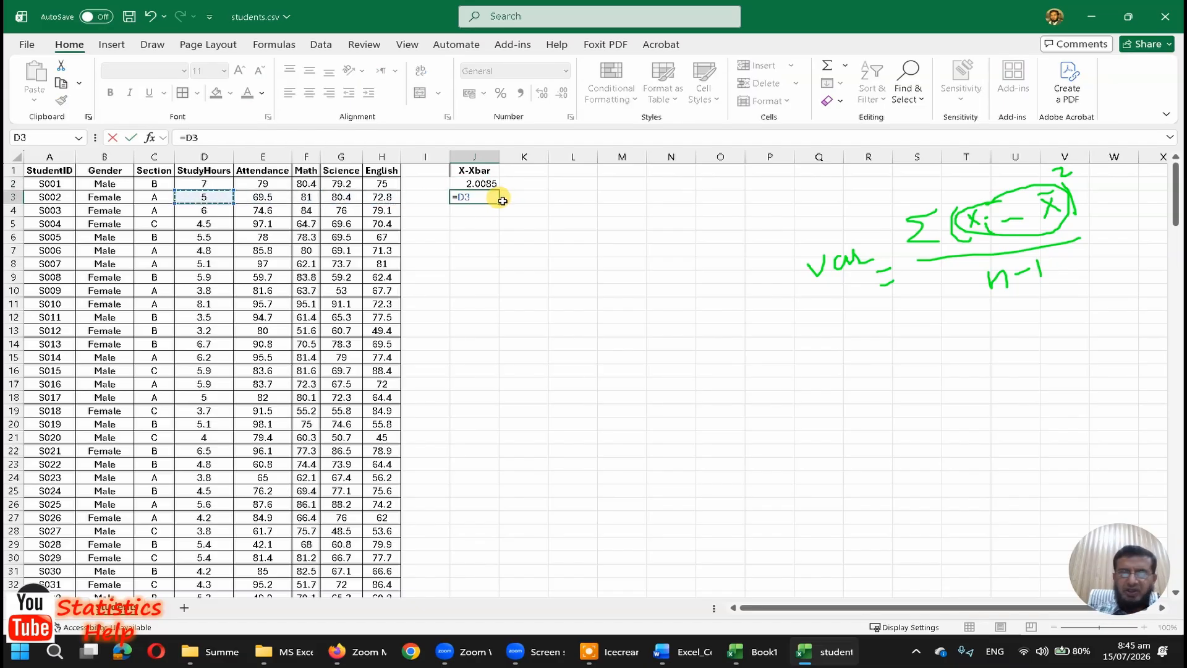
text(-d202)
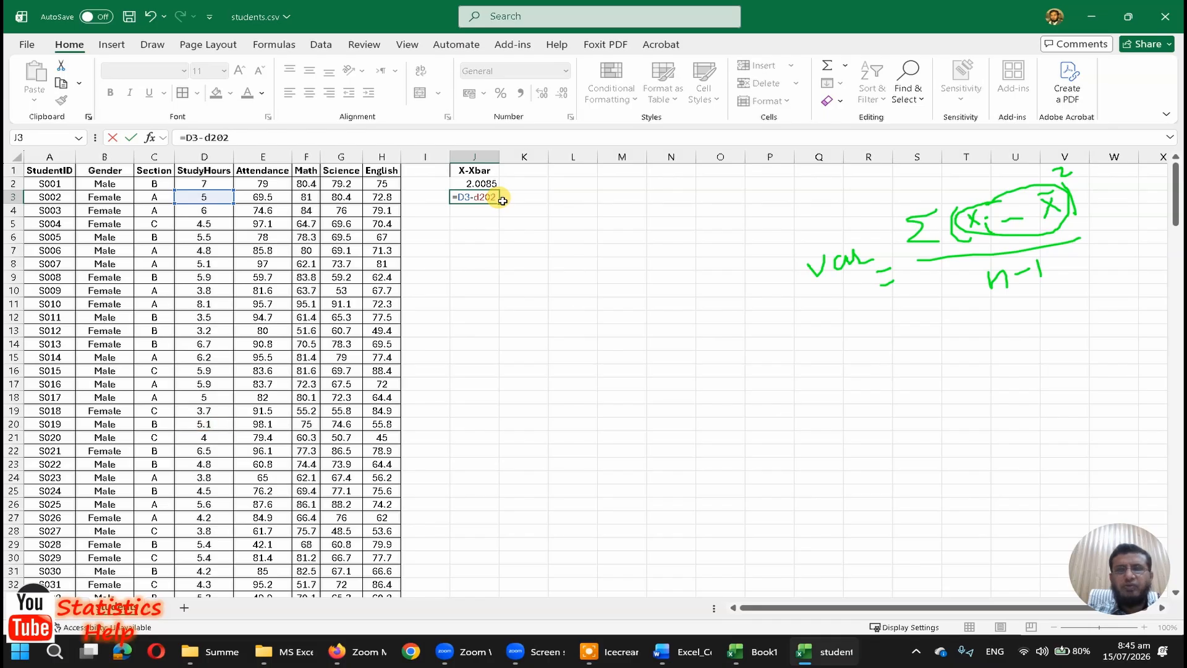
key(Return)
key(Up)
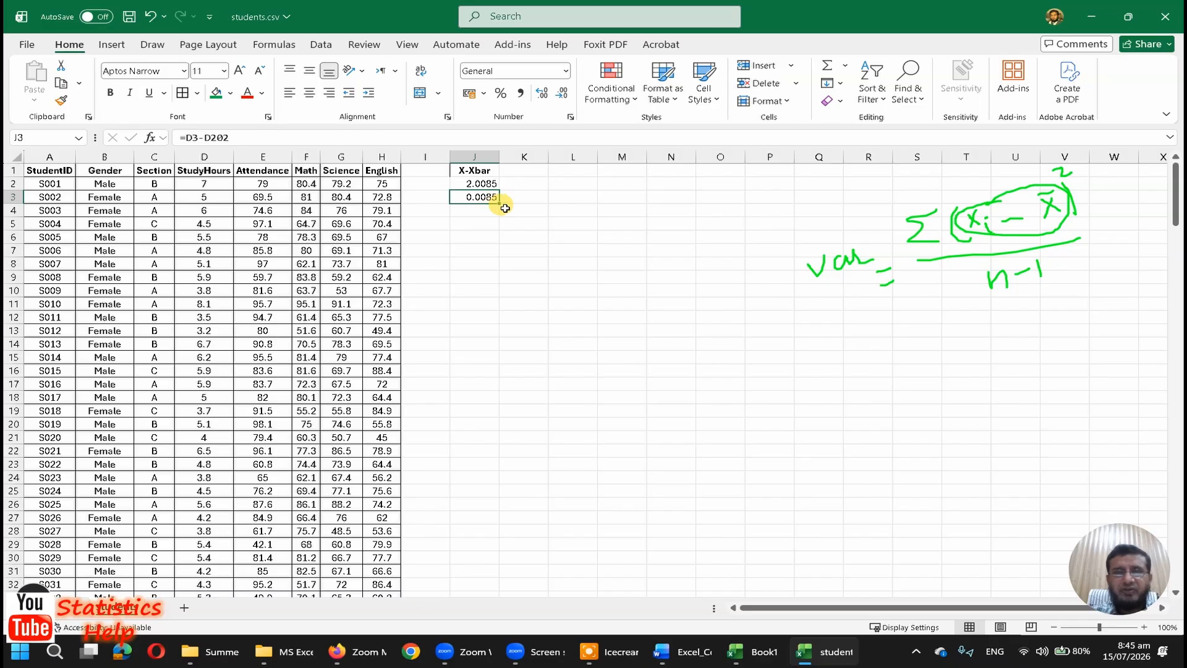
Step: Fill the J3 deviation formula down the X-Xbar column through J202 and return to its header
drag(499, 203, 492, 490)
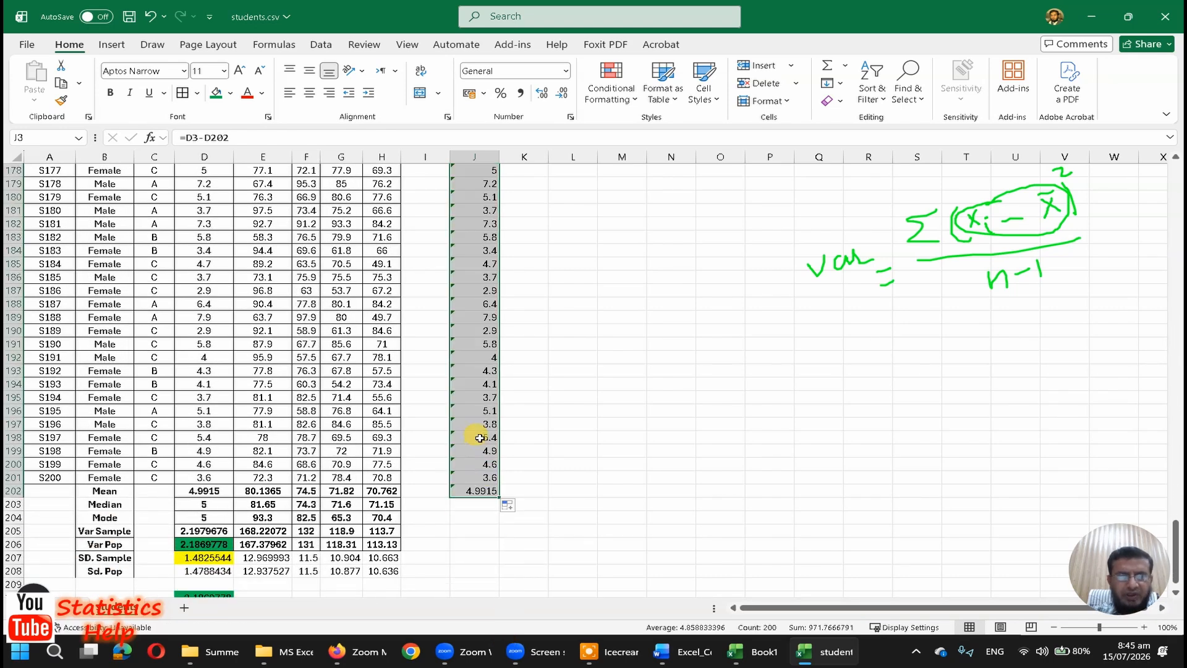
click(489, 438)
key(ctrl+Up)
Step: Examine how the mean reference changes in the filled X-Xbar formulas from J2 down to J14
key(Down)
key(Down)
key(Down)
key(Down)
key(Down)
key(Down)
key(Down)
key(Down)
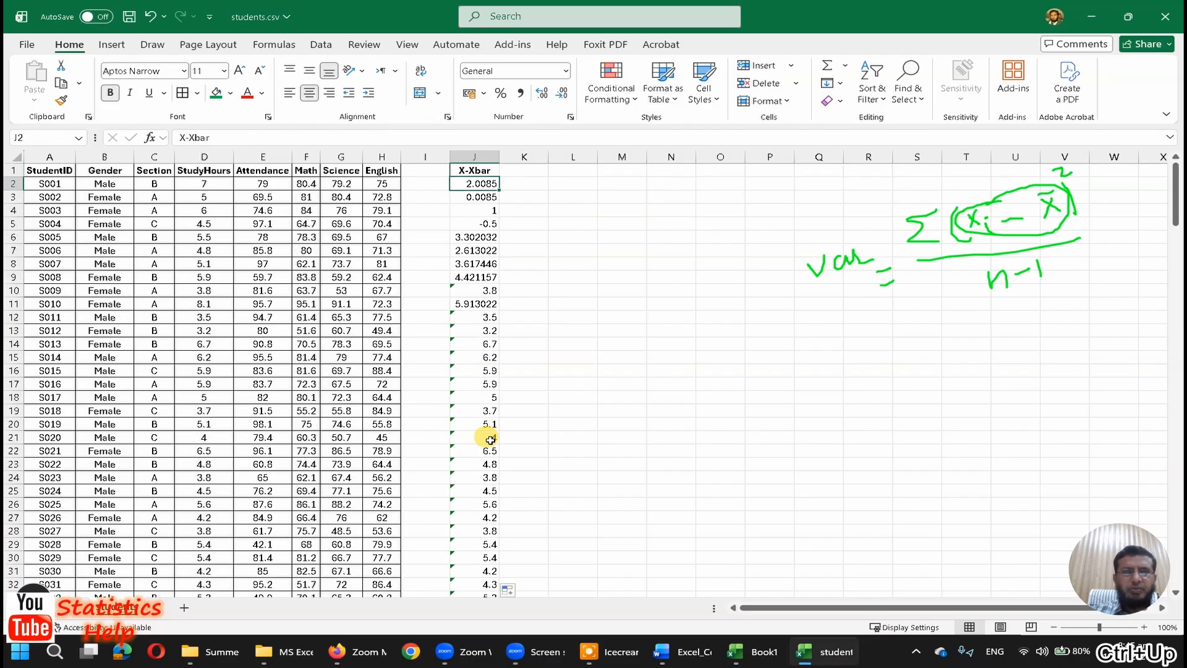
key(Down)
key(Down)
key(Down)
key(Down)
key(Down)
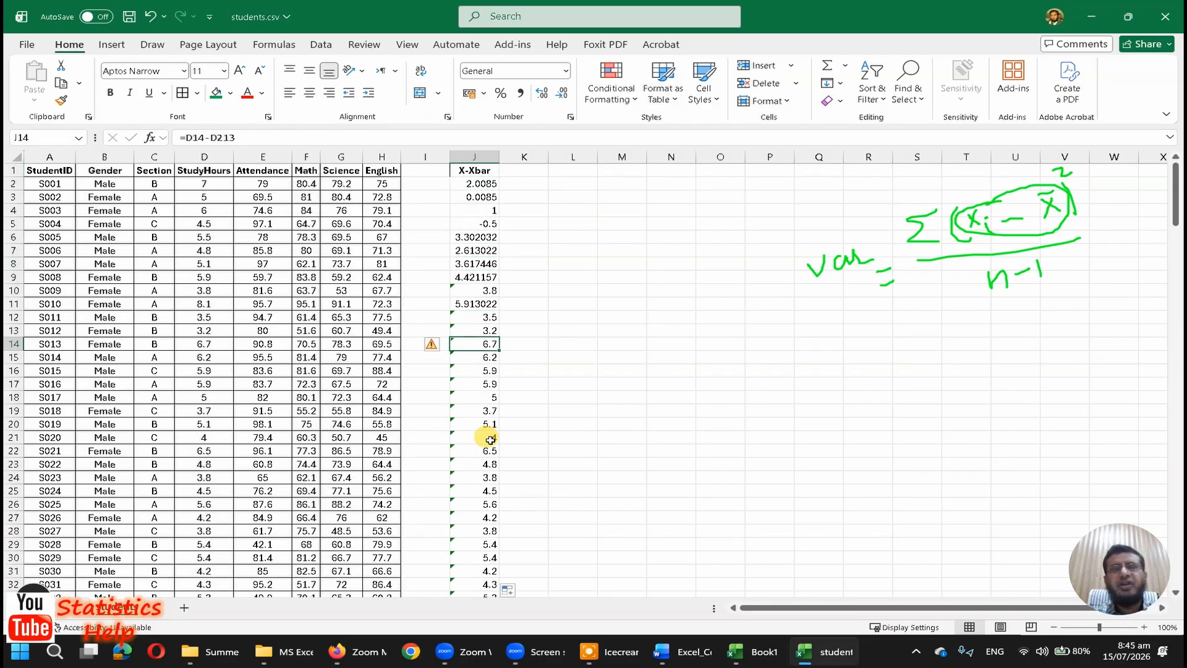
key(Up)
key(Up)
key(Up)
key(Up)
key(Up)
key(Up)
key(Up)
key(Up)
key(Up)
key(Up)
key(Up)
key(Up)
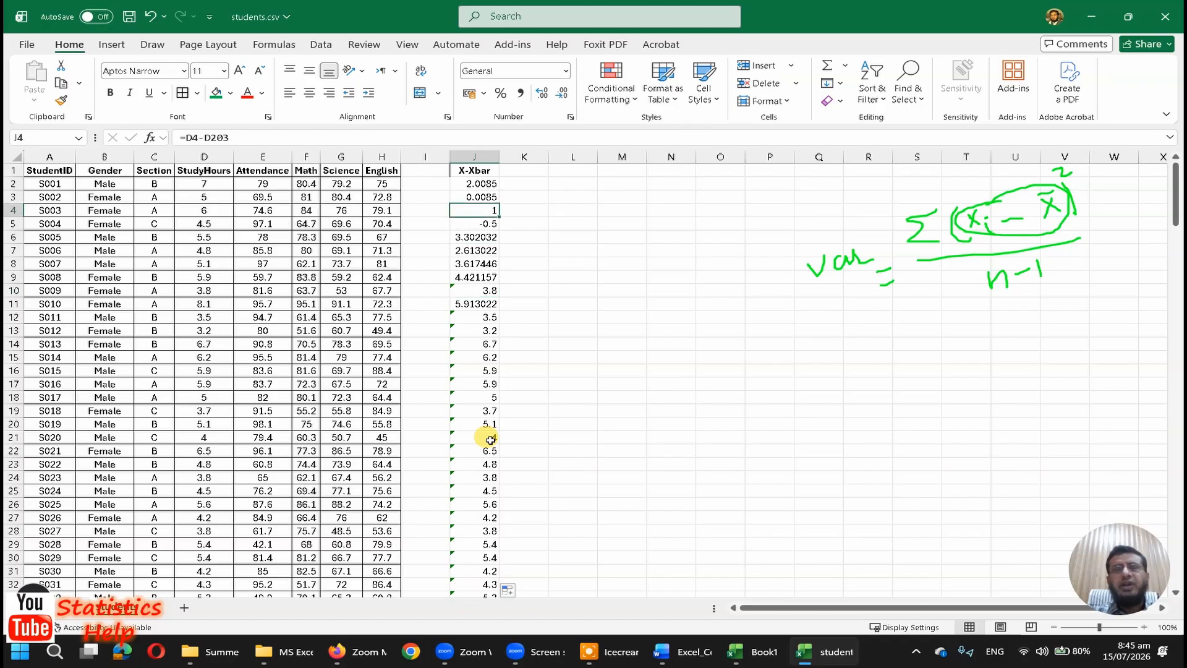
key(Down)
key(Down)
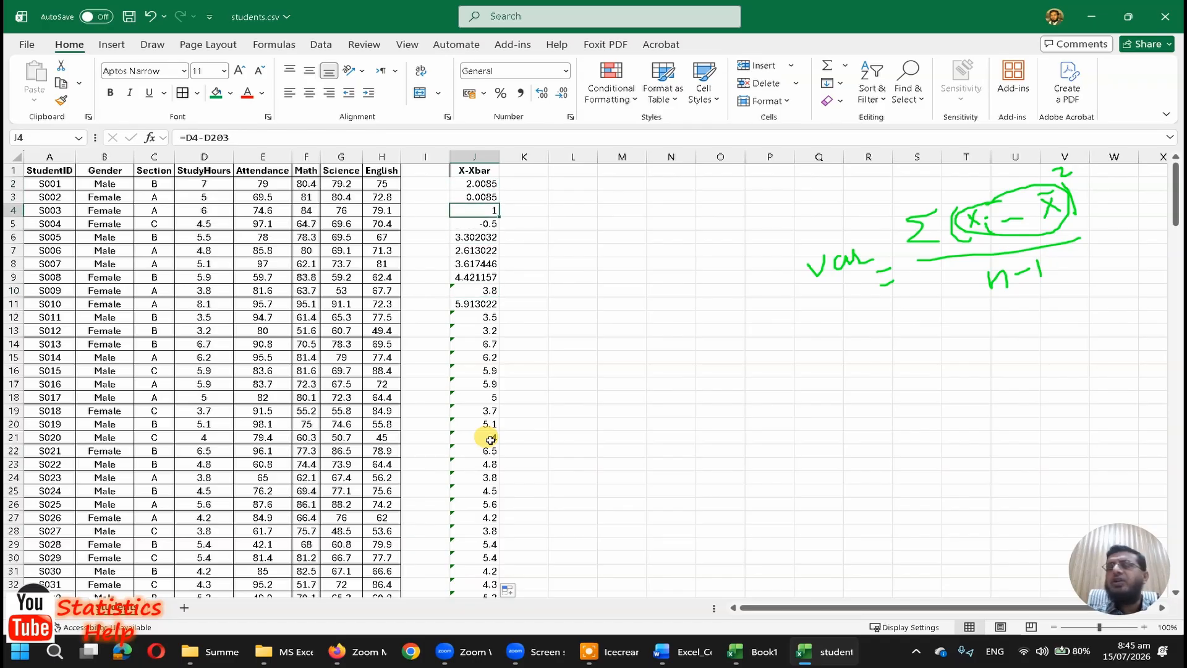
Step: Compare the shifting mean references in the X-Xbar formulas just below J4 and return to J2
key(Down)
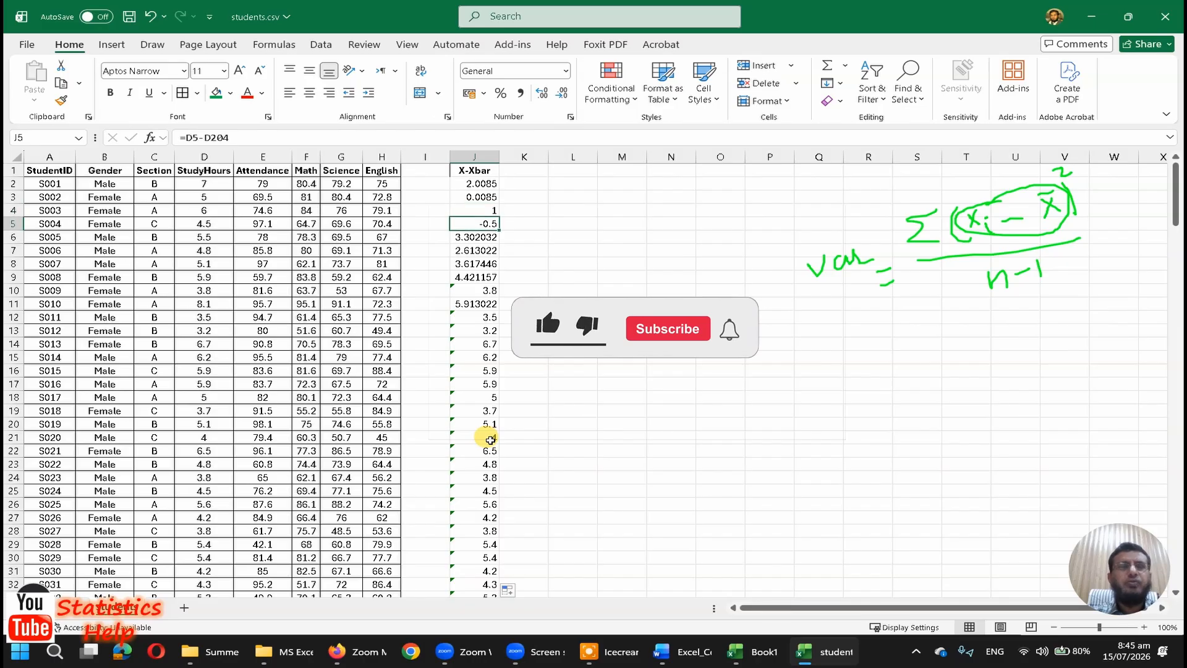
key(Down)
key(Down)
key(Up)
key(Up)
key(Up)
key(Up)
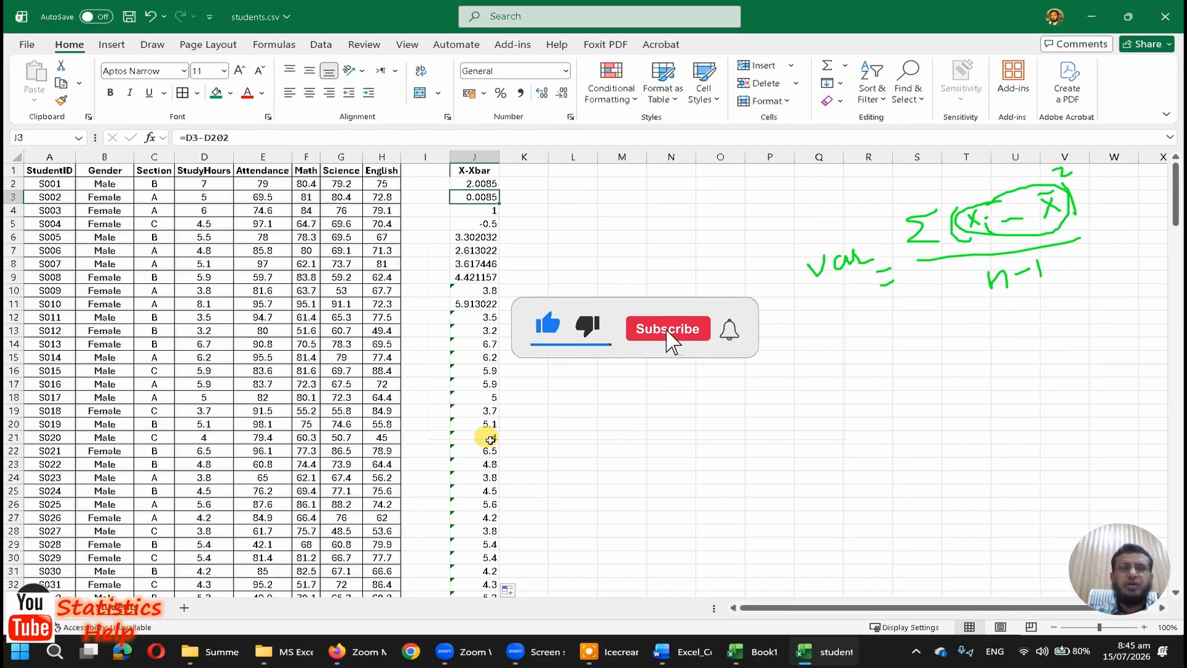
key(Up)
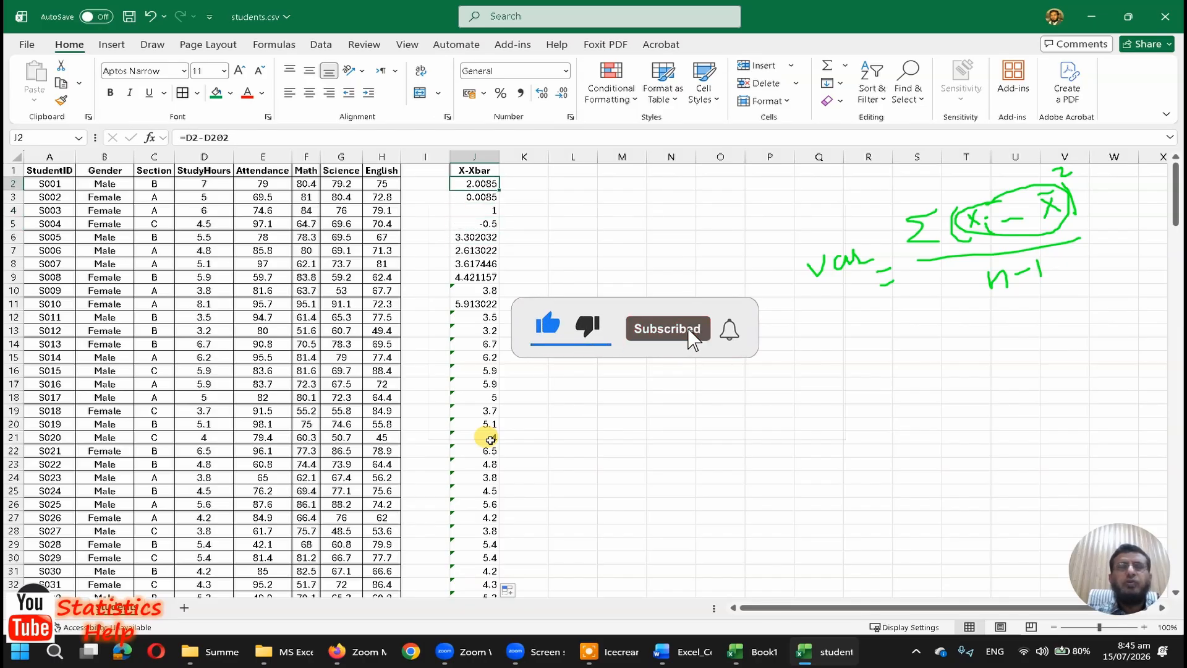
Step: Make the mean reference in J2 absolute as =D2-$D$202 and refill the X-Xbar column with this formula
click(207, 137)
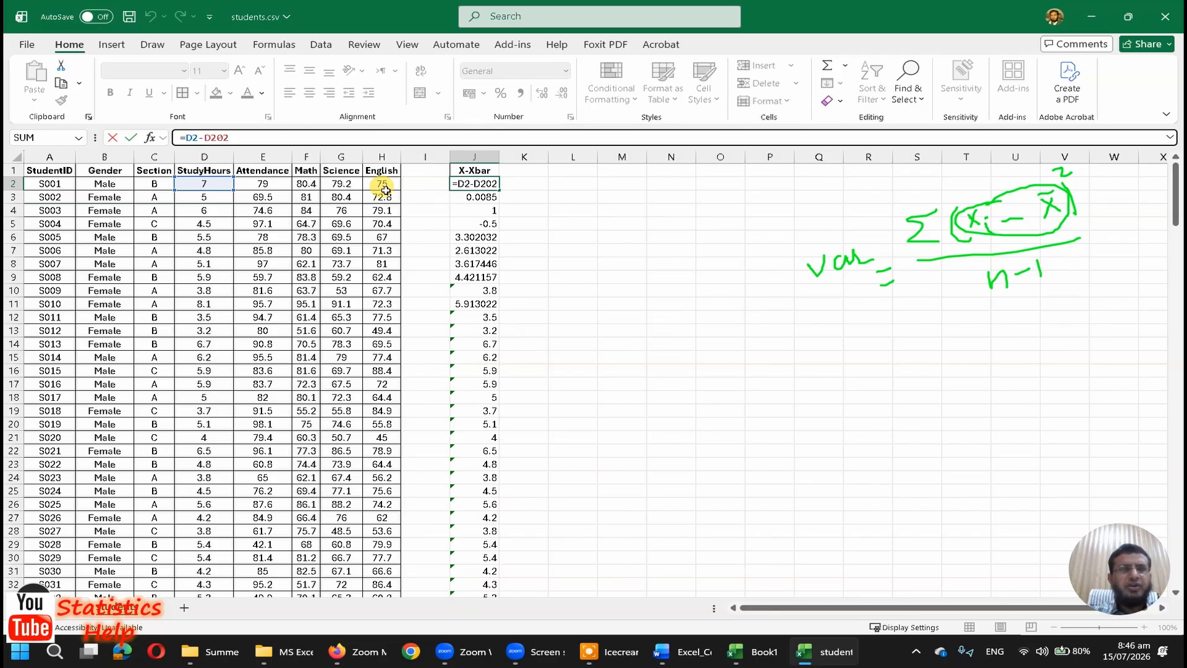
key(F4)
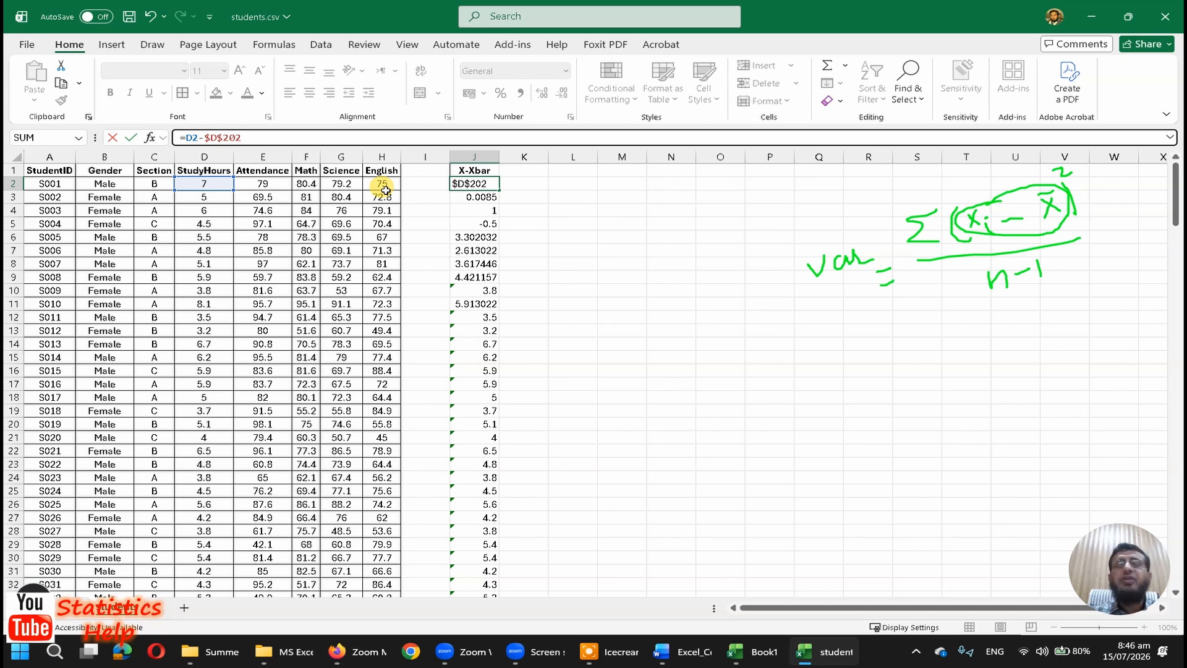
key(Return)
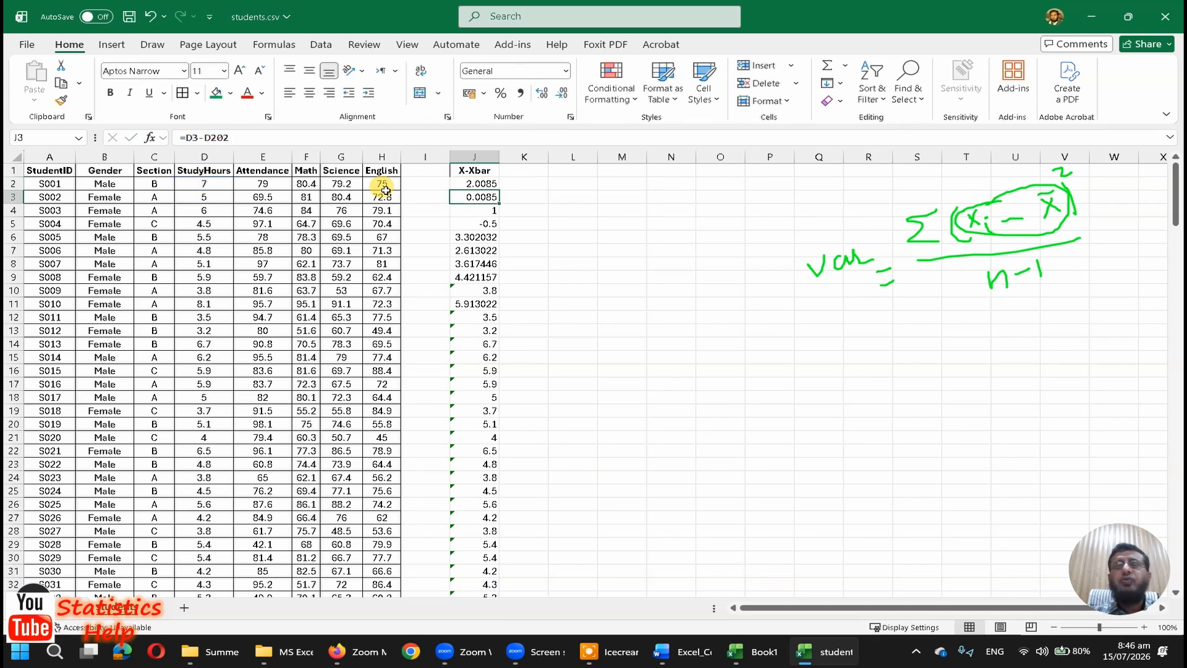
key(Up)
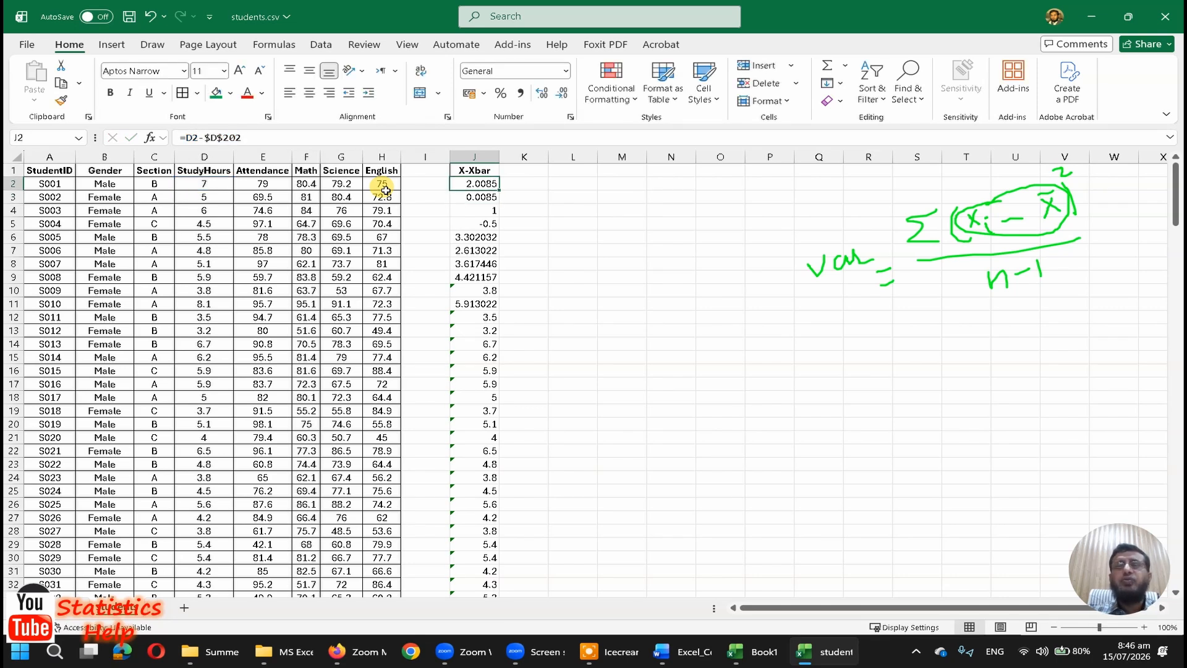
double_click(501, 192)
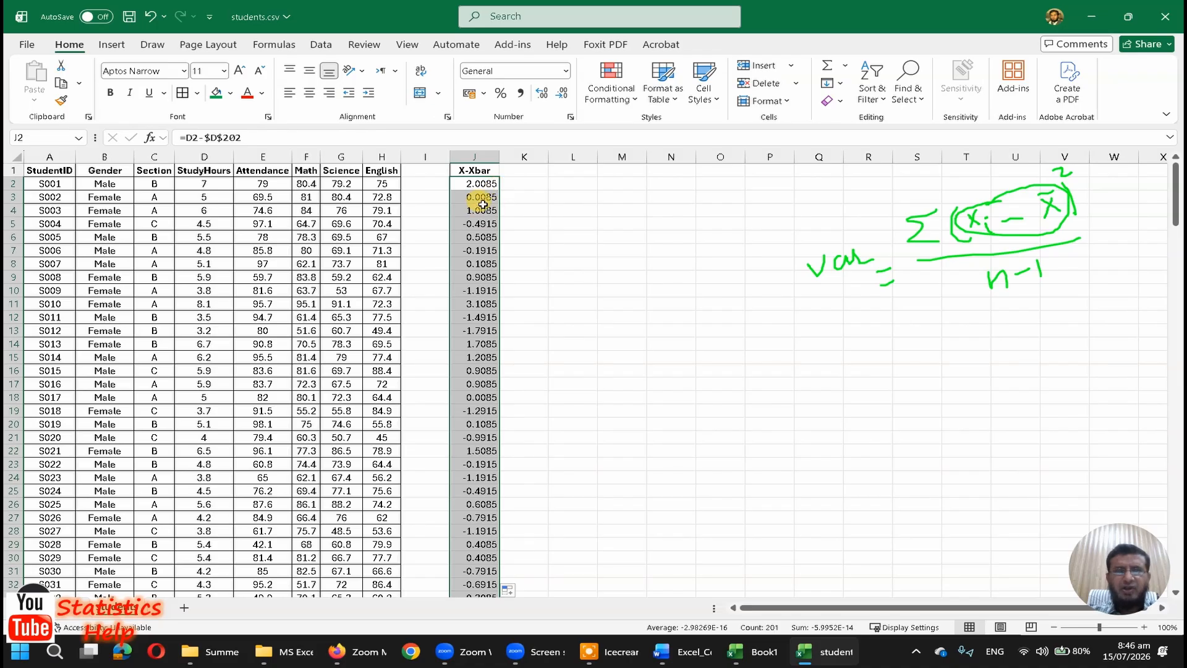
click(494, 197)
key(Up)
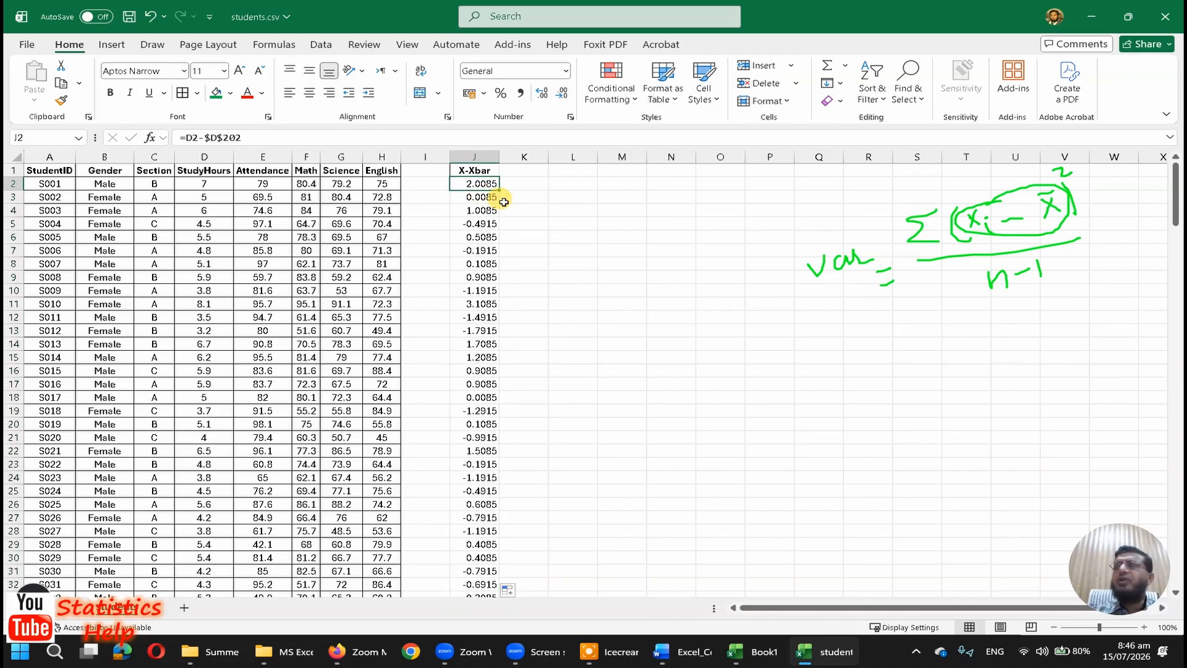
Step: Examine the mean reference in the refilled X-Xbar formulas from J2 down to the end of the column
key(Down)
key(Down)
key(Down)
key(Down)
key(Down)
key(Down)
key(Down)
key(Down)
key(Down)
key(Down)
key(Down)
key(Down)
key(Down)
key(Down)
key(Down)
key(Down)
key(Down)
key(Down)
key(Down)
key(Down)
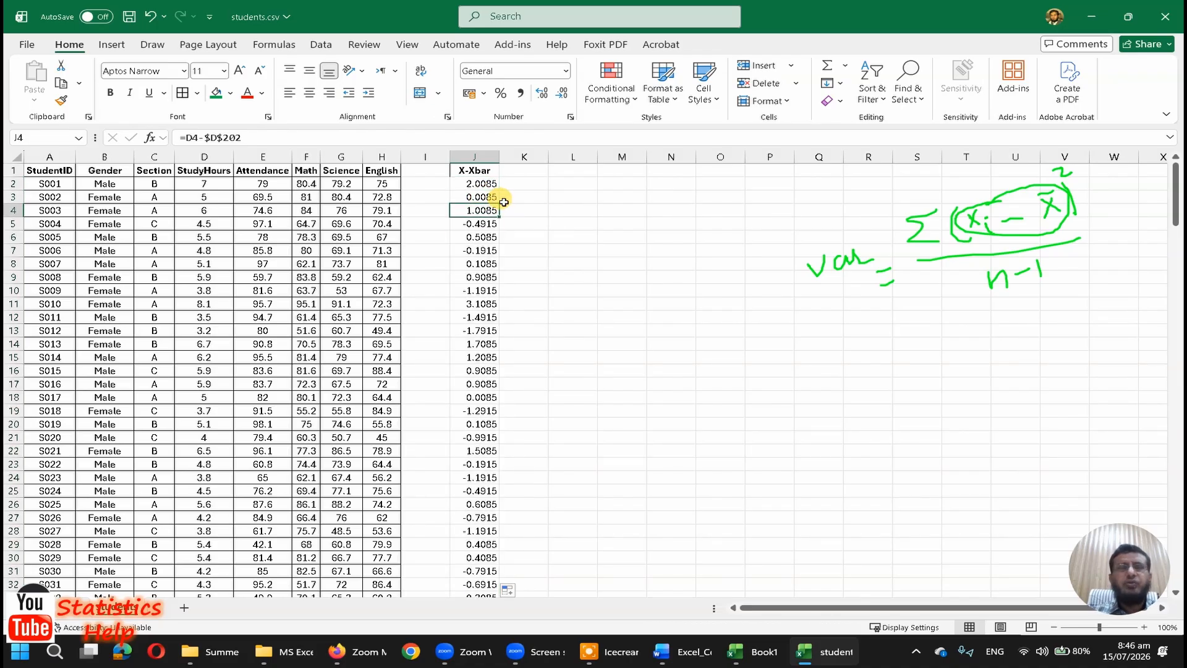
key(Down)
key(Down)
key(Down)
key(Down)
key(Down)
key(Down)
key(Down)
key(Down)
key(Down)
key(Down)
key(Down)
key(Down)
key(Down)
key(Down)
key(Down)
key(Down)
key(Down)
key(Down)
key(Down)
key(Down)
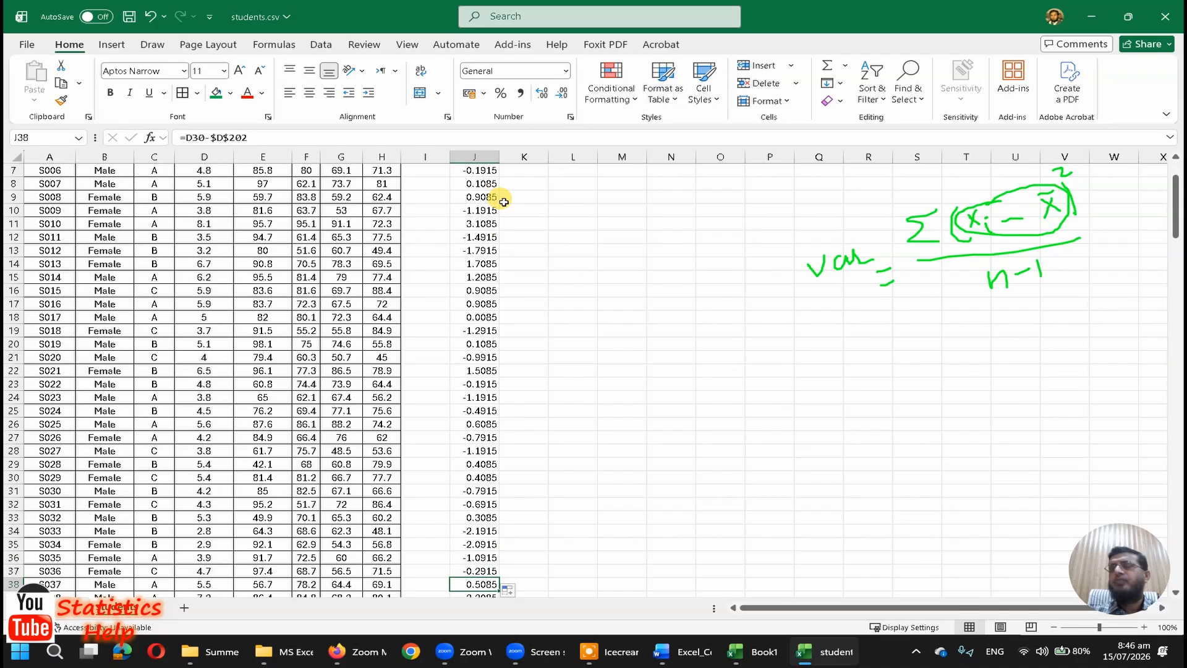
key(Down)
key(Down)
key(Down)
key(Down)
key(Down)
key(Down)
key(Down)
key(Down)
key(Down)
key(Down)
key(Down)
key(Down)
key(Down)
key(Down)
key(Down)
key(Down)
key(Down)
key(Down)
key(Down)
key(Down)
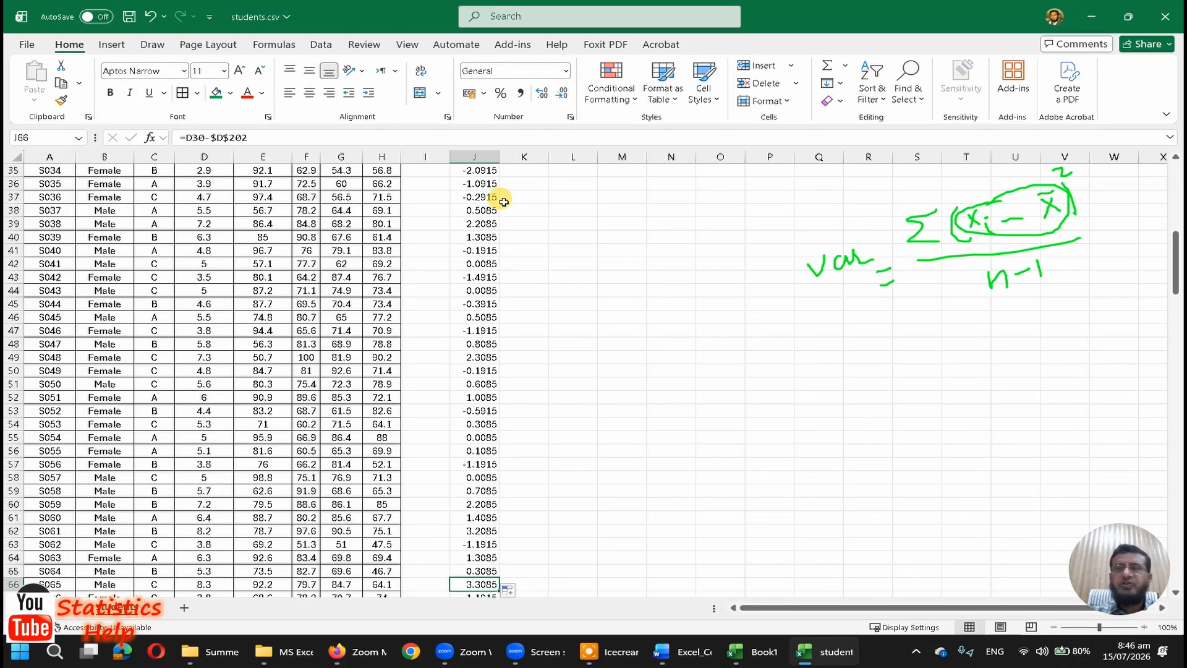
key(Down)
key(Down)
key(Down)
key(Down)
key(Down)
key(Down)
key(Down)
key(Down)
key(Down)
key(Down)
key(Down)
key(Down)
key(Down)
key(Down)
key(Down)
key(Down)
key(Down)
key(Down)
key(Down)
key(Down)
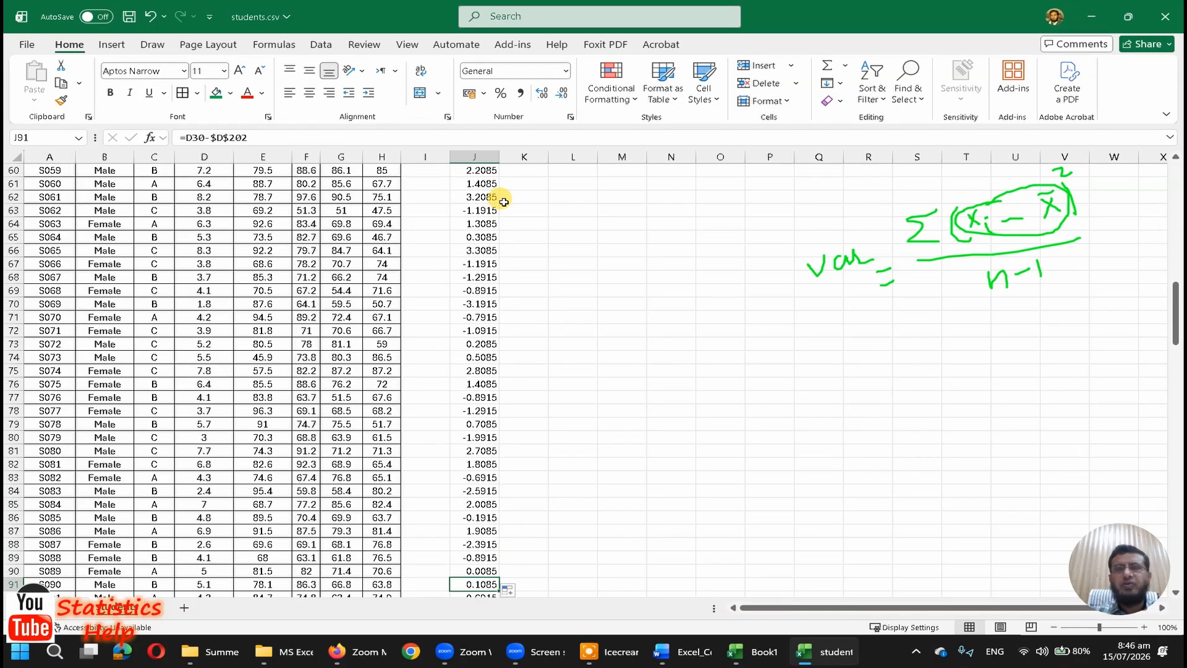
key(ctrl+Down)
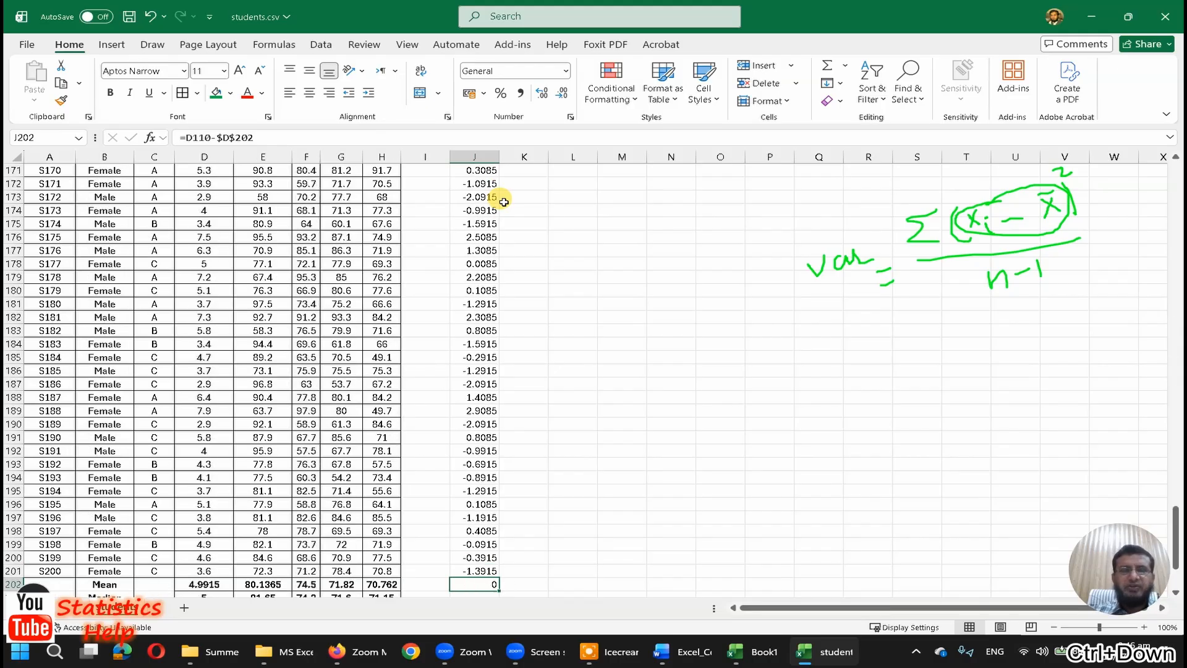
Step: Replace the deviation formula in J202 with the sum =SUM(D2:D201)
key(Down)
key(Down)
key(Up)
key(Up)
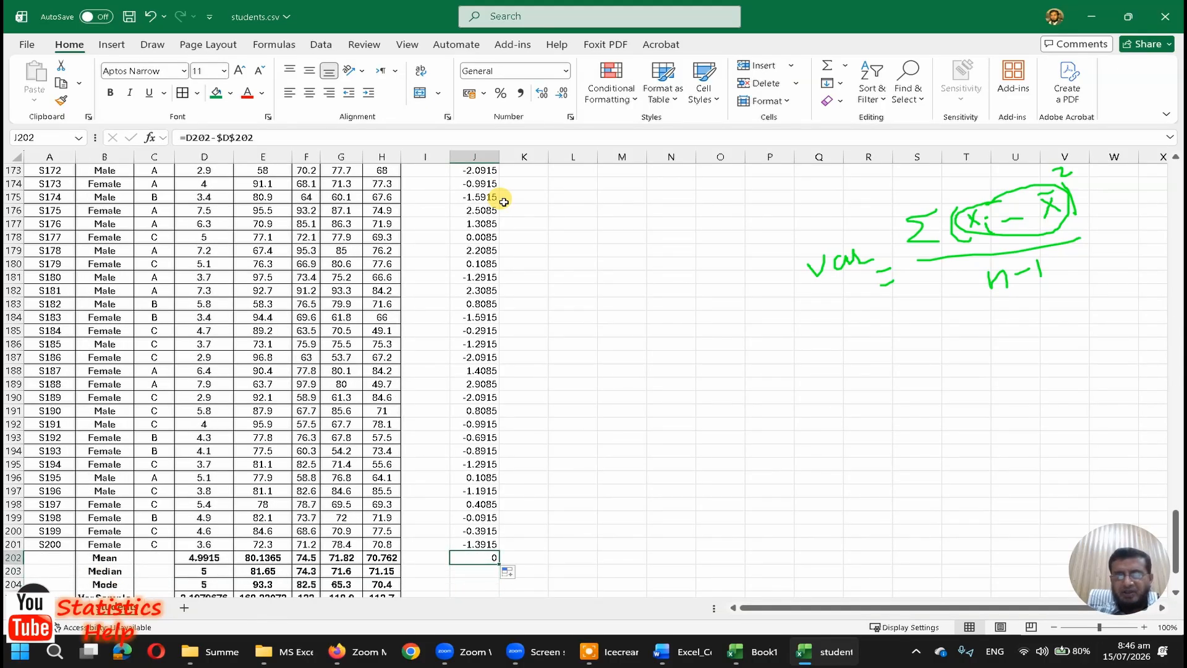
text(=sum(d)
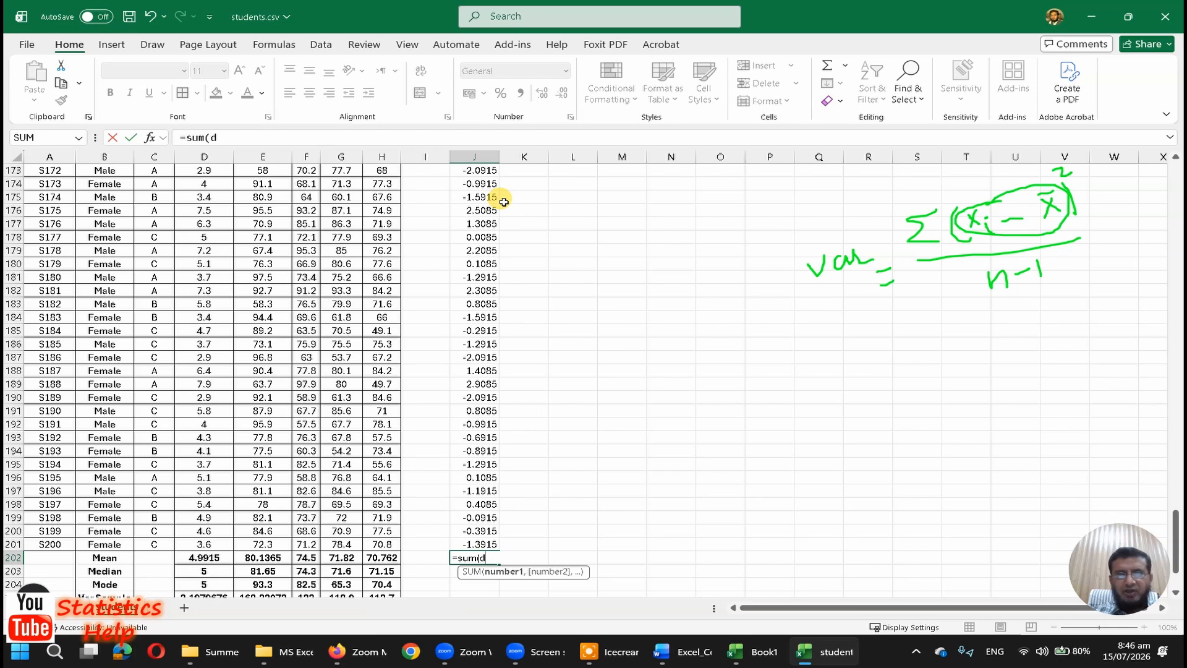
text(2:20)
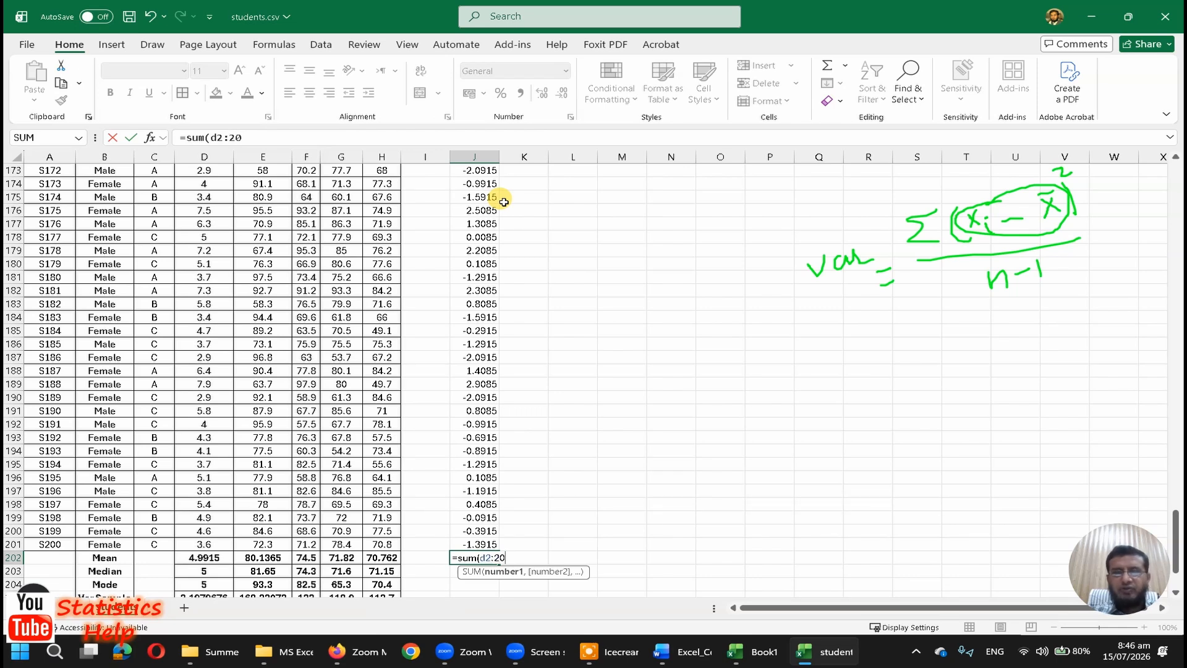
text(1))
key(Return)
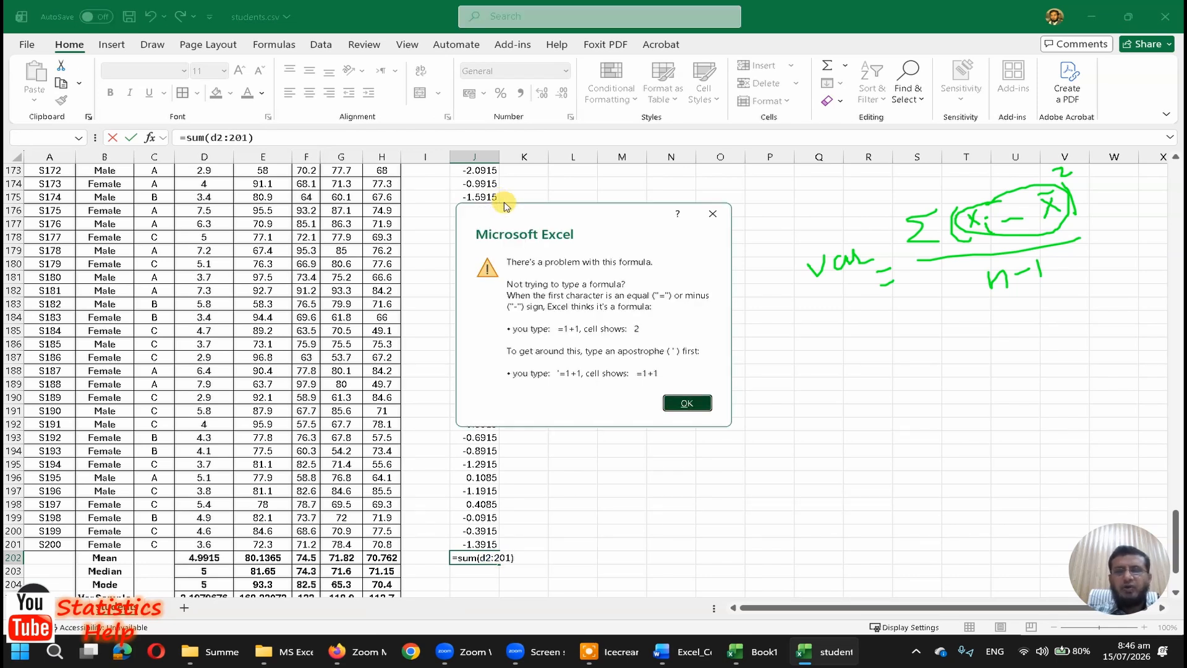
key(Return)
key(Return)
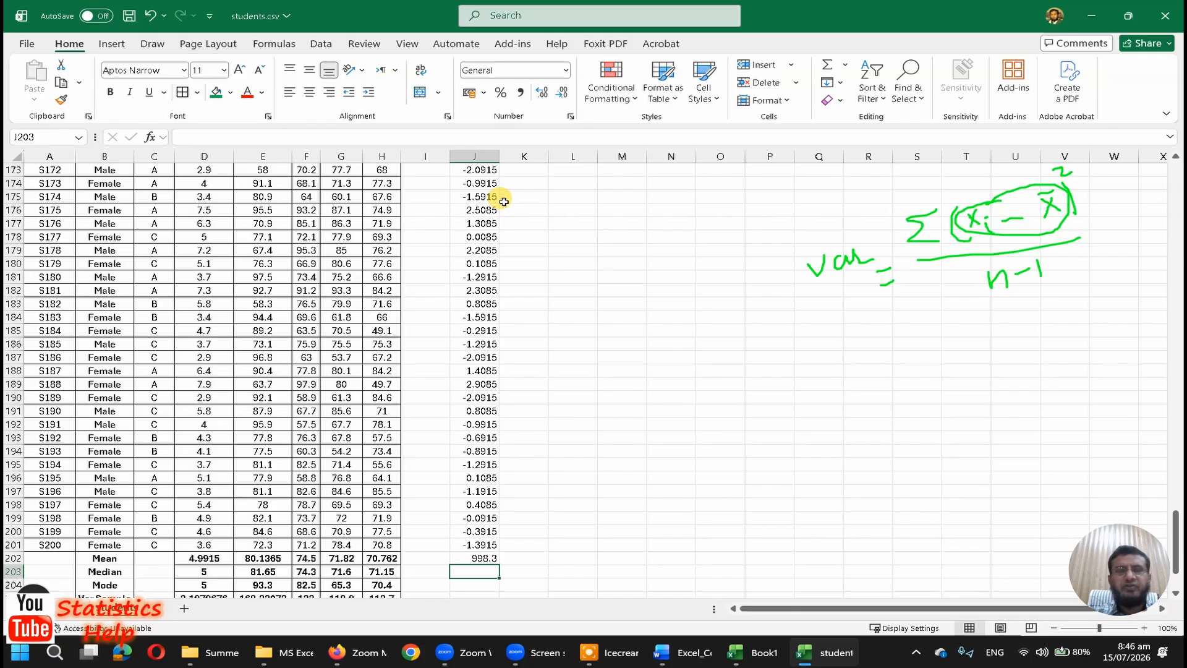
Step: Correct the range in J202 so the formula reads =SUM(J2:J201), adding up the deviations
key(Up)
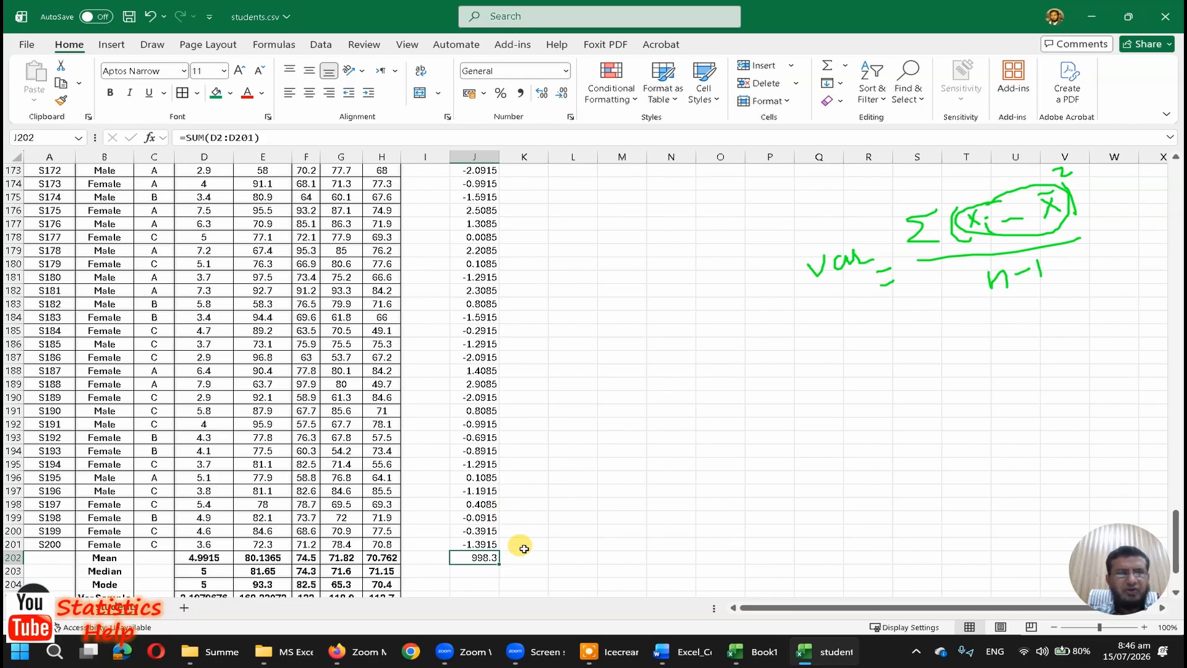
key(F2)
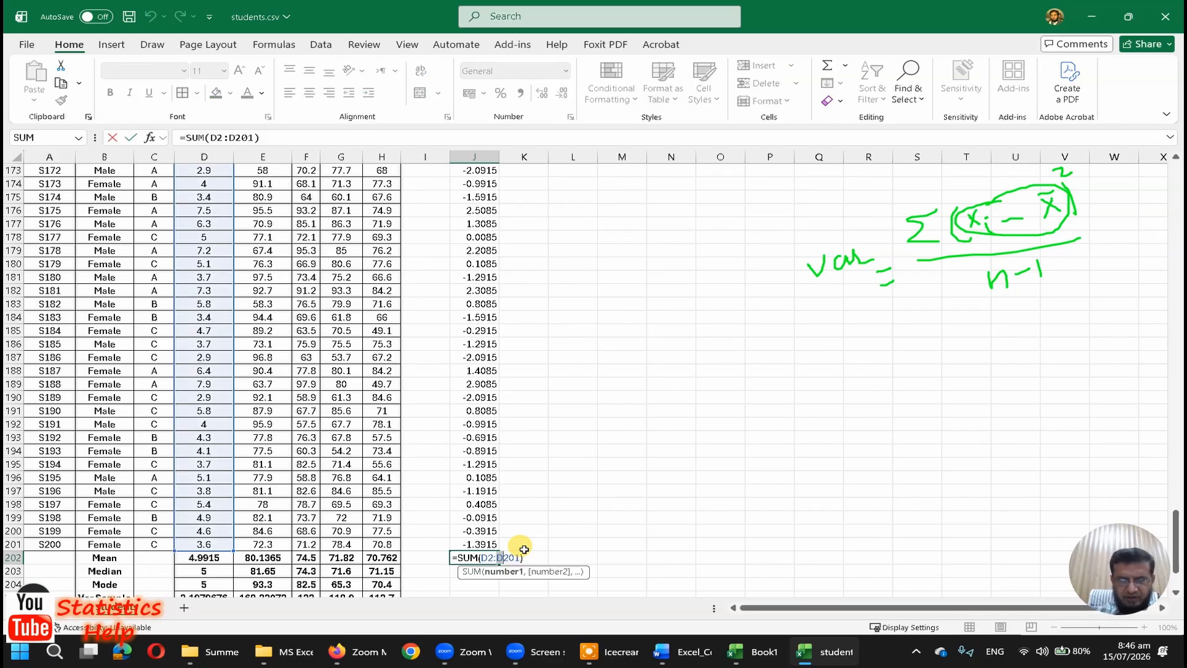
text(j)
key(shift+Right)
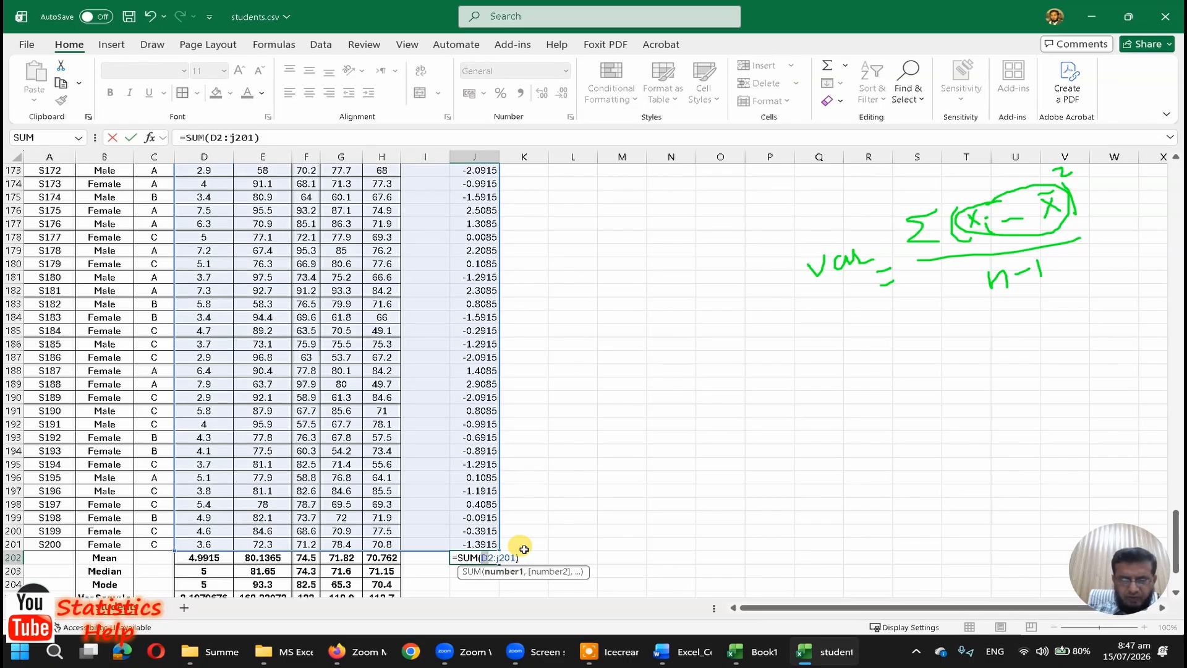
text(j)
key(ctrl+Return)
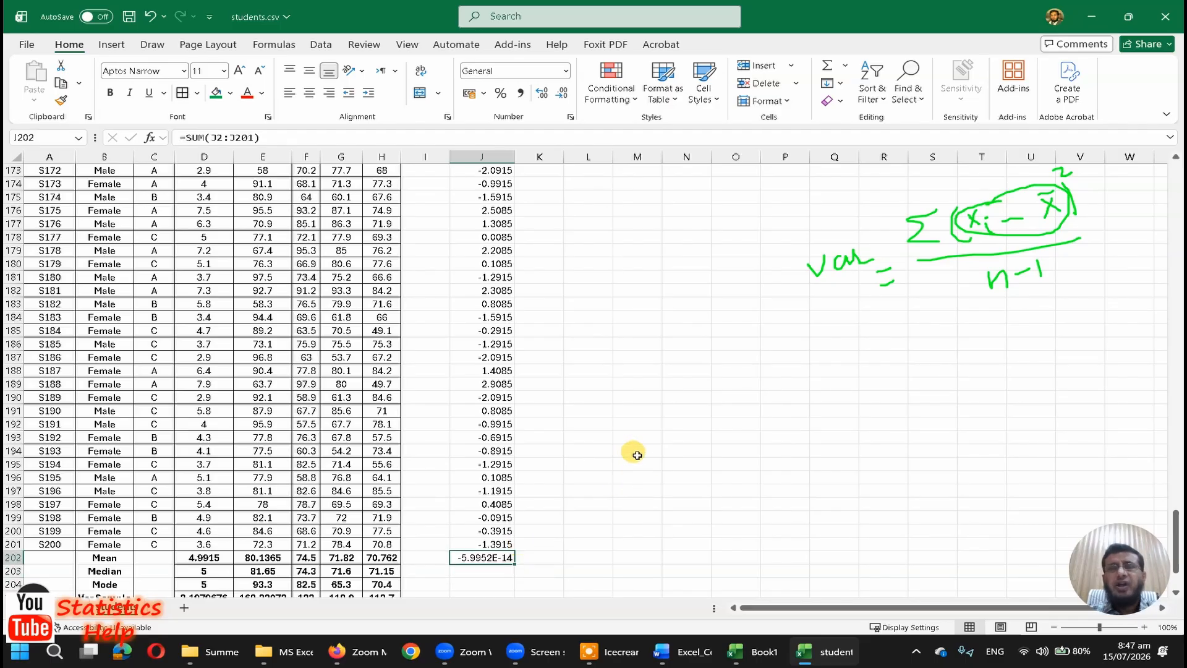
Step: Format the deviation sum in J202 as Number and increase its decimal places until a nonzero digit shows
click(566, 72)
click(561, 127)
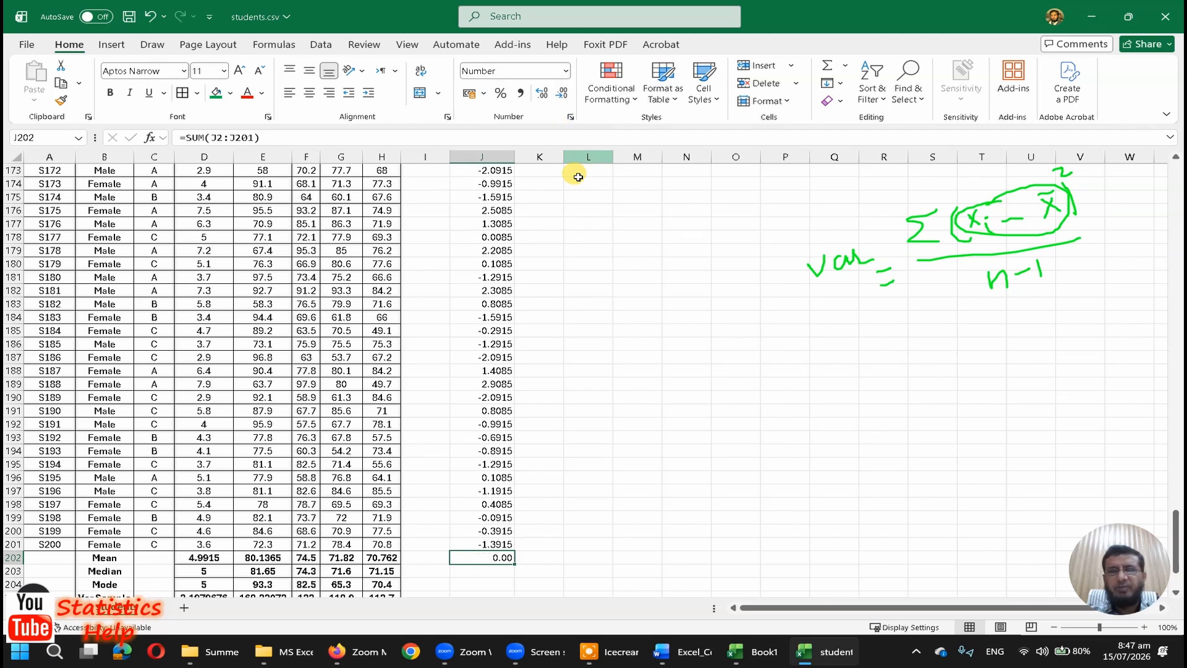
click(542, 94)
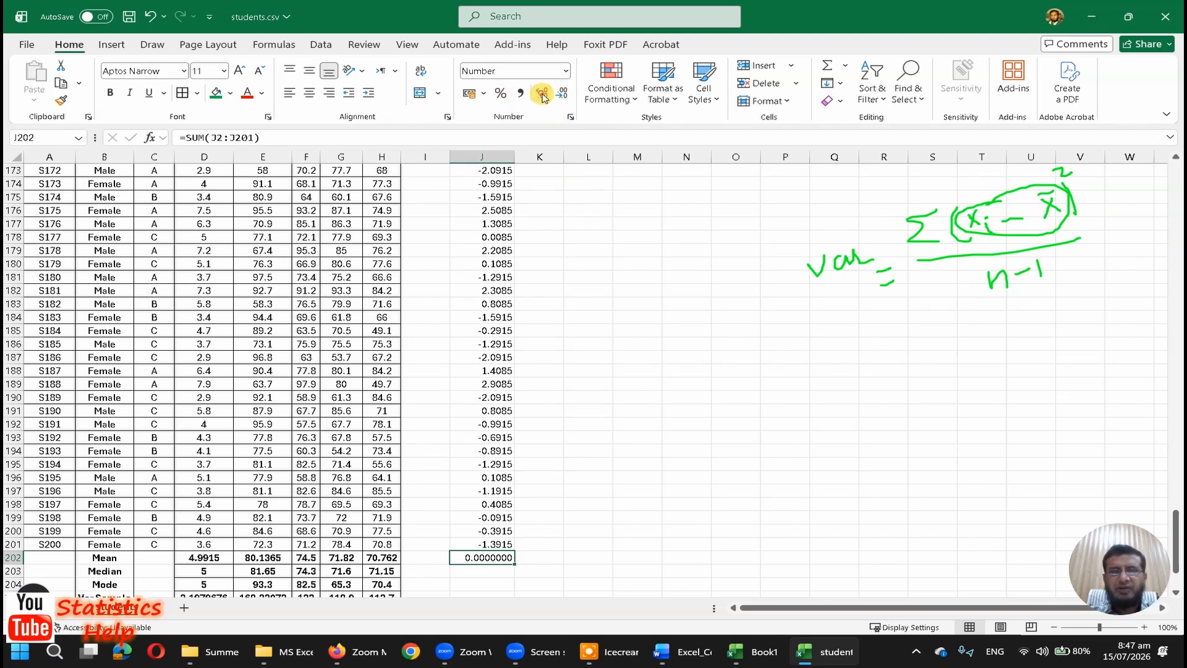
click(542, 94)
click(543, 94)
click(542, 94)
click(542, 94)
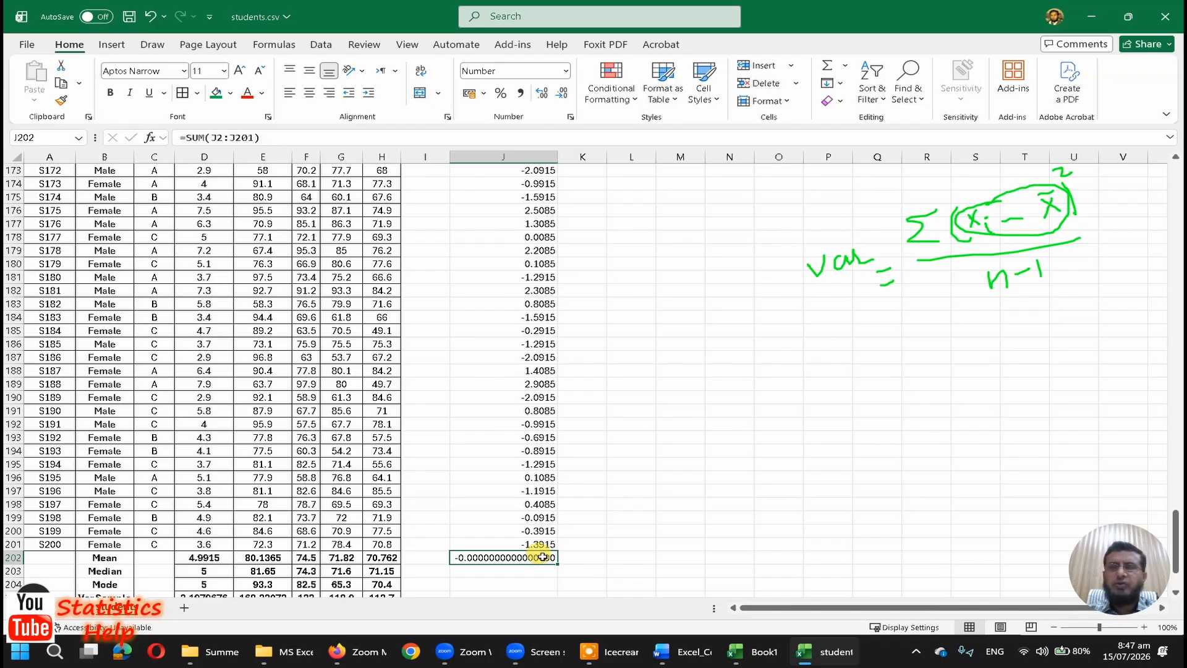
Step: Reduce the deviation sum in J202 to five decimal places and fit column J's width to its contents
click(562, 92)
click(562, 92)
click(562, 93)
click(562, 92)
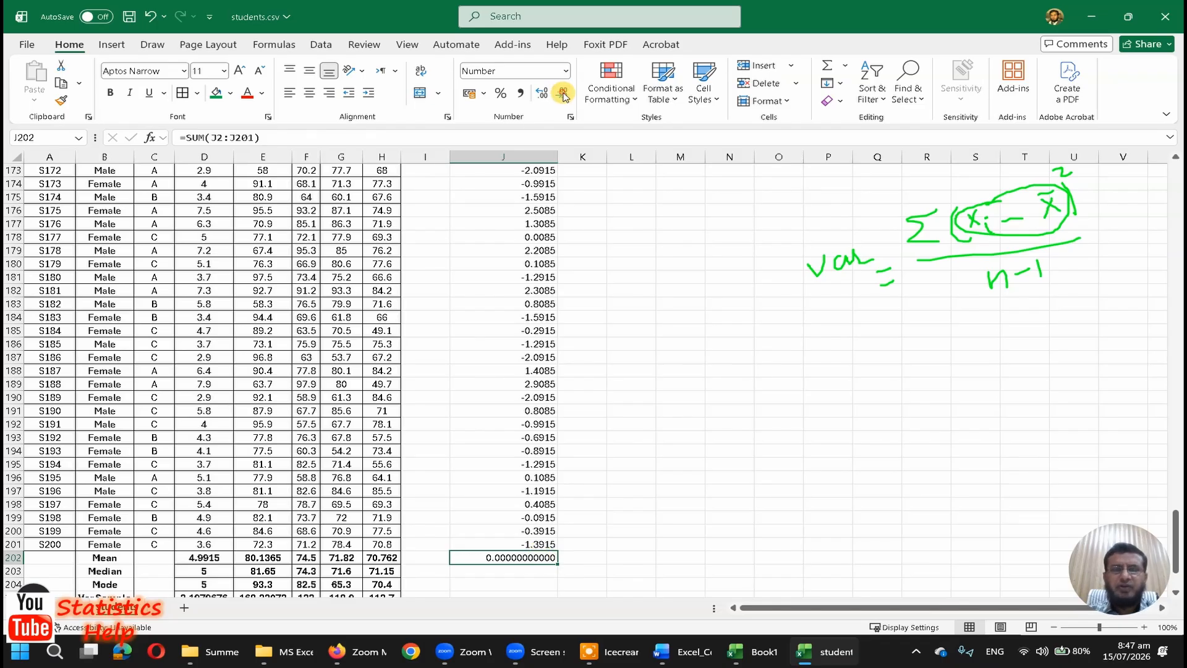
click(562, 93)
click(562, 92)
click(562, 93)
click(563, 93)
click(562, 92)
click(562, 93)
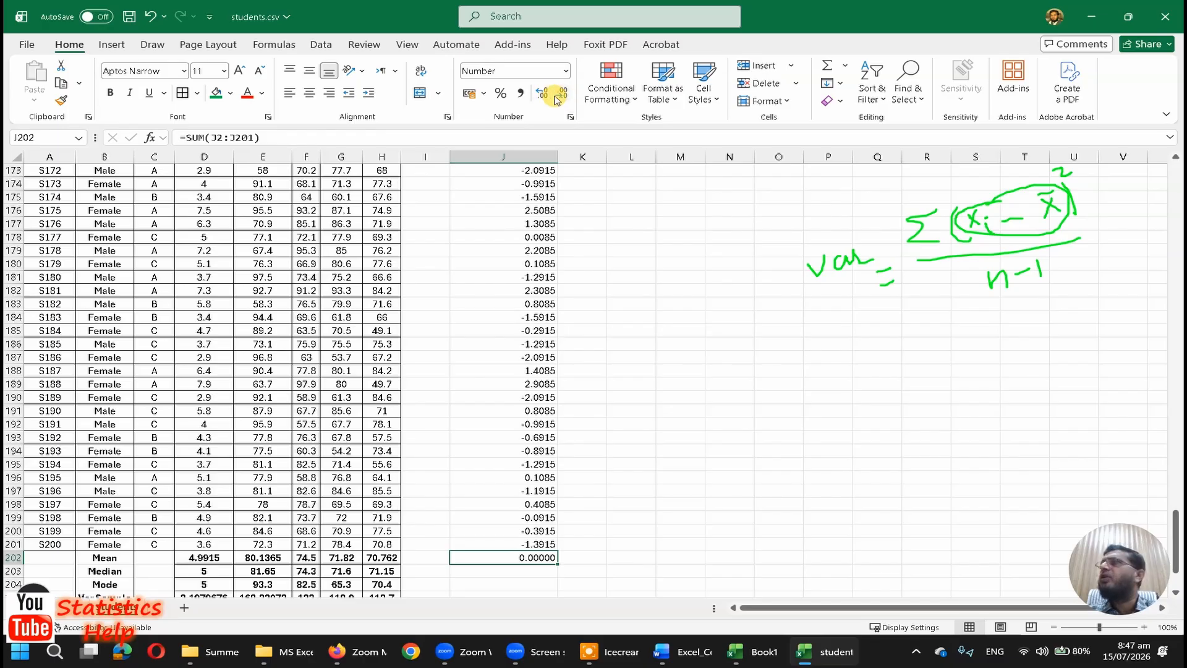
double_click(558, 156)
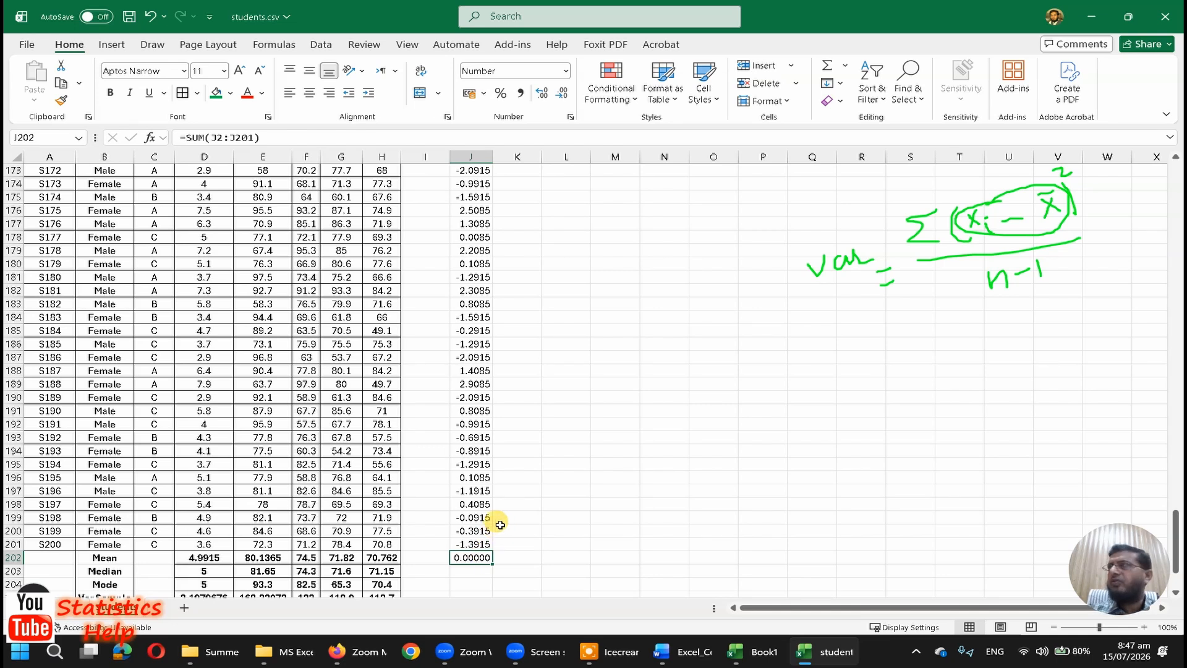
Step: Add the column header (x-xbar)^2 in K1, beside the X-Xbar header
key(ctrl+Up)
key(Right)
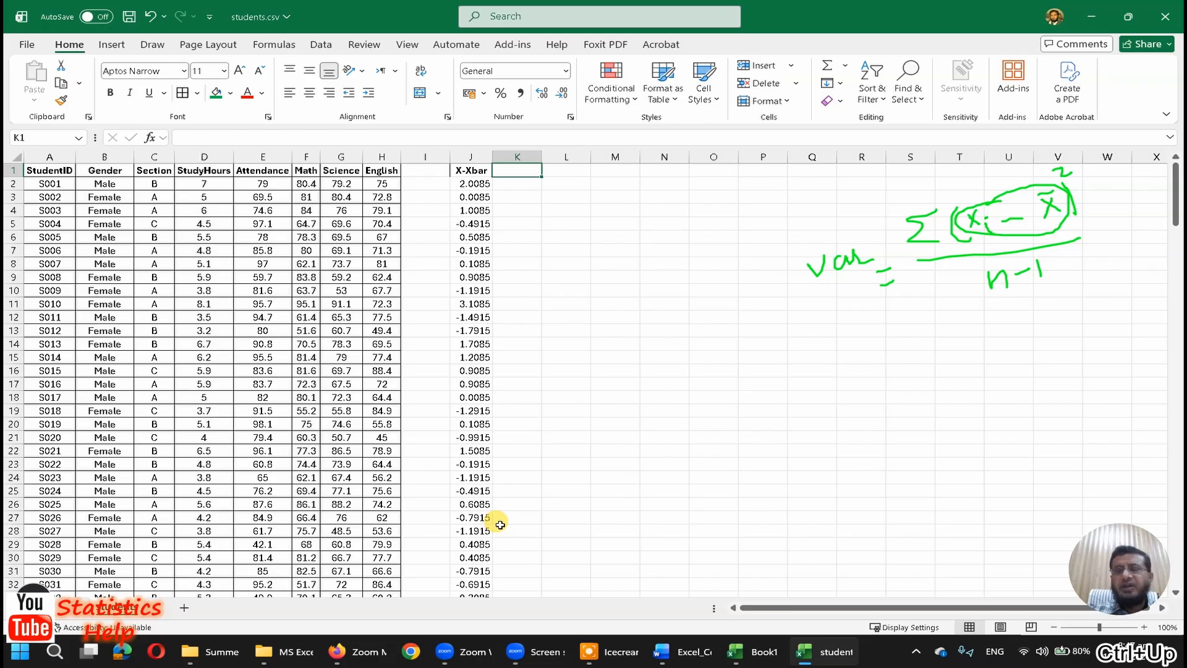
text((x-xb)
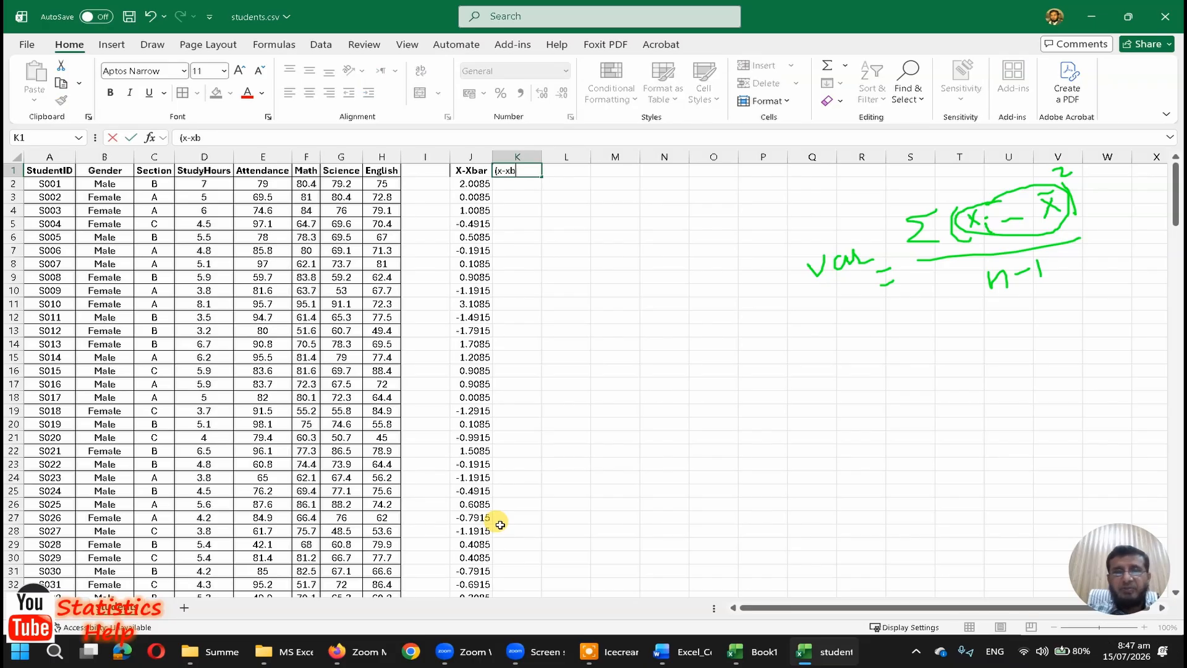
text(ar)^2)
key(Return)
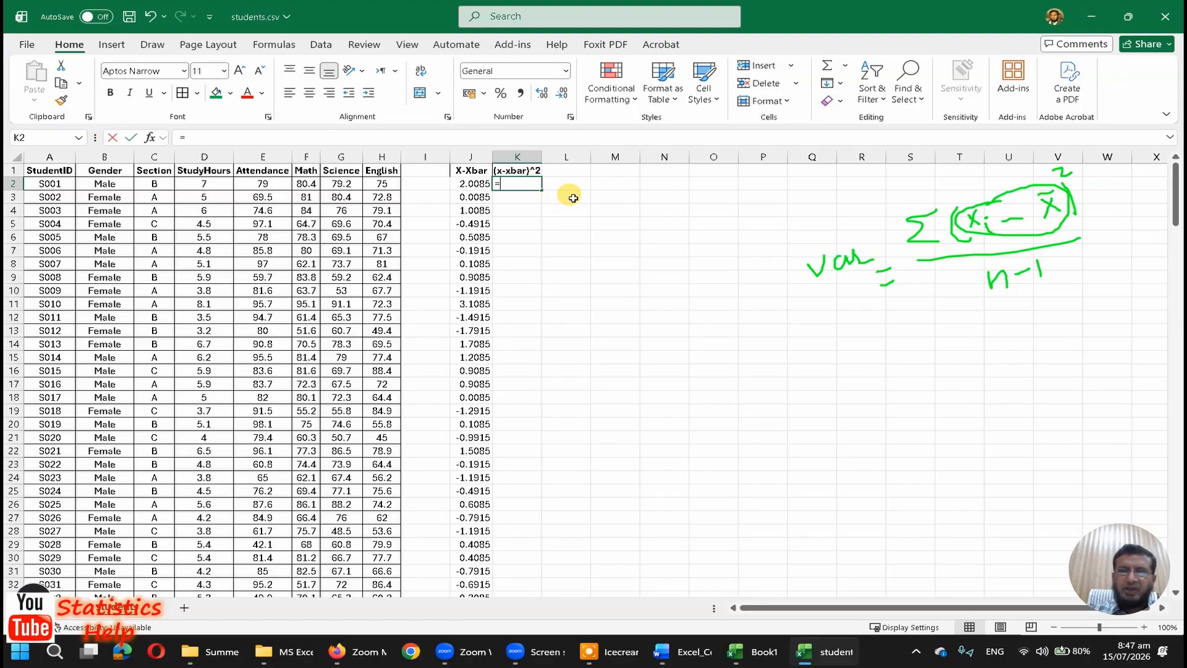
Step: Enter =J2^2 in K2 to square the first deviation and fill the formula down through K201
text(=)
key(Left)
text(^2)
key(Return)
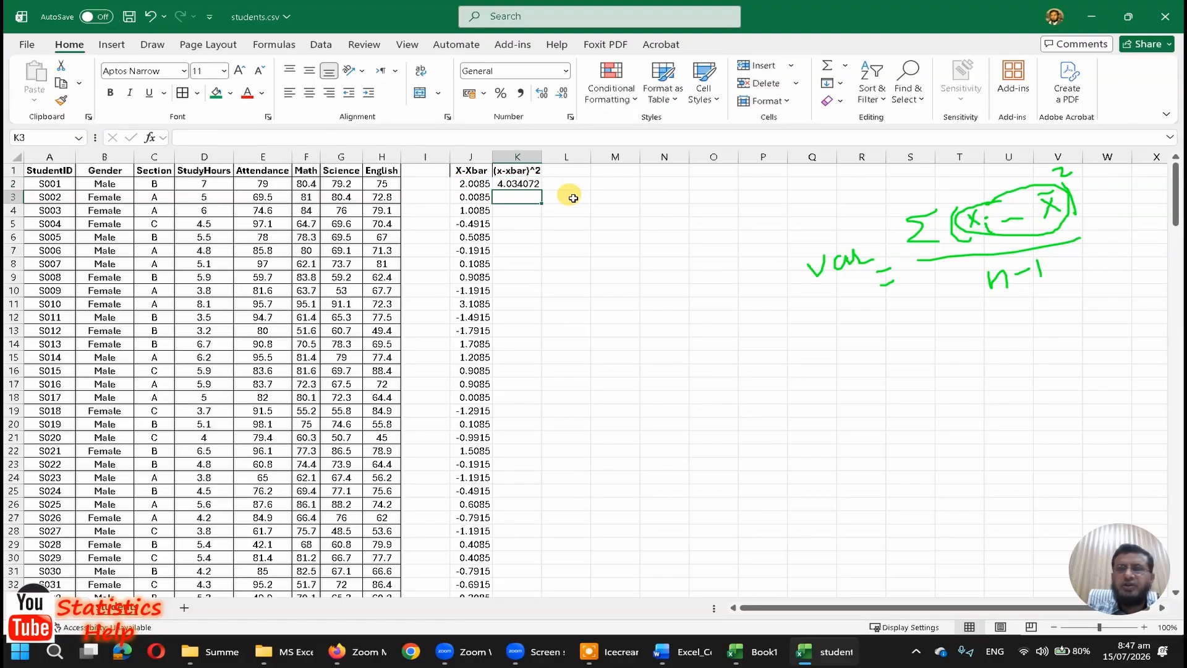
key(Up)
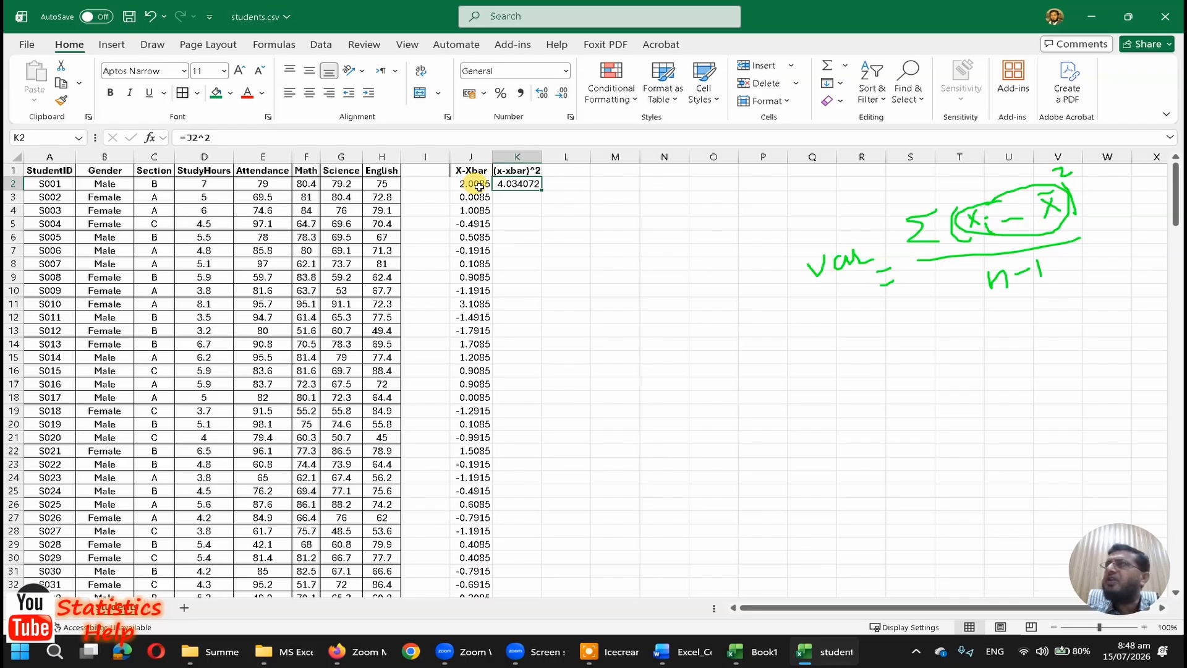
double_click(543, 193)
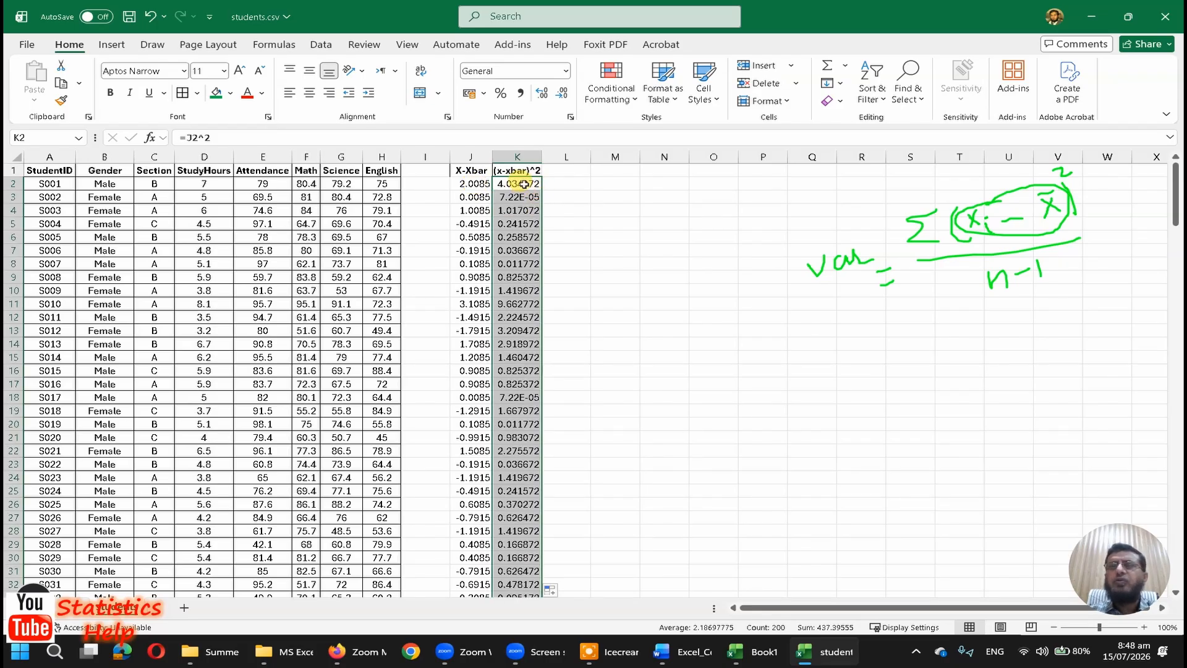
Step: Check the squaring formulas in several cells down the (x-xbar)^2 column
click(525, 210)
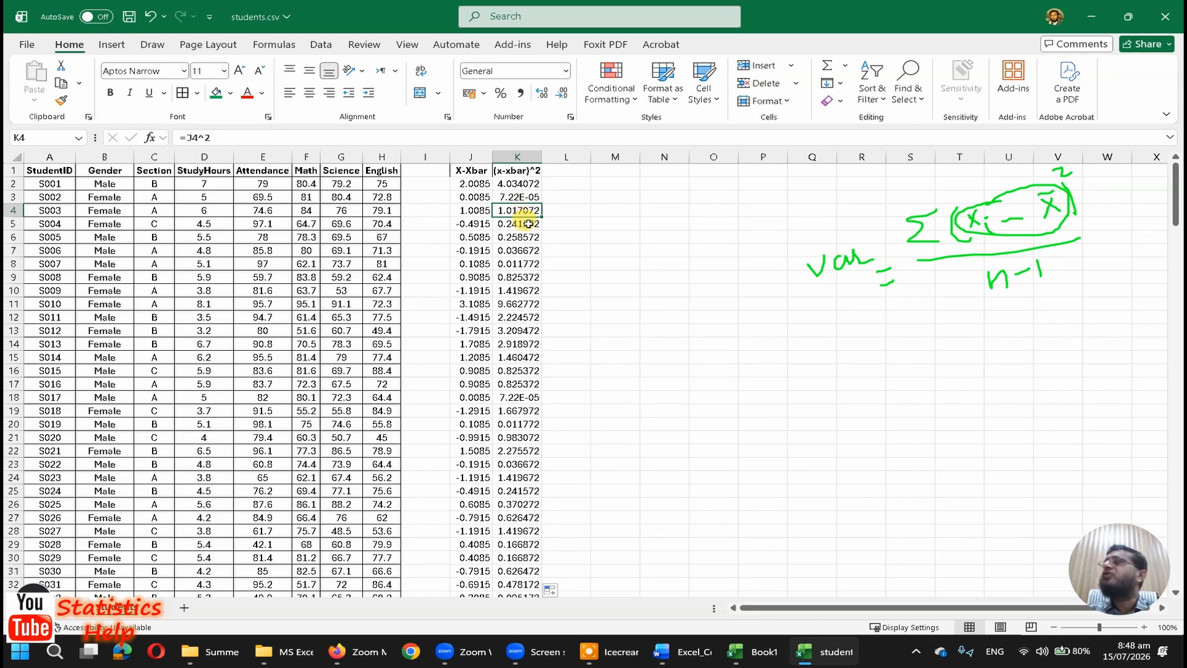
key(F2)
double_click(520, 264)
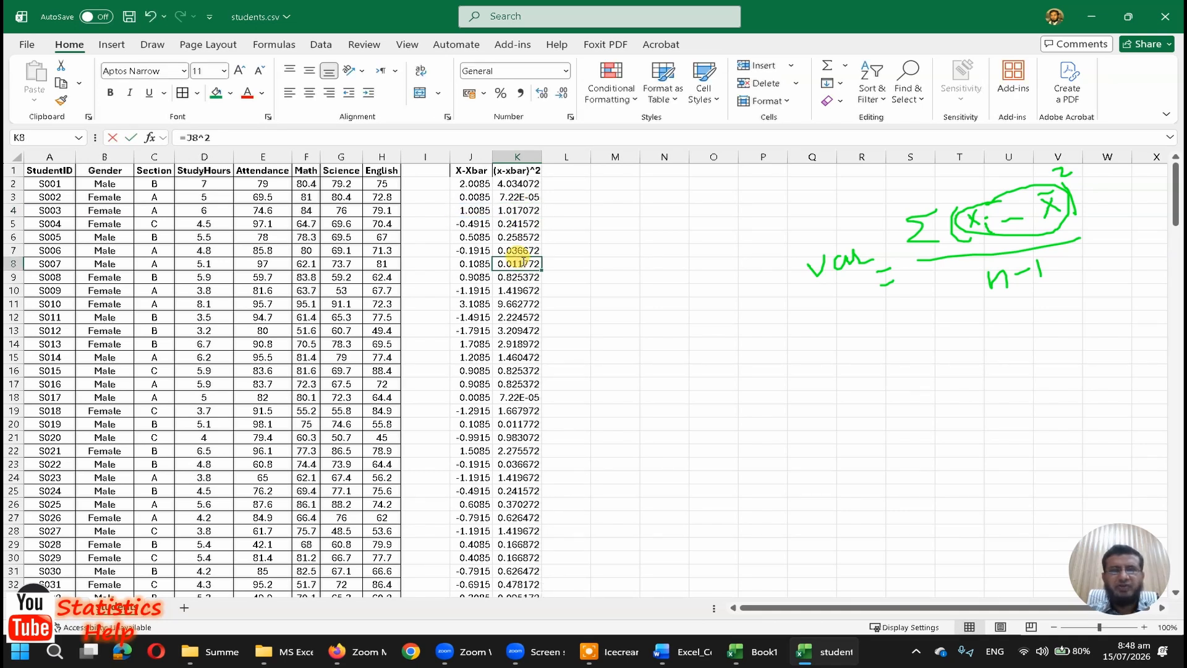
click(525, 333)
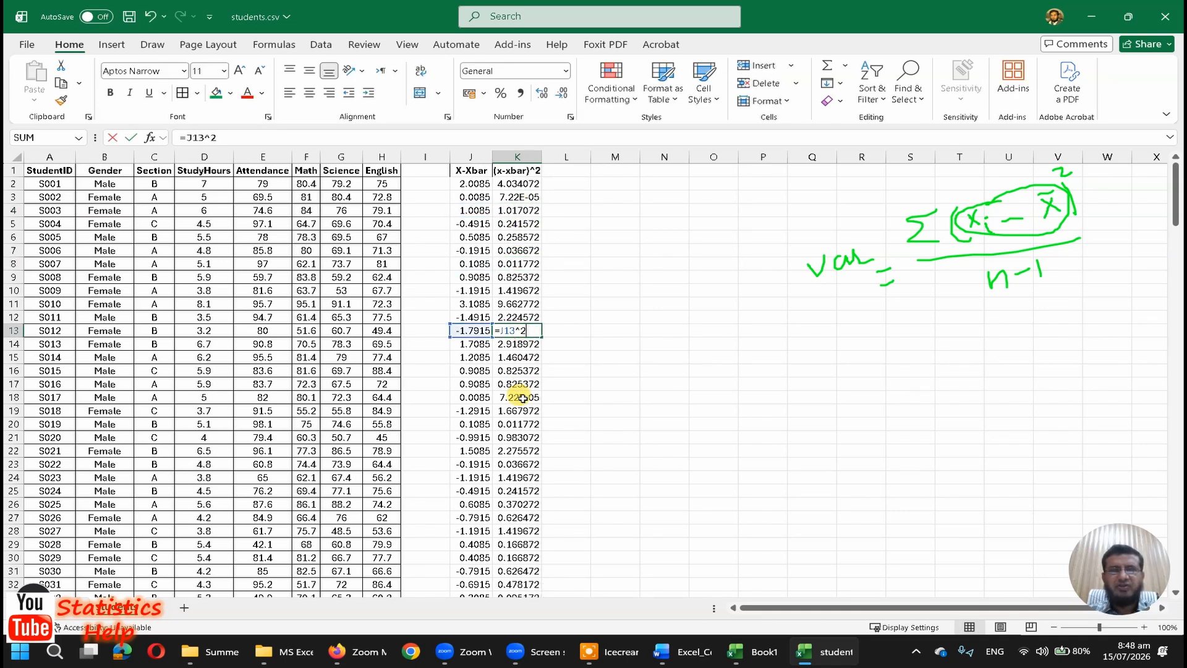
double_click(521, 463)
key(Return)
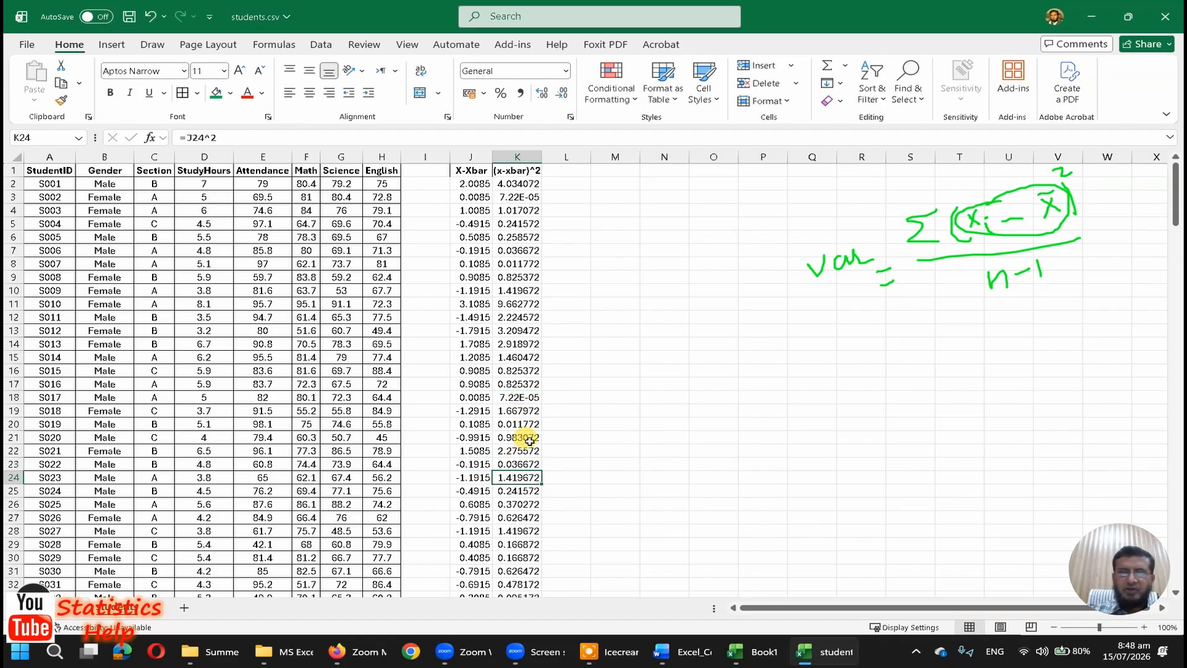
Step: Sum the squared deviations with =SUM(K2:K201) in K202, beside the deviation sum
key(ctrl+Down)
key(Left)
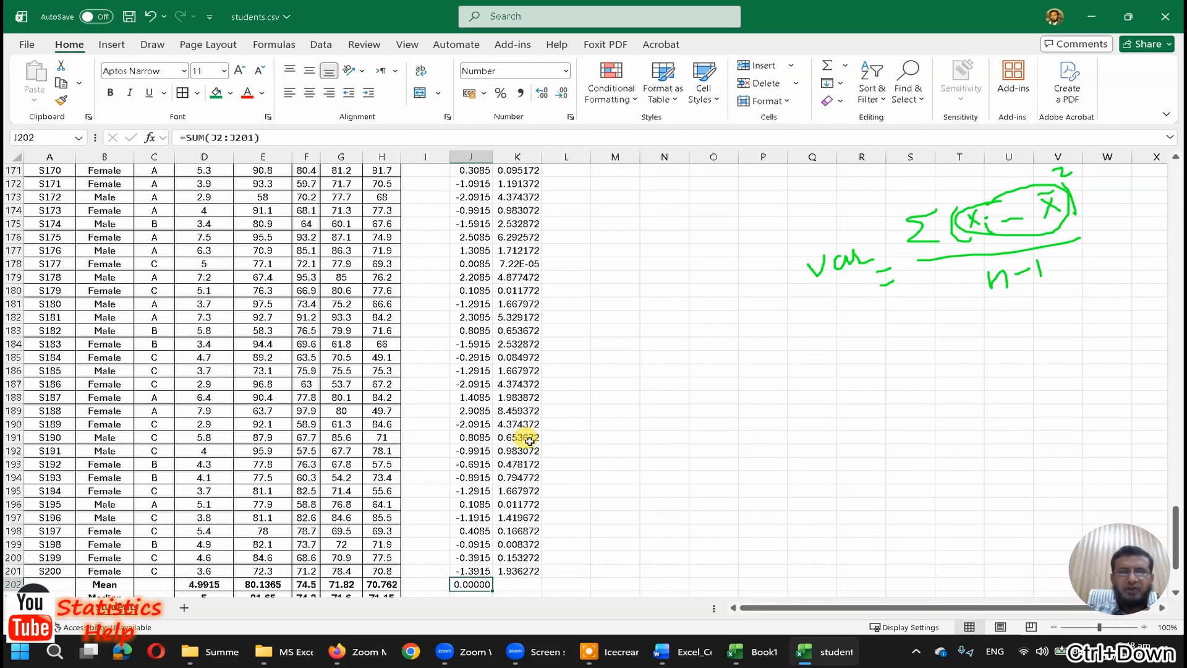
key(ctrl+c)
key(Right)
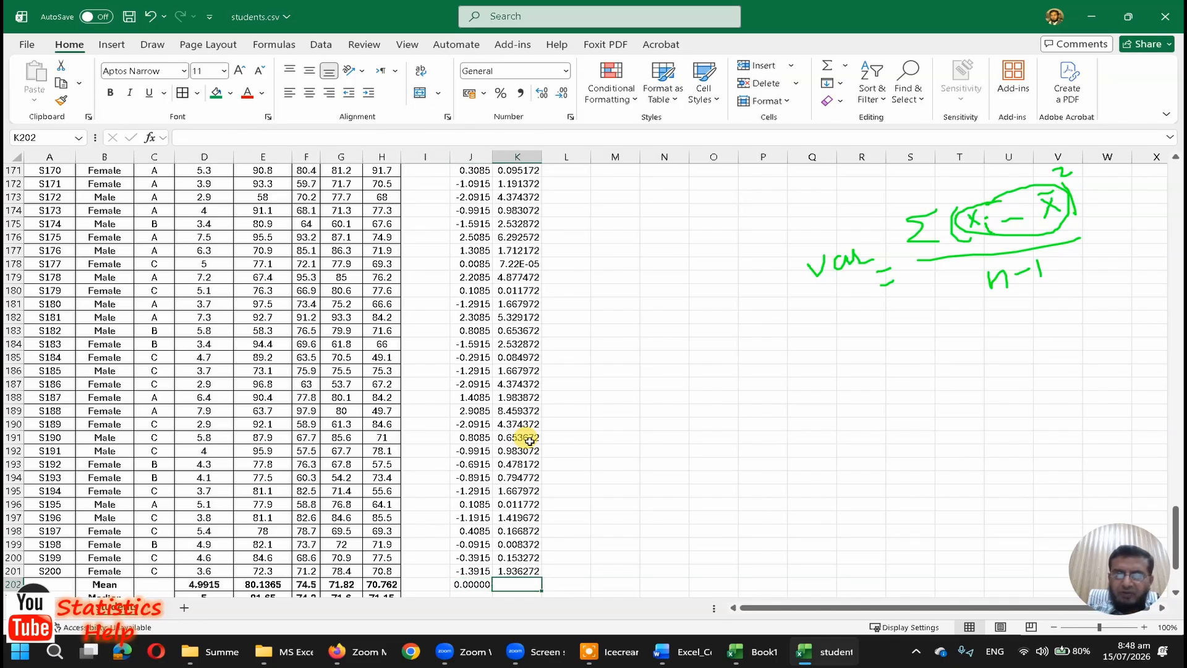
key(alt+equal)
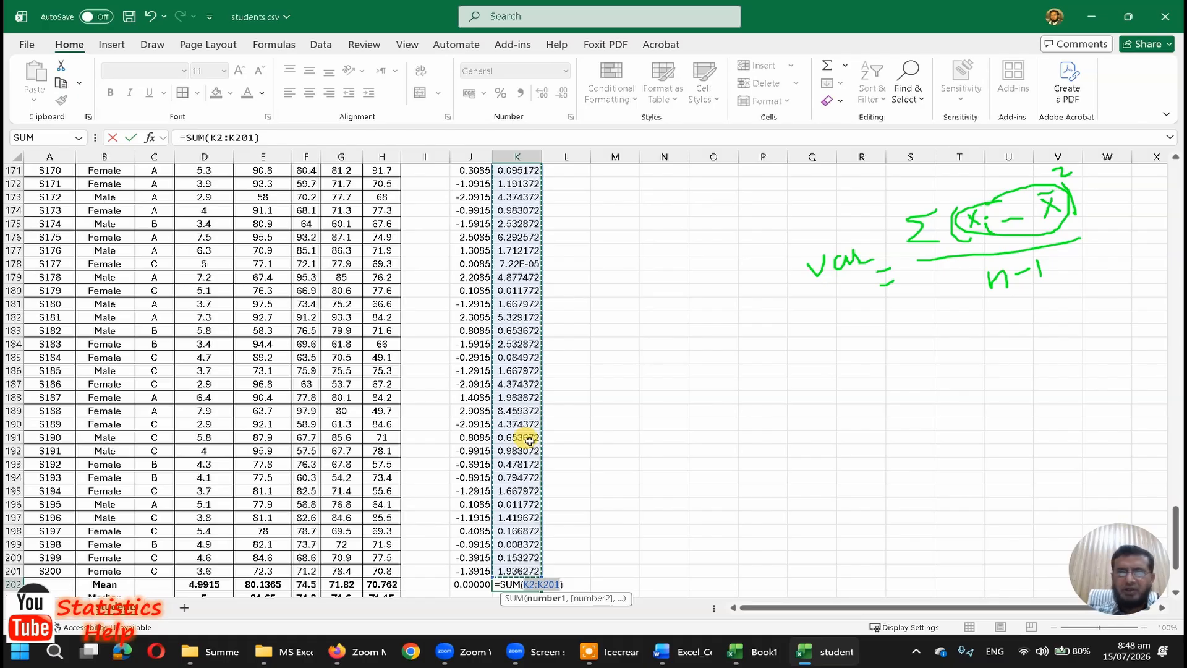
key(Return)
key(Up)
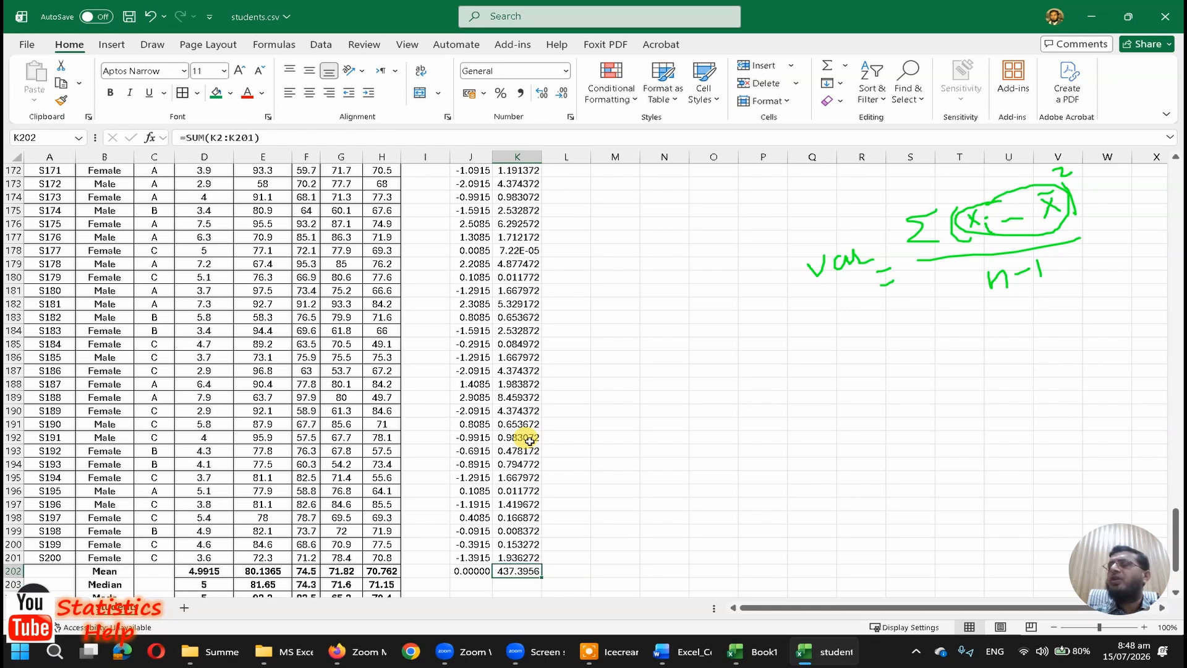
Step: Draw a red box around the numerator of the handwritten variance formula, with the summary rows in view
scroll(530, 441, down, 4)
click(530, 441)
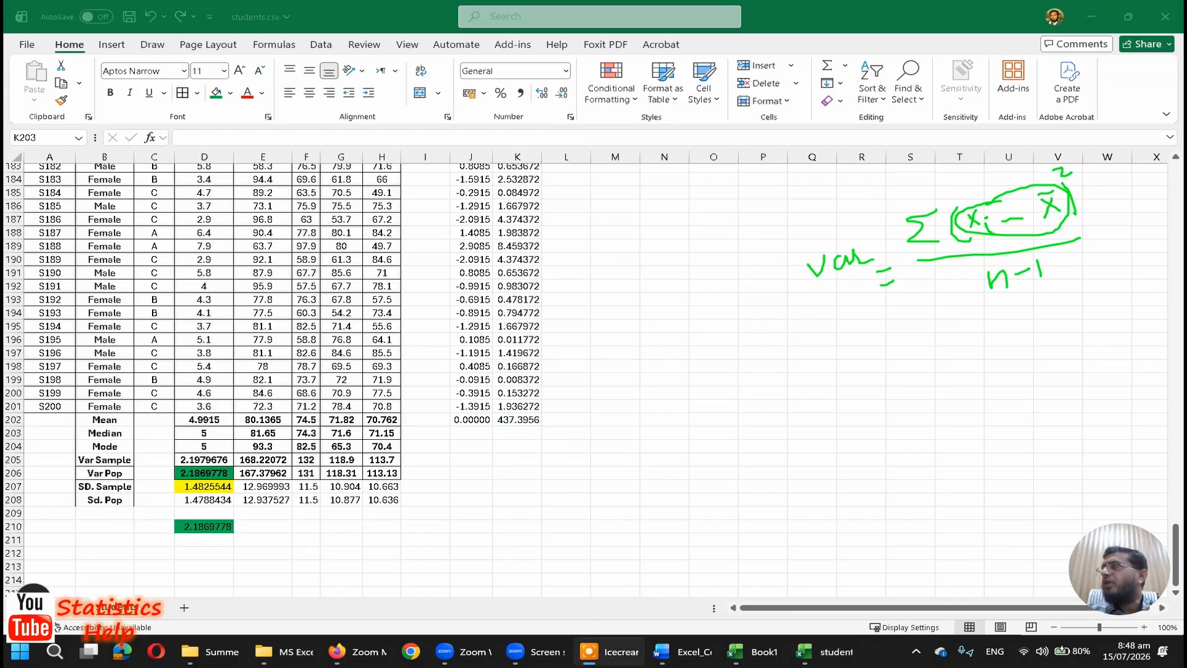
mouse_move(892, 198)
mouse_down()
mouse_move(901, 253)
mouse_move(1089, 248)
mouse_move(887, 189)
mouse_up()
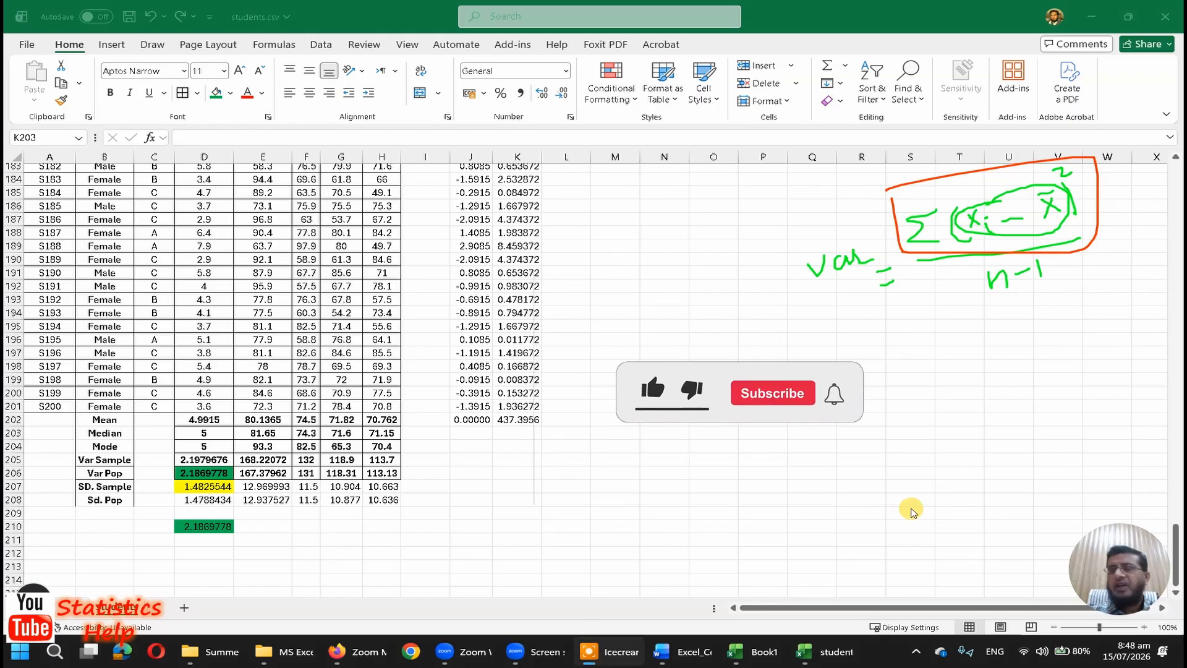
Step: Enter =K202/199 in K206 to divide the sum of squared deviations by n-1
click(528, 472)
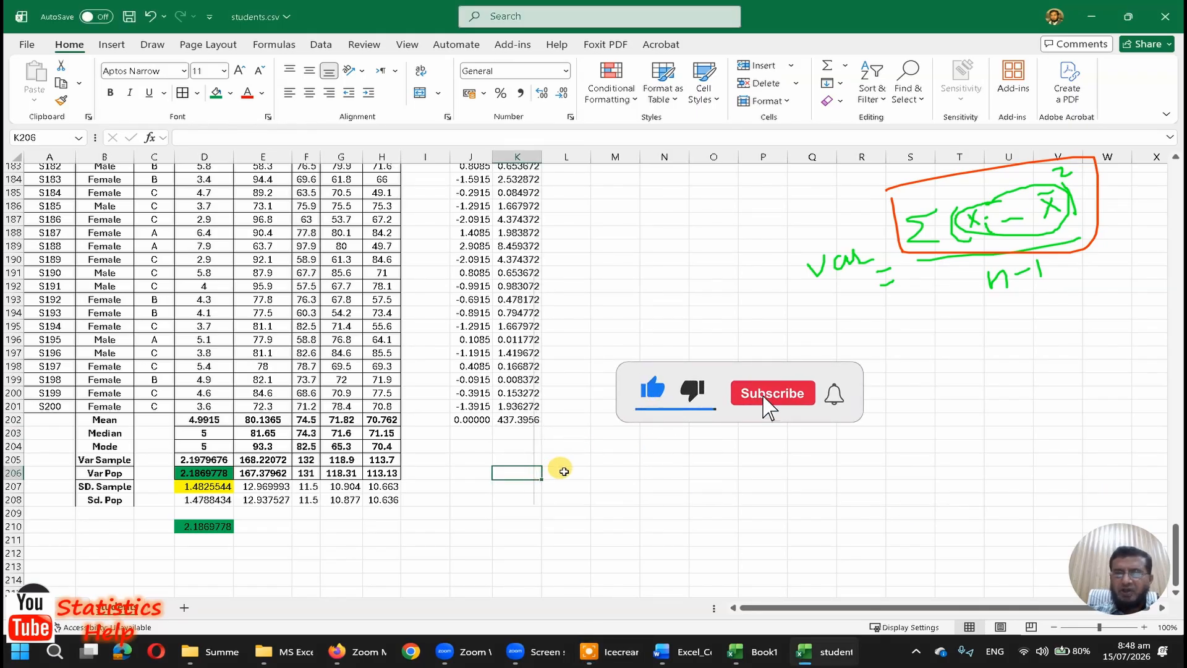
text(=)
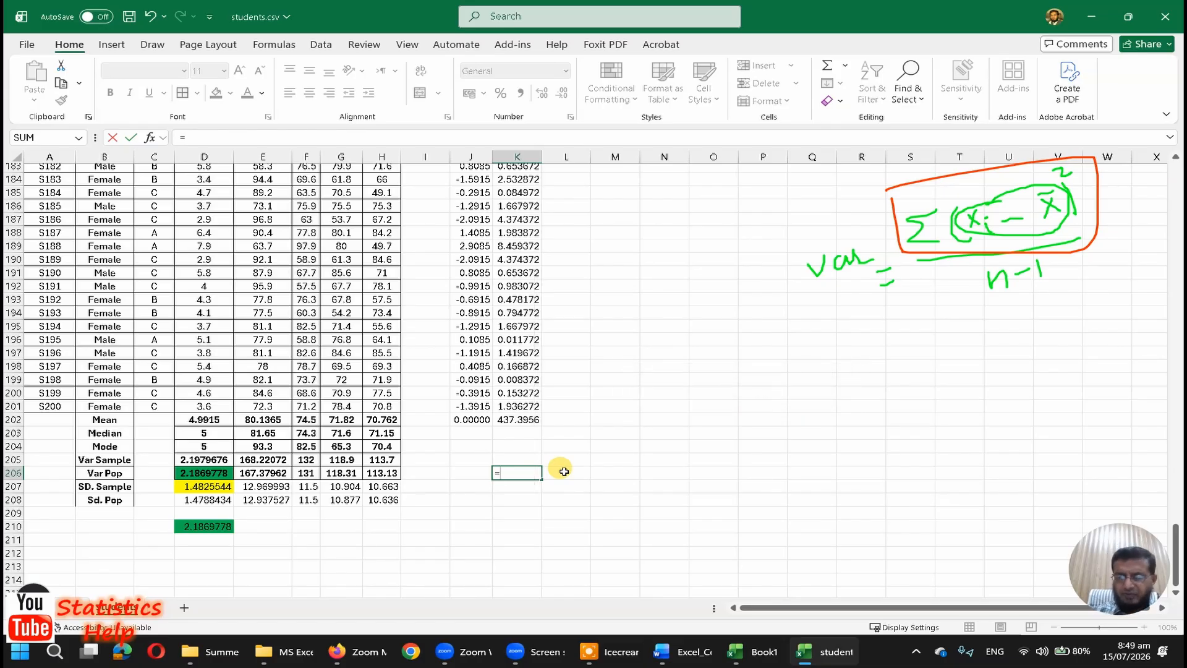
key(Up)
key(Up)
key(Up)
key(Up)
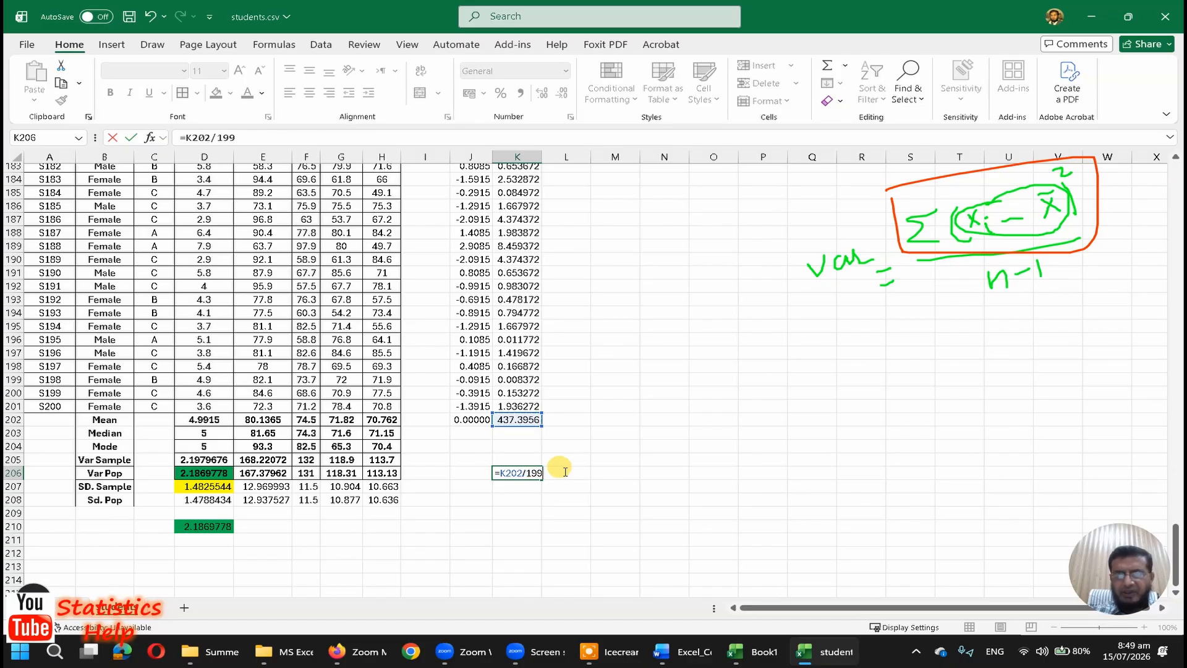
key(Return)
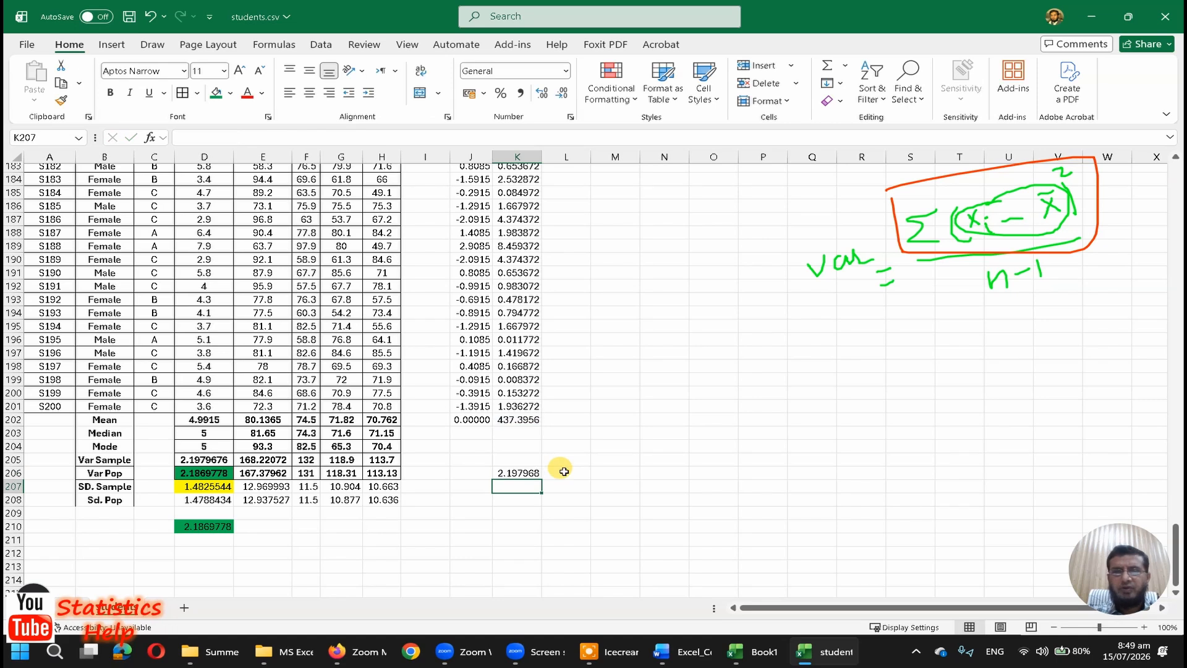
key(Up)
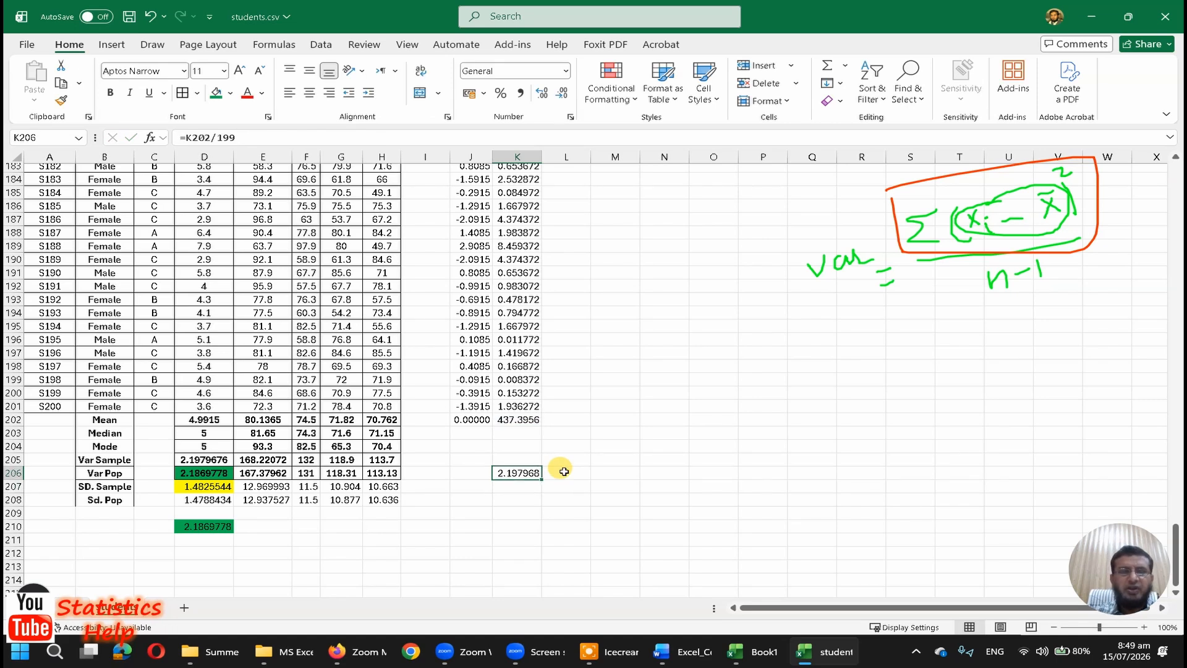
Step: Compare the manual variance in K206 with the VAR.S sample variance in D205, and review the deviation formulas in column J
click(218, 462)
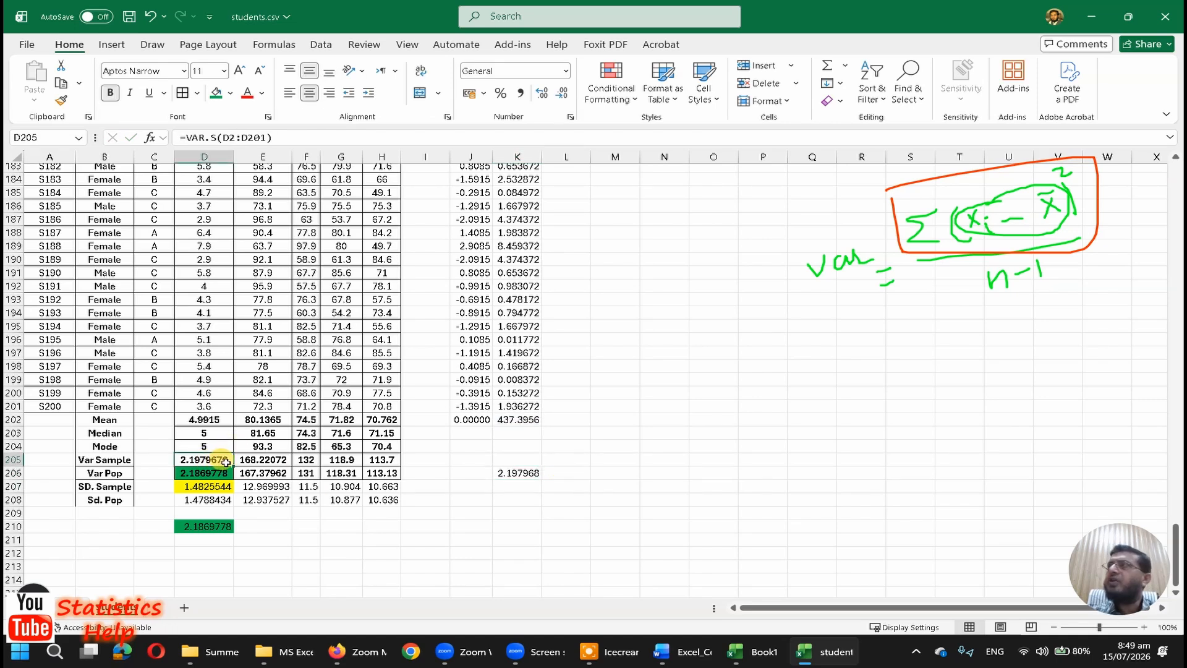
click(536, 474)
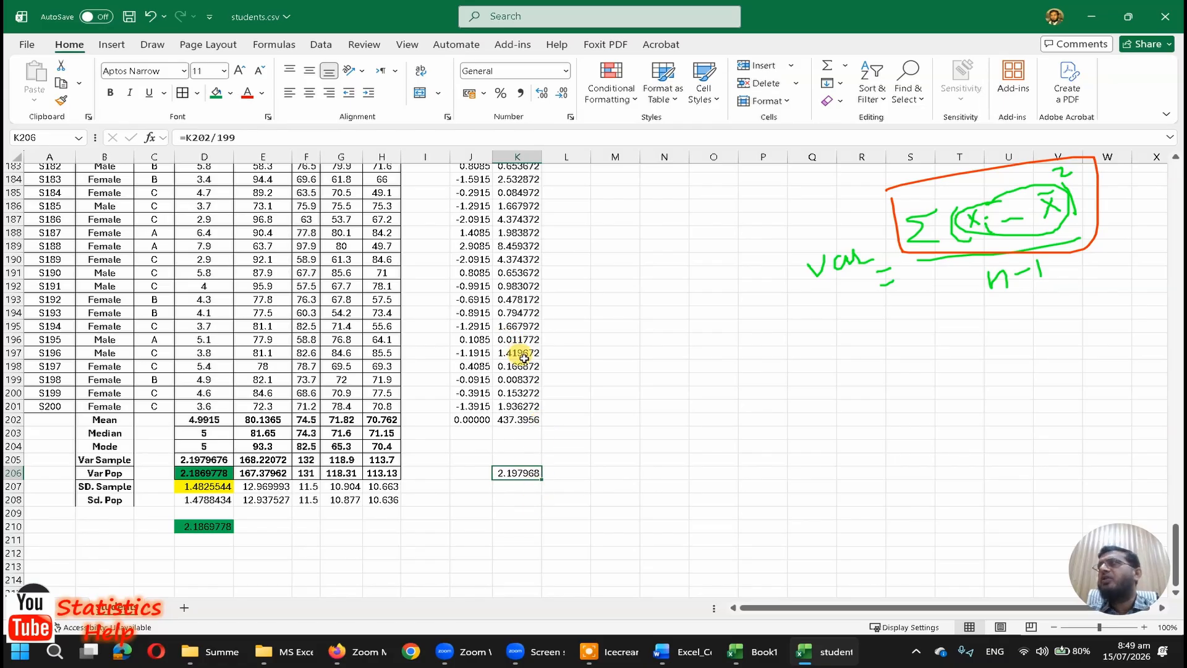
drag(475, 300, 470, 278)
click(684, 350)
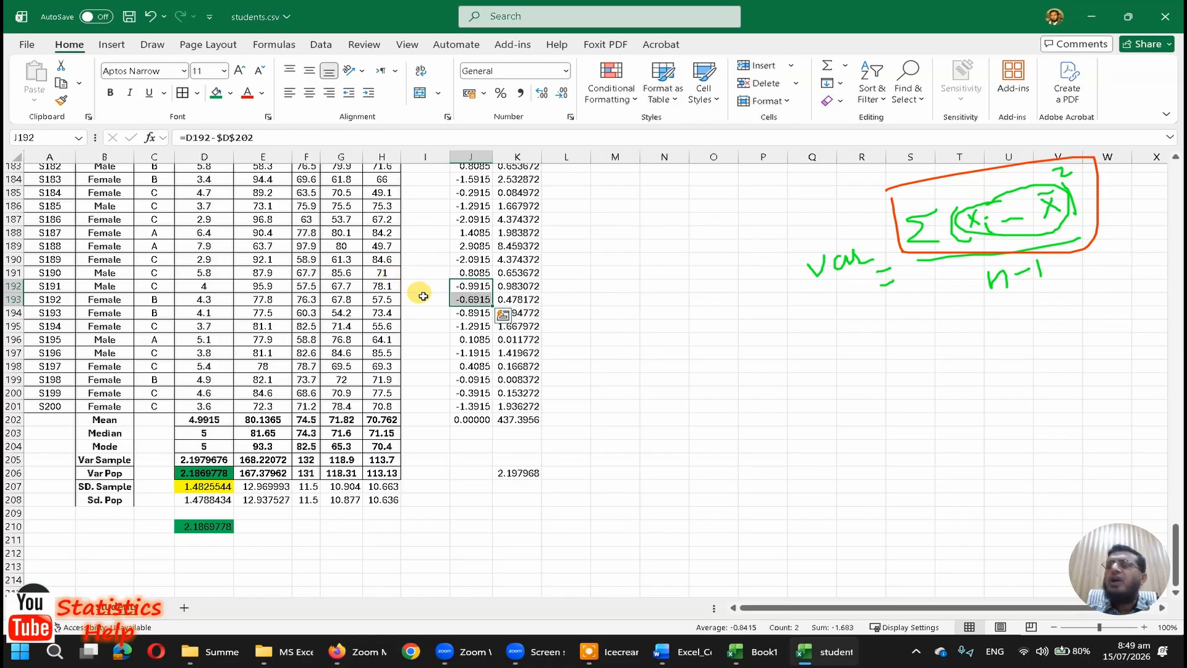
click(477, 338)
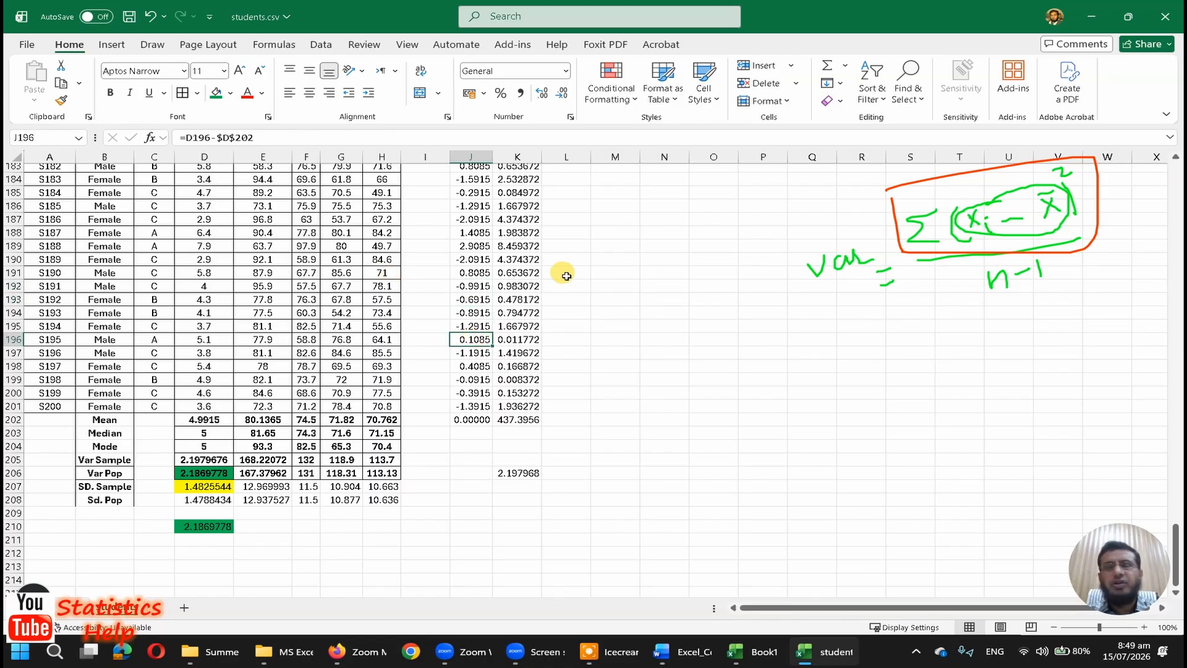
click(517, 473)
click(188, 459)
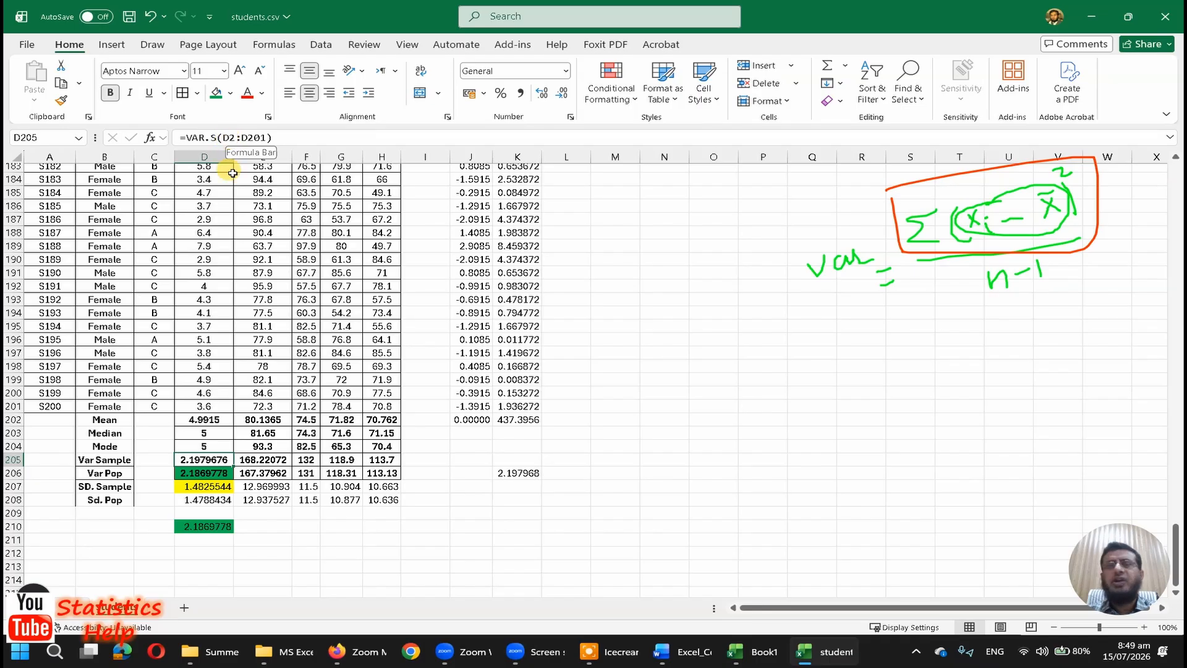
click(100, 460)
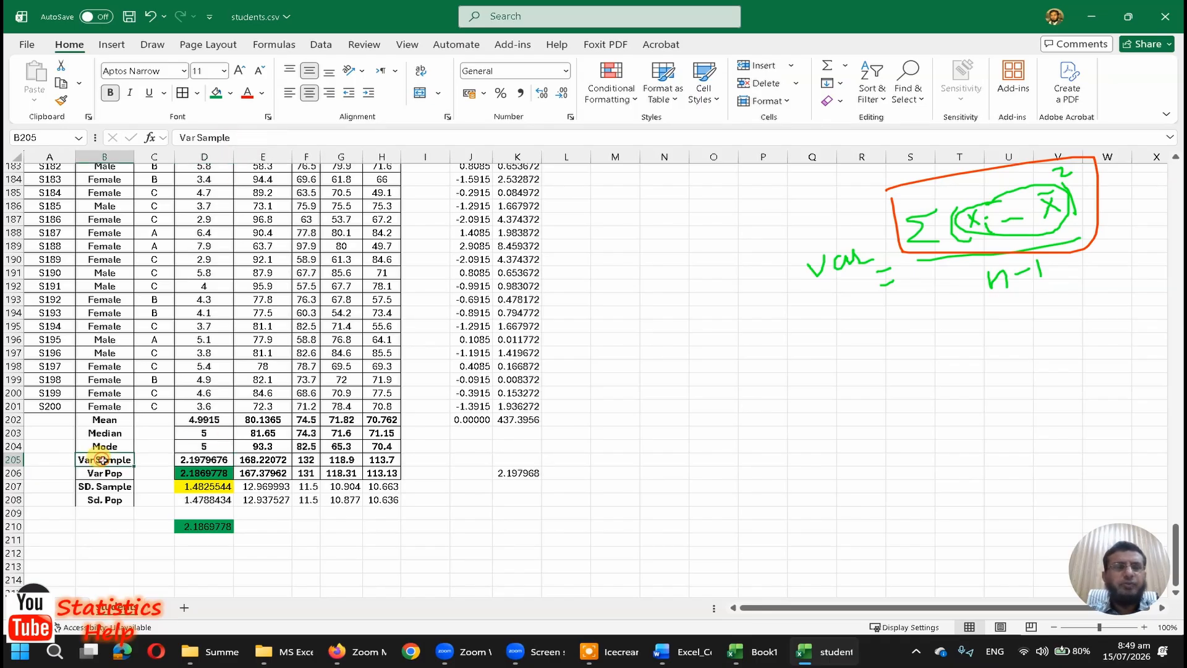
click(218, 459)
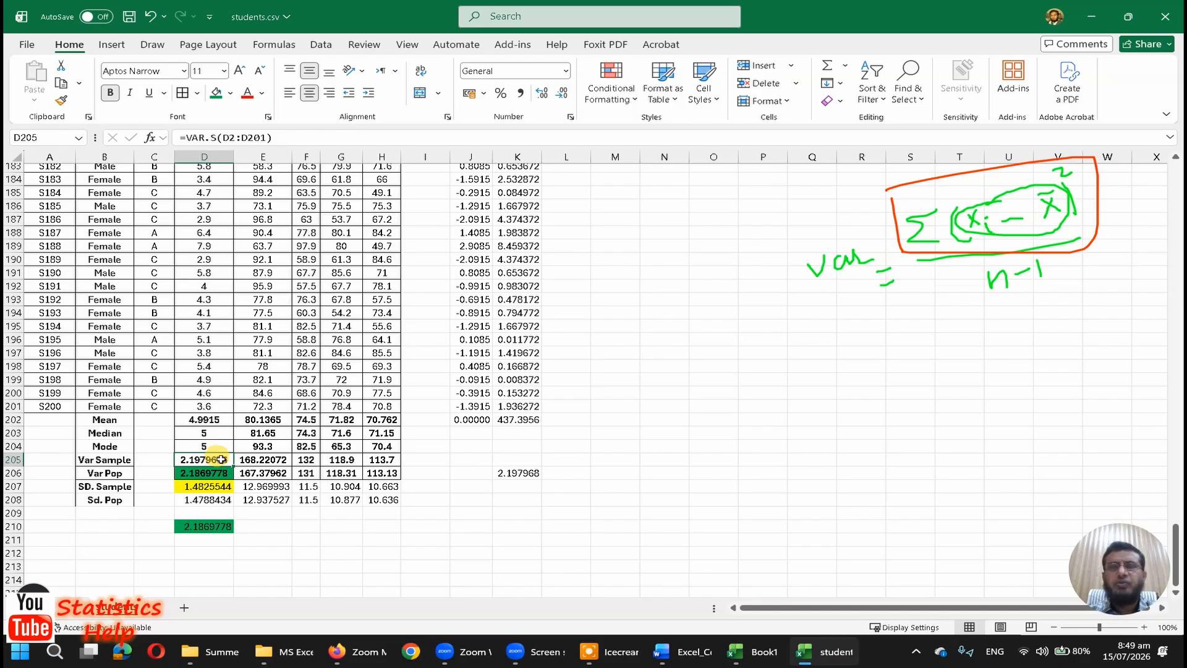
click(533, 474)
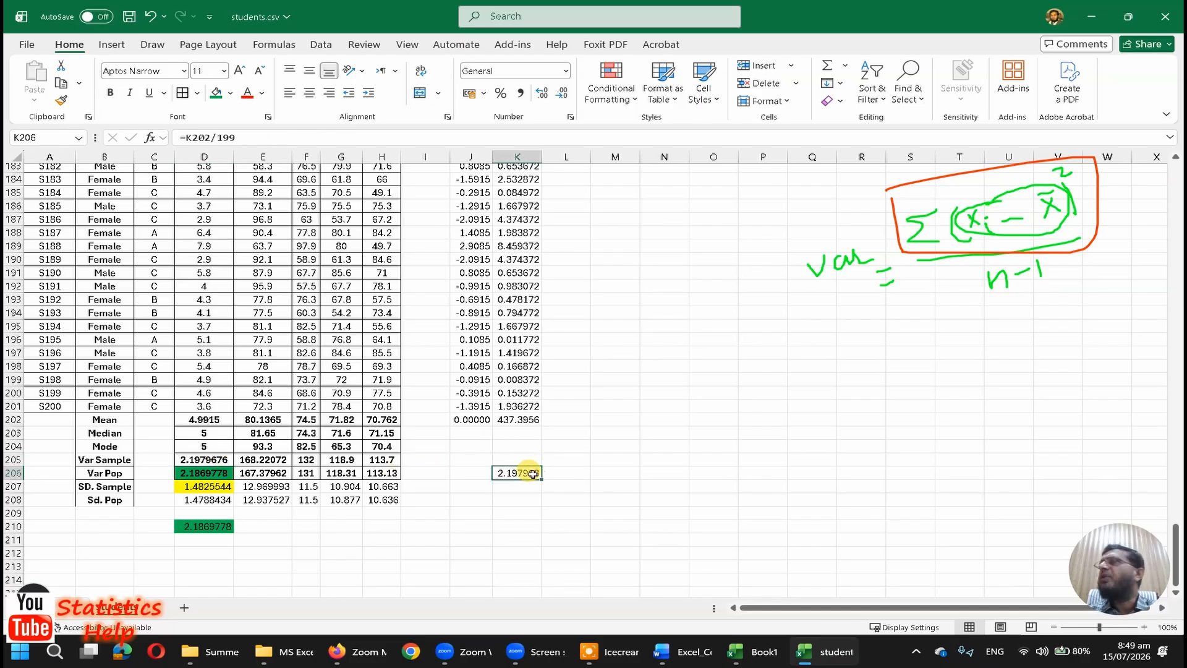
click(470, 157)
Step: Change the StudyHours values to 5 in D195 and 7 in D191 to test both variance calculations
click(222, 328)
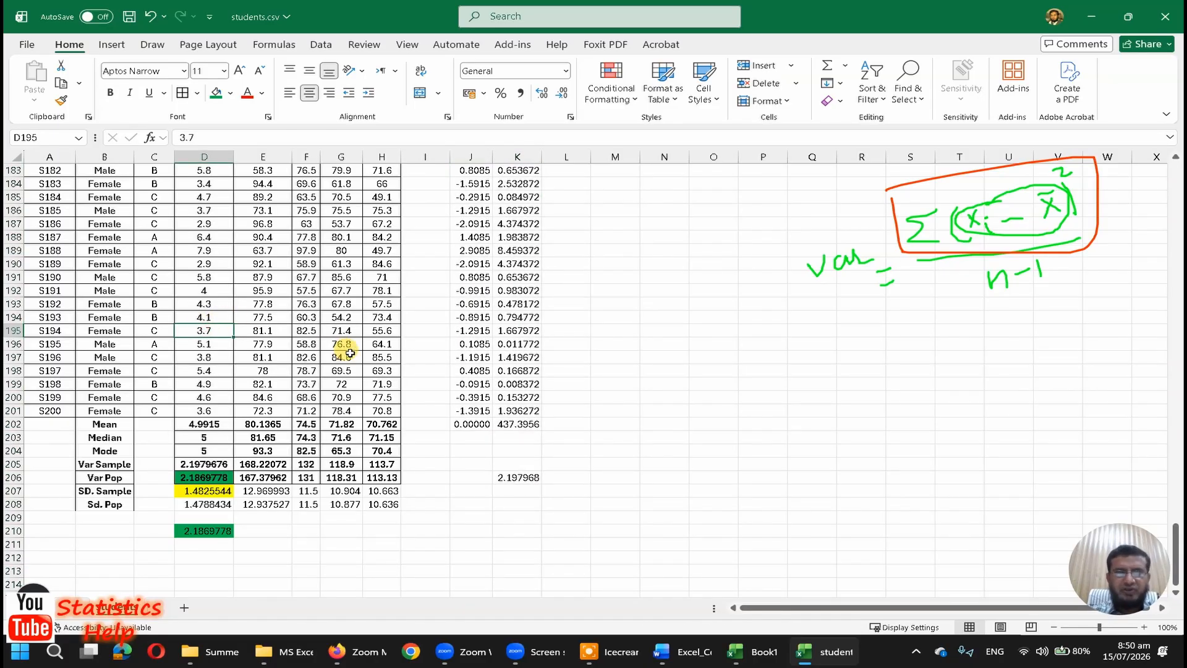
text(5)
key(Return)
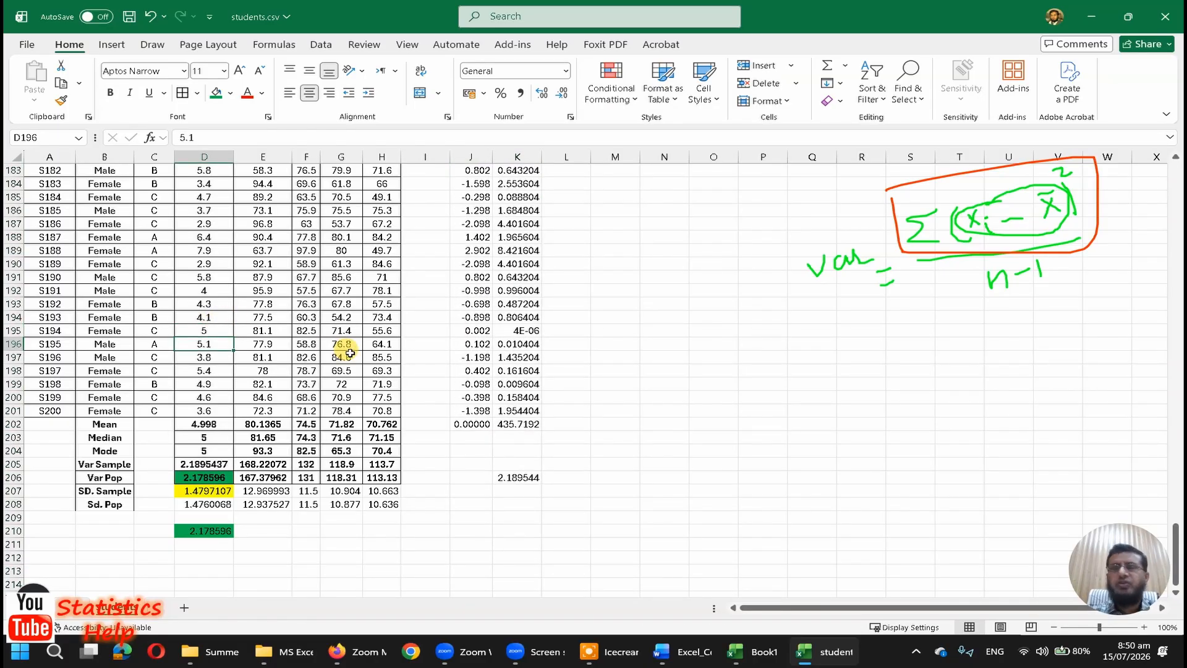
key(Up)
key(Up)
key(Up)
key(Up)
key(Up)
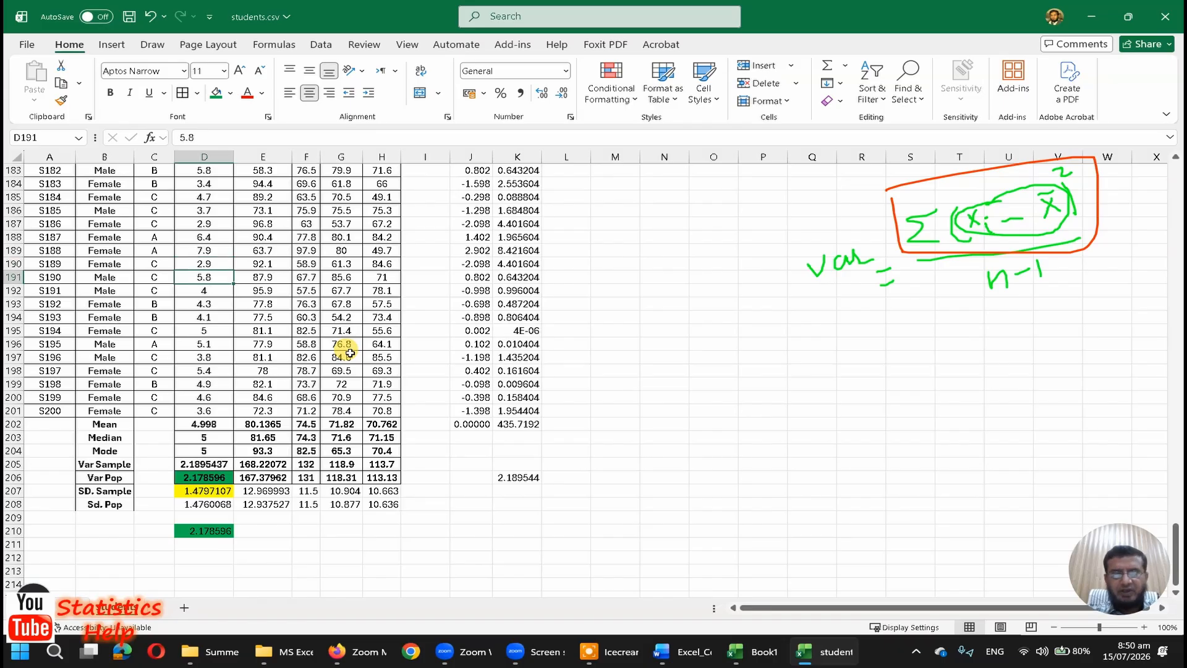
text(7)
key(Return)
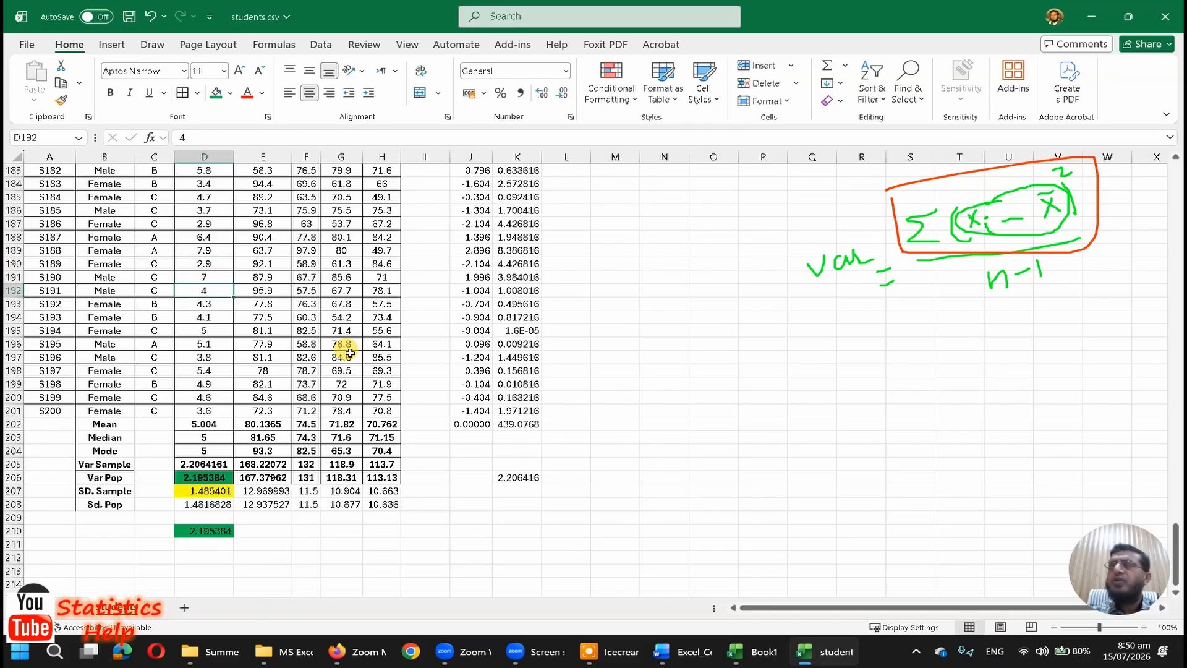
Step: Change the StudyHours value in D187 to 9
key(Down)
key(Down)
key(Down)
key(Up)
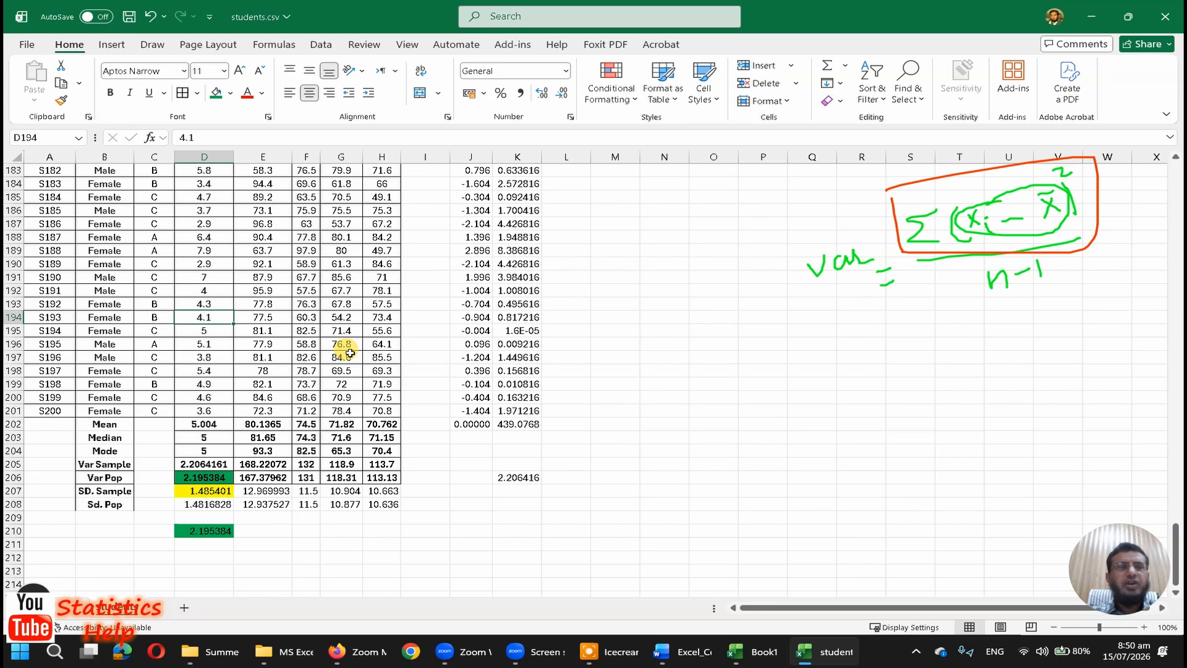
key(Up)
key(Up)
key(Up)
key(Up)
key(Up)
key(Up)
key(Up)
key(Up)
key(Up)
key(Down)
key(Down)
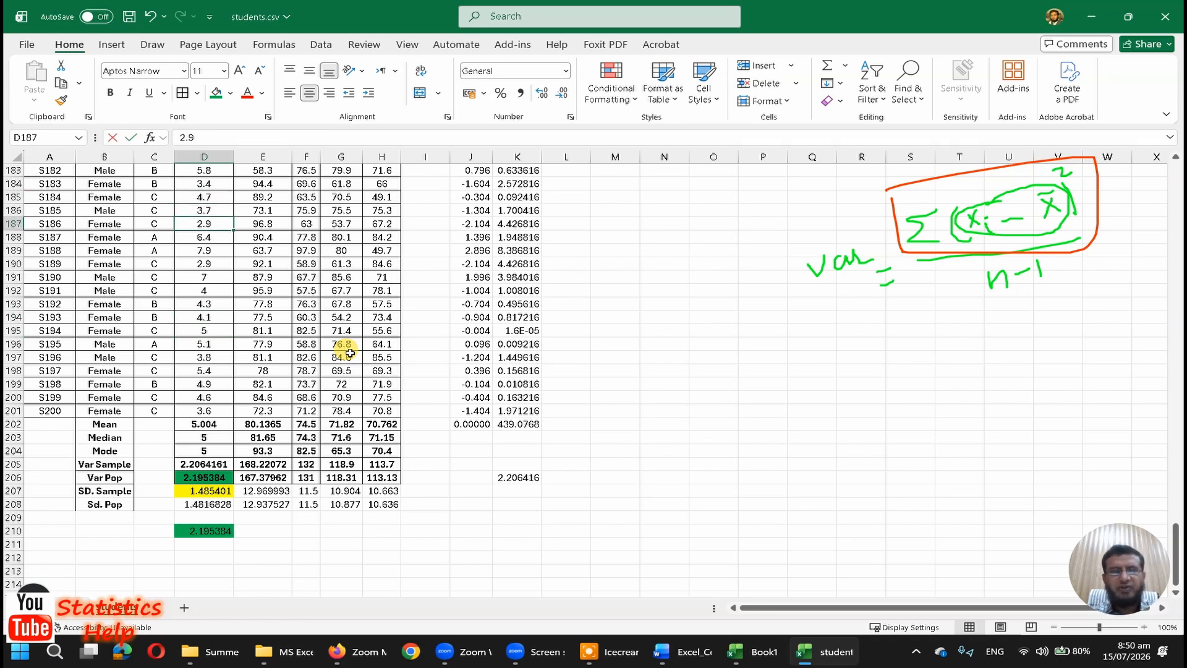
text(9)
key(Return)
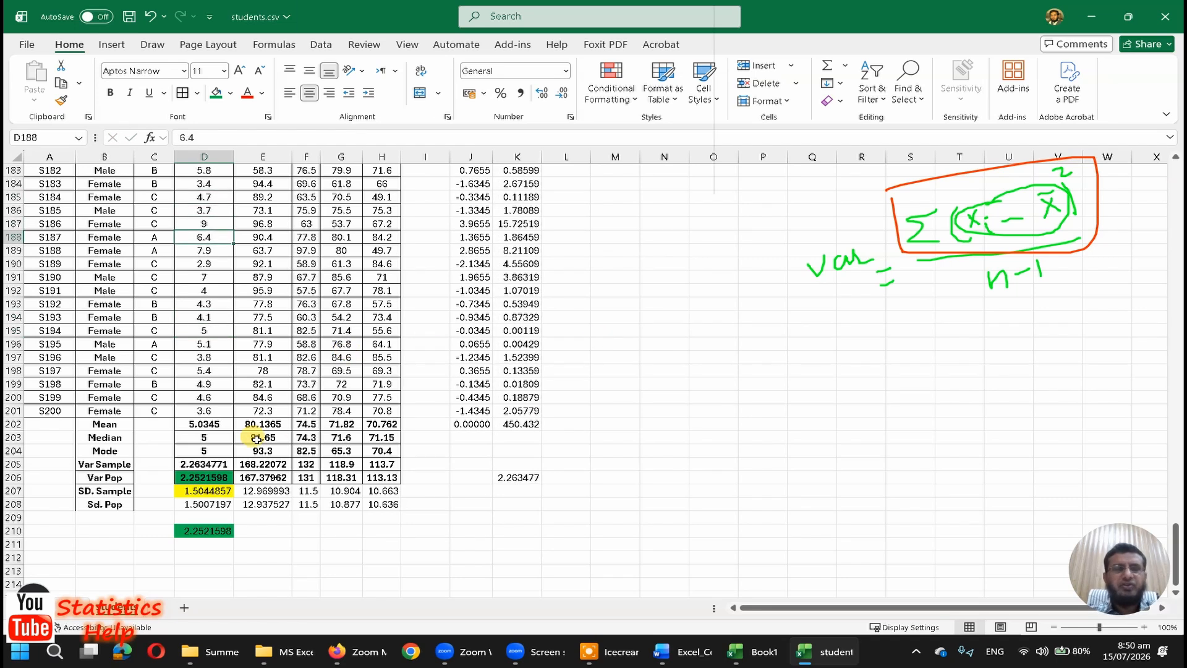
Step: Examine the VAR.S formula in D205 and the deviation formulas in column J, back up to the column's first rows
click(205, 464)
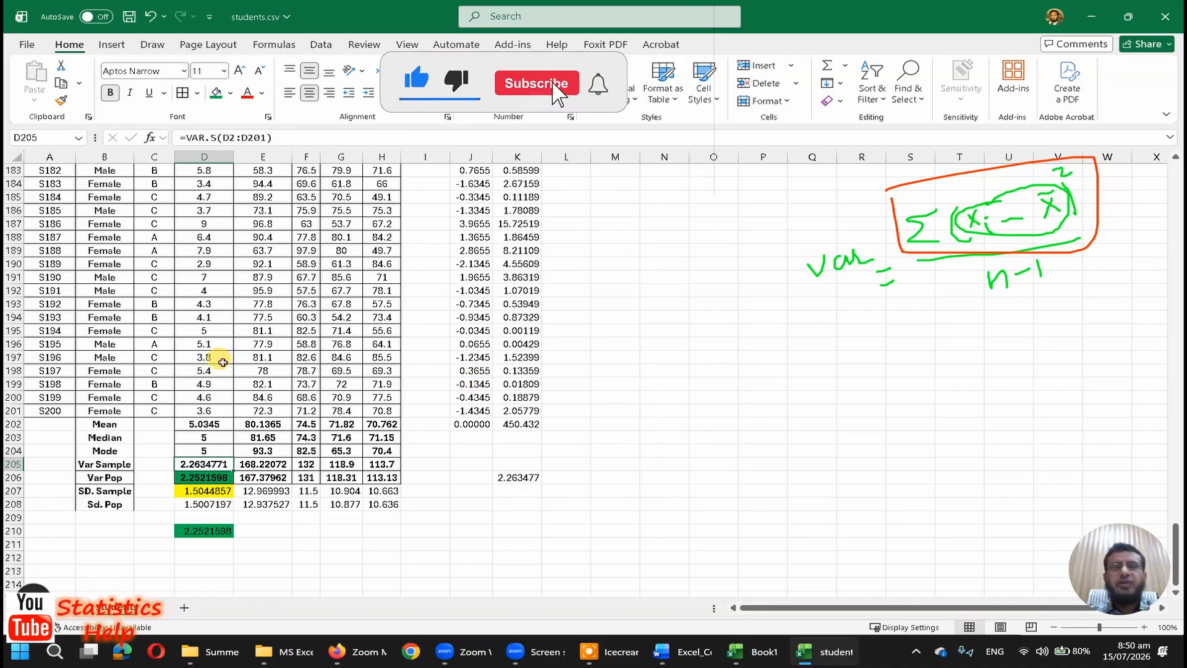
click(473, 318)
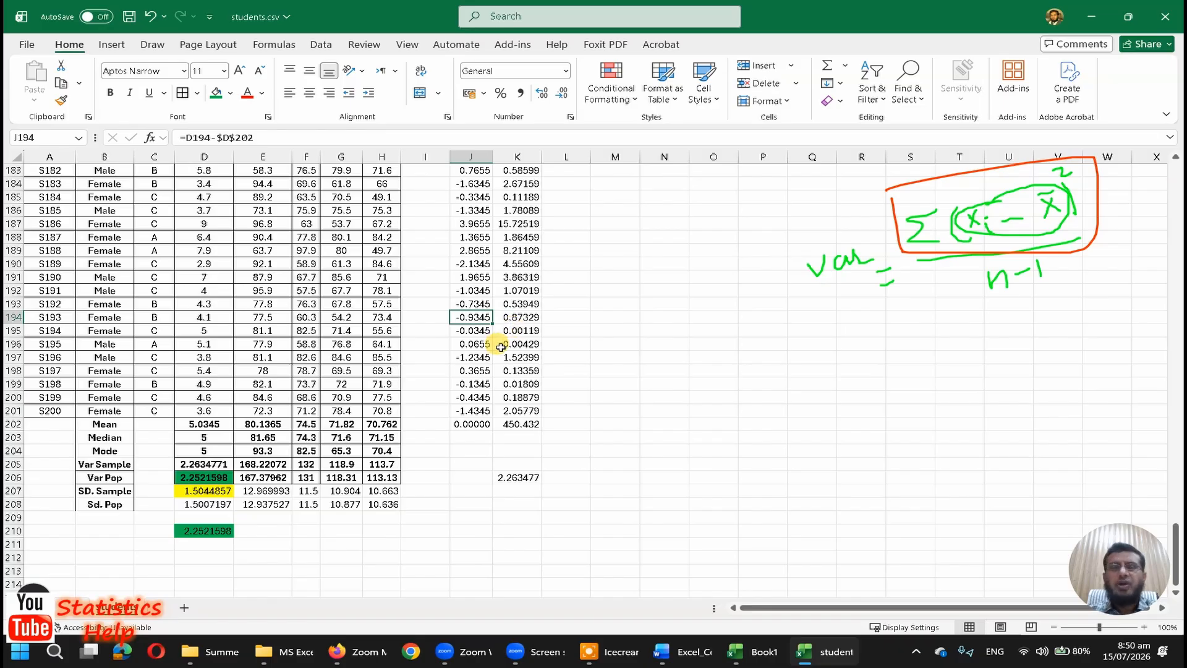
click(477, 355)
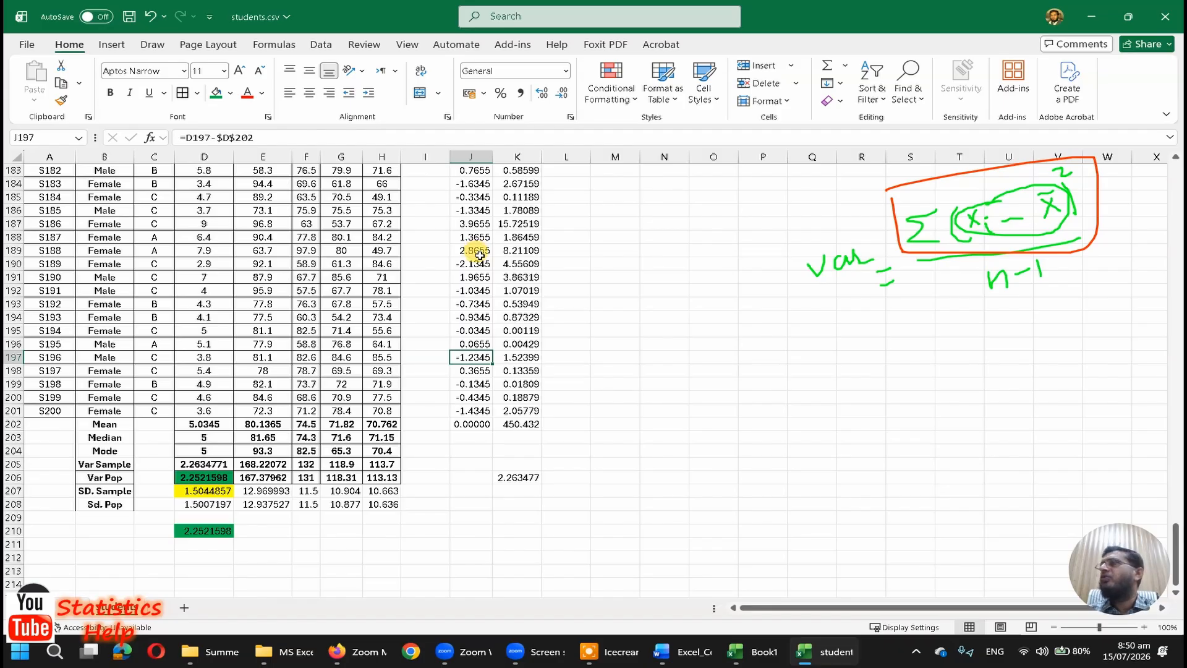
click(476, 155)
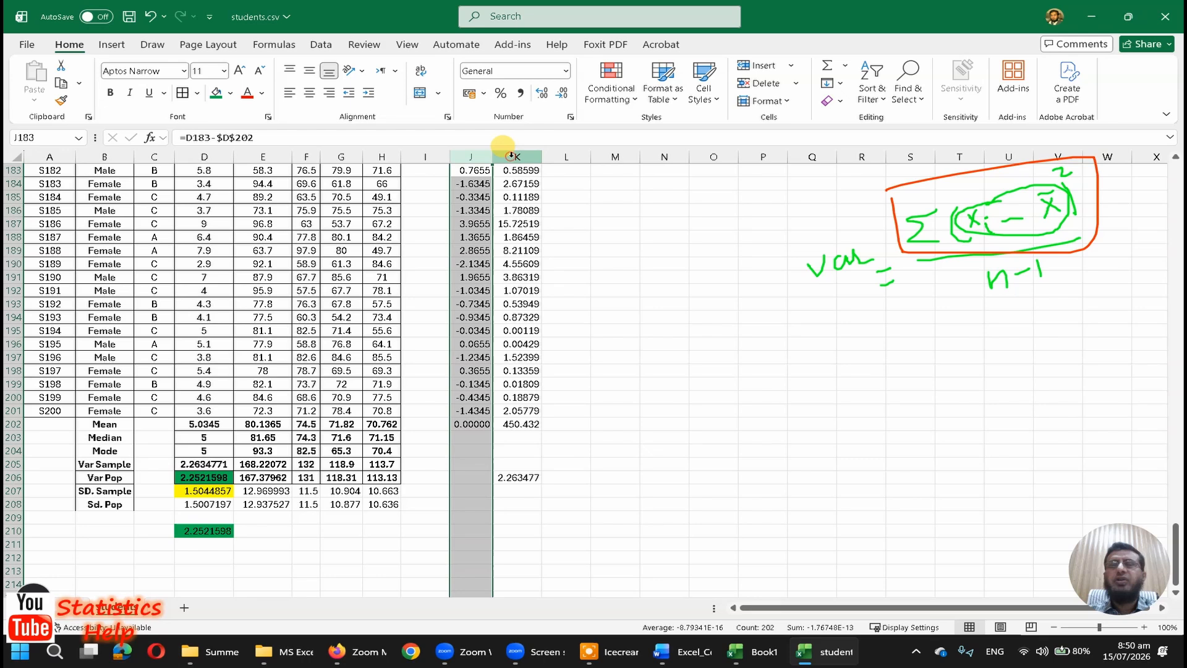
click(473, 248)
key(ctrl+Up)
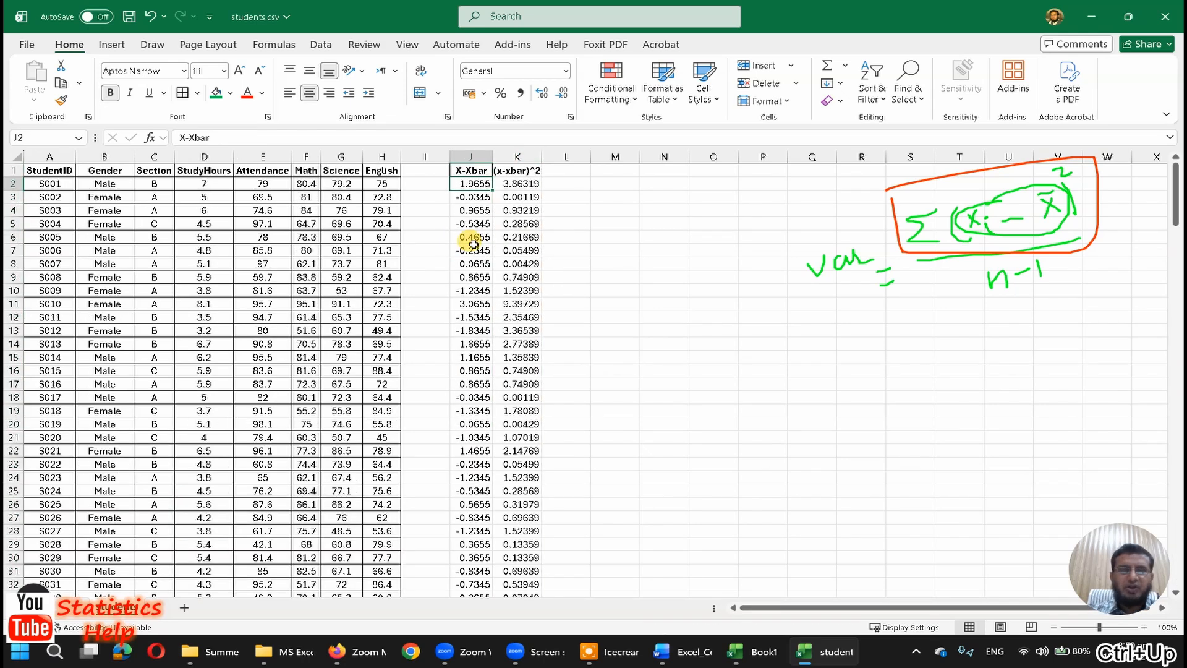
Step: Replace the absolute mean reference in J2's deviation formula with the constant 5.0435 and fill the formula down column J
scroll(473, 244, down, 20)
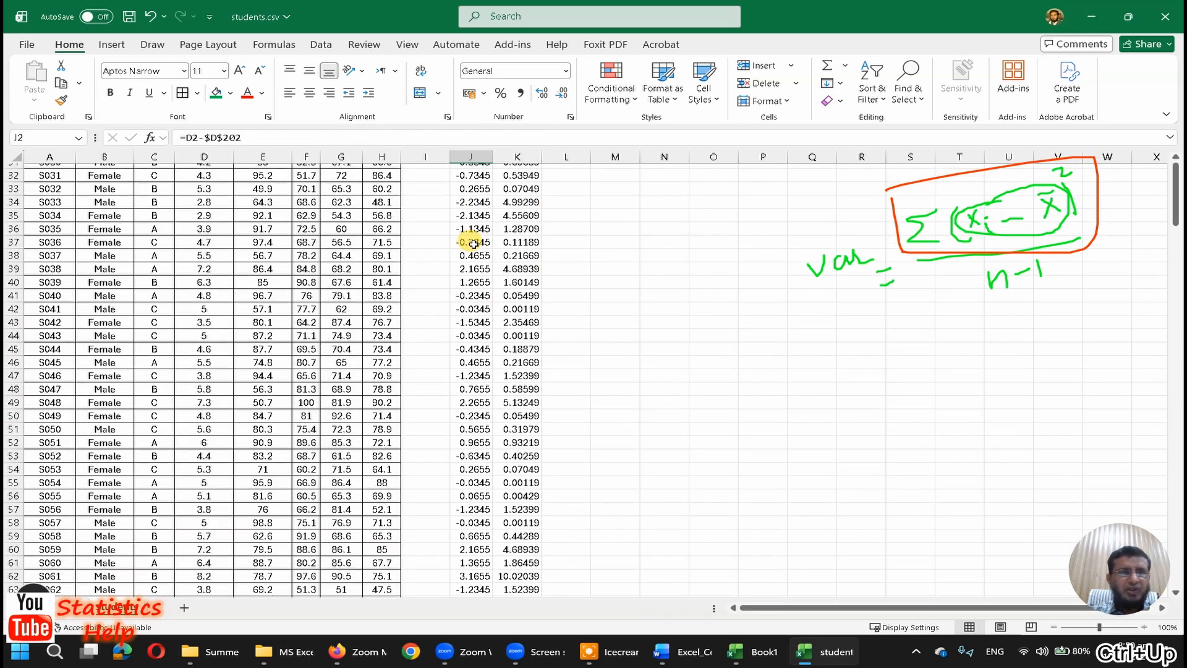
key(ctrl+Down)
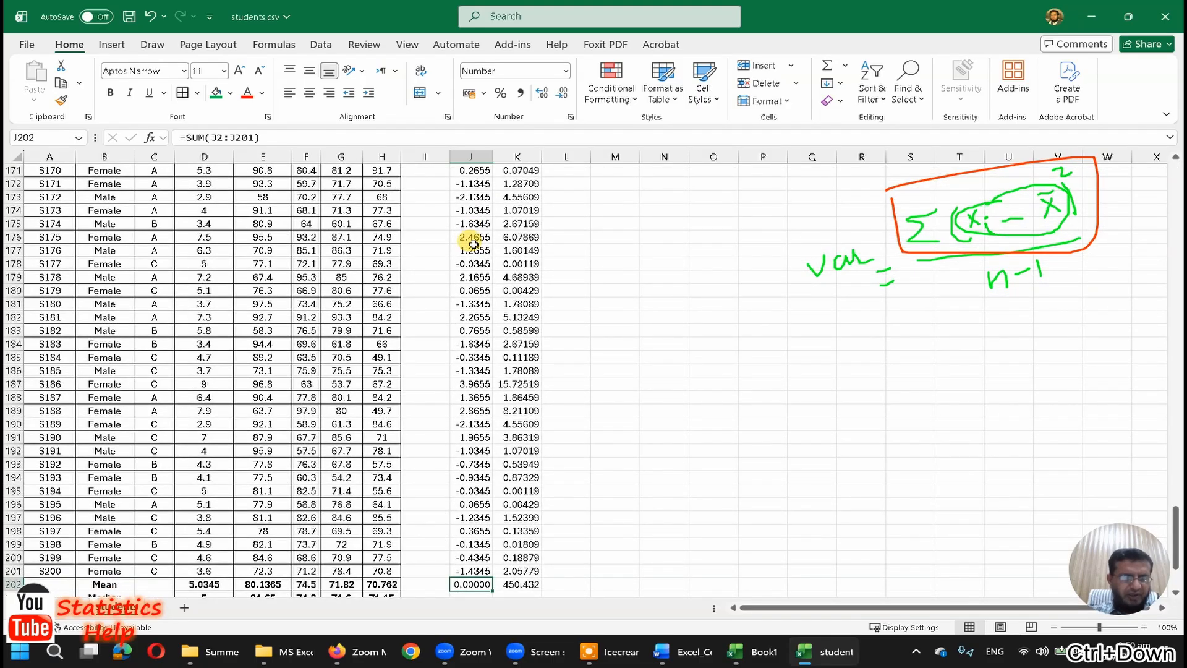
key(ctrl+Up)
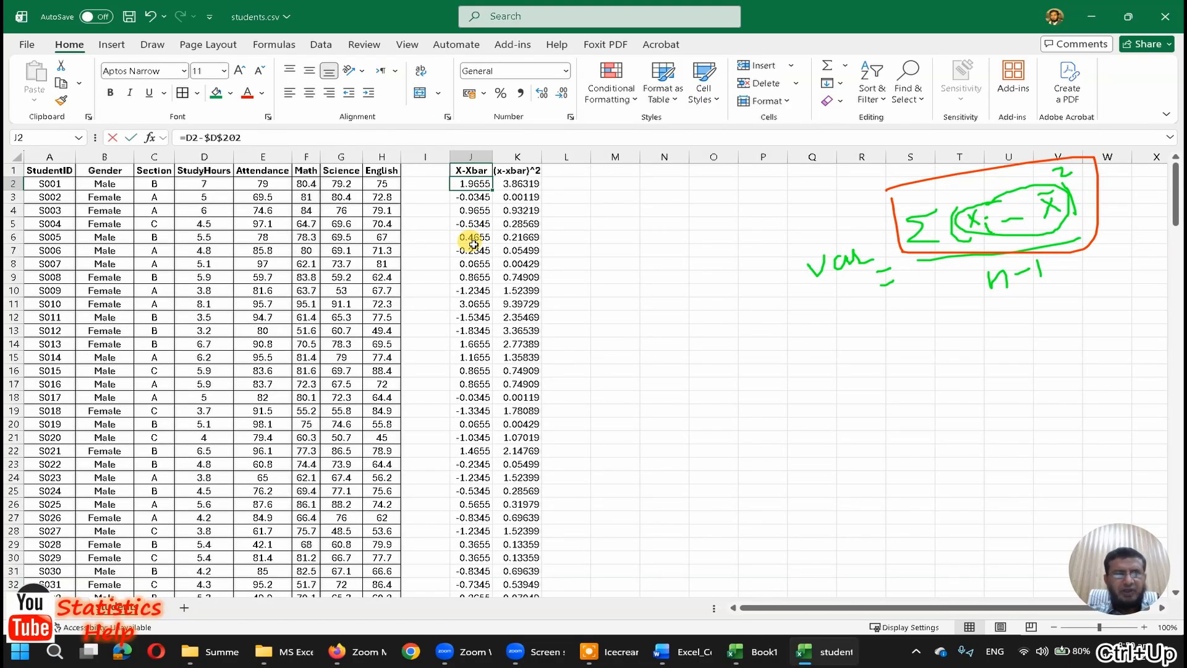
key(F2)
key(shift+Left)
key(shift+Left)
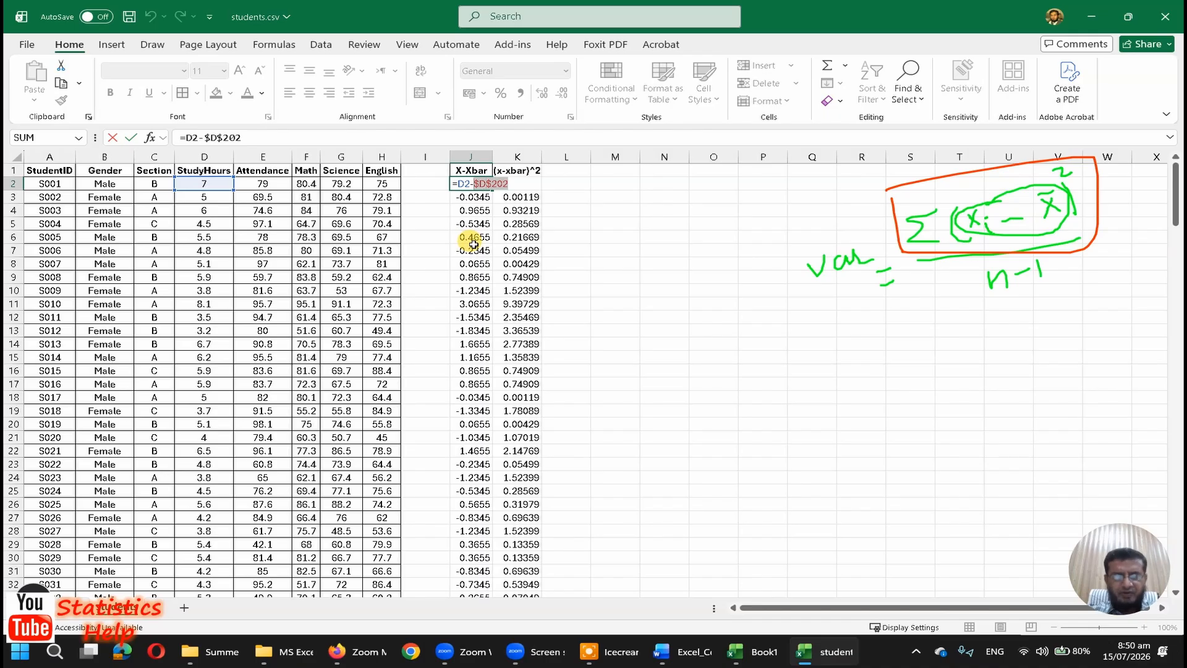
text(5.0435)
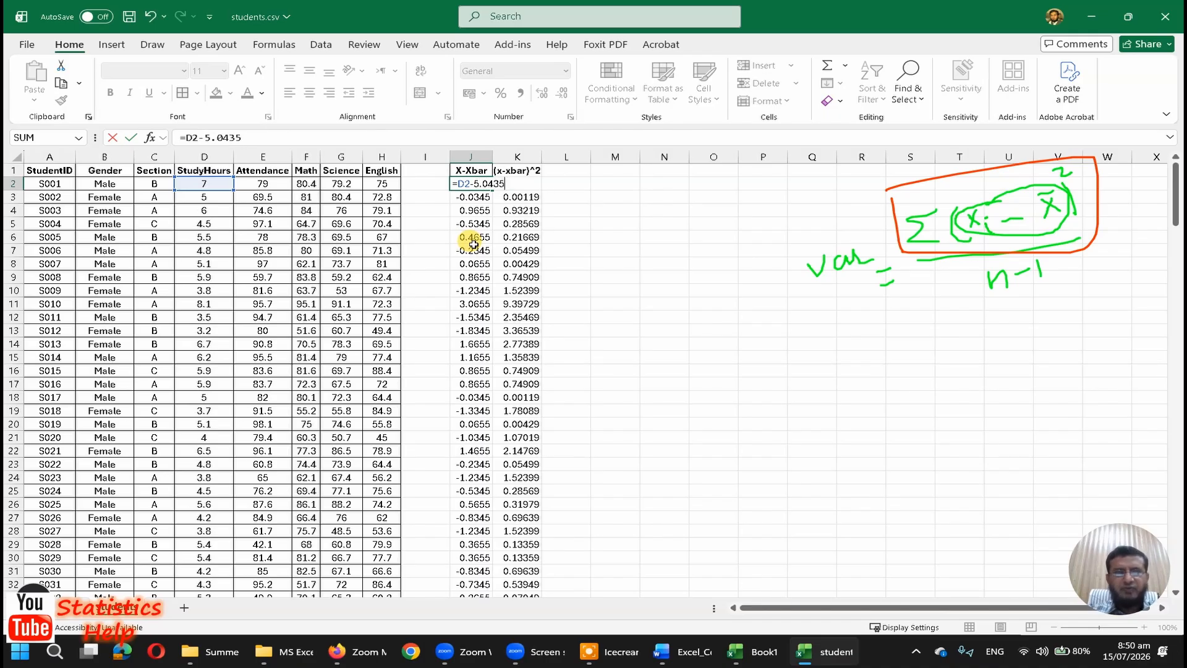
key(ctrl+Return)
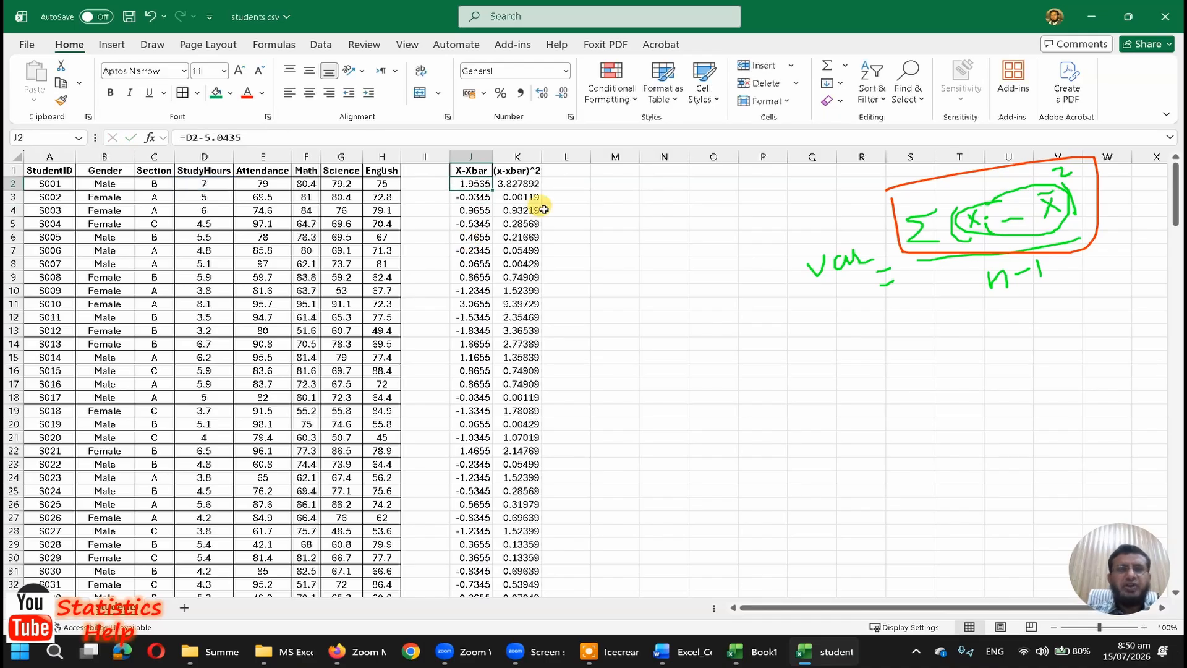
double_click(493, 190)
Step: Set the StudyHours value in D191 to 0 and widen column J slightly so the deviation sum fits
click(203, 304)
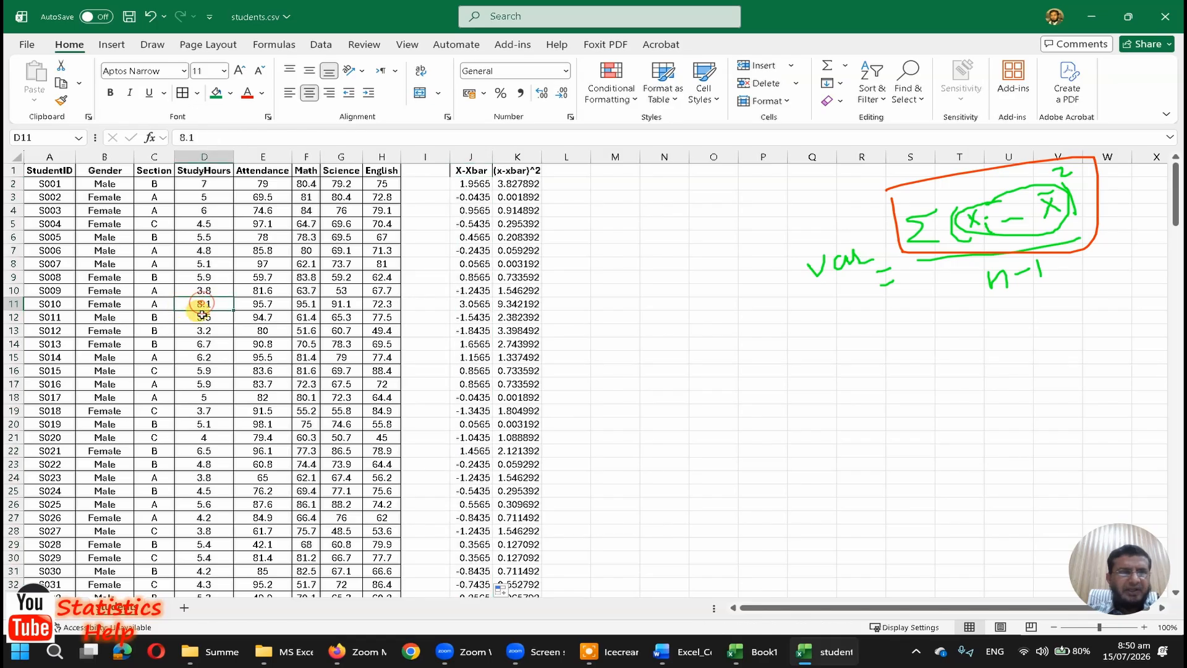
scroll(202, 316, down, 14)
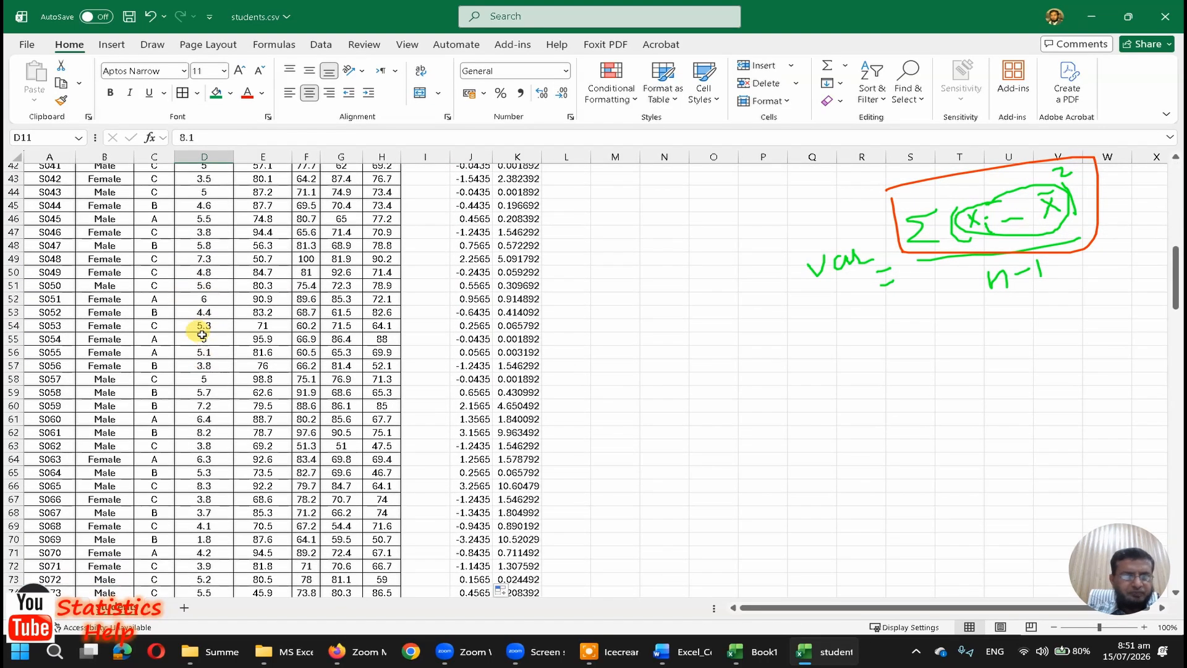
scroll(198, 419, down, 3)
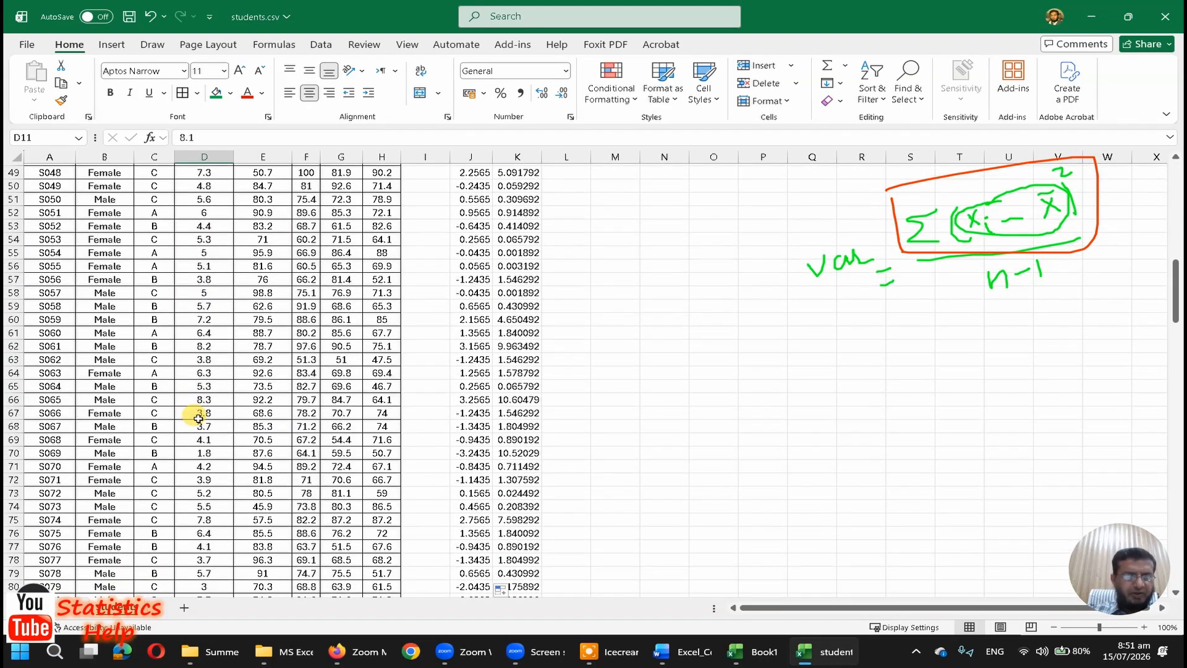
click(198, 419)
key(ctrl+Down)
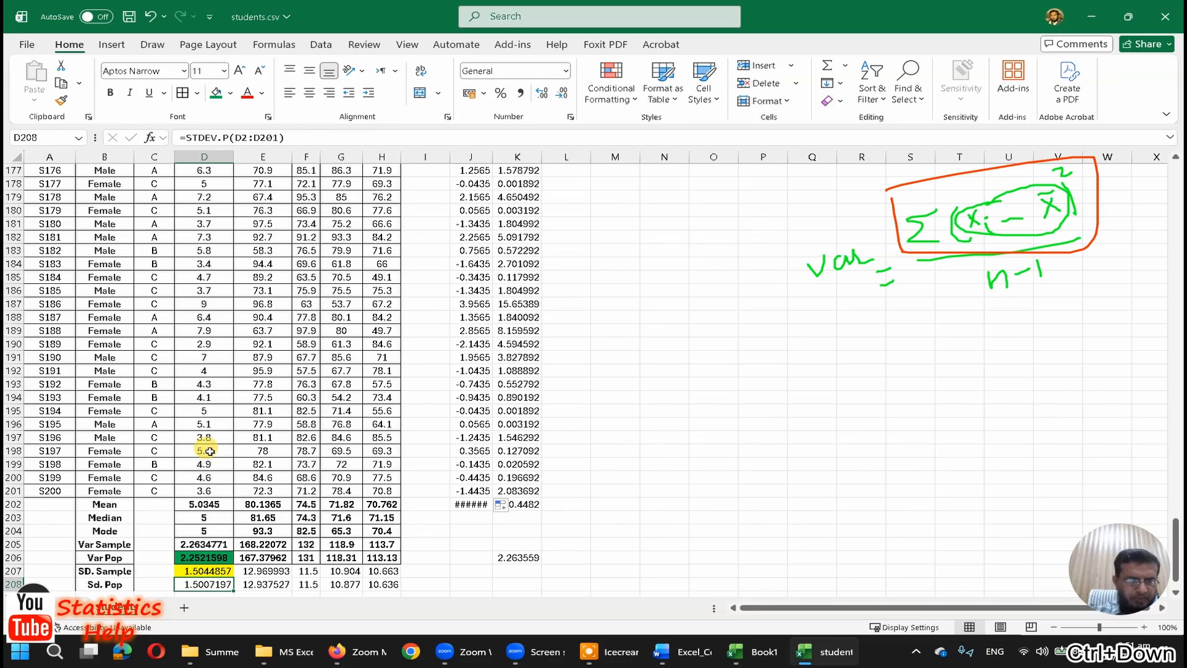
click(212, 357)
text(0)
key(Return)
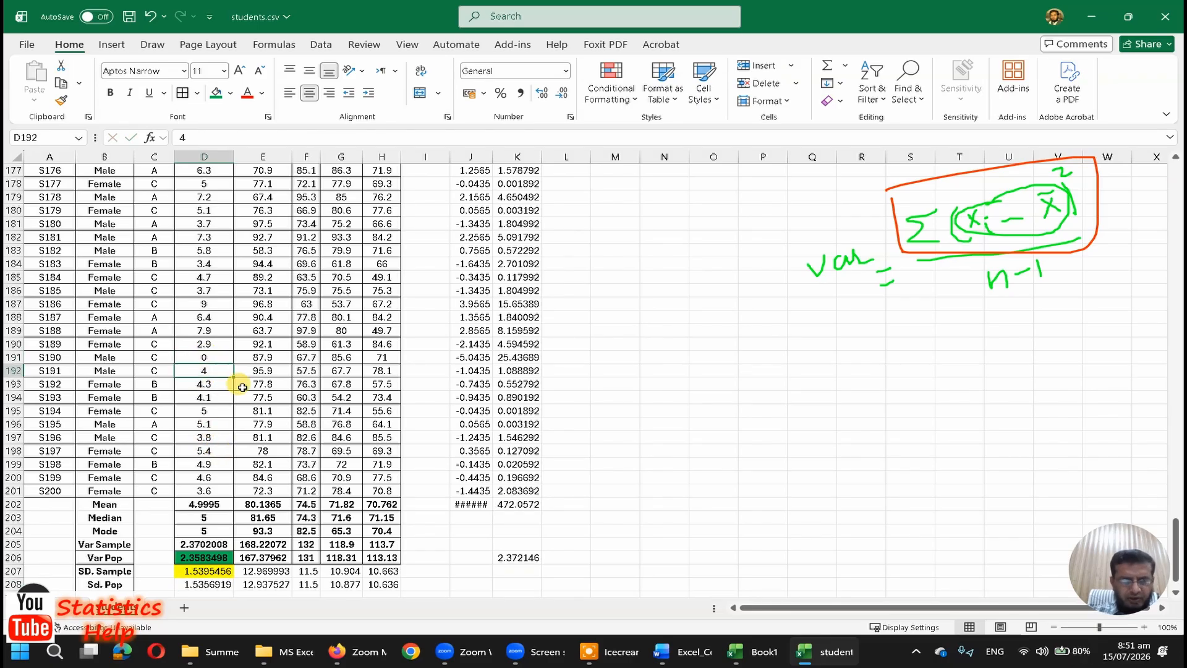
drag(491, 151, 496, 151)
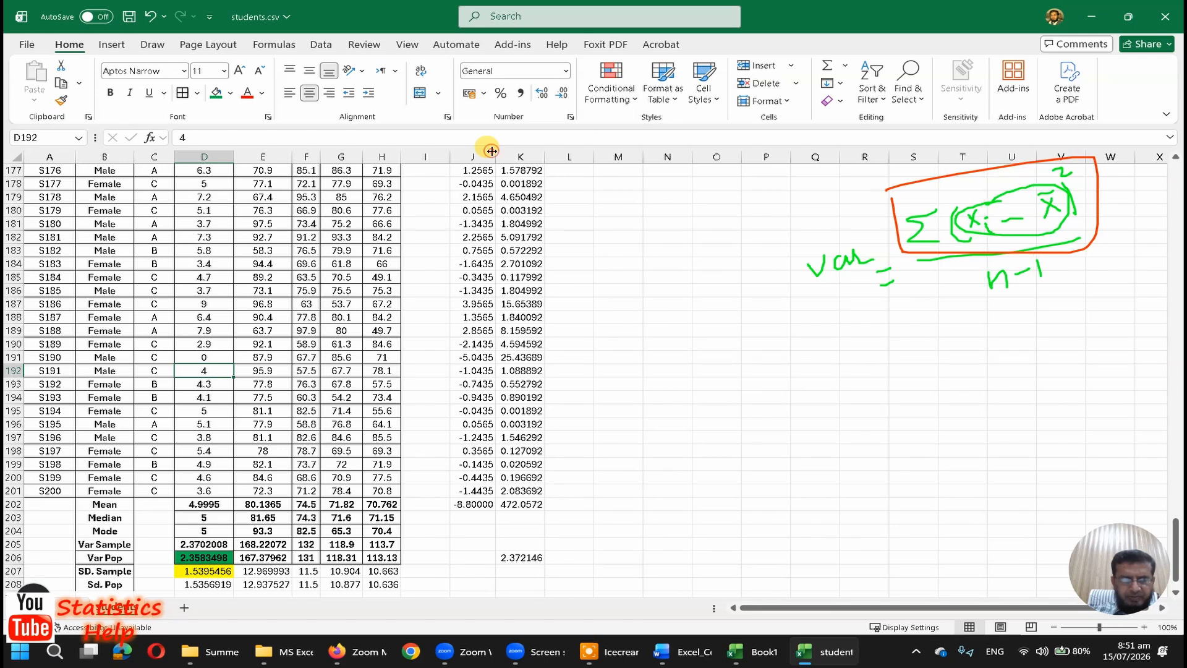
Step: Check the deviation sum in J202, compare D205 with the manual variance in K206, and examine the constant mean in J198's formula
click(476, 504)
scroll(477, 504, down, 2)
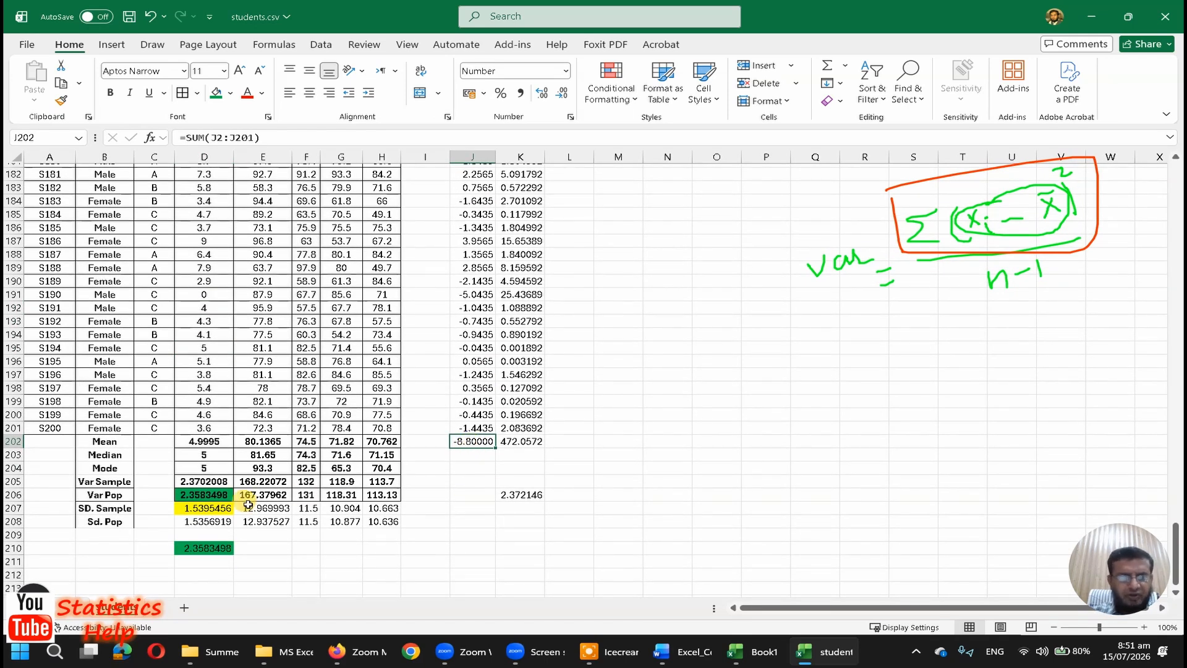
click(192, 483)
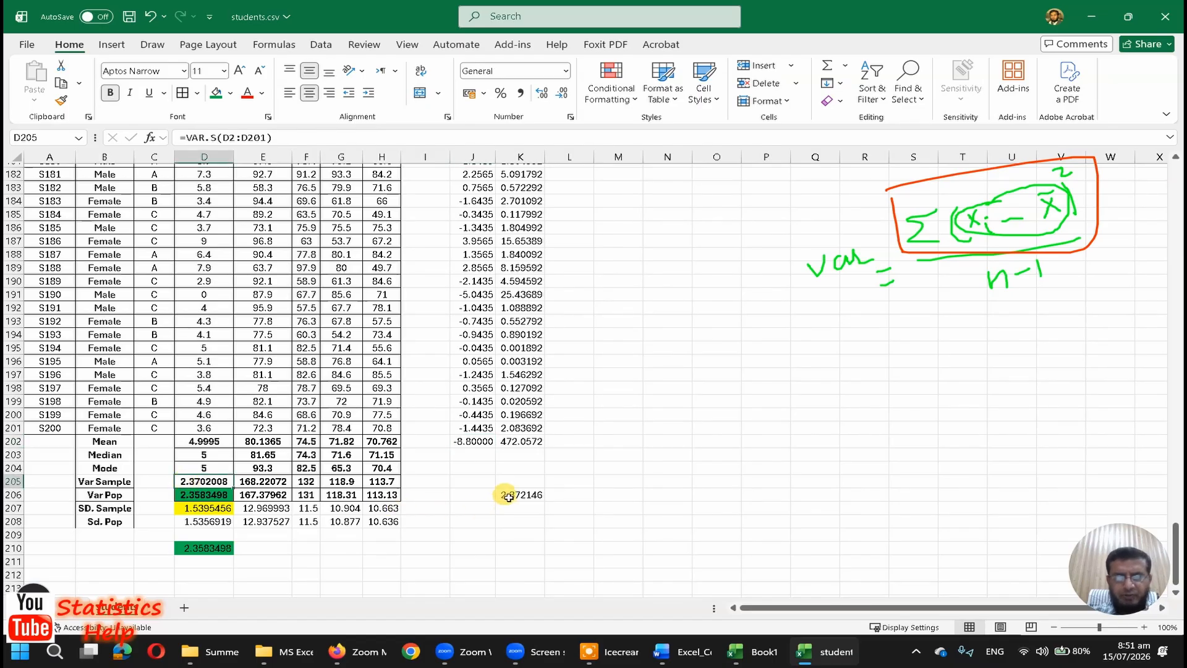
click(530, 497)
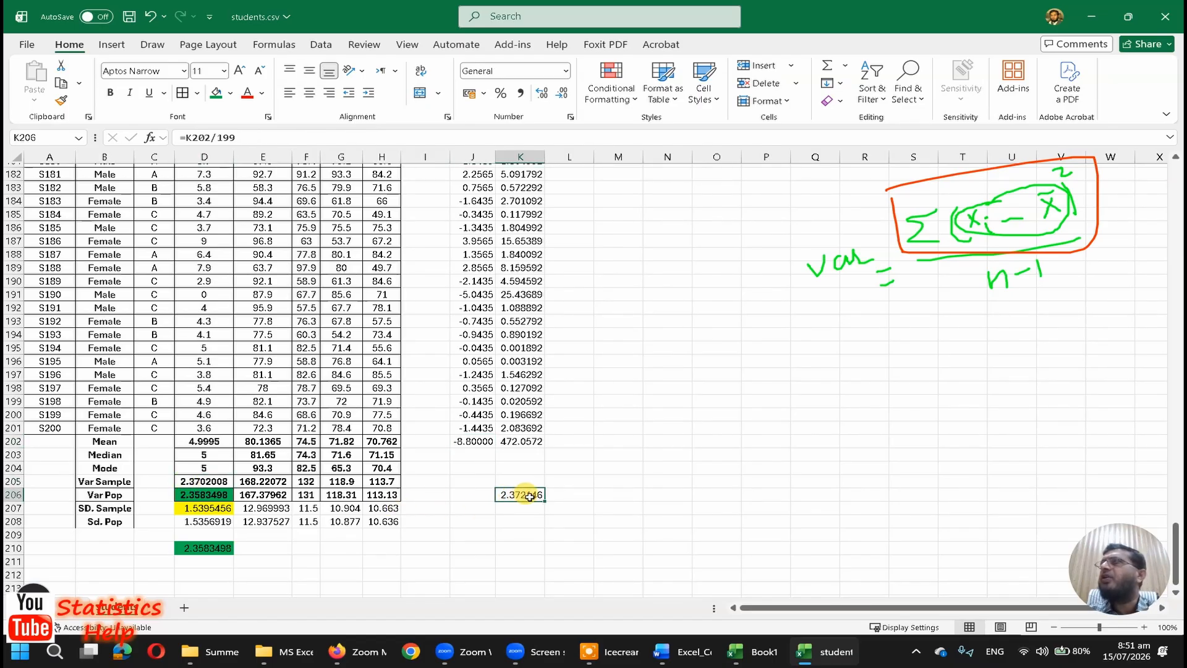
click(489, 386)
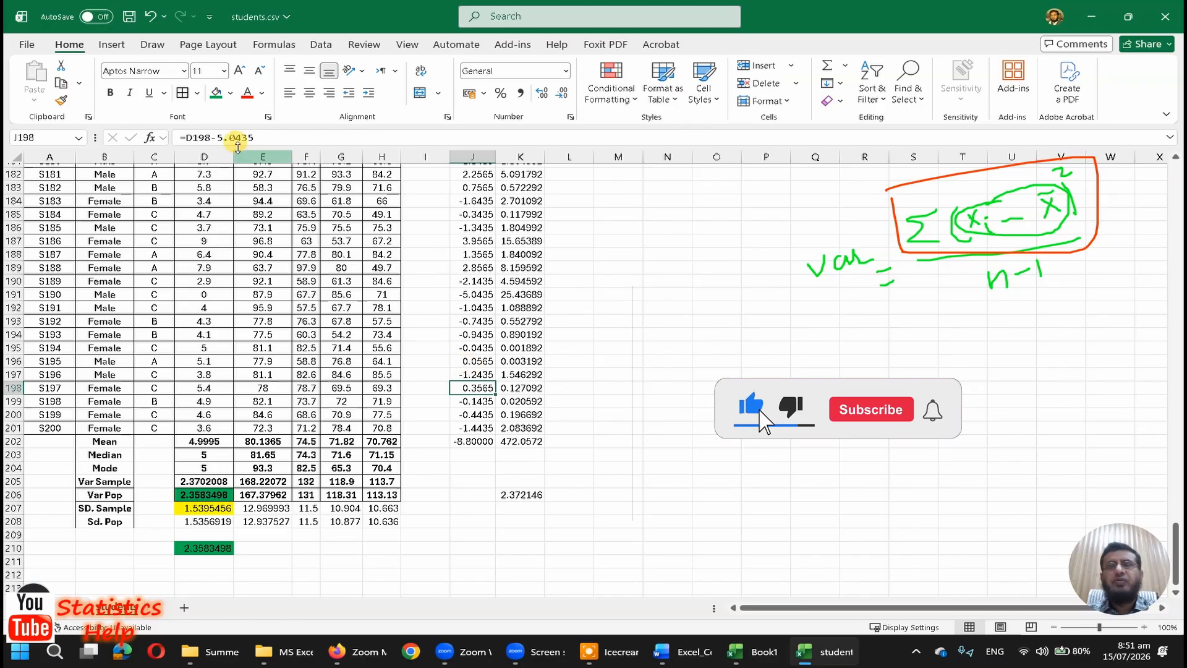
drag(217, 138, 264, 138)
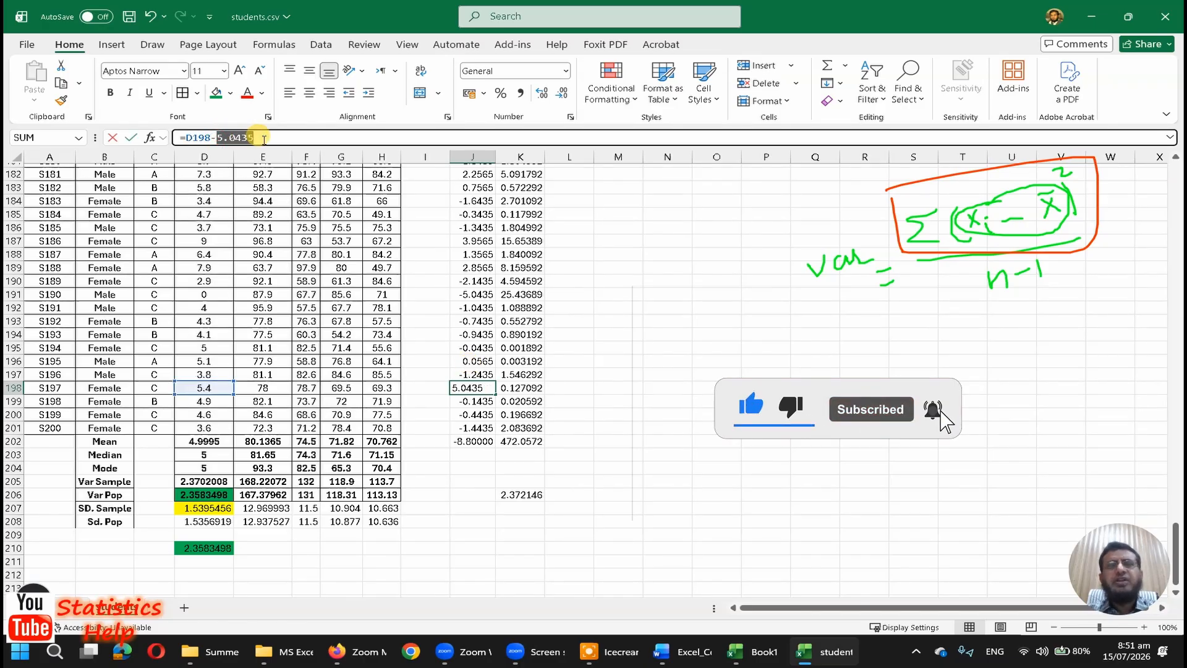